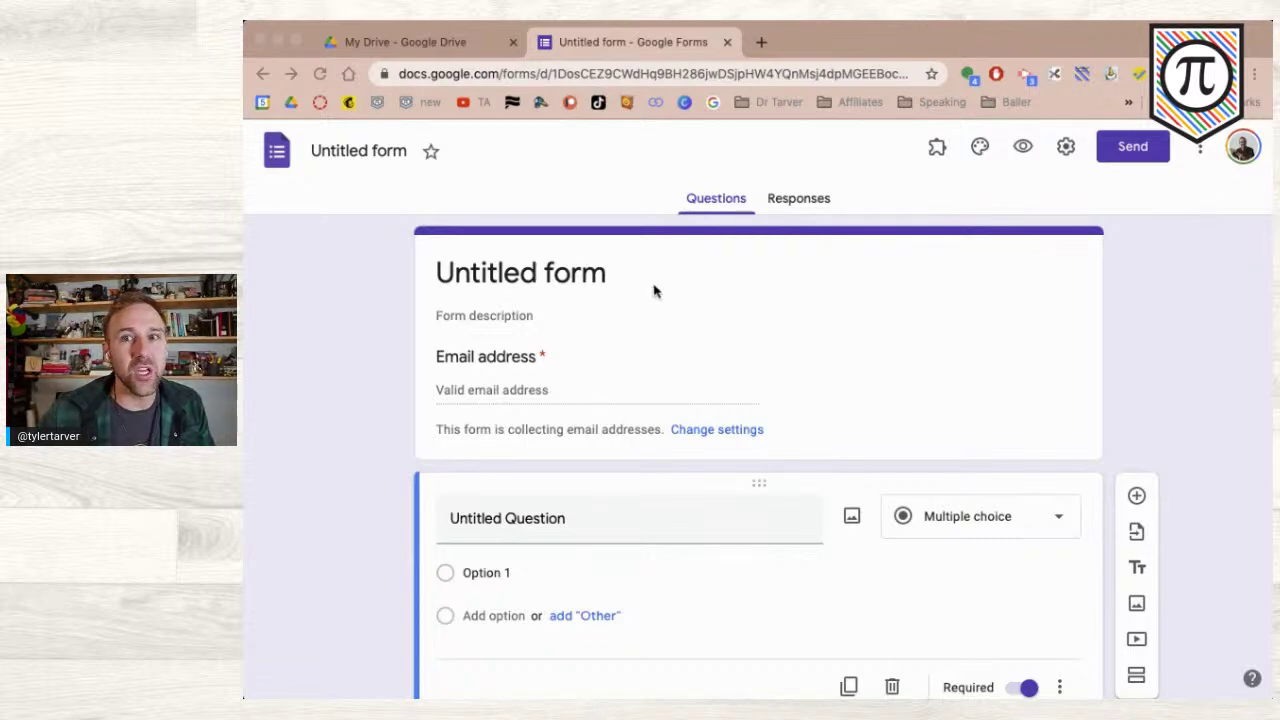
- Change the form's title to "titled form" and apply the same name to the form file
click(540, 278)
double_click(524, 275)
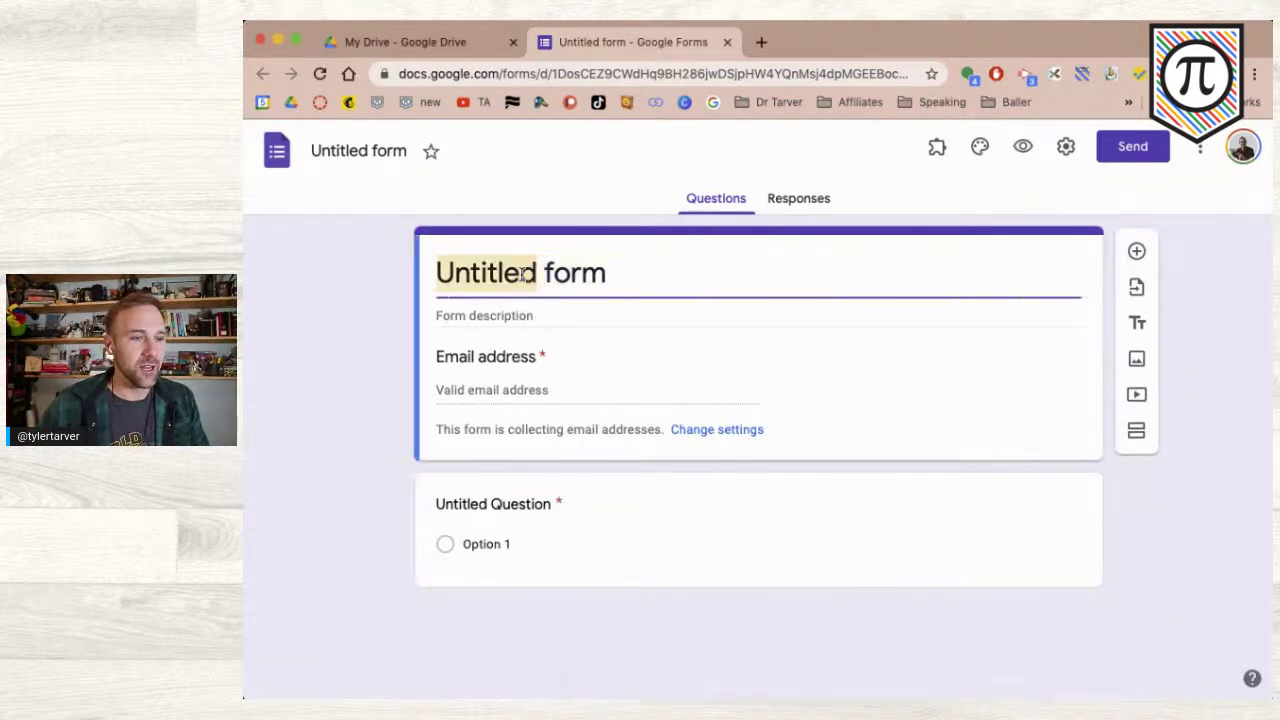
text(titk)
key(BackSpace)
text(led)
click(383, 150)
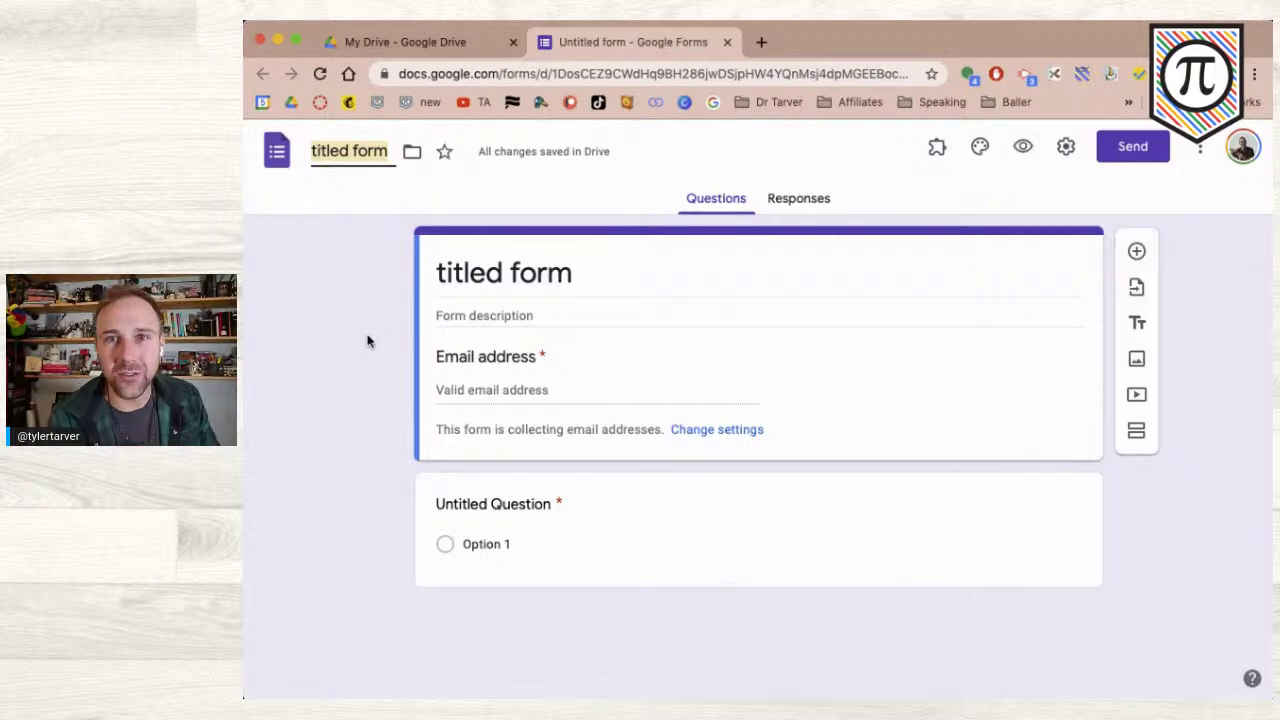
- Review the available question types for the untitled question without changing its type
click(616, 512)
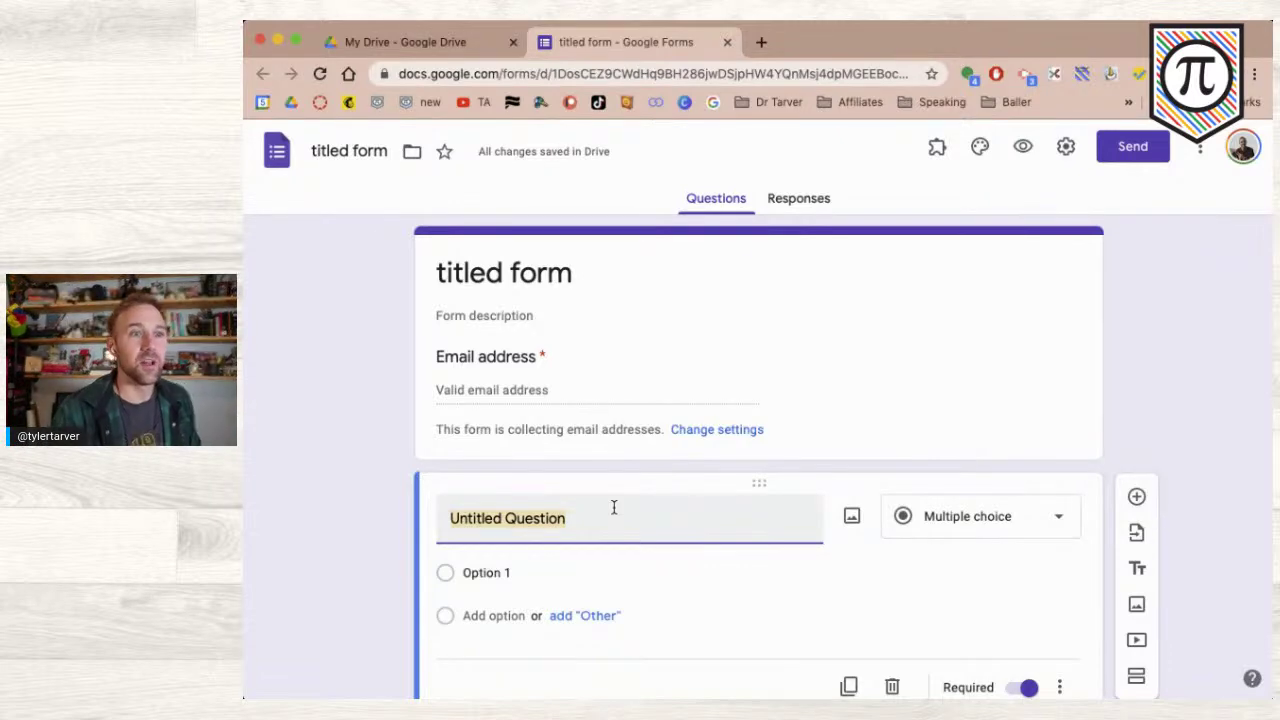
scroll(612, 506, down, 1)
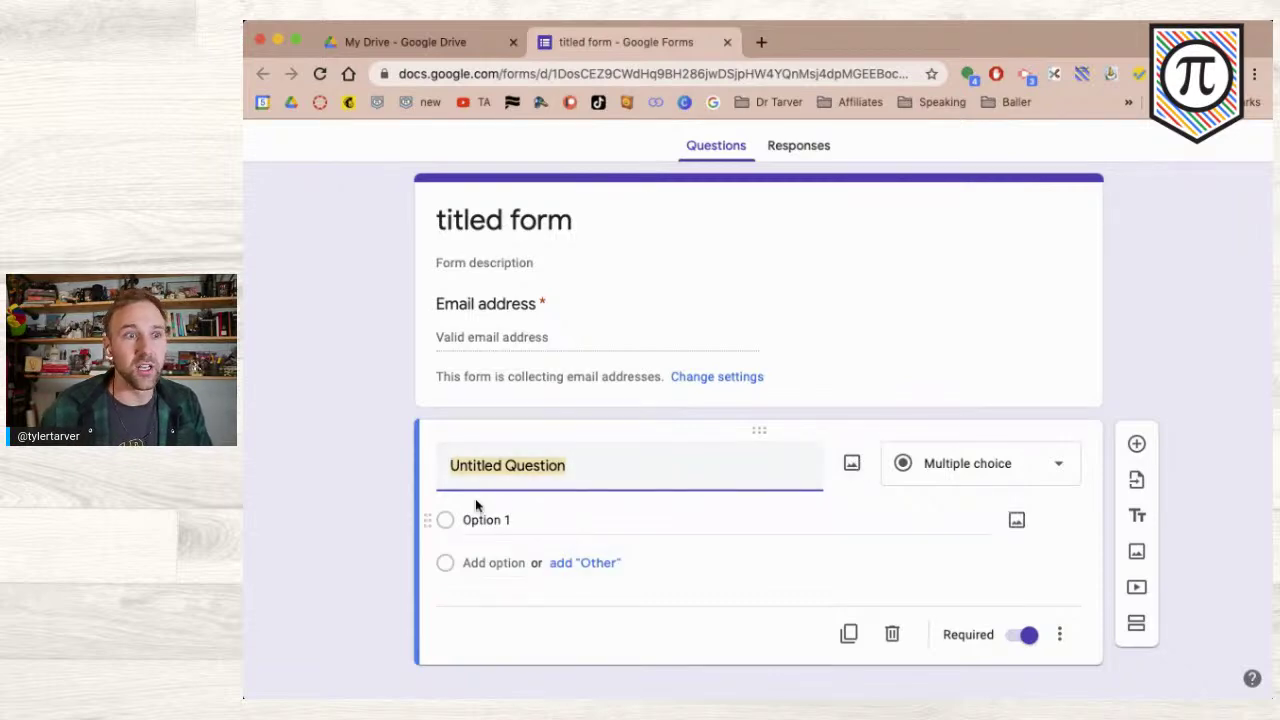
click(915, 451)
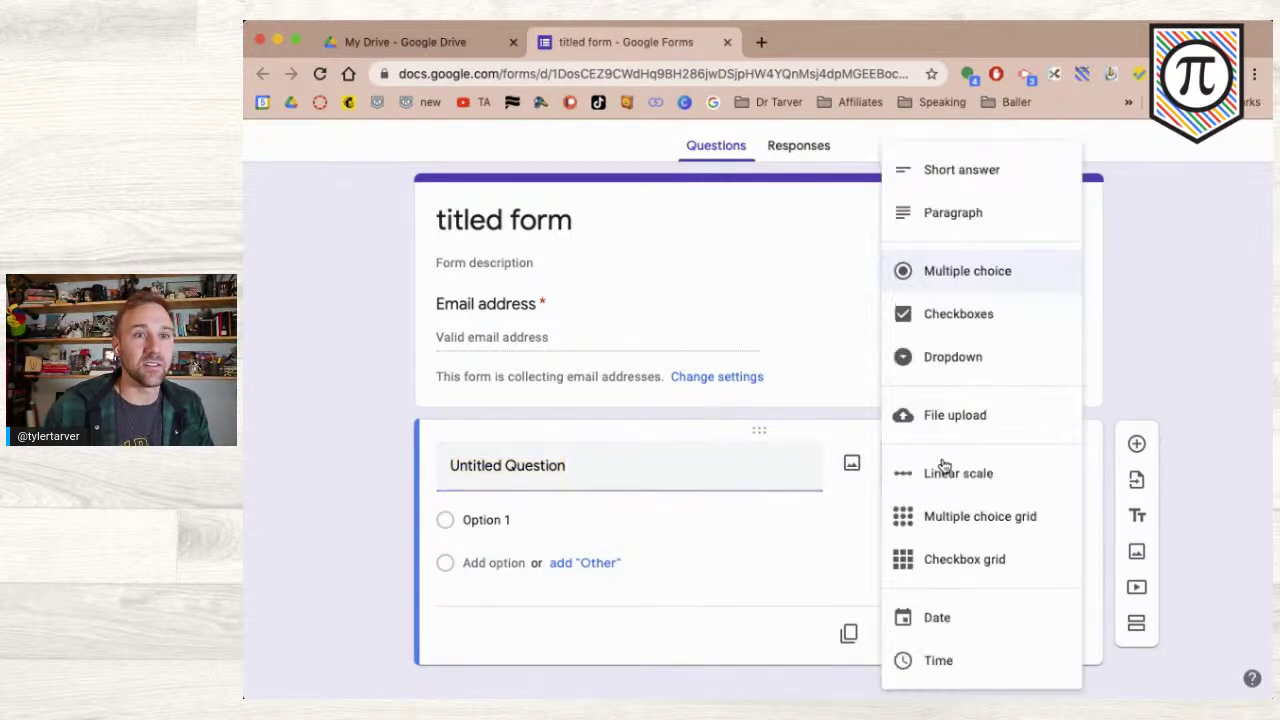
click(1210, 380)
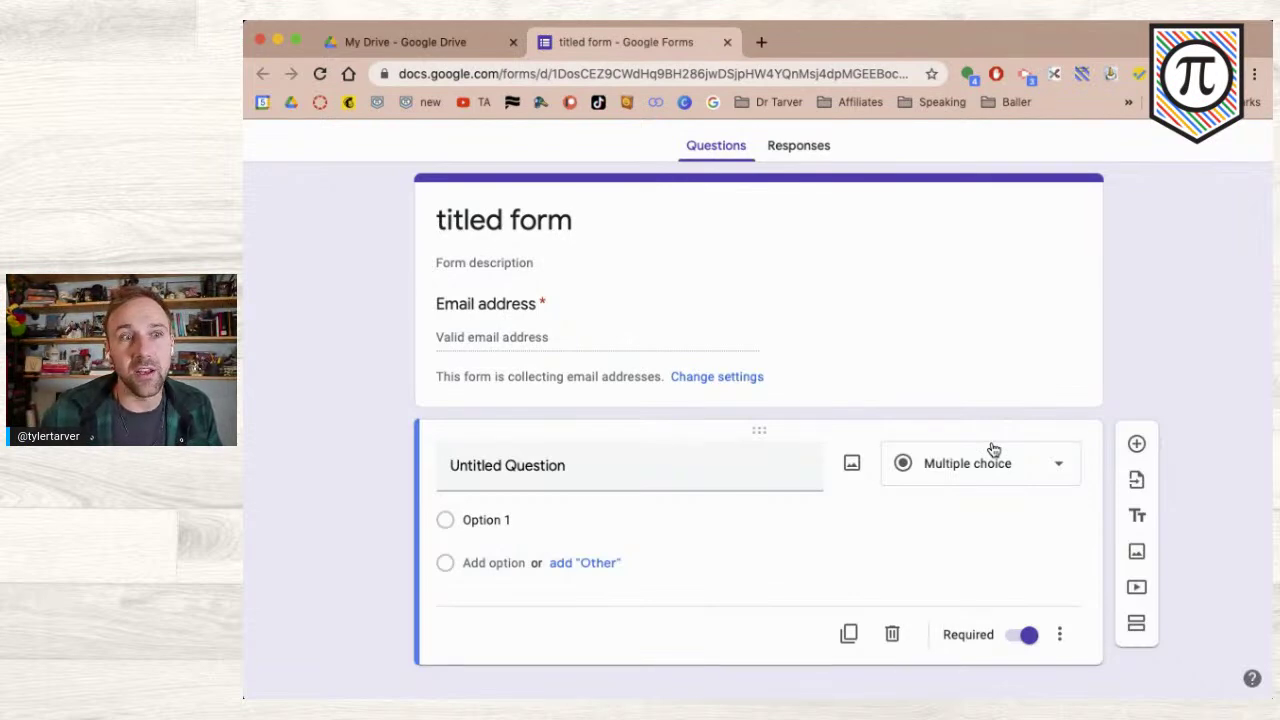
- Set the multiple-choice question's text to "What is the best NBA team?"
click(507, 463)
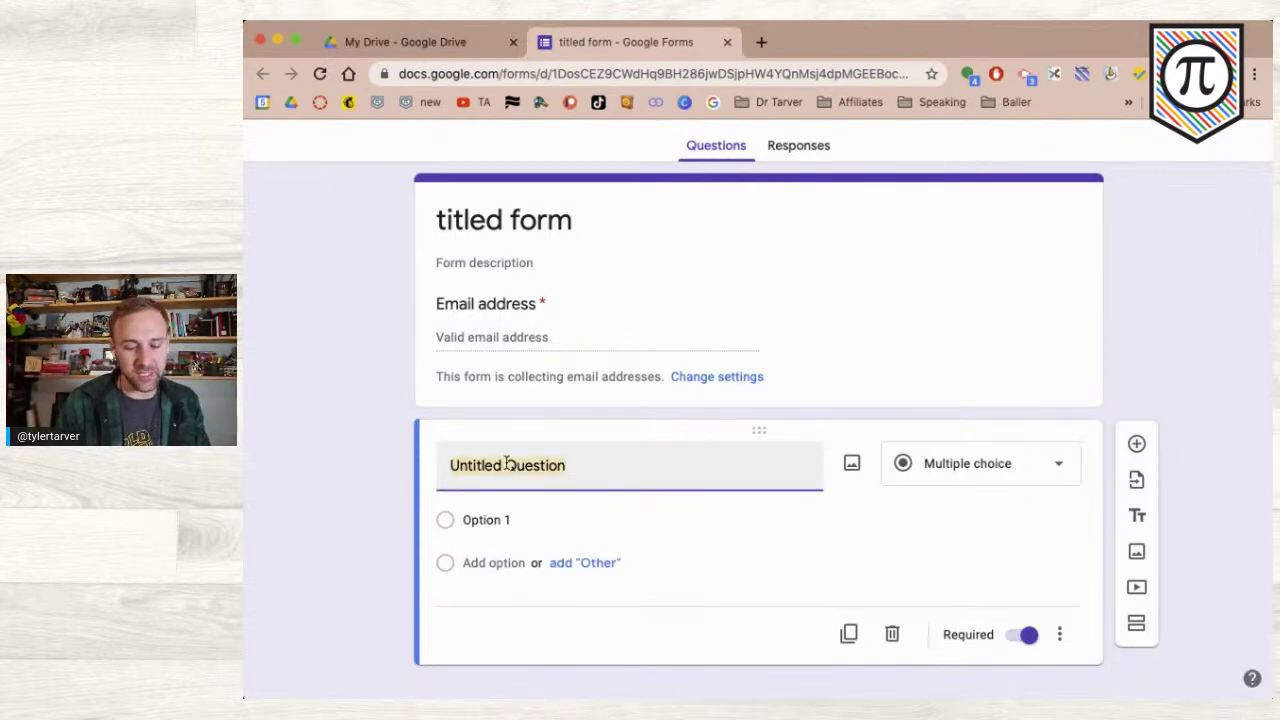
text(W)
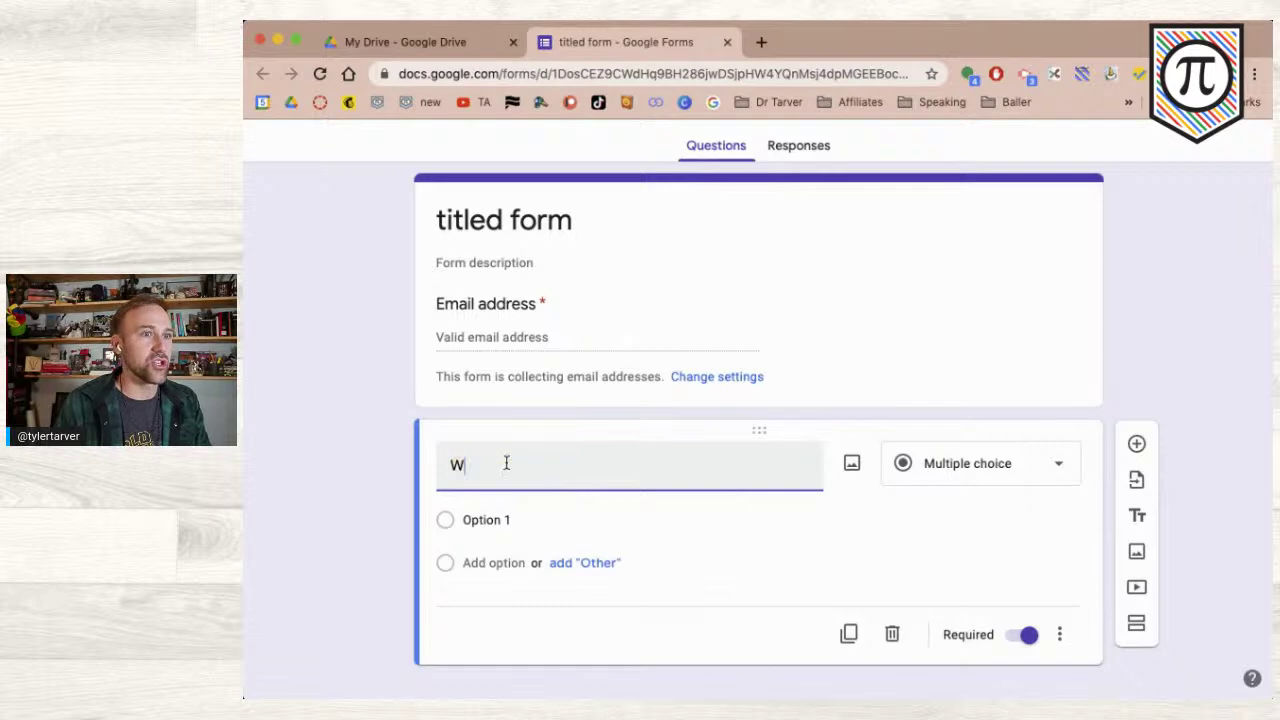
text(hich)
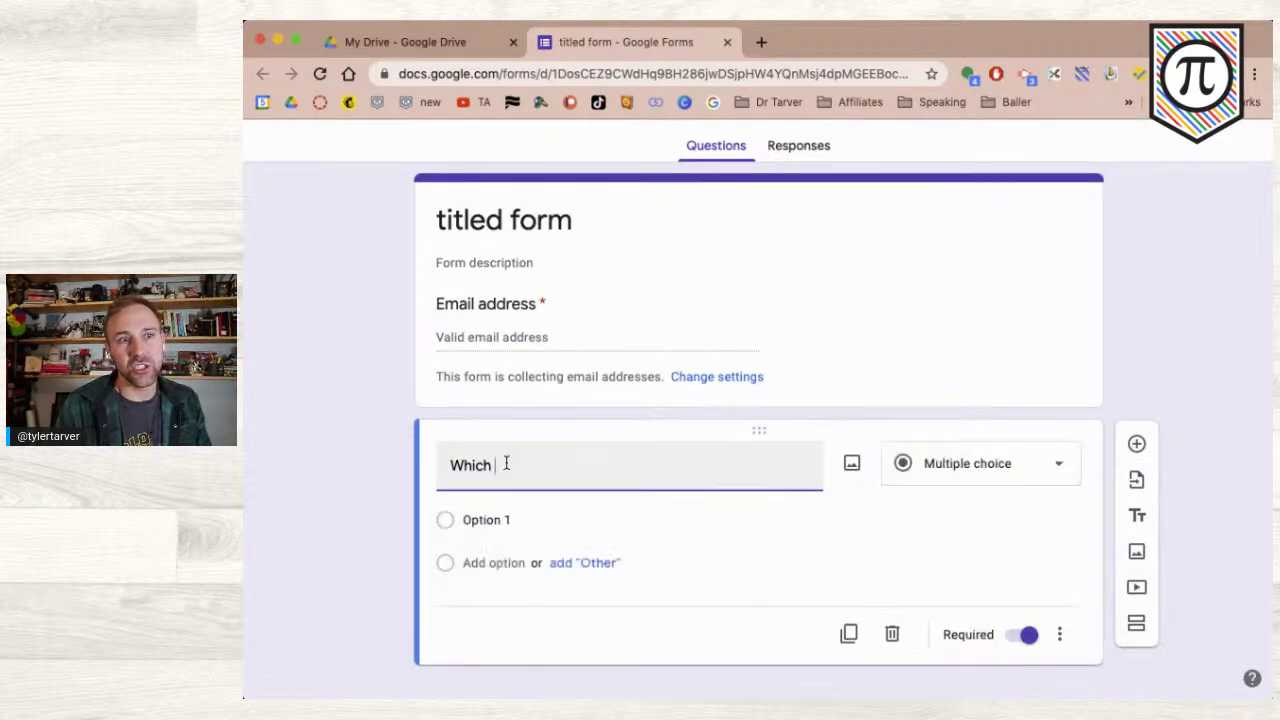
key(BackSpace)
key(BackSpace)
key(BackSpace)
key(BackSpace)
text(at is)
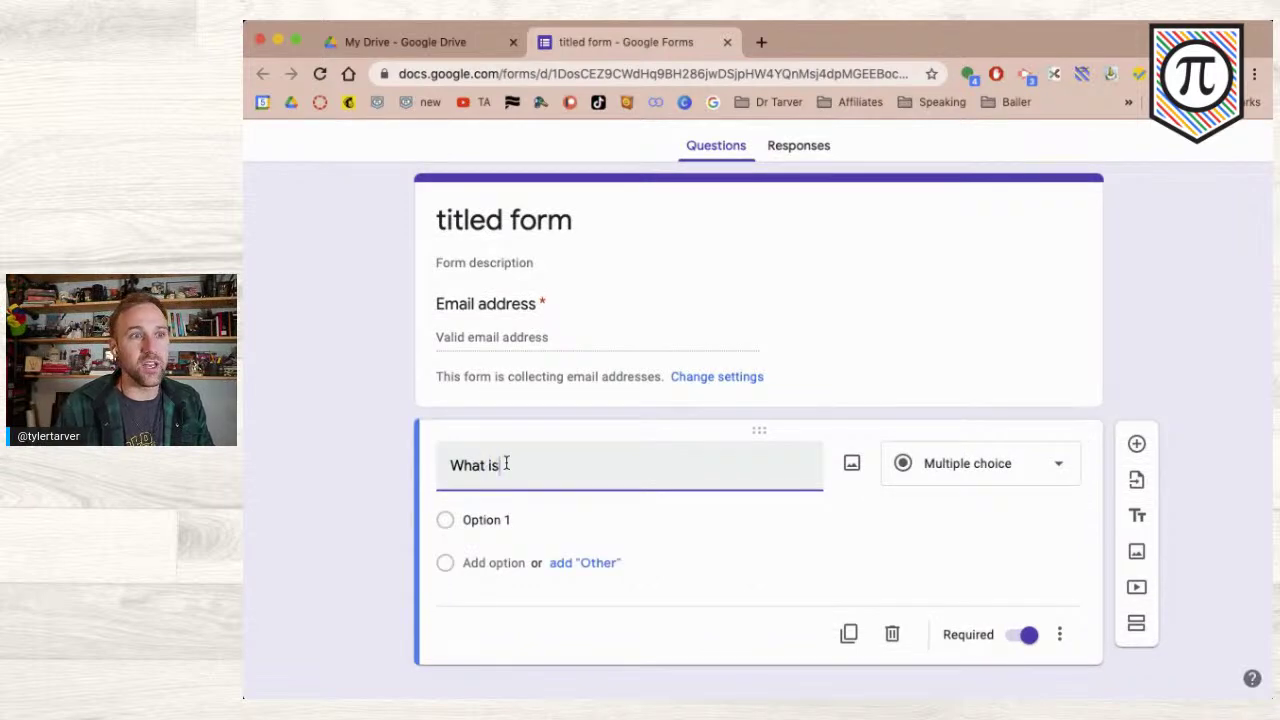
text( the best NBA )
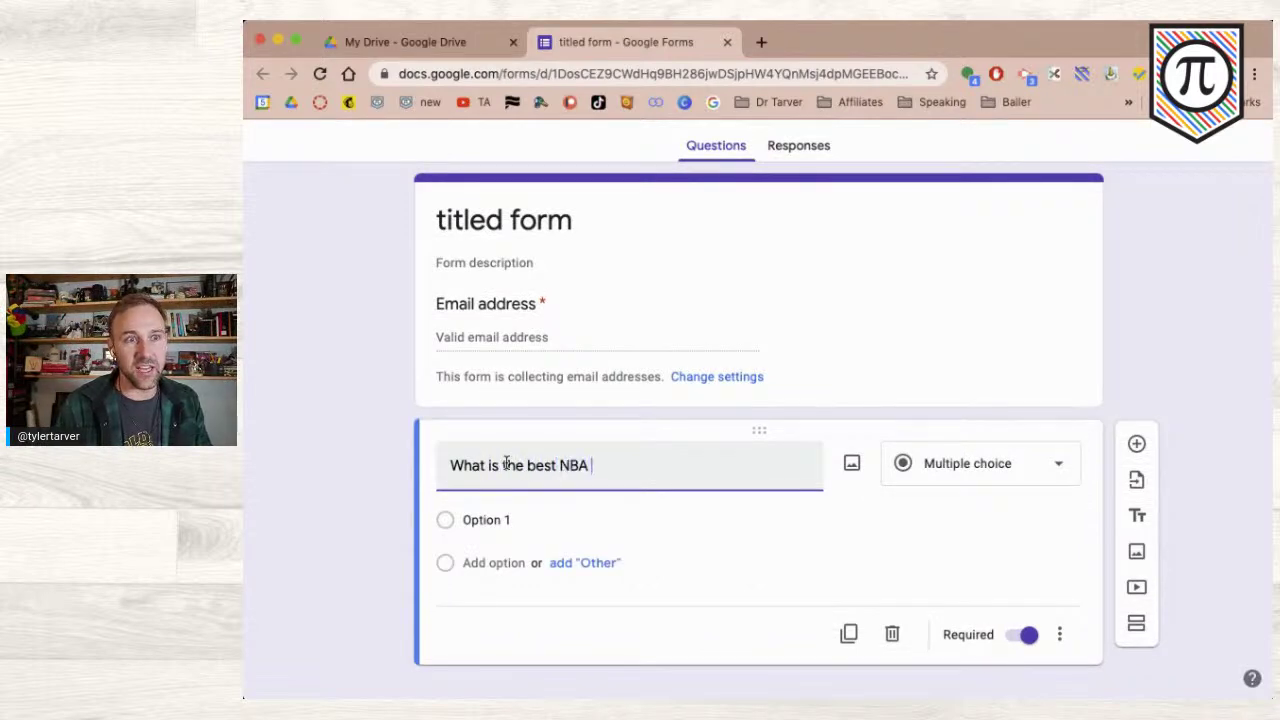
text(team?)
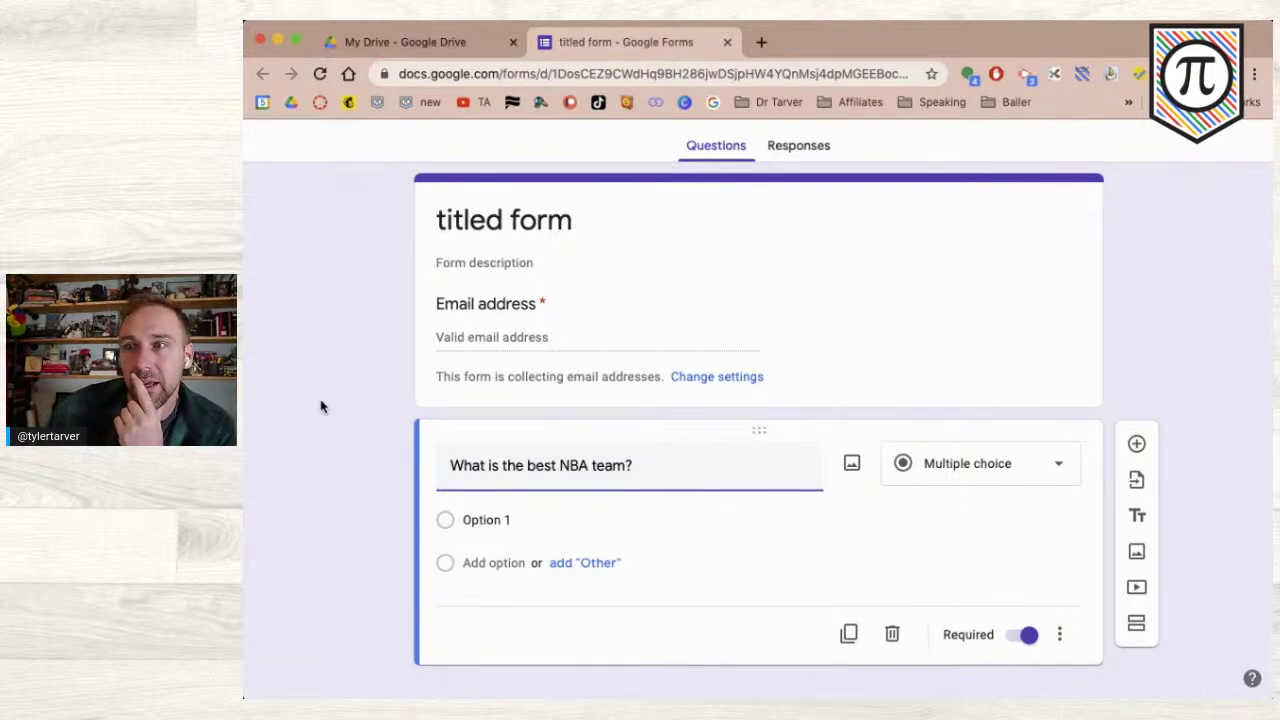
click(330, 476)
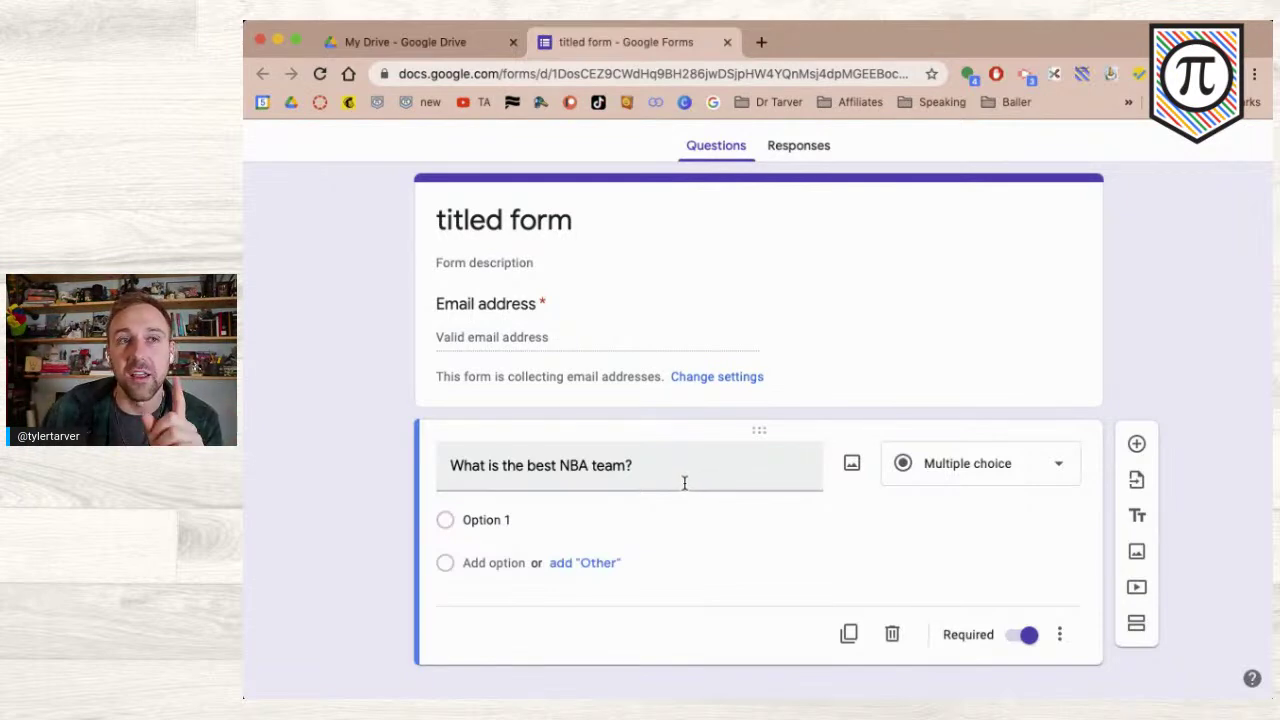
- Enter four answer options for the NBA team question: Lakers, Bucks, Warriors and Hornets
click(610, 526)
text(Lakers)
key(Return)
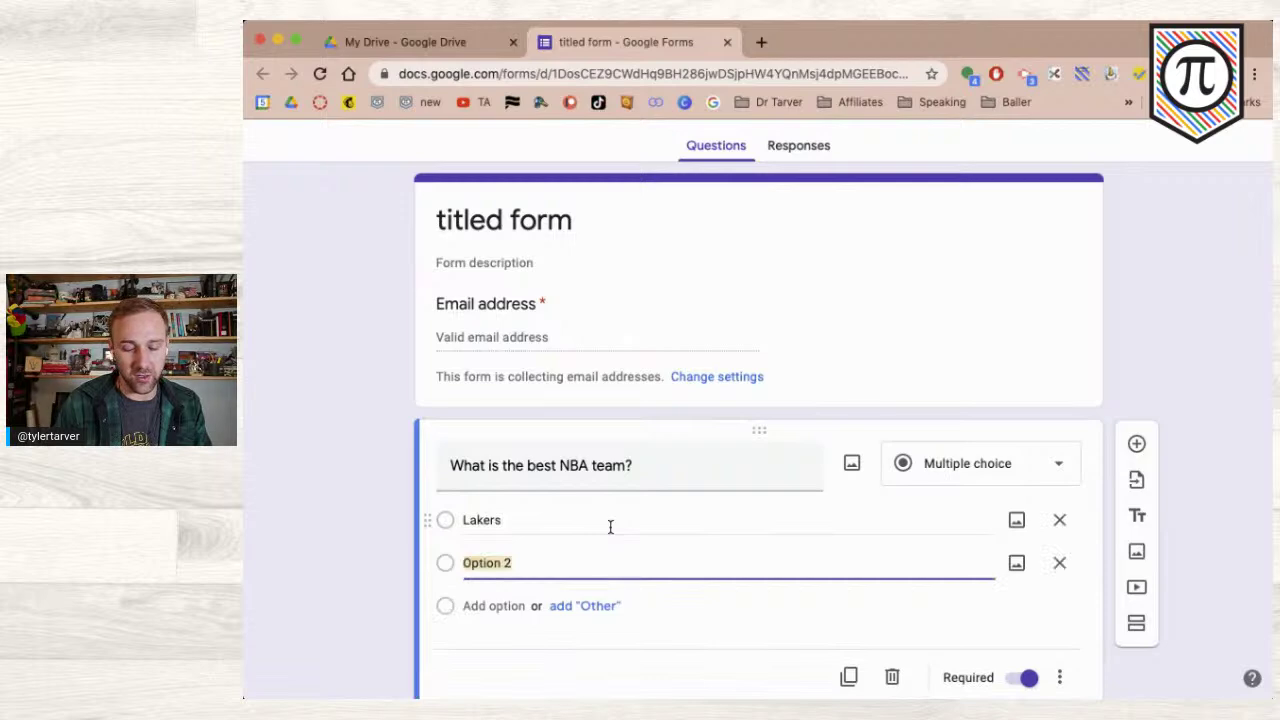
text(Bucks)
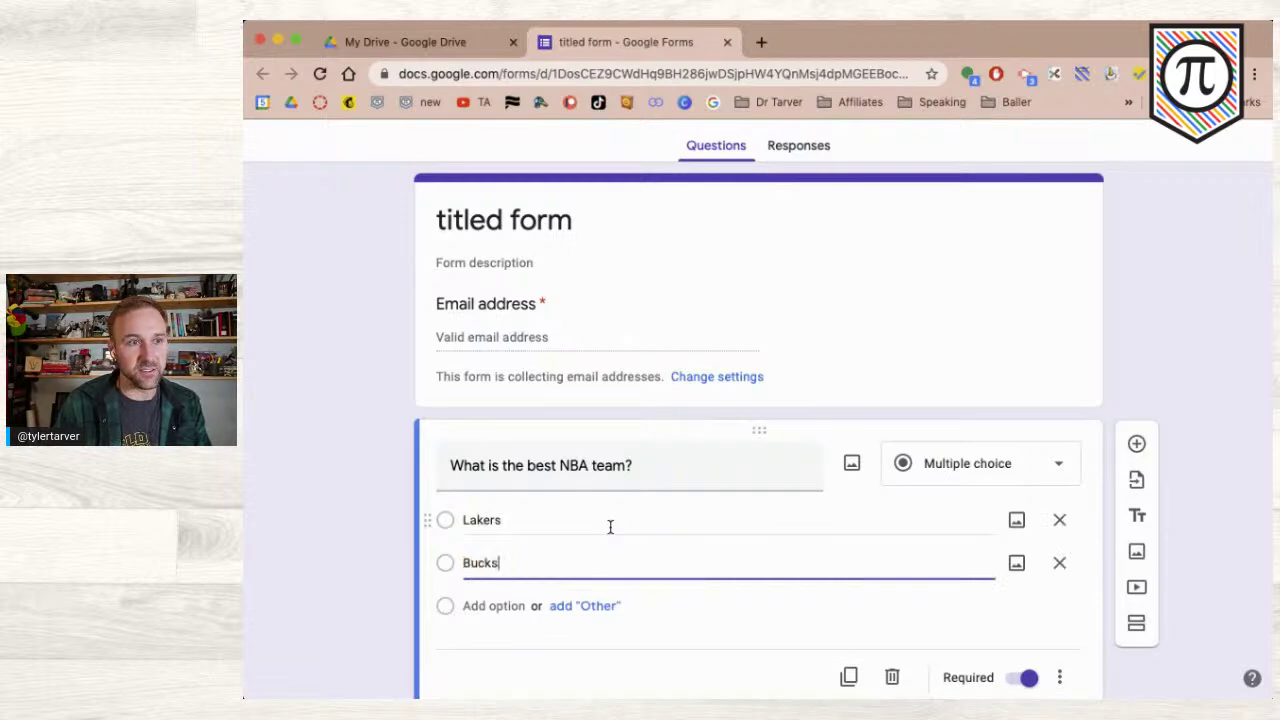
key(Return)
text(Warriors)
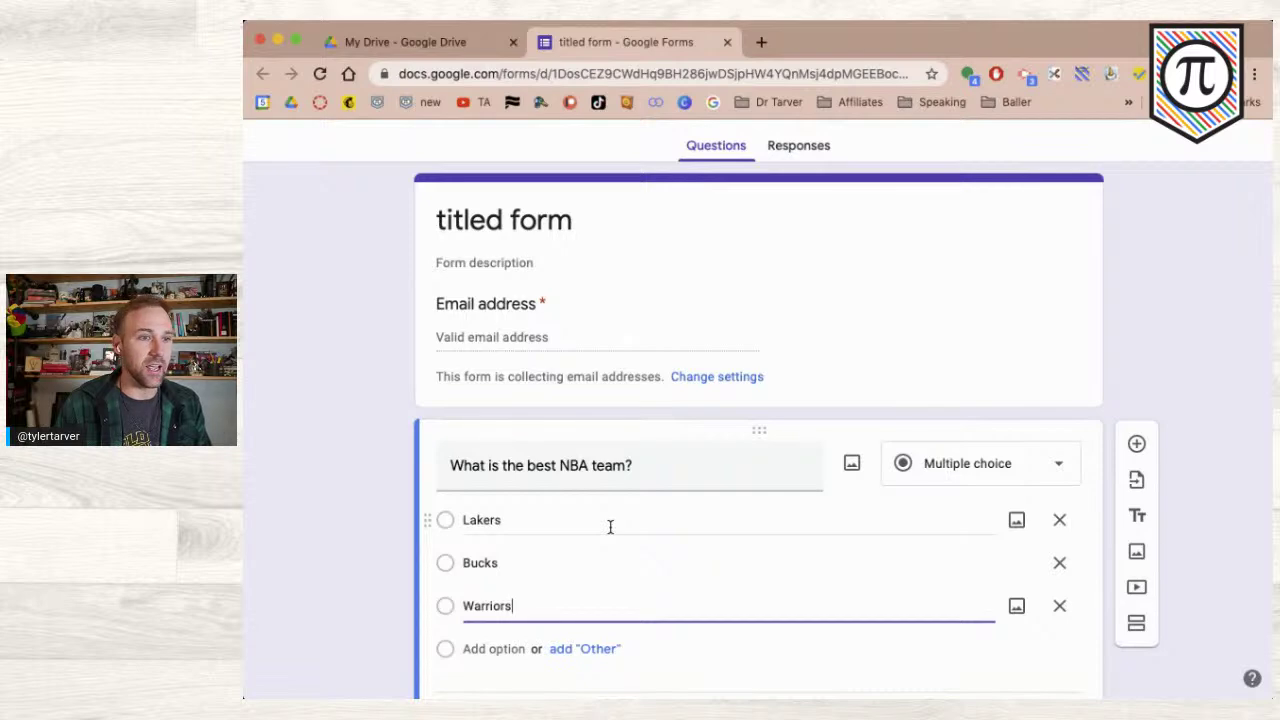
key(Return)
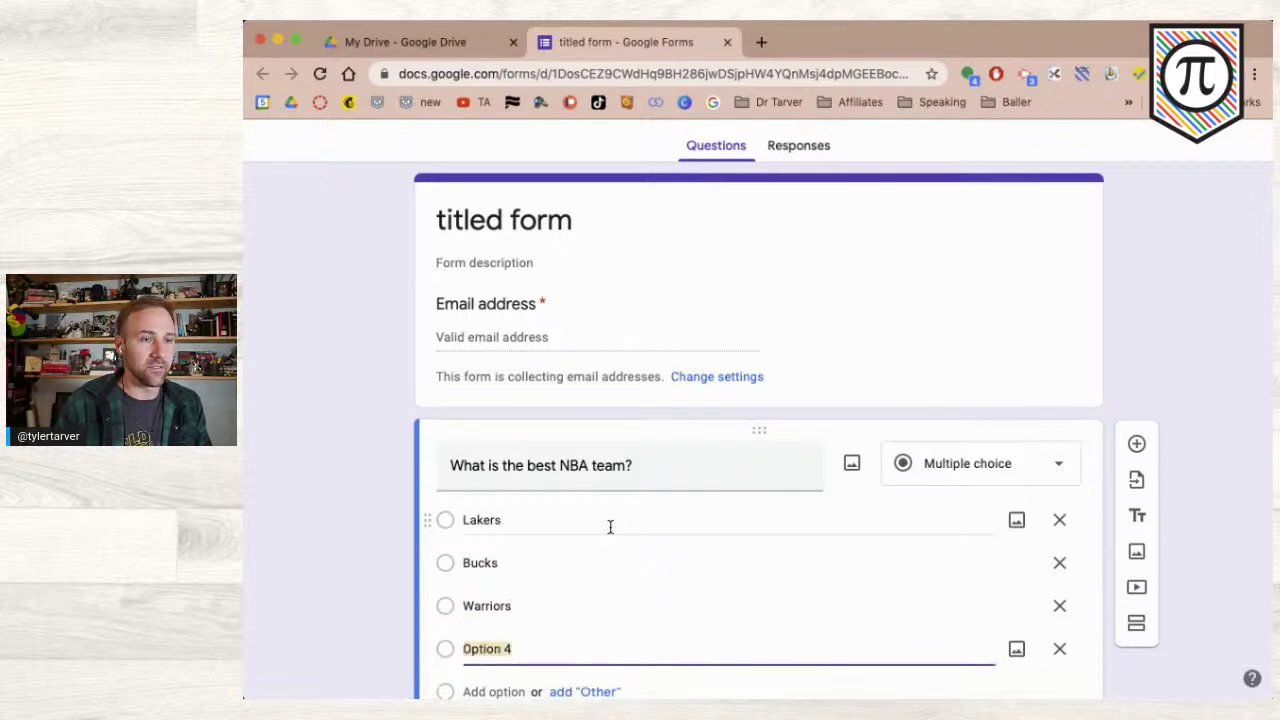
text(Hornets)
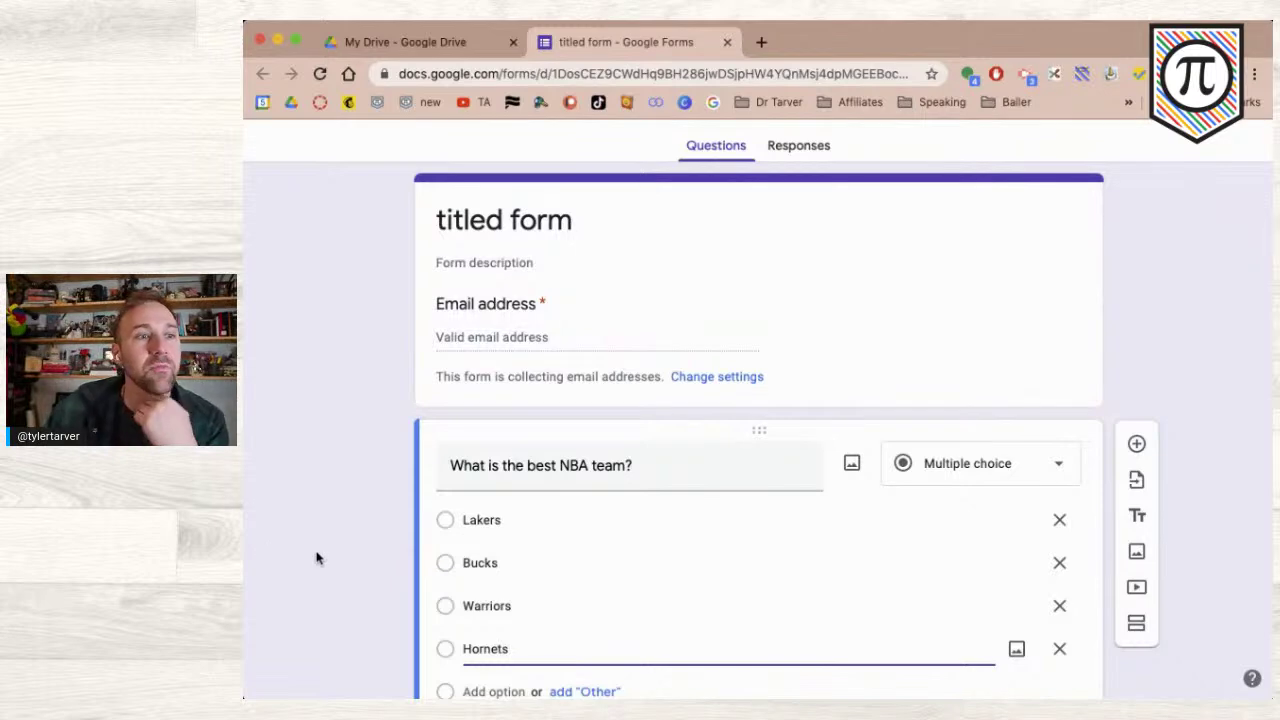
scroll(316, 558, down, 3)
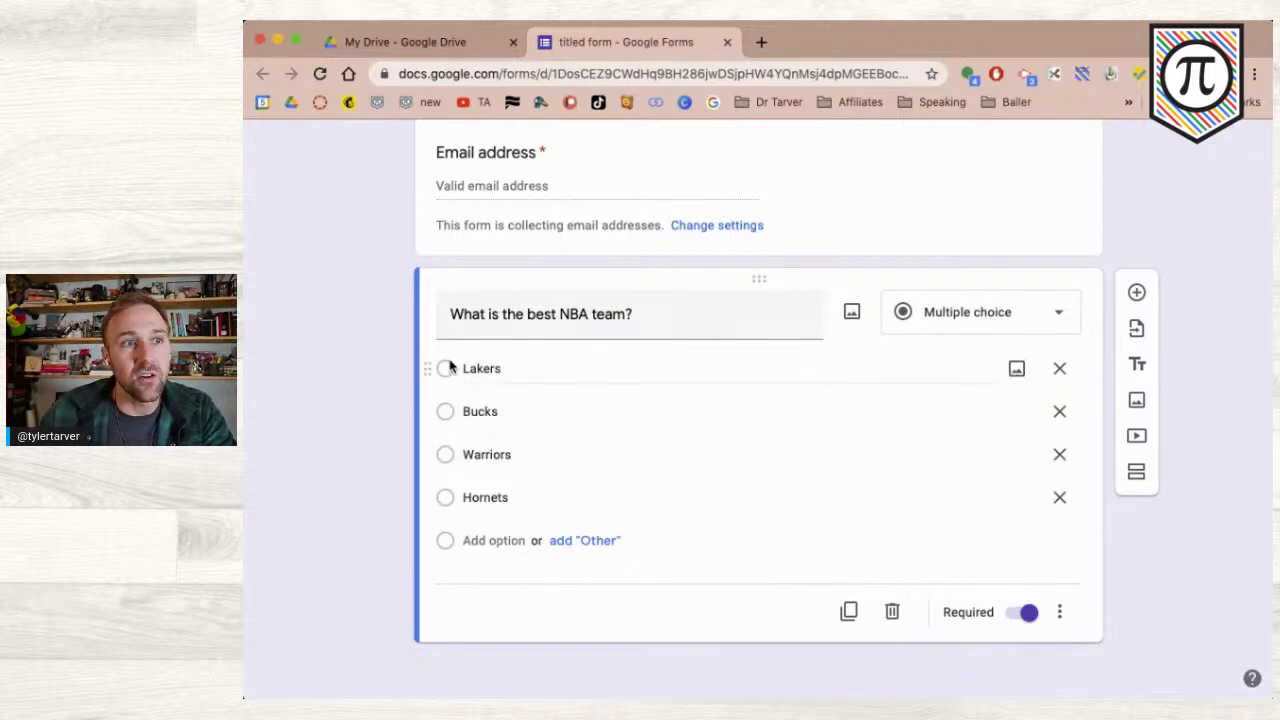
scroll(450, 364, up, 5)
scroll(450, 364, down, 1)
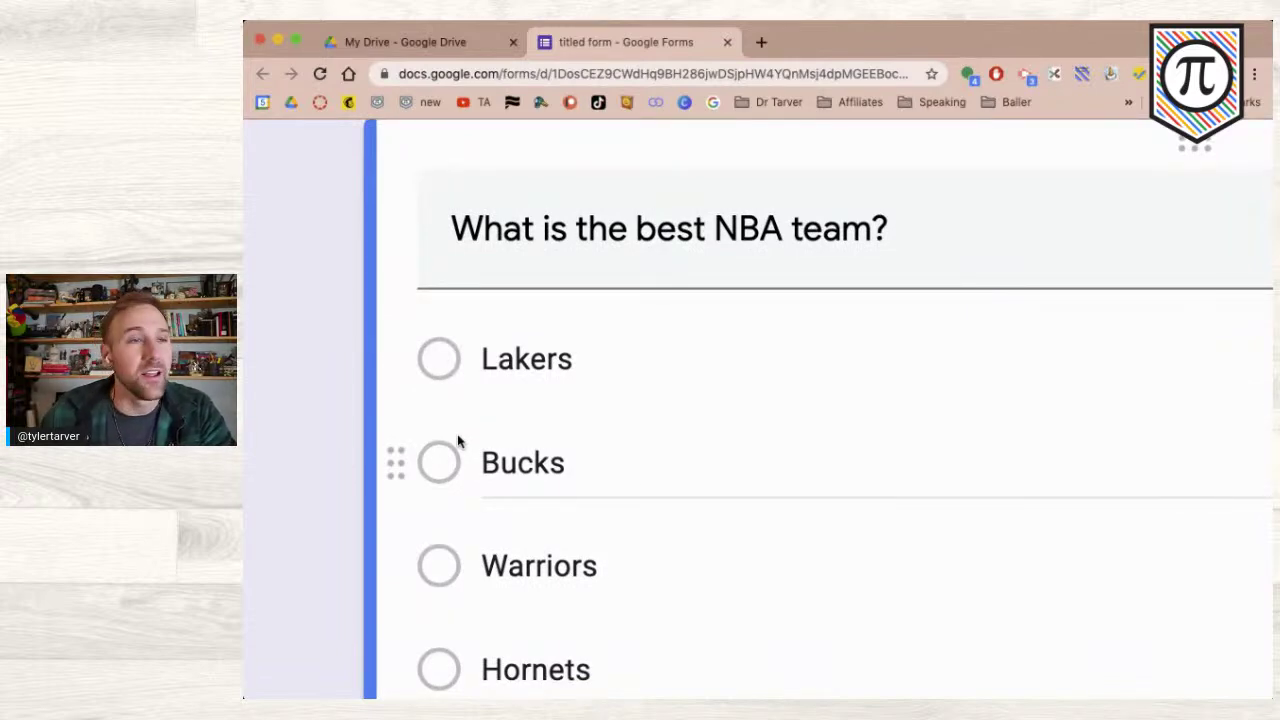
scroll(463, 545, down, 3)
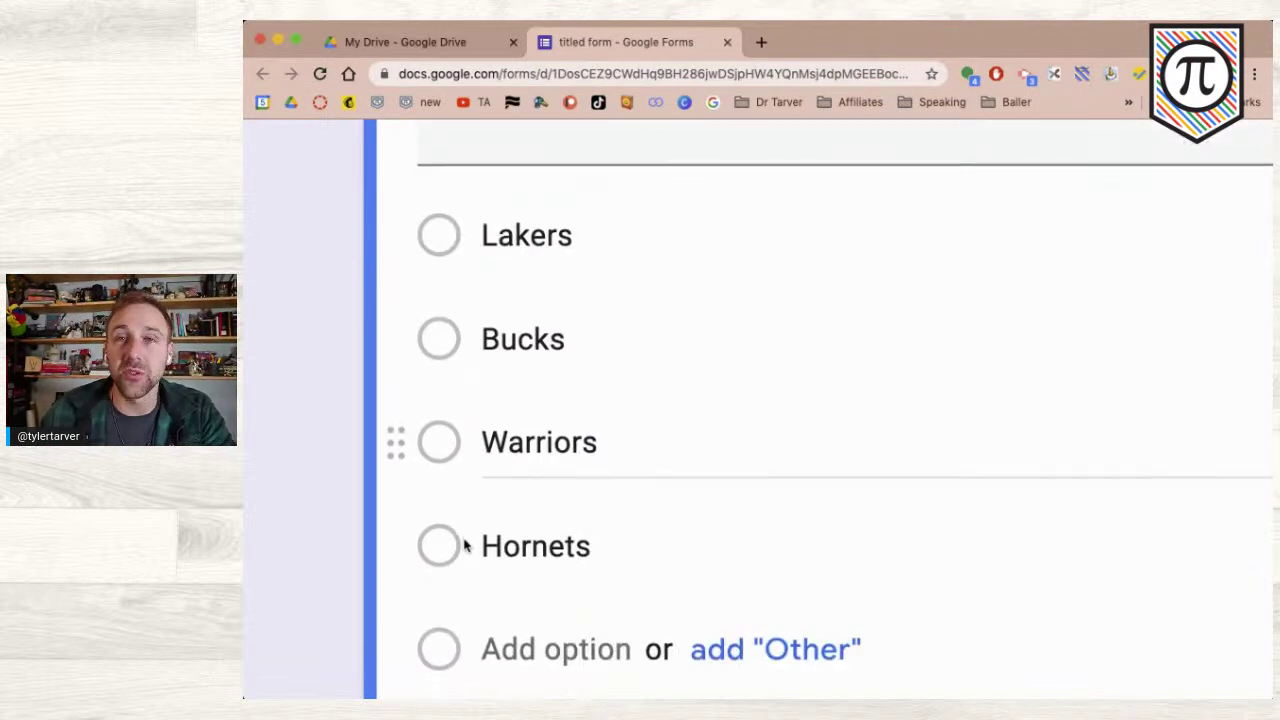
scroll(432, 542, down, 5)
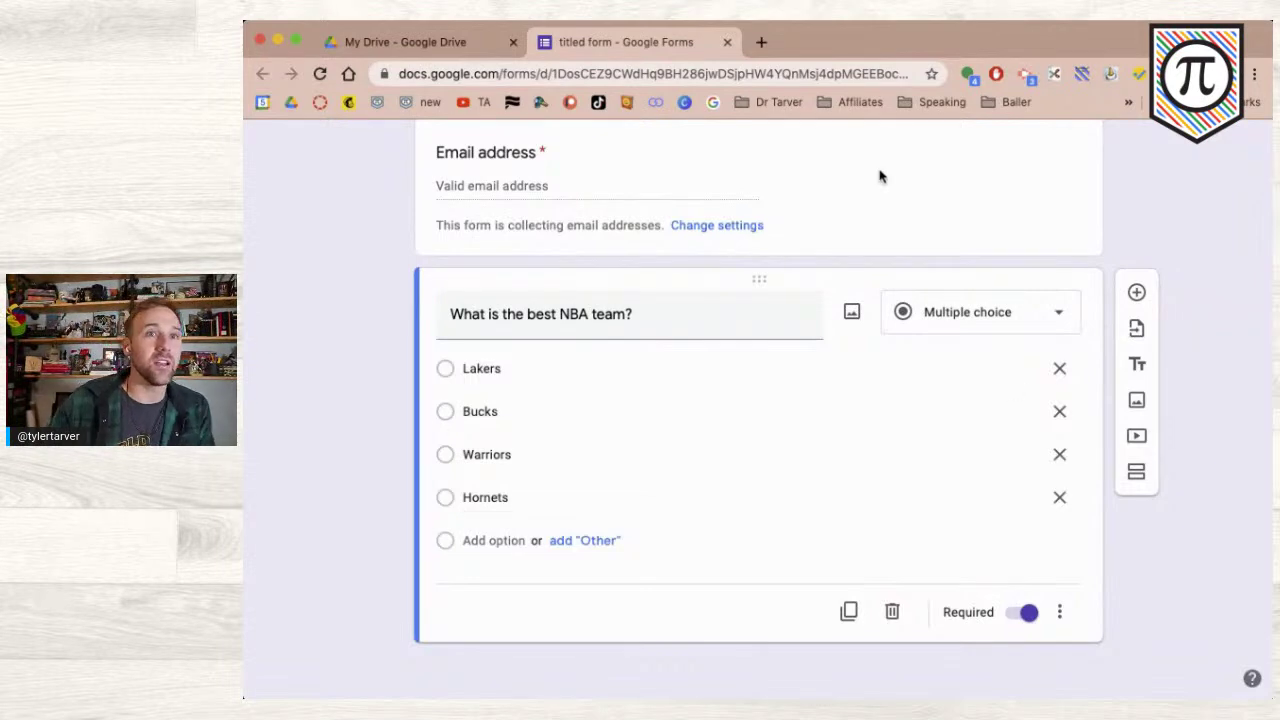
- Preview the form, try selecting Lakers, Bucks and Warriors as answers, and close the preview
scroll(1063, 256, up, 3)
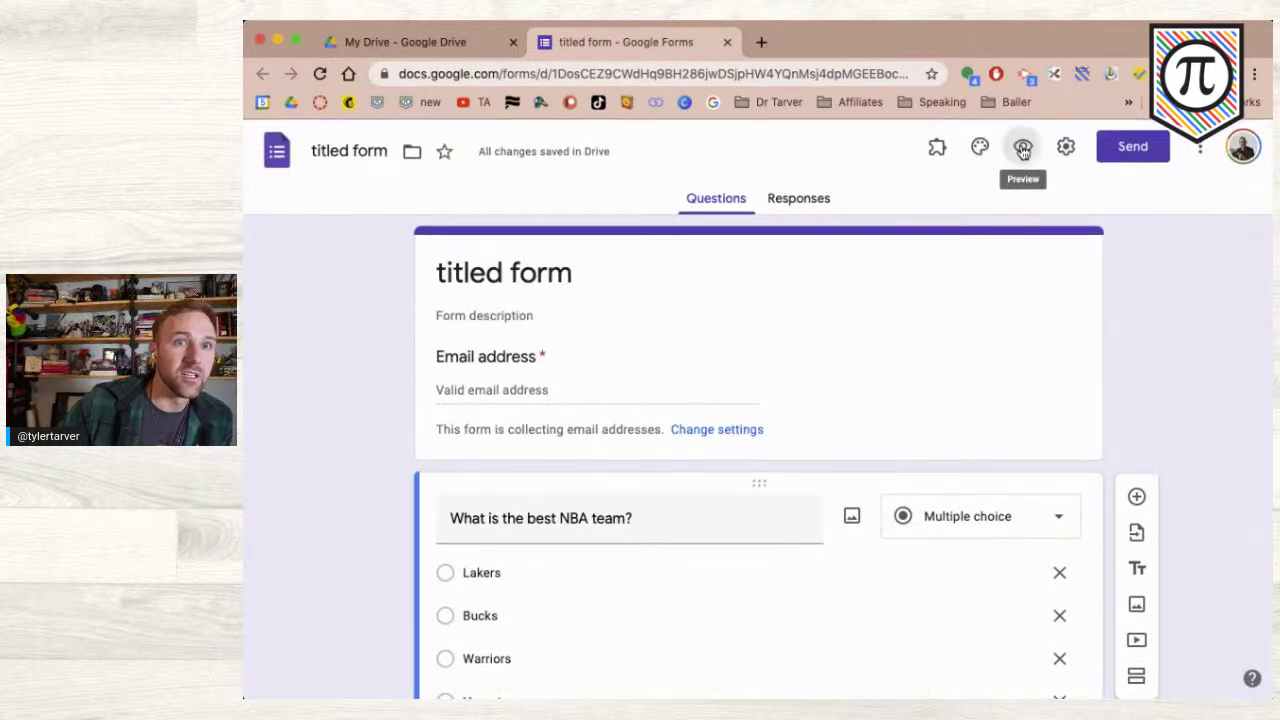
click(1022, 146)
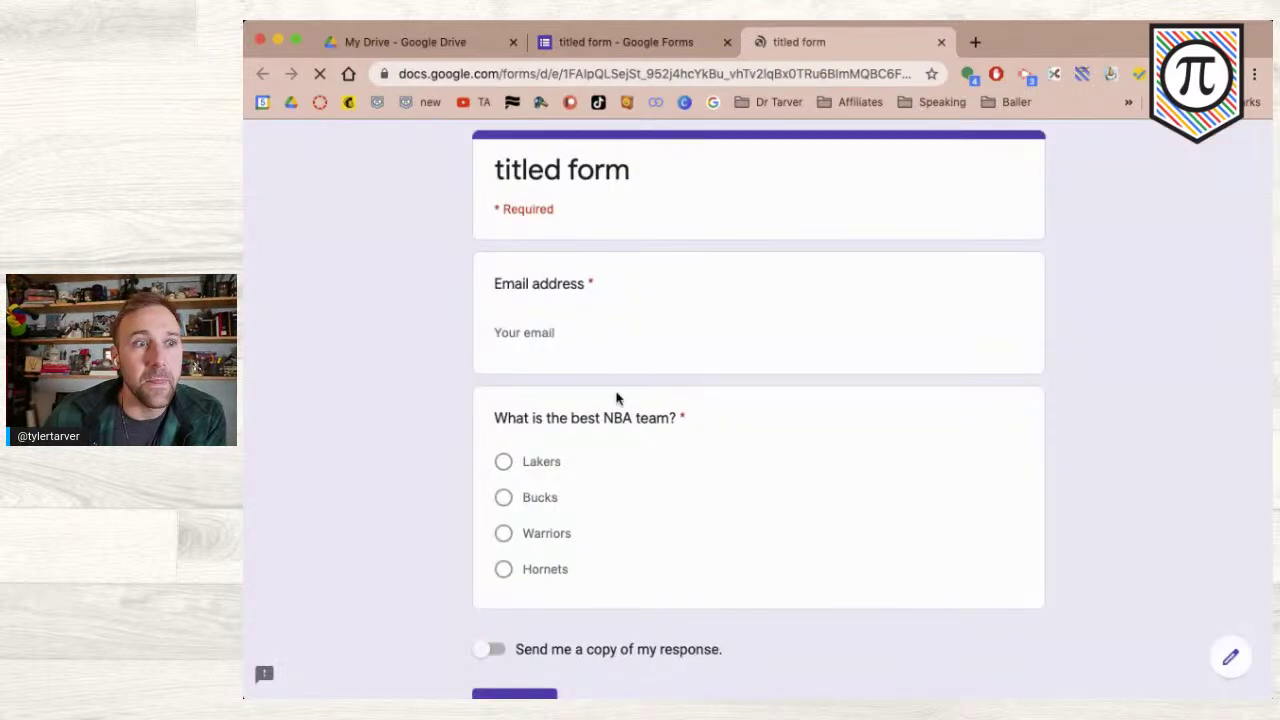
click(504, 461)
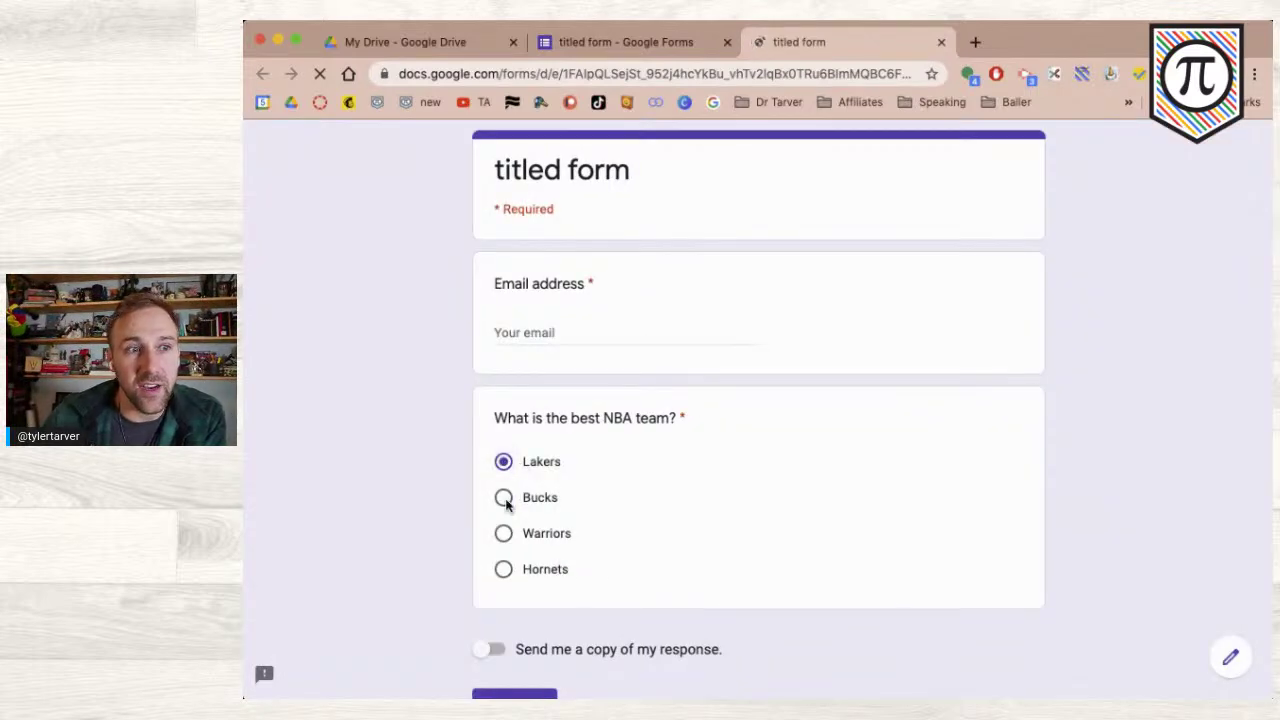
click(504, 497)
click(505, 532)
click(504, 461)
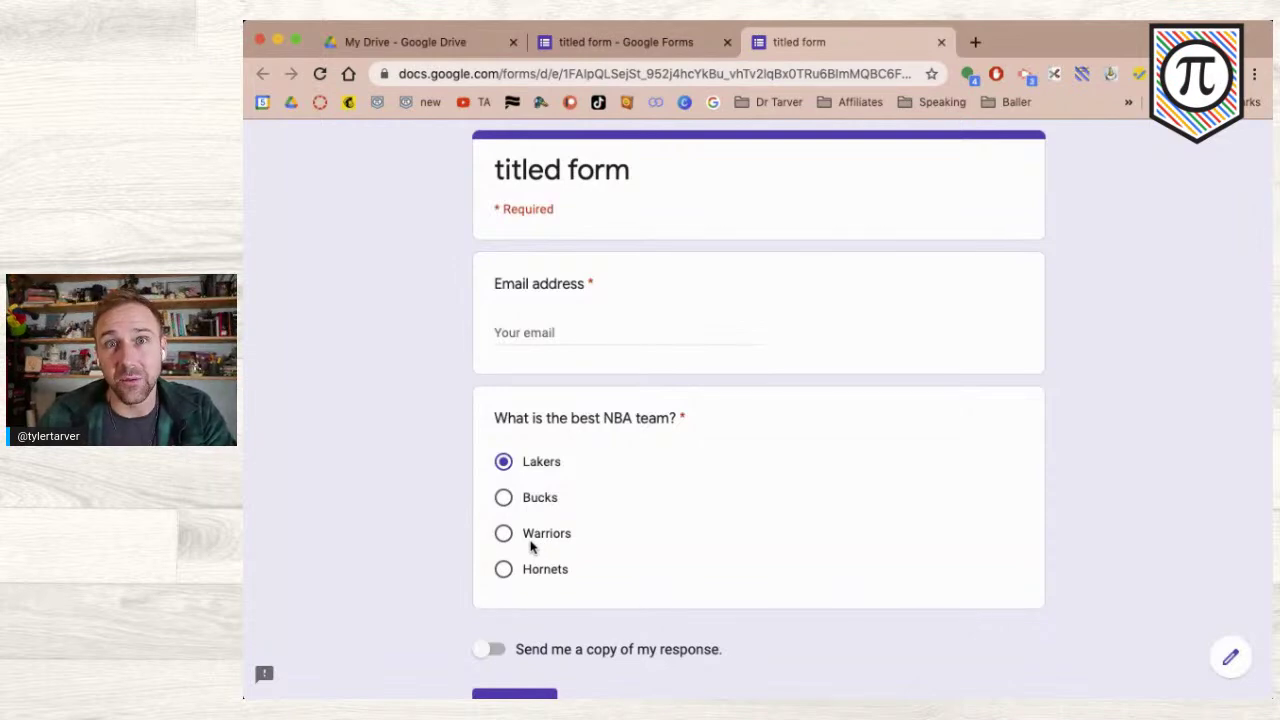
click(506, 466)
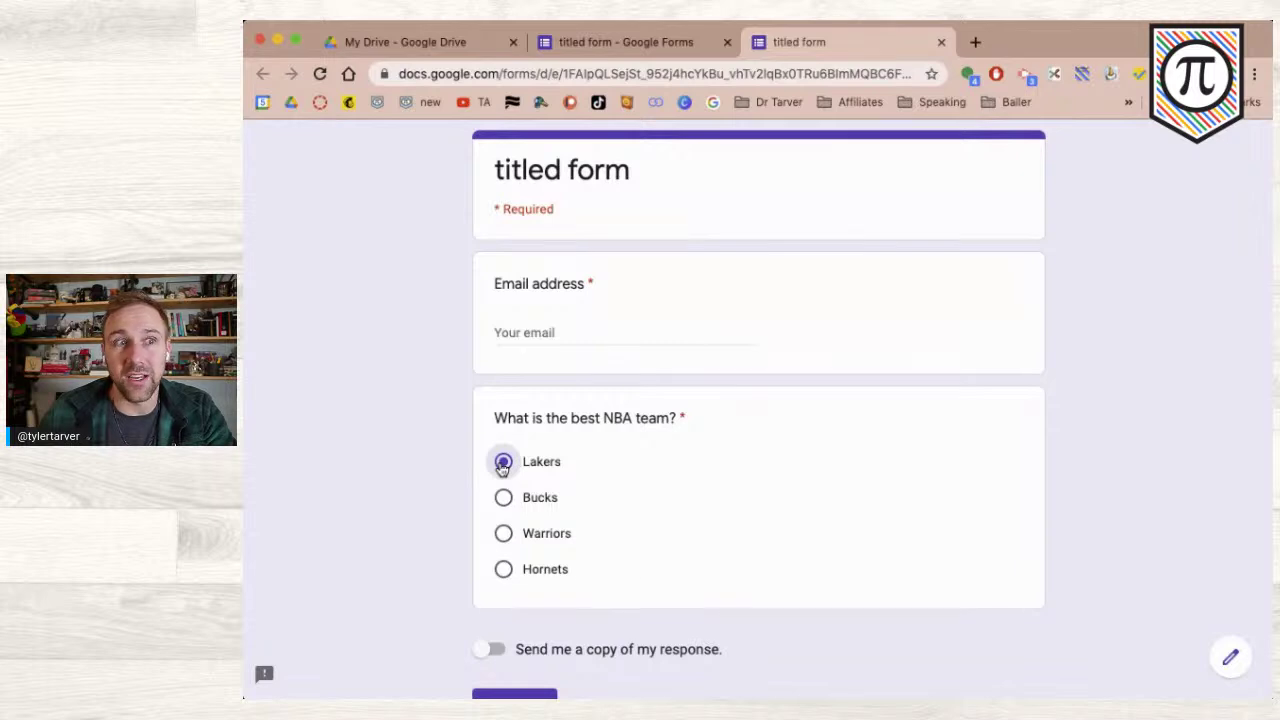
click(504, 497)
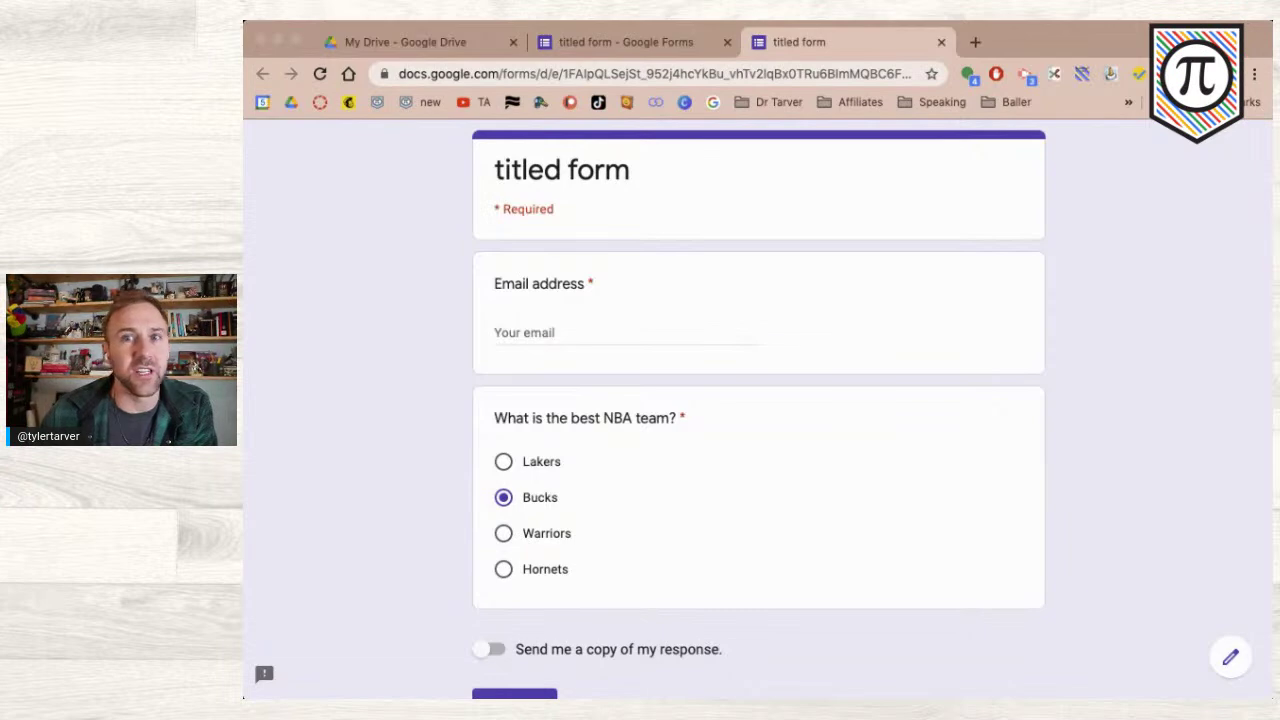
key(super+w)
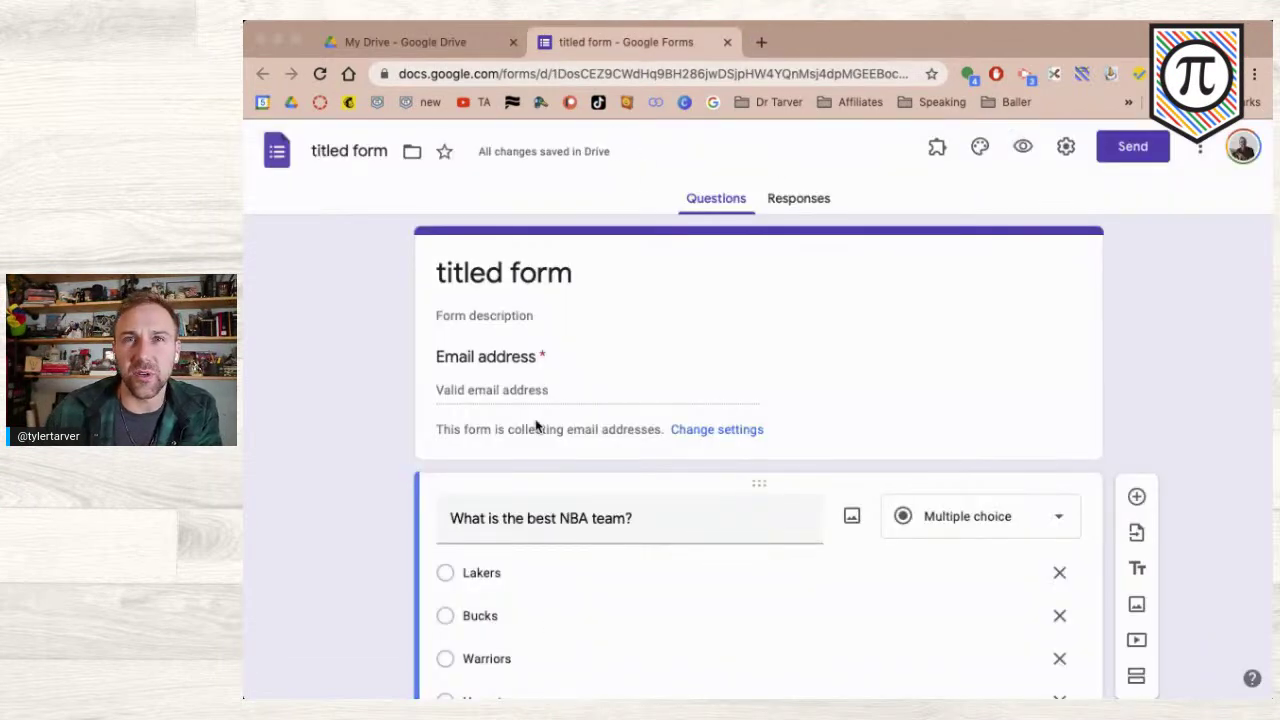
- Add an "Other" option to the answers of the NBA team question
scroll(535, 427, down, 1)
scroll(535, 427, down, 1)
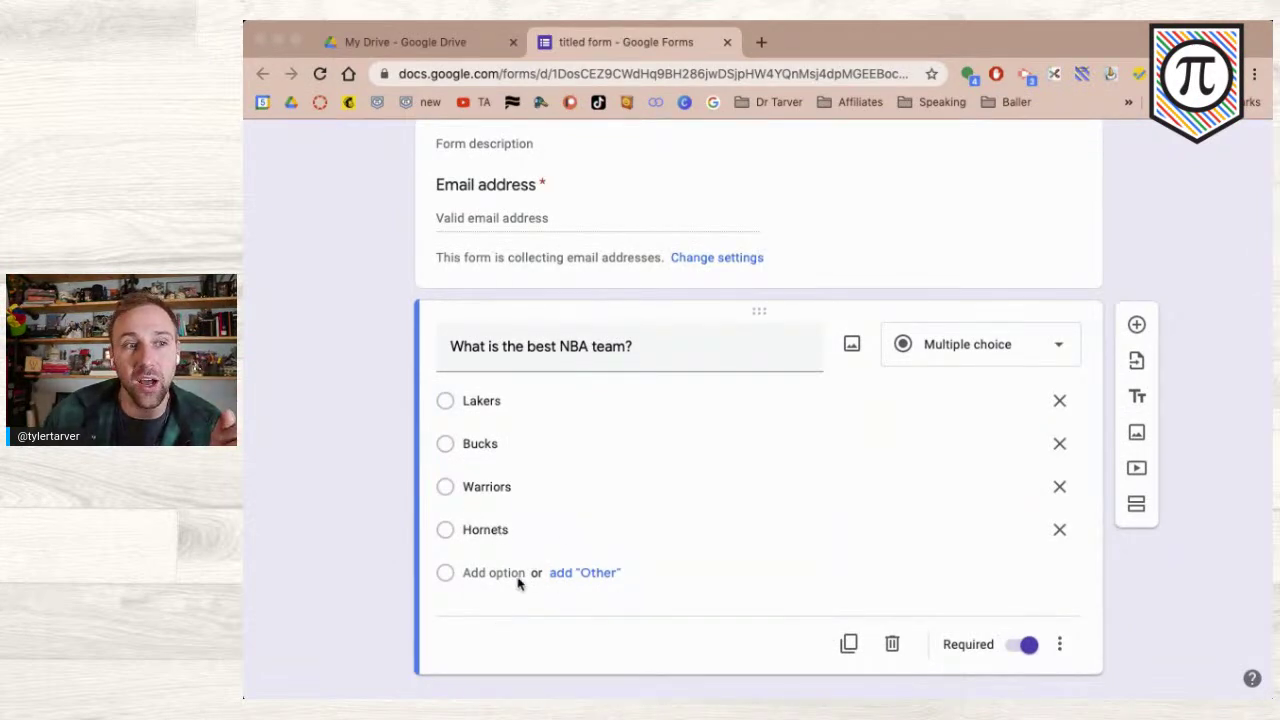
scroll(573, 582, up, 5)
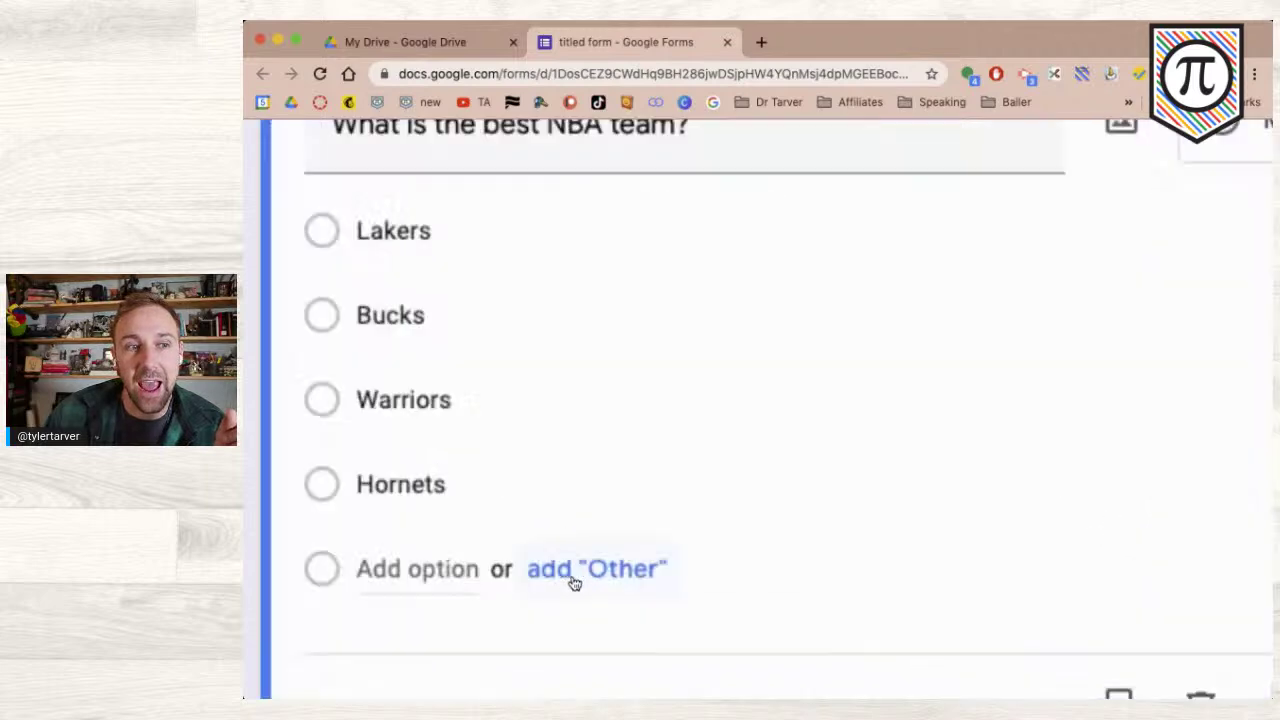
scroll(573, 582, down, 3)
scroll(573, 582, down, 2)
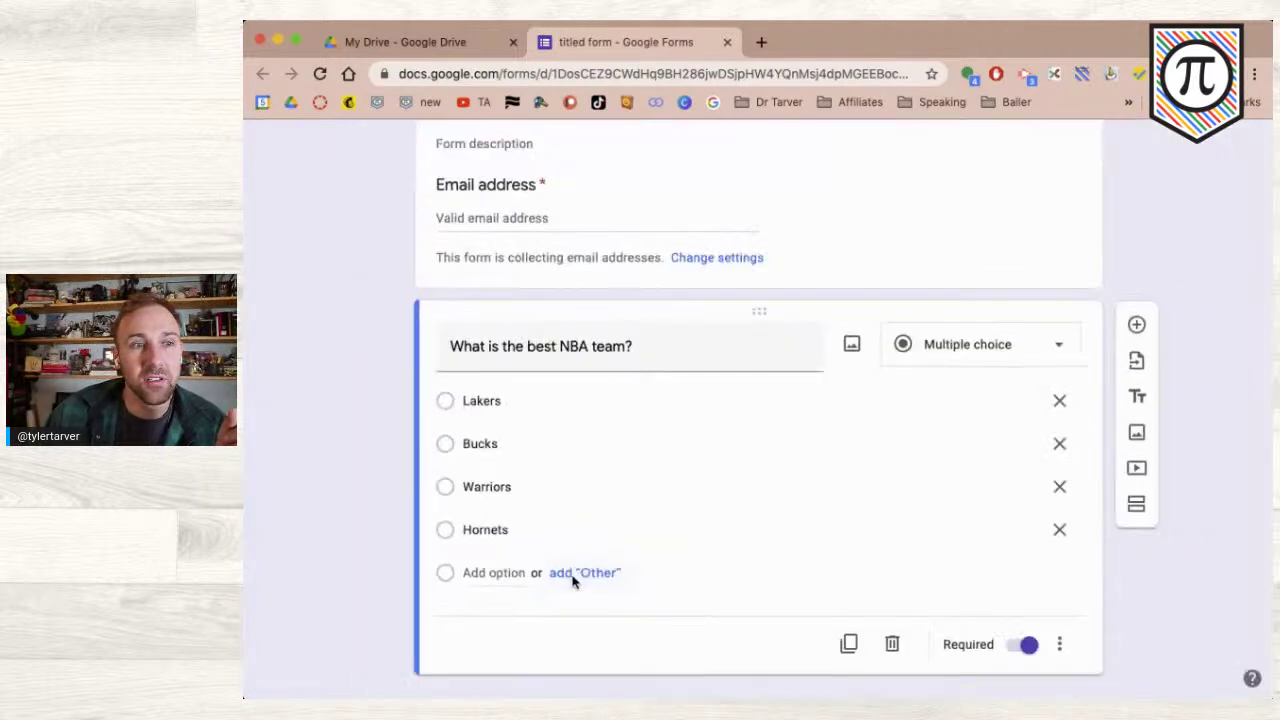
click(573, 574)
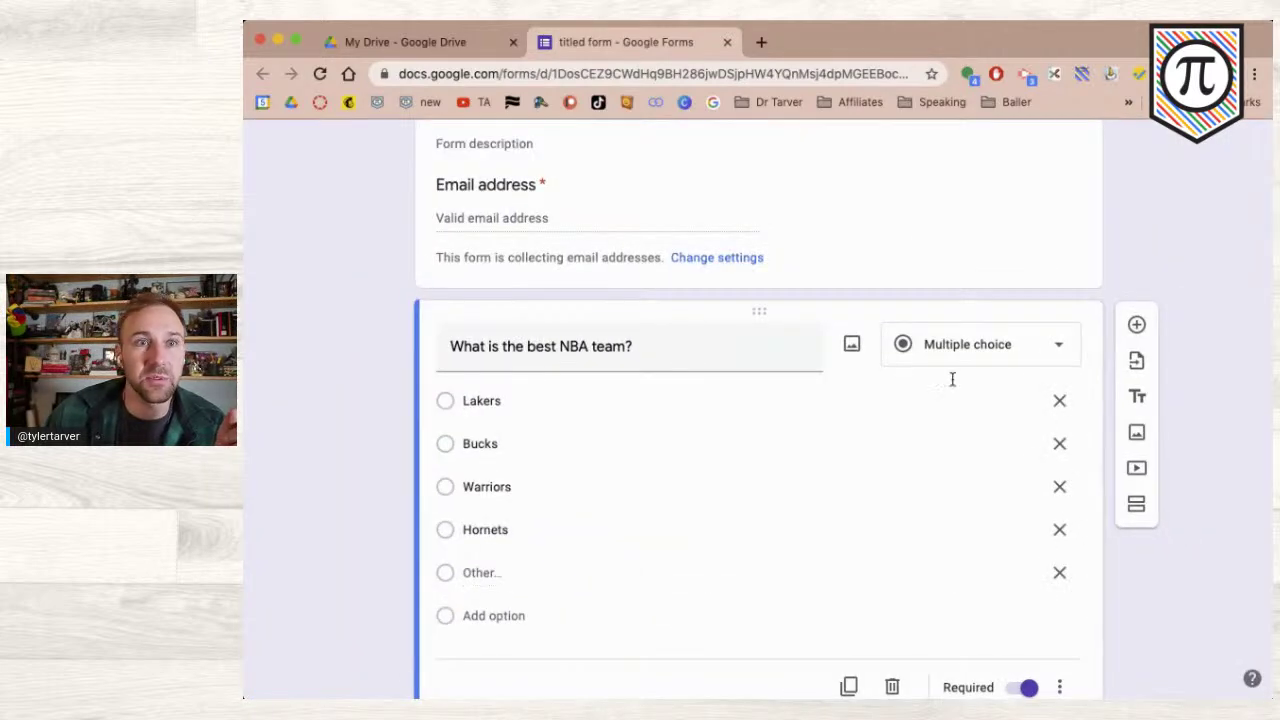
- Preview the form, try entering "Heat" as the "Other" answer to the NBA team question, and return to the form editor
scroll(940, 277, up, 3)
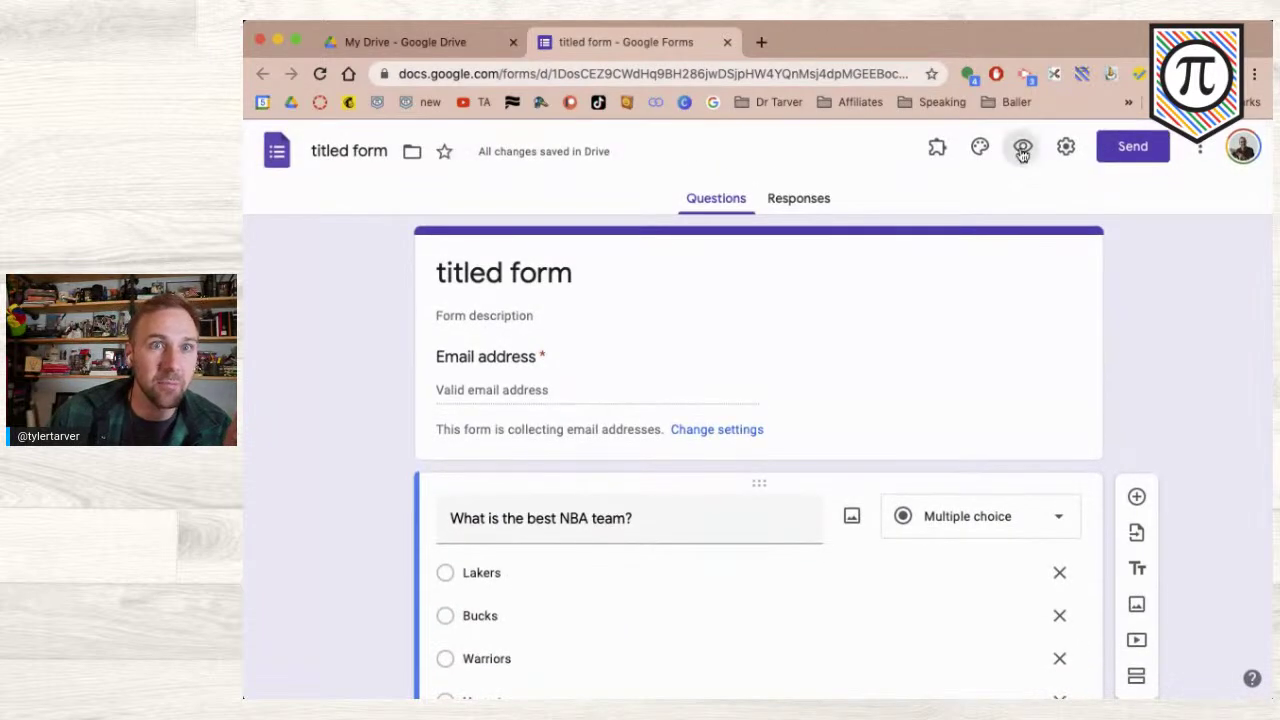
click(1022, 148)
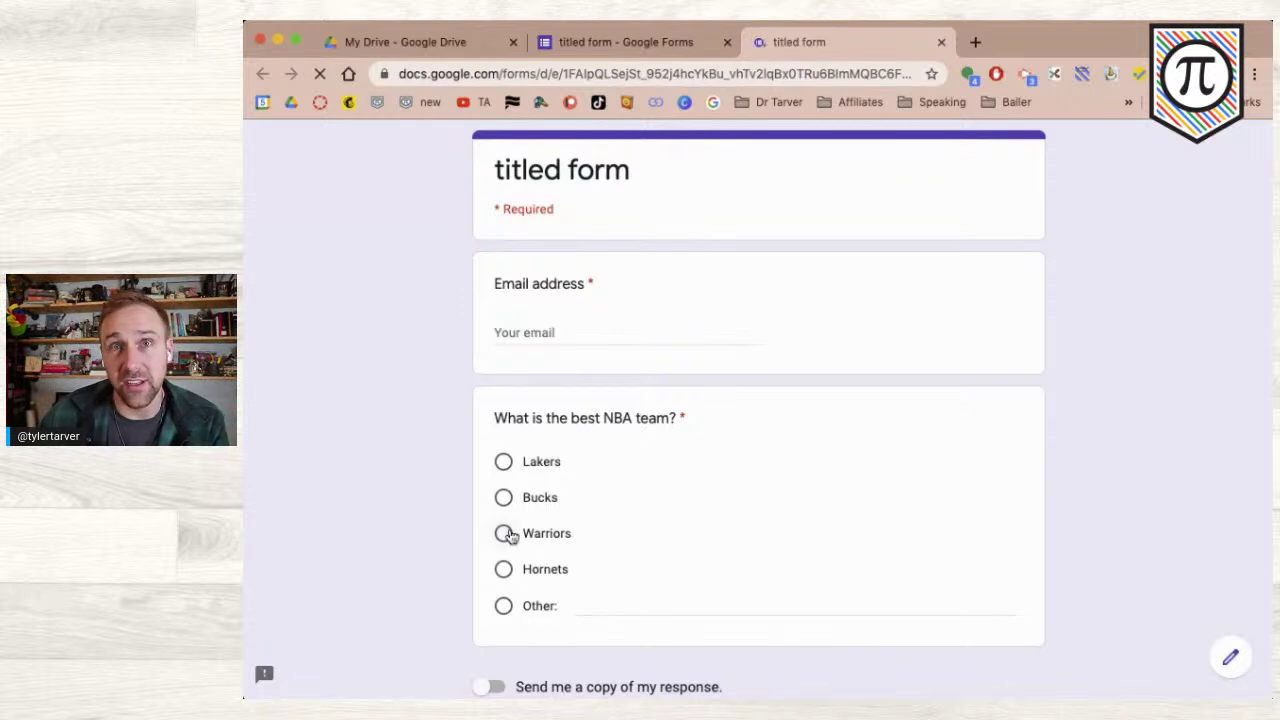
click(608, 598)
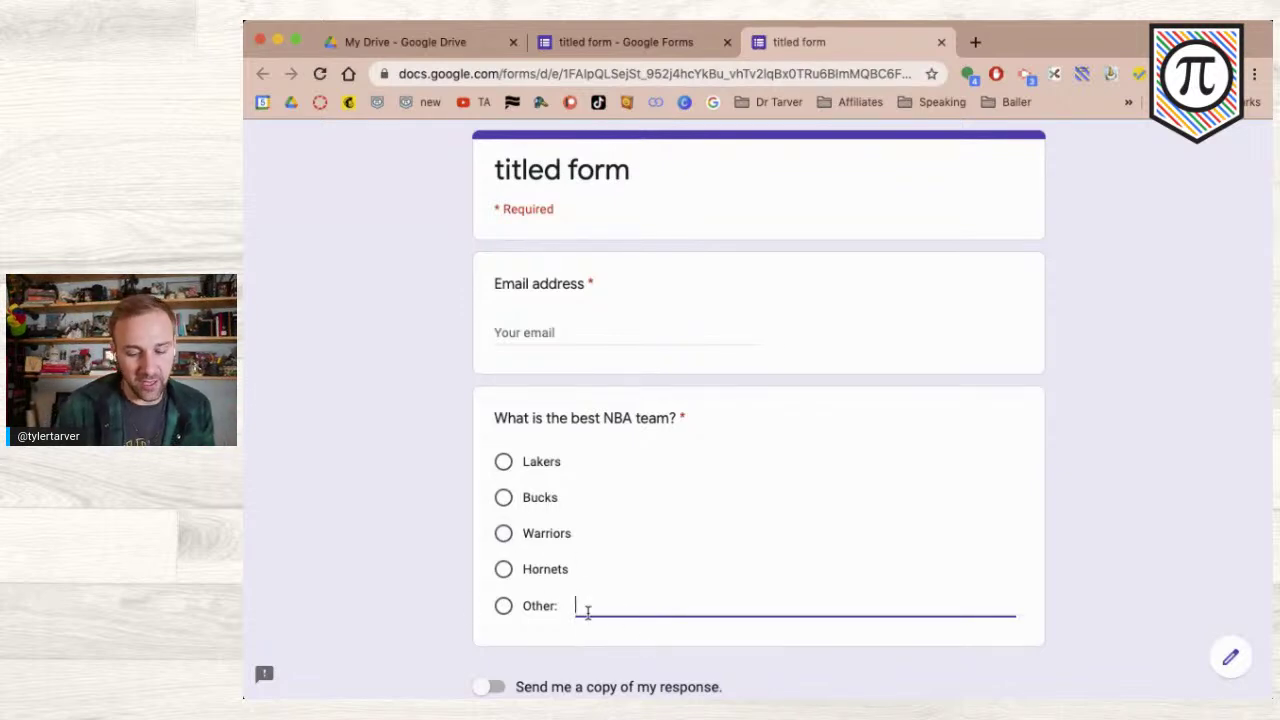
text(Heat)
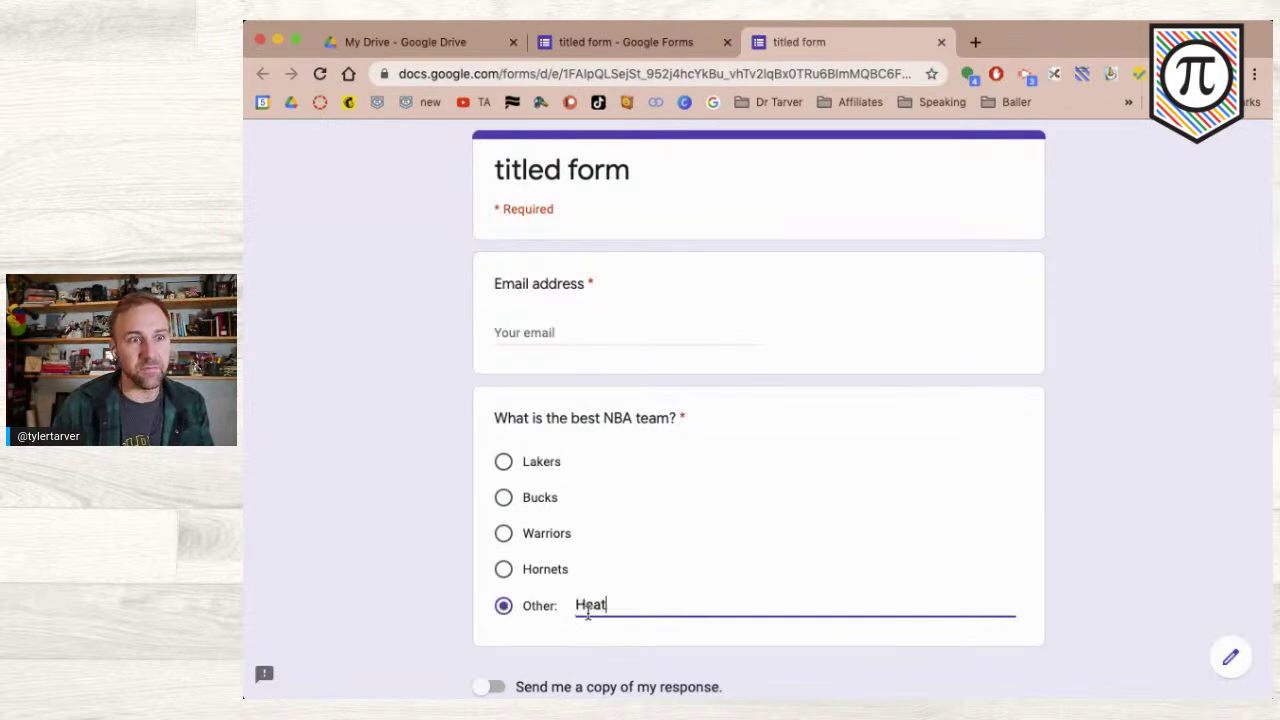
click(437, 577)
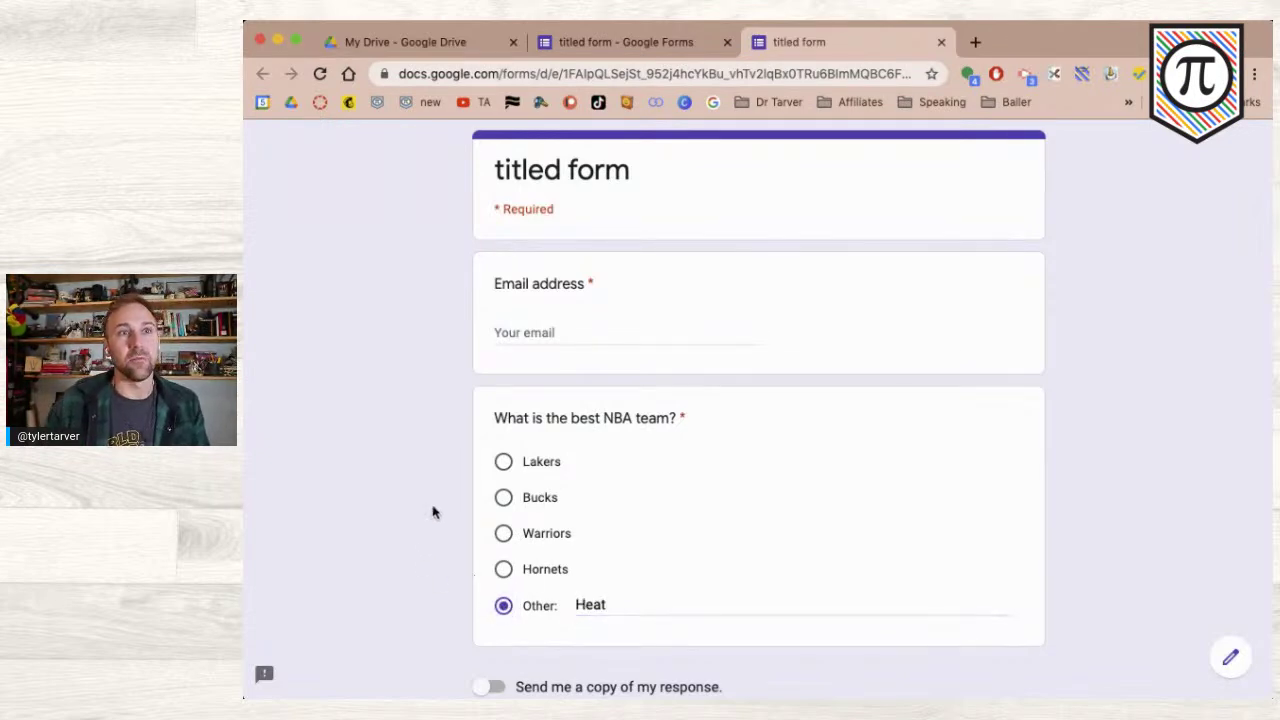
click(629, 55)
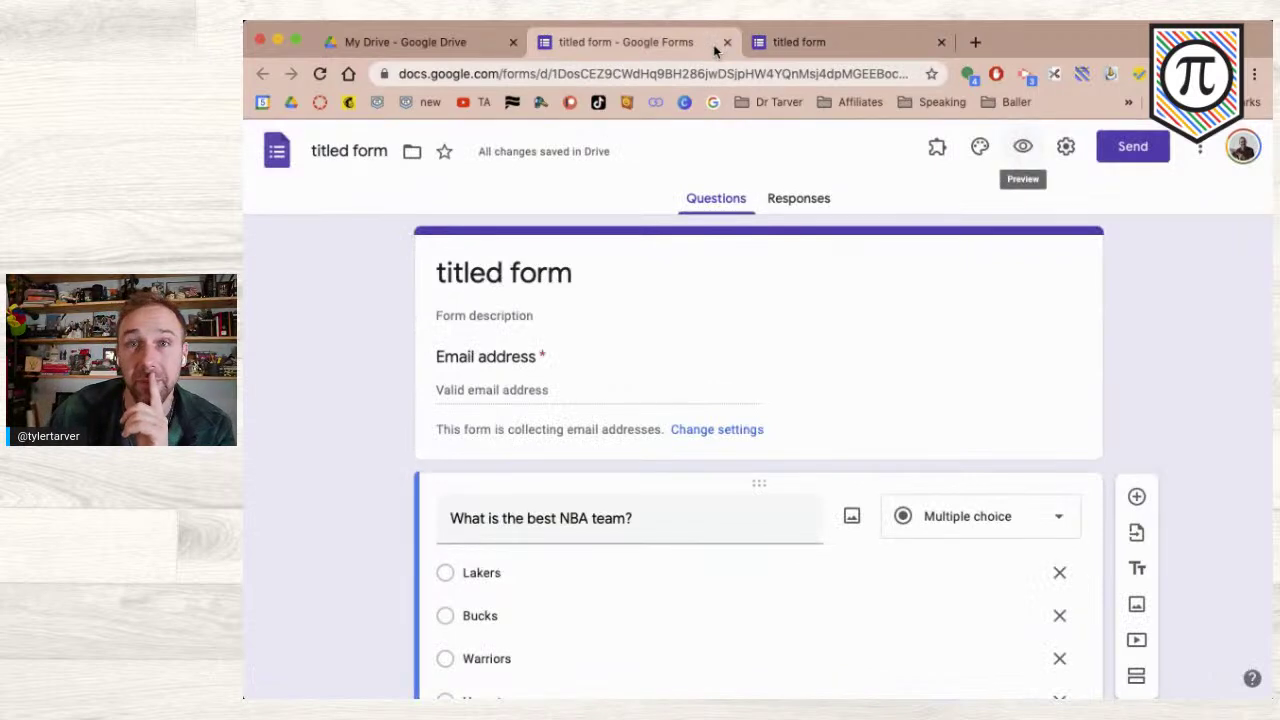
- Remove the Hornets option from the answers of the NBA team question
scroll(556, 344, down, 3)
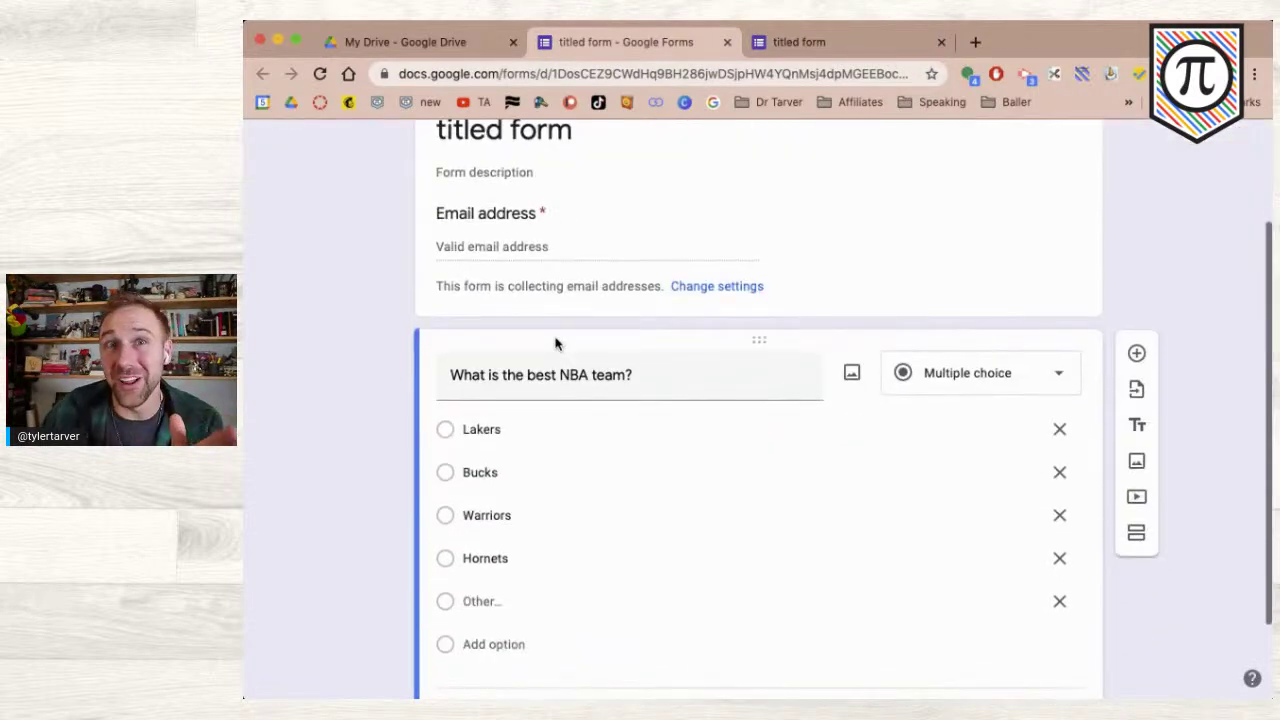
scroll(556, 344, down, 2)
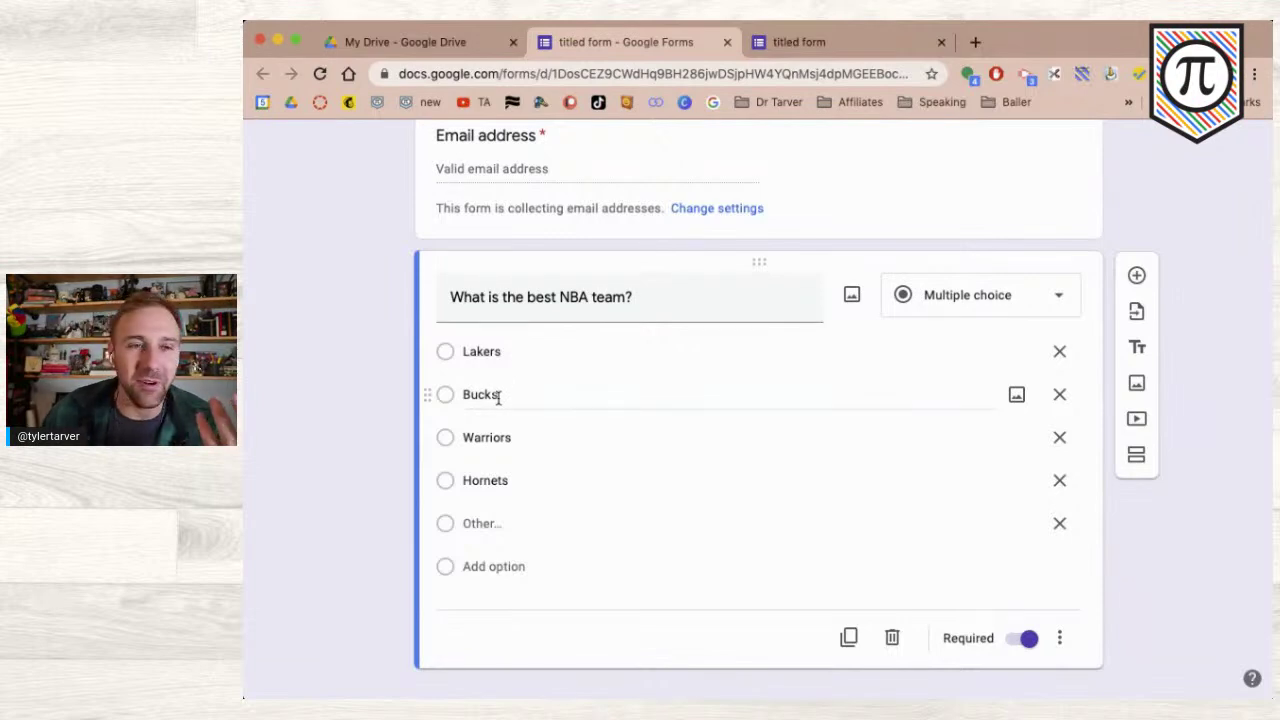
scroll(502, 398, down, 1)
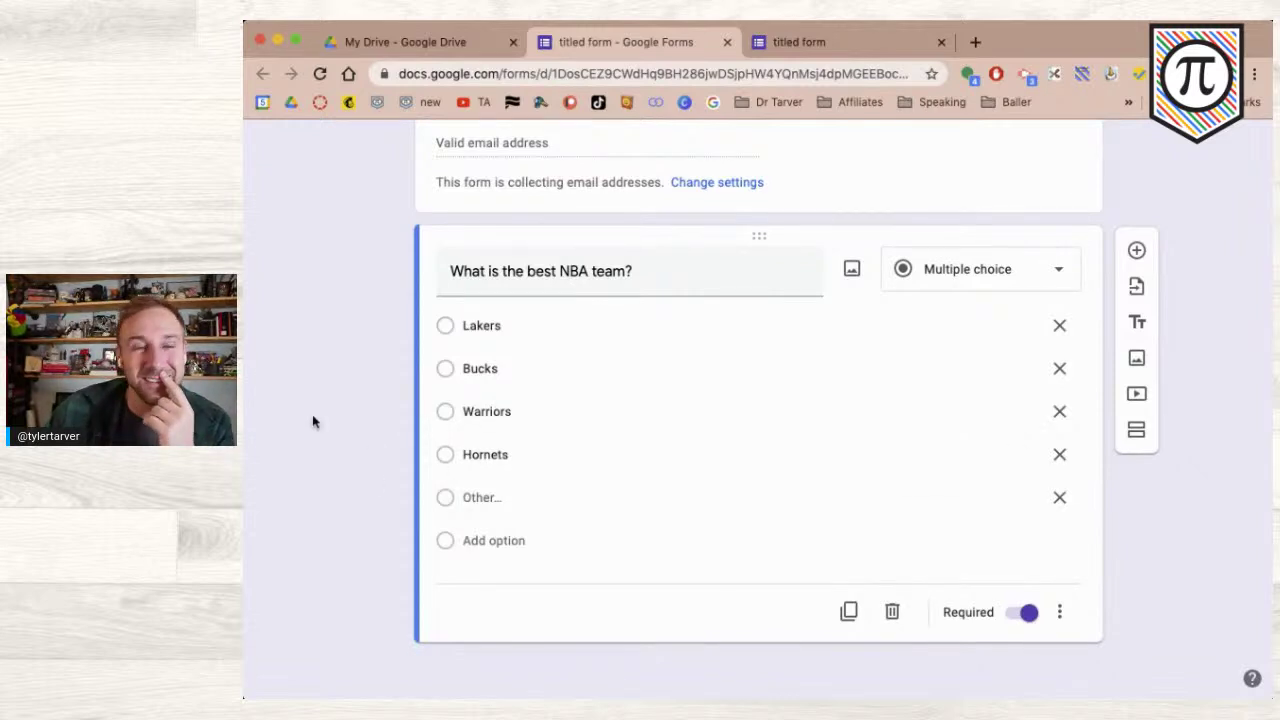
scroll(406, 463, up, 3)
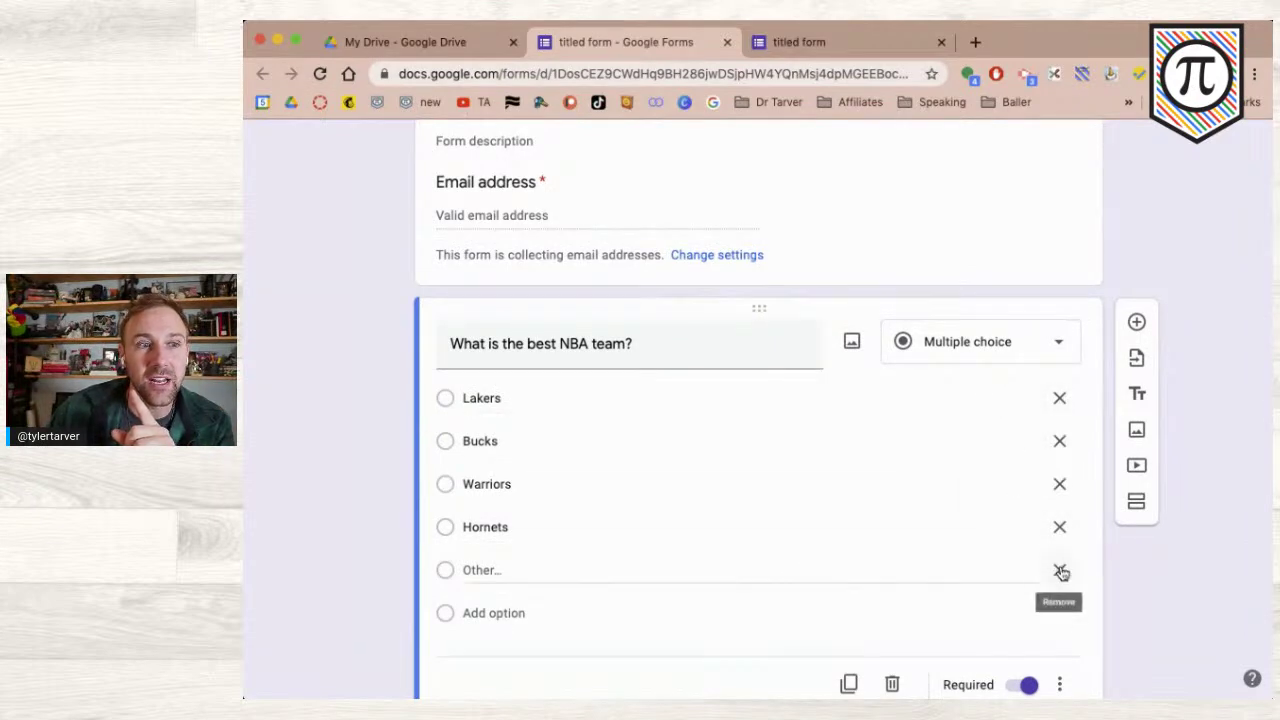
click(1059, 526)
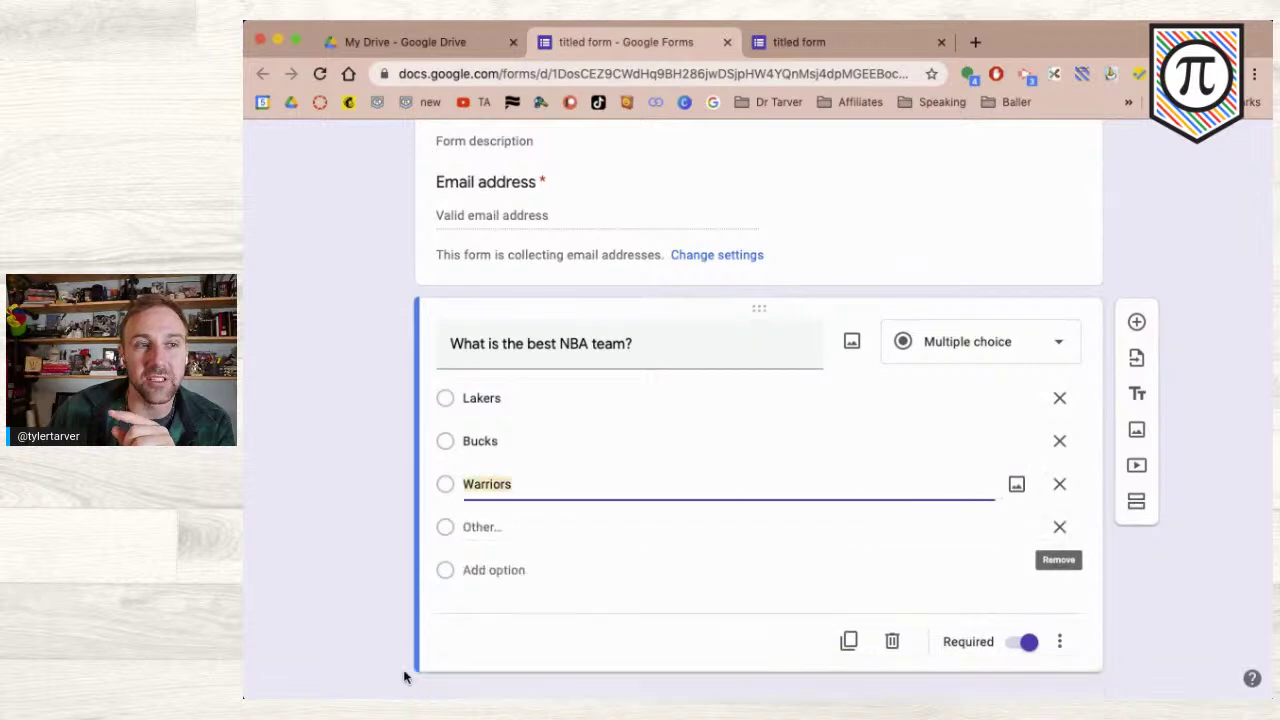
click(351, 605)
scroll(351, 605, up, 2)
scroll(351, 605, down, 1)
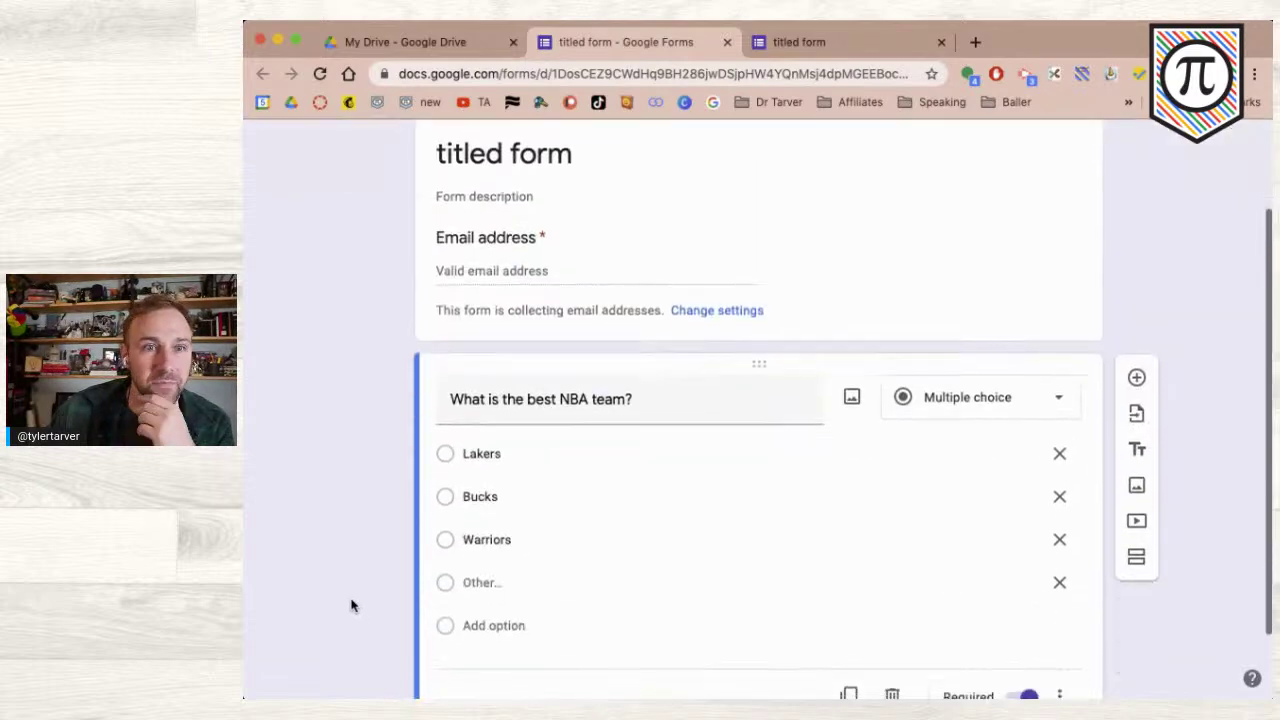
scroll(386, 457, down, 1)
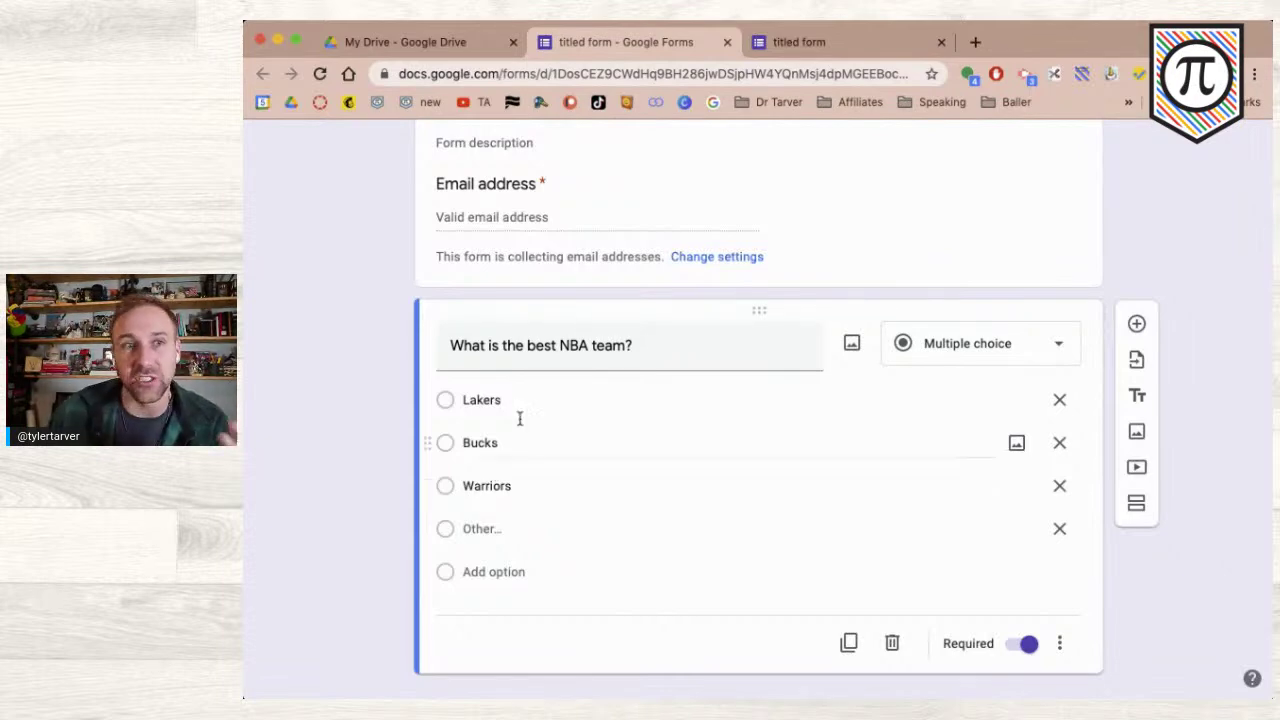
- Insert a camera photo of the handwritten card into the NBA team question and remove it again
scroll(573, 371, up, 3)
scroll(573, 376, up, 3)
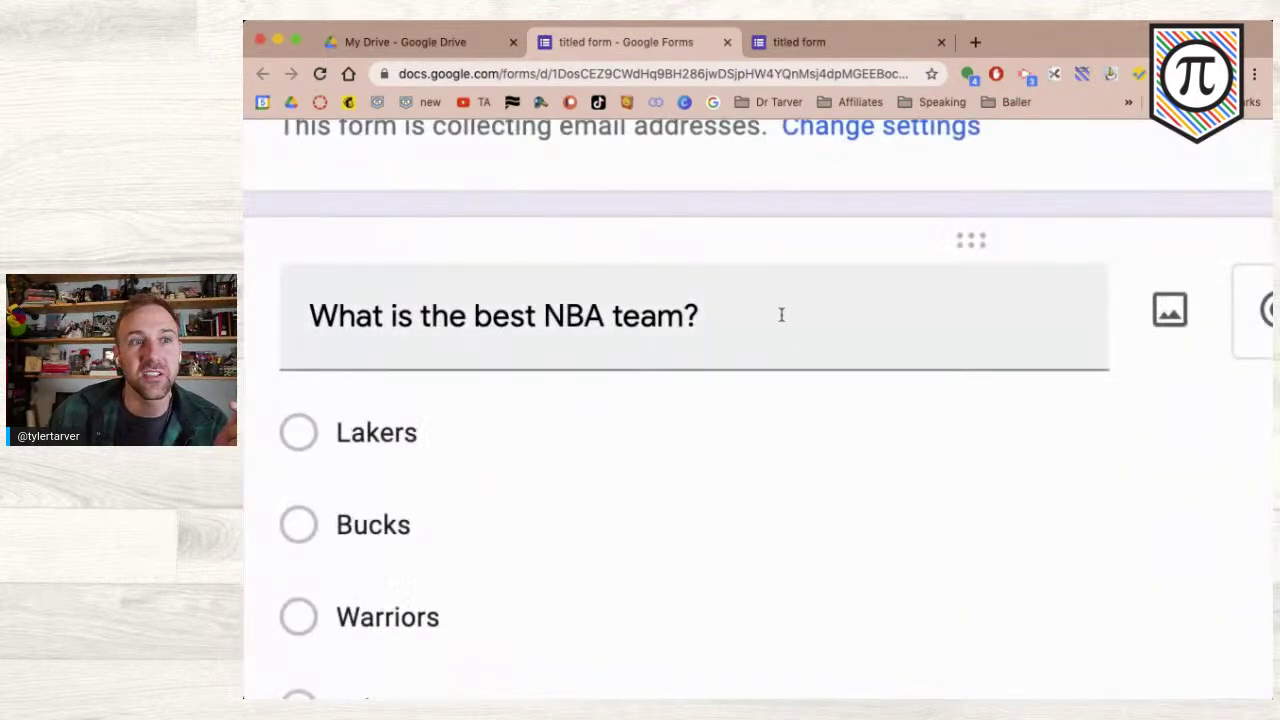
scroll(777, 314, right, 5)
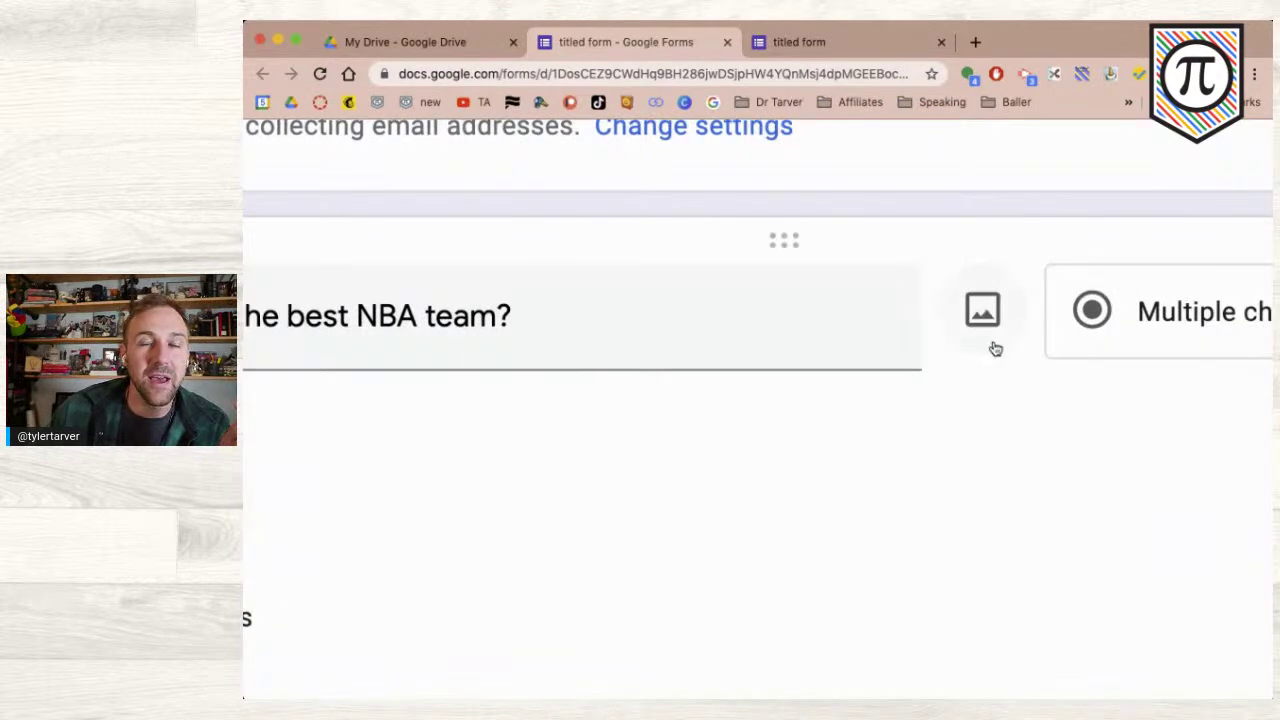
scroll(1024, 316, down, 5)
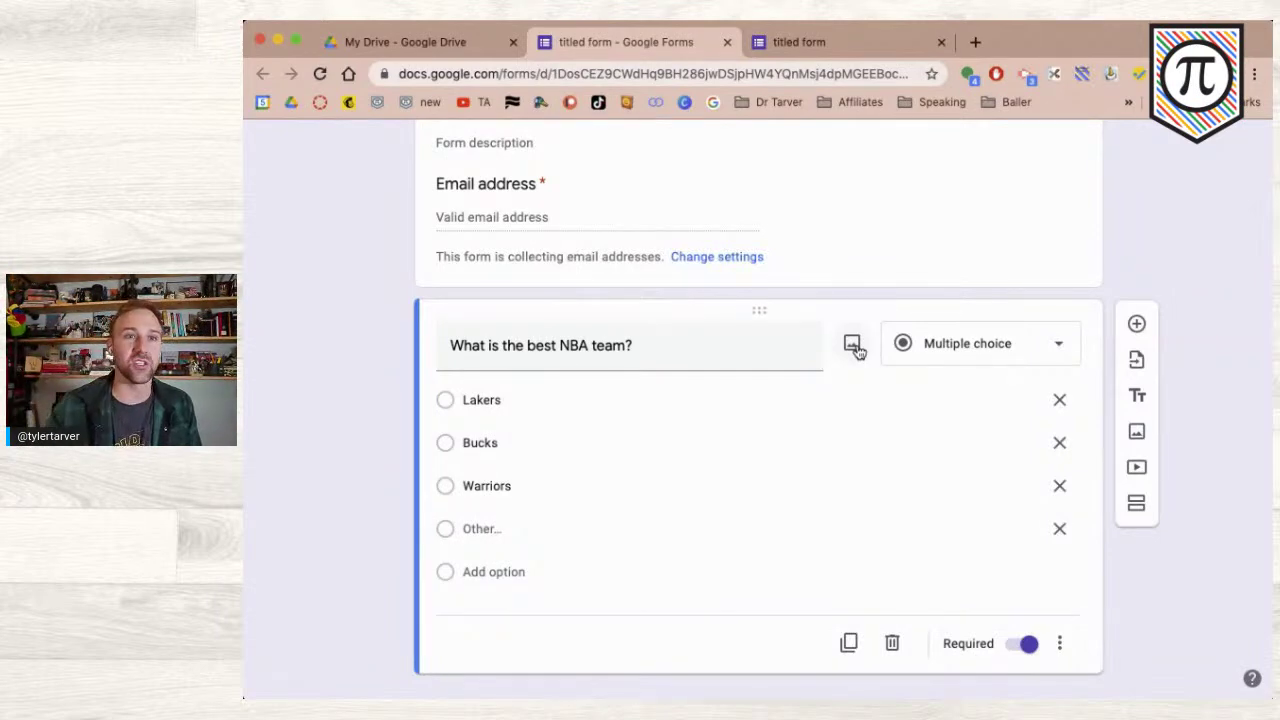
click(852, 348)
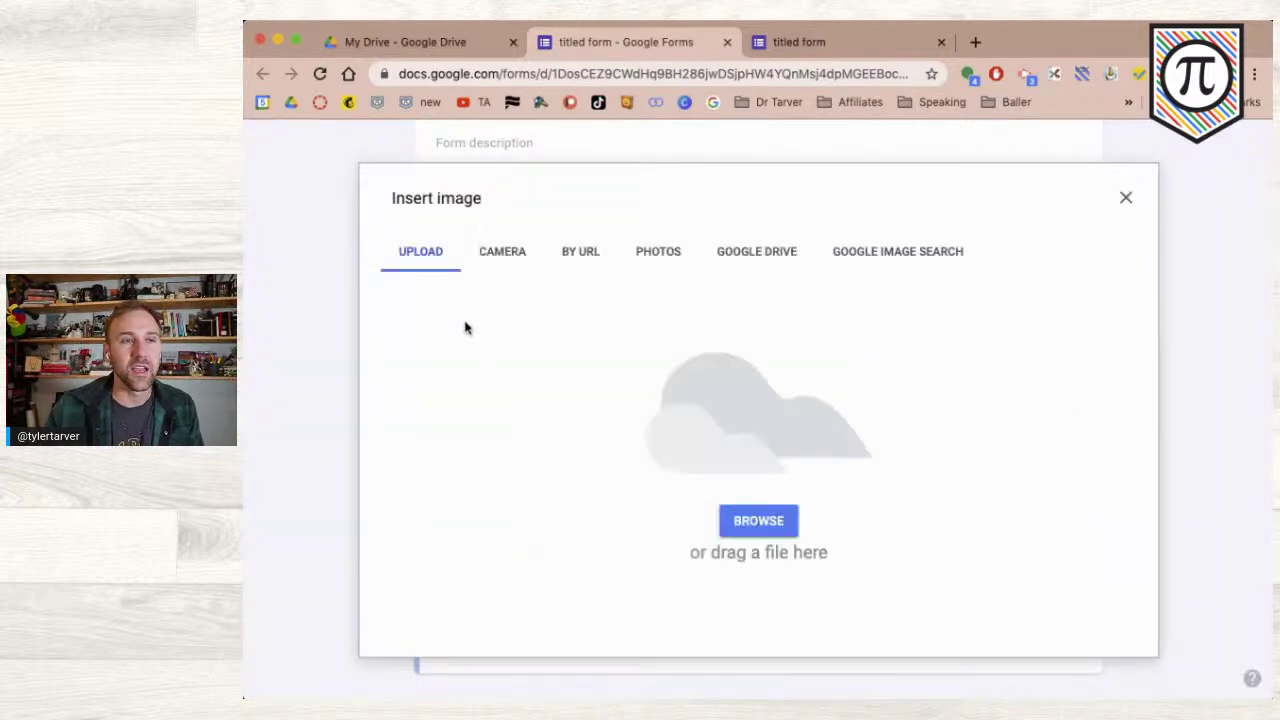
click(505, 264)
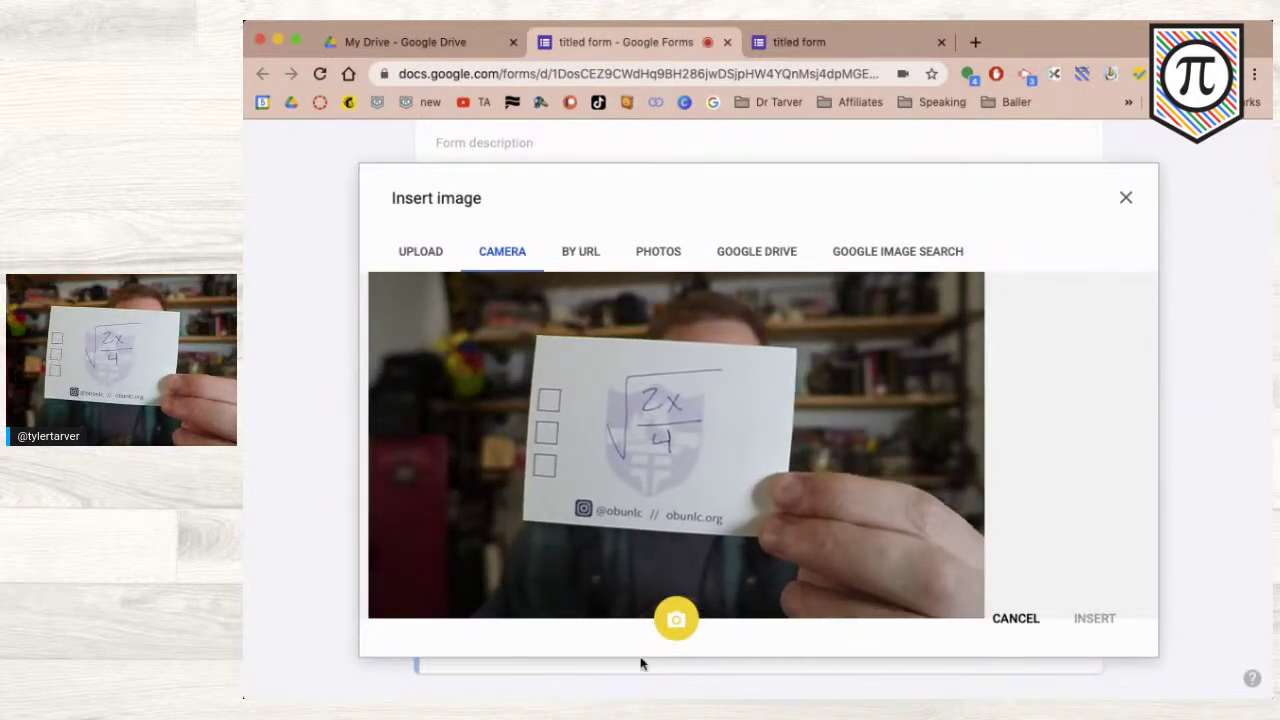
click(683, 621)
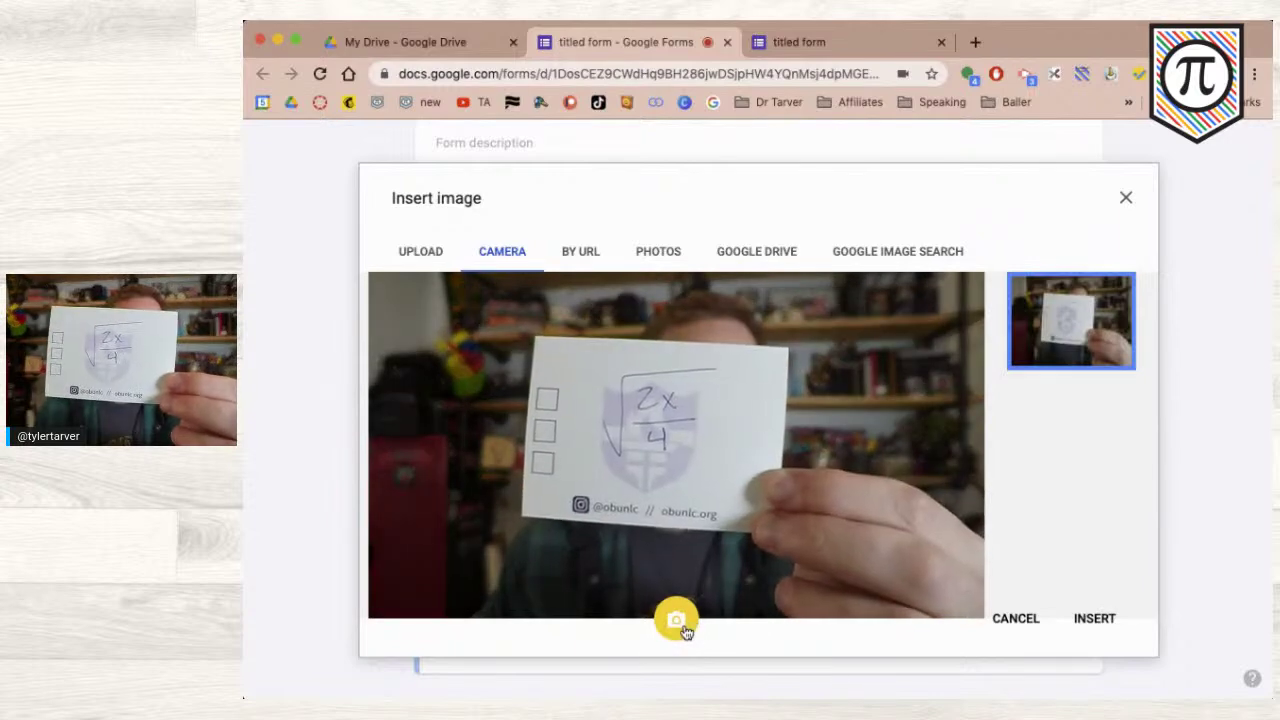
click(1088, 618)
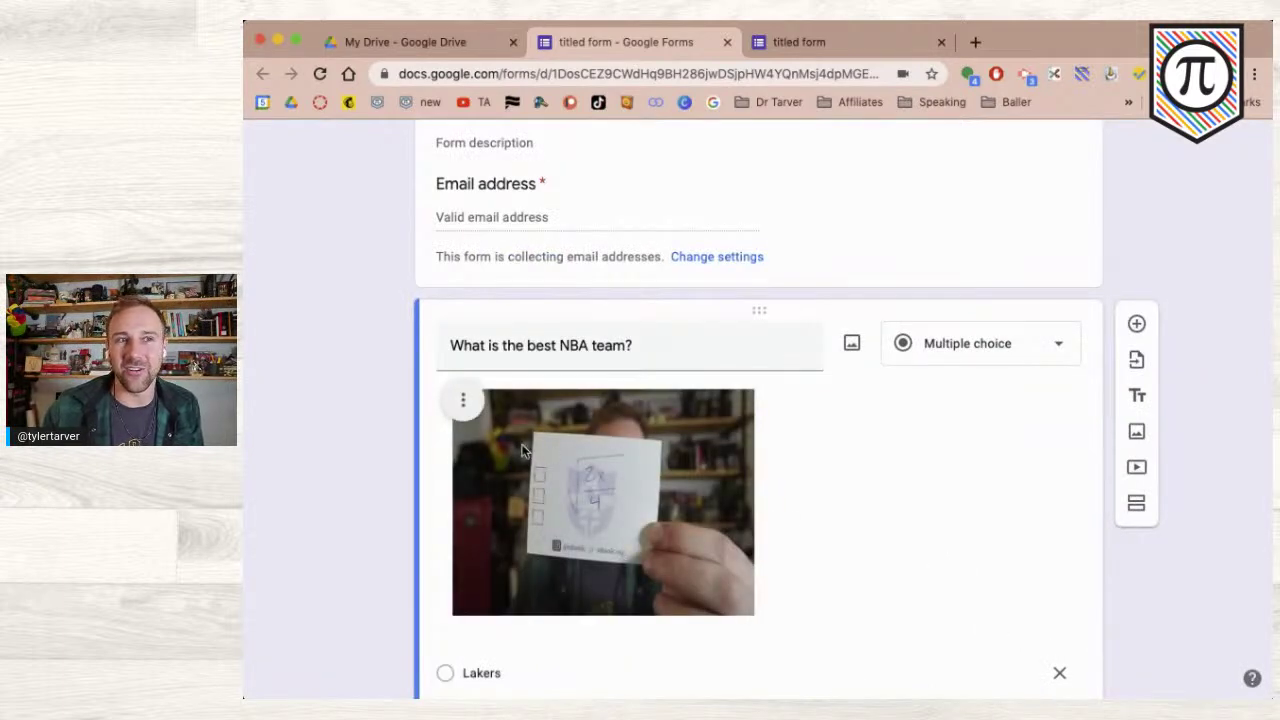
click(463, 400)
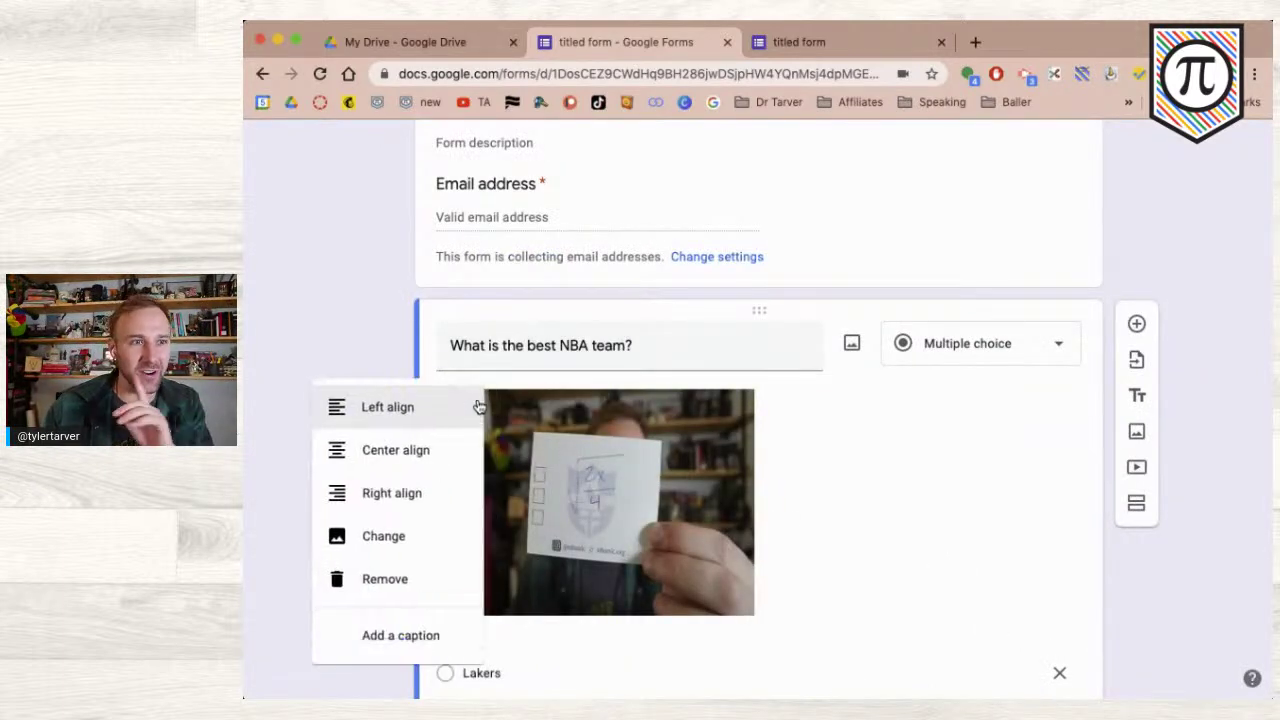
click(445, 590)
- Start inserting an image into the question and look through the URL, Photos, Google Drive and Google Image Search sources
click(851, 345)
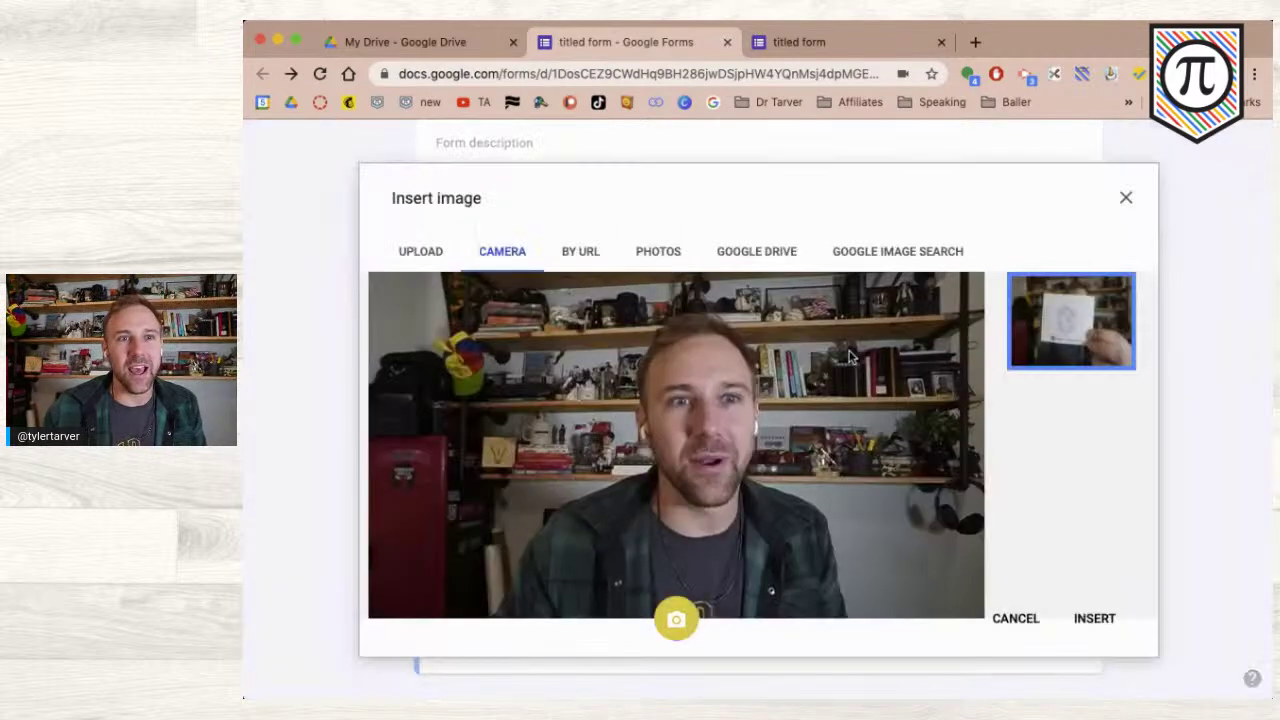
click(575, 256)
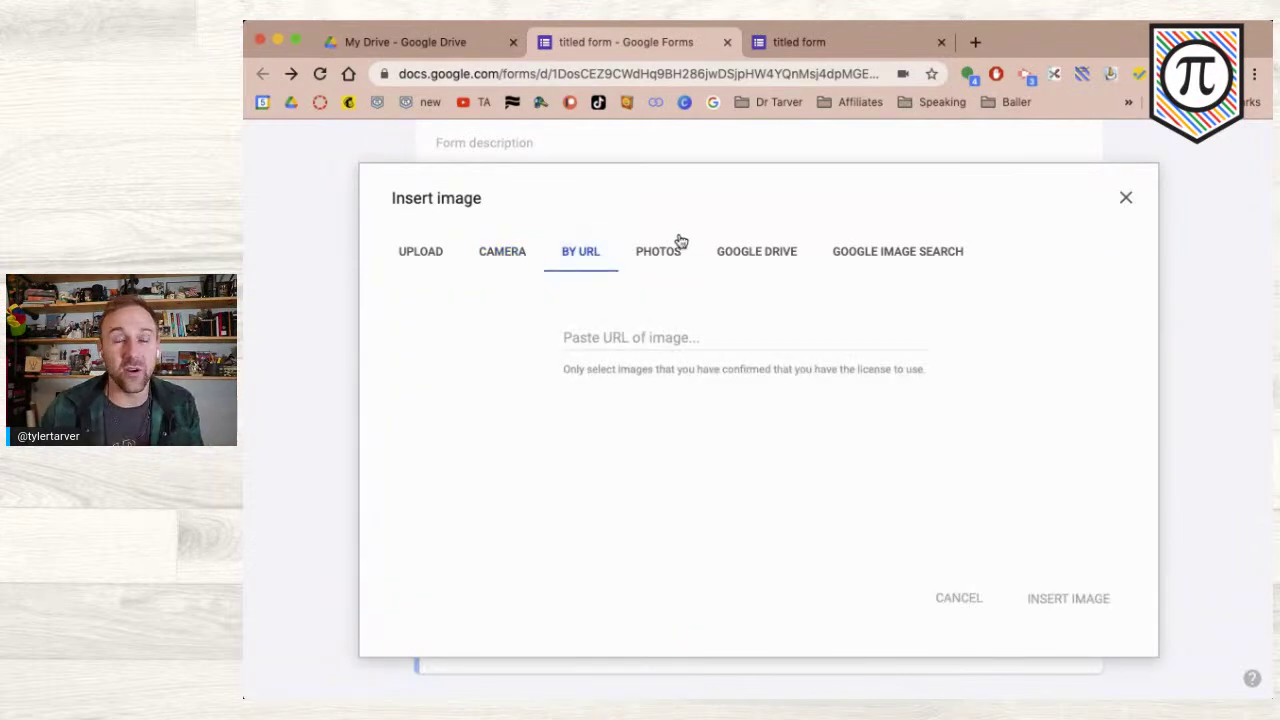
click(667, 252)
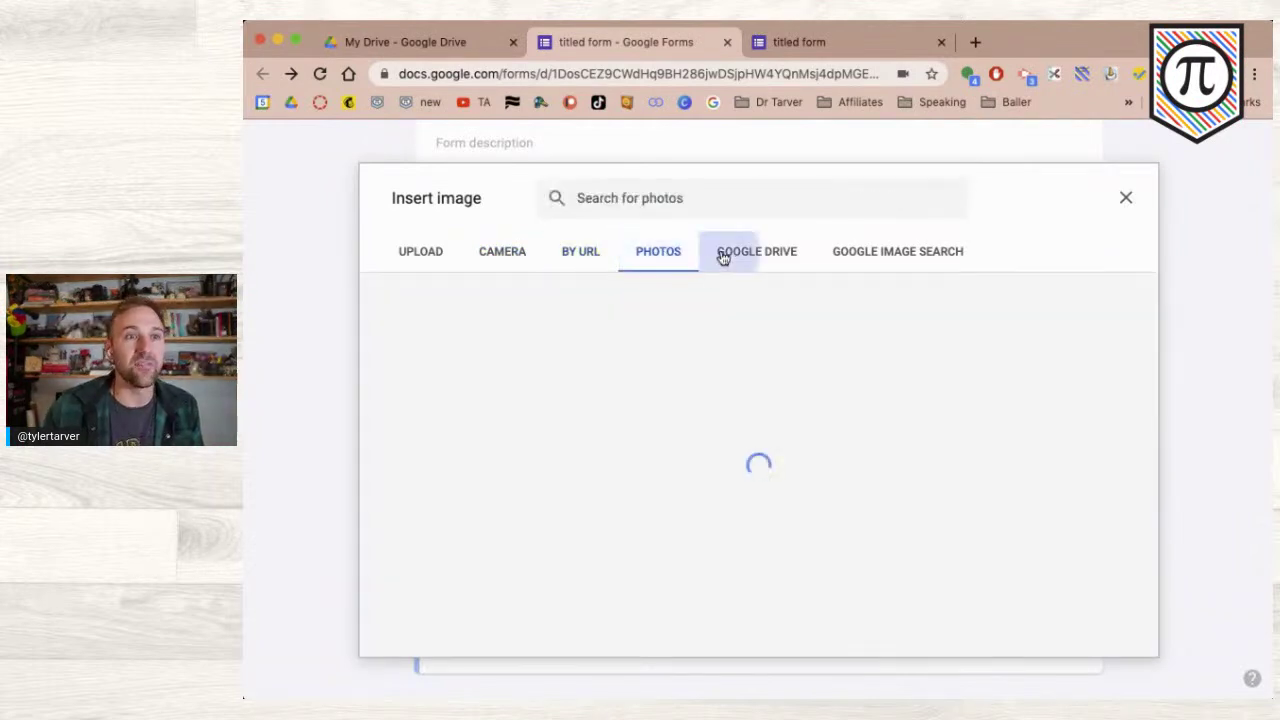
click(723, 256)
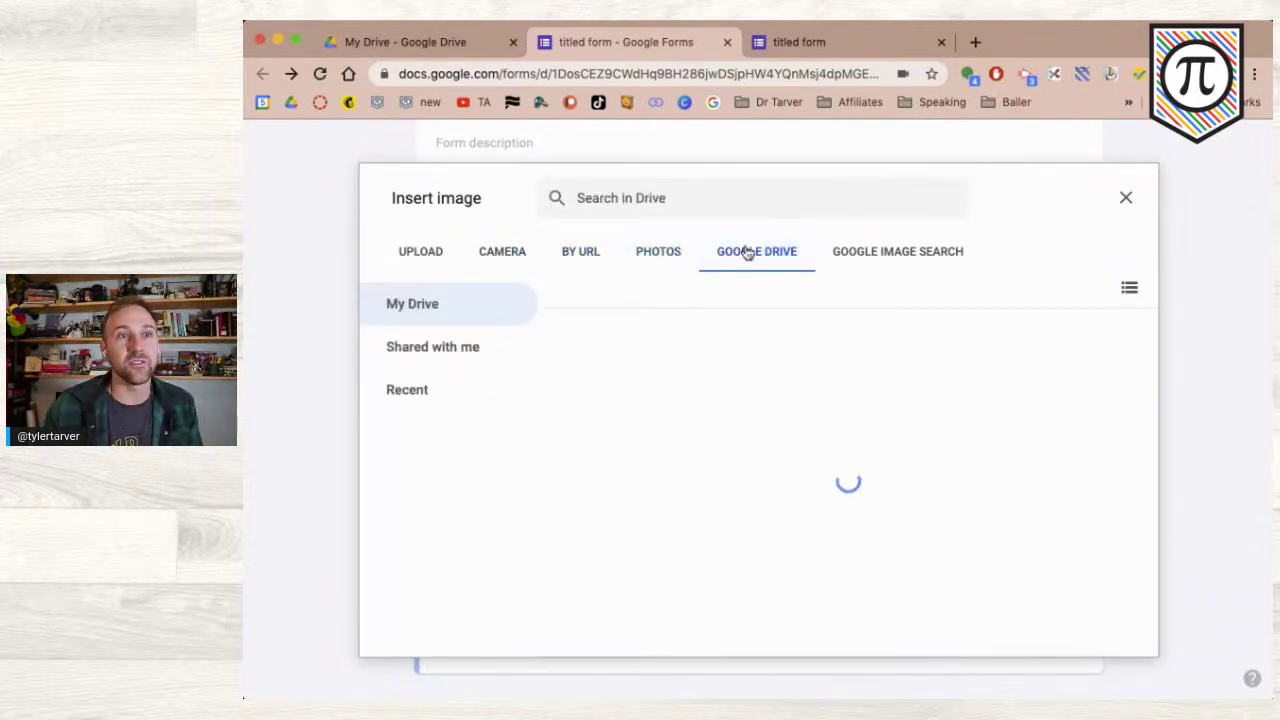
click(851, 255)
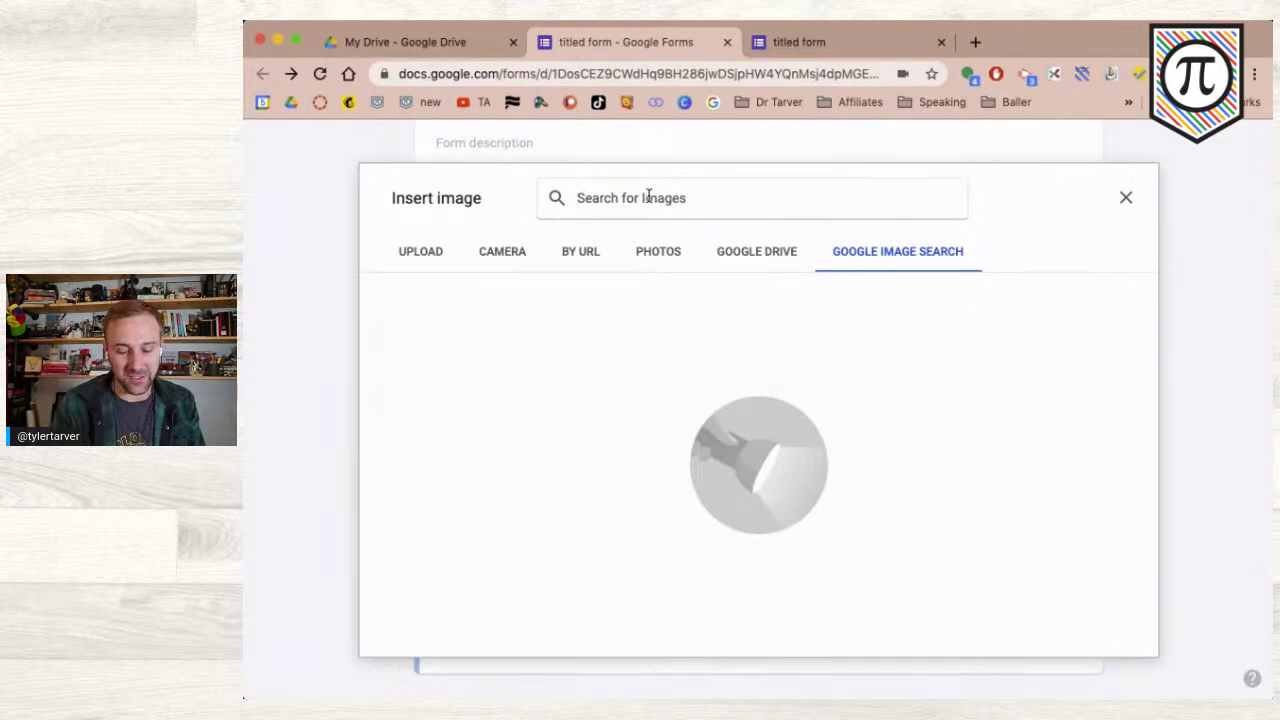
- Search Google images for "coordinate plane example" and browse the results
text(coor)
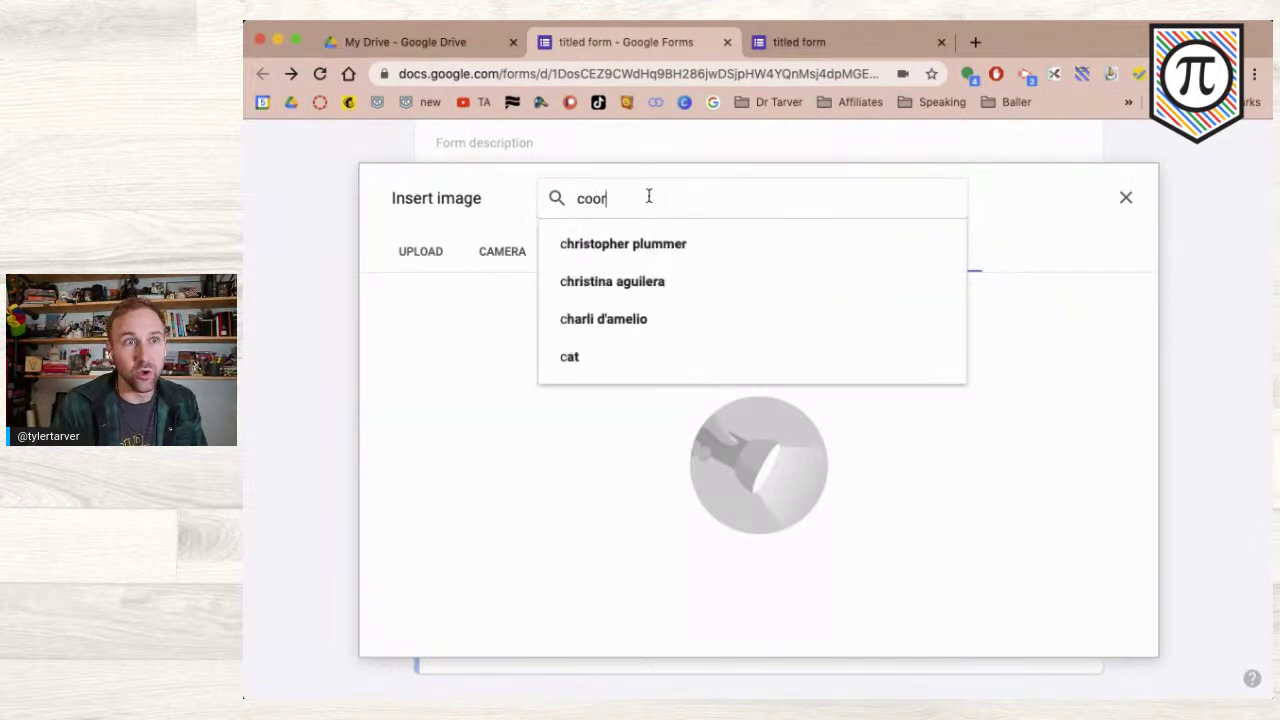
text(dinate pl)
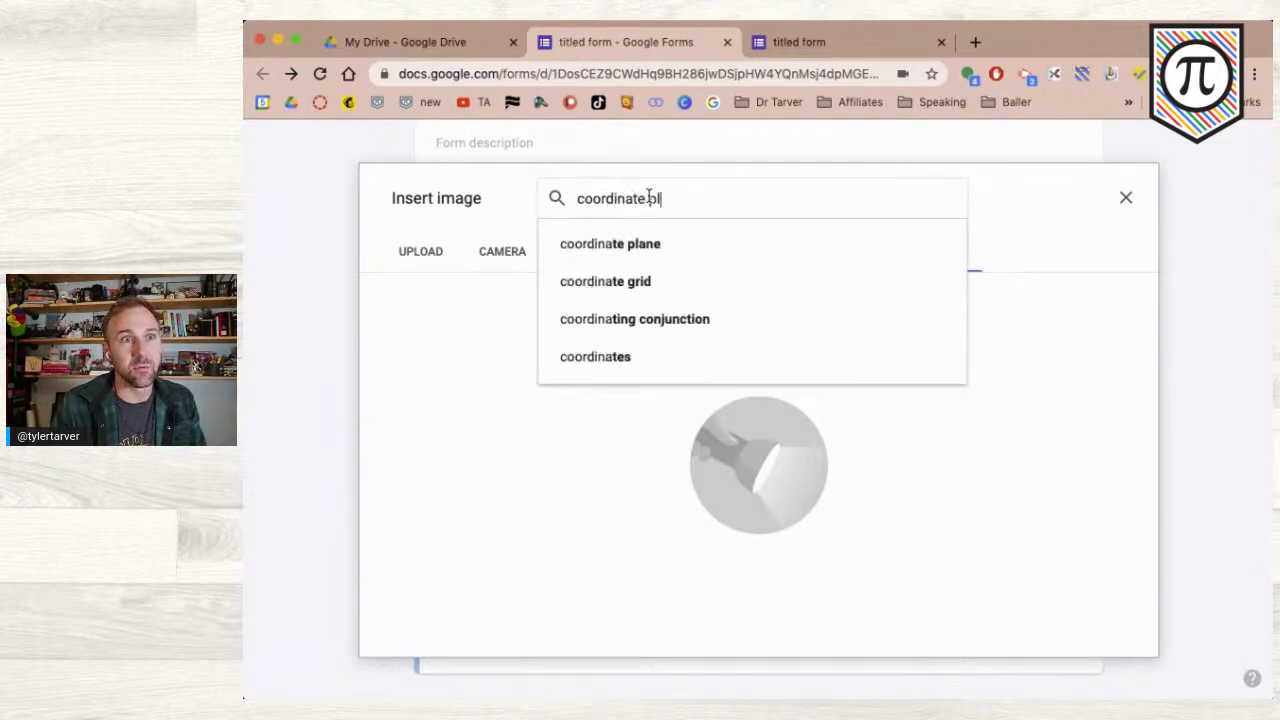
text(ane exma)
text(amp)
key(Return)
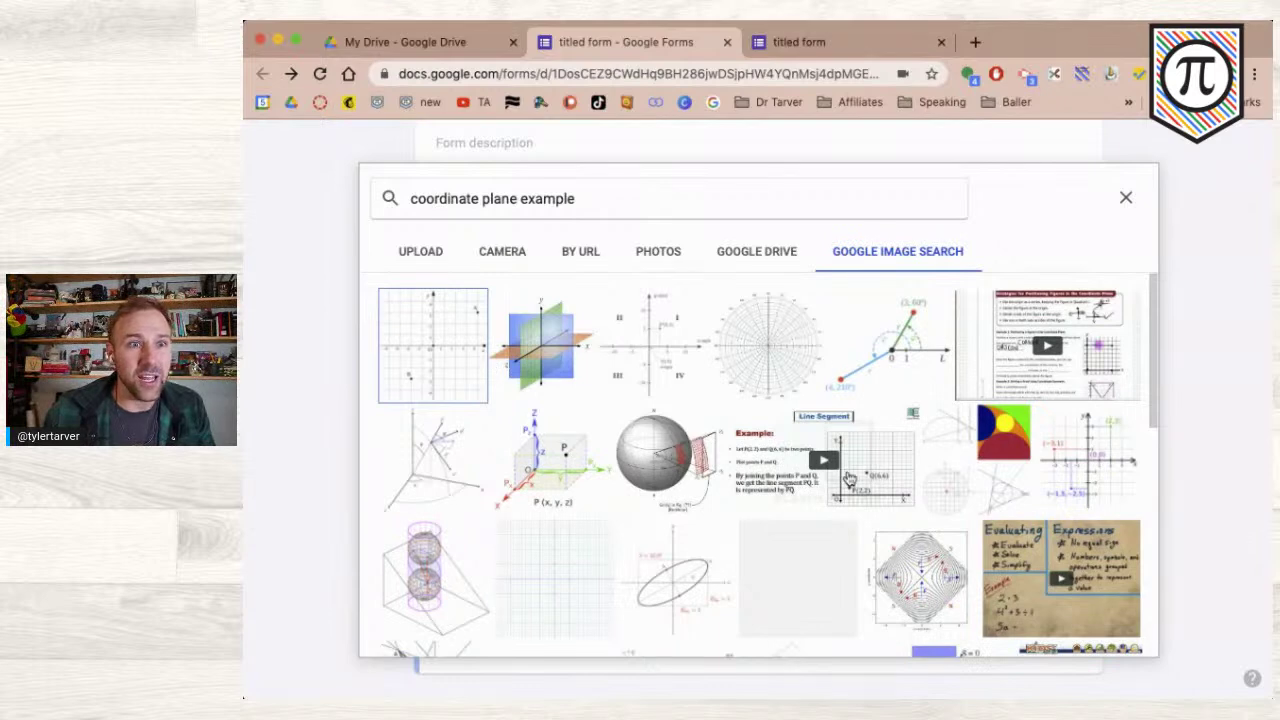
scroll(848, 478, down, 7)
scroll(849, 479, up, 6)
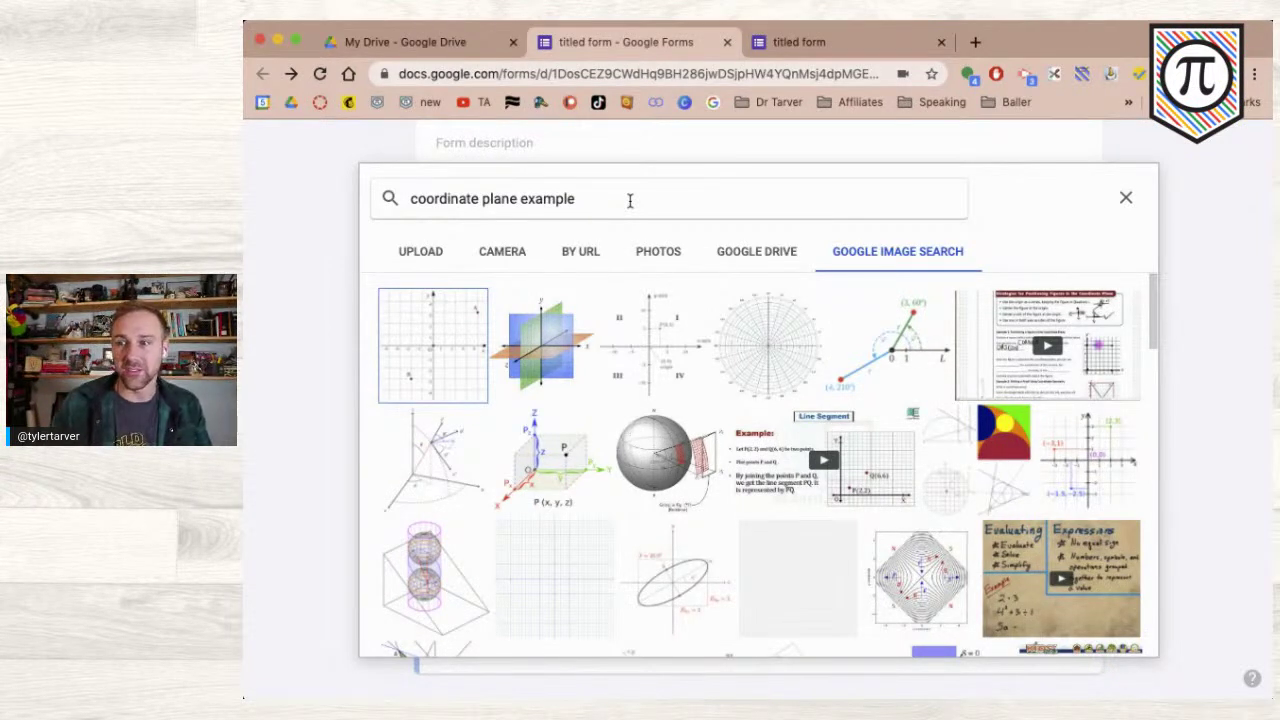
- Search Google images for "nba" and insert the blue picture with the NBA logo into the NBA team question
click(586, 203)
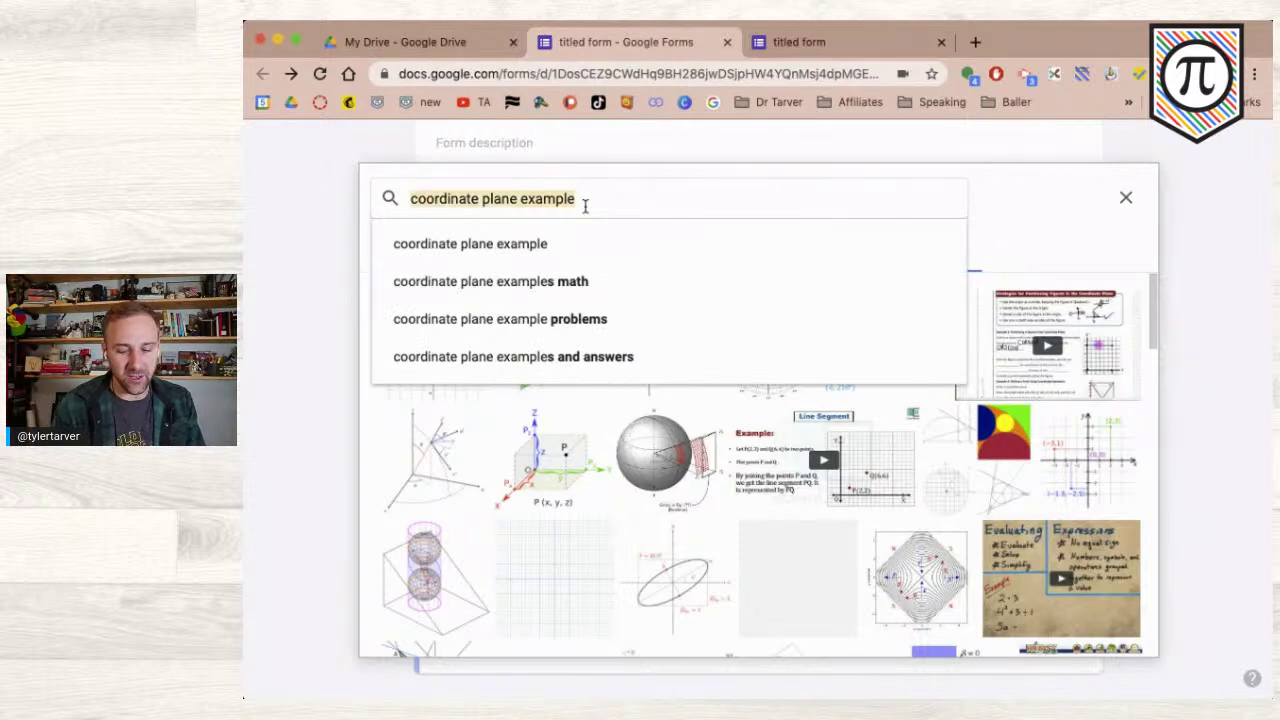
text(nba)
key(Return)
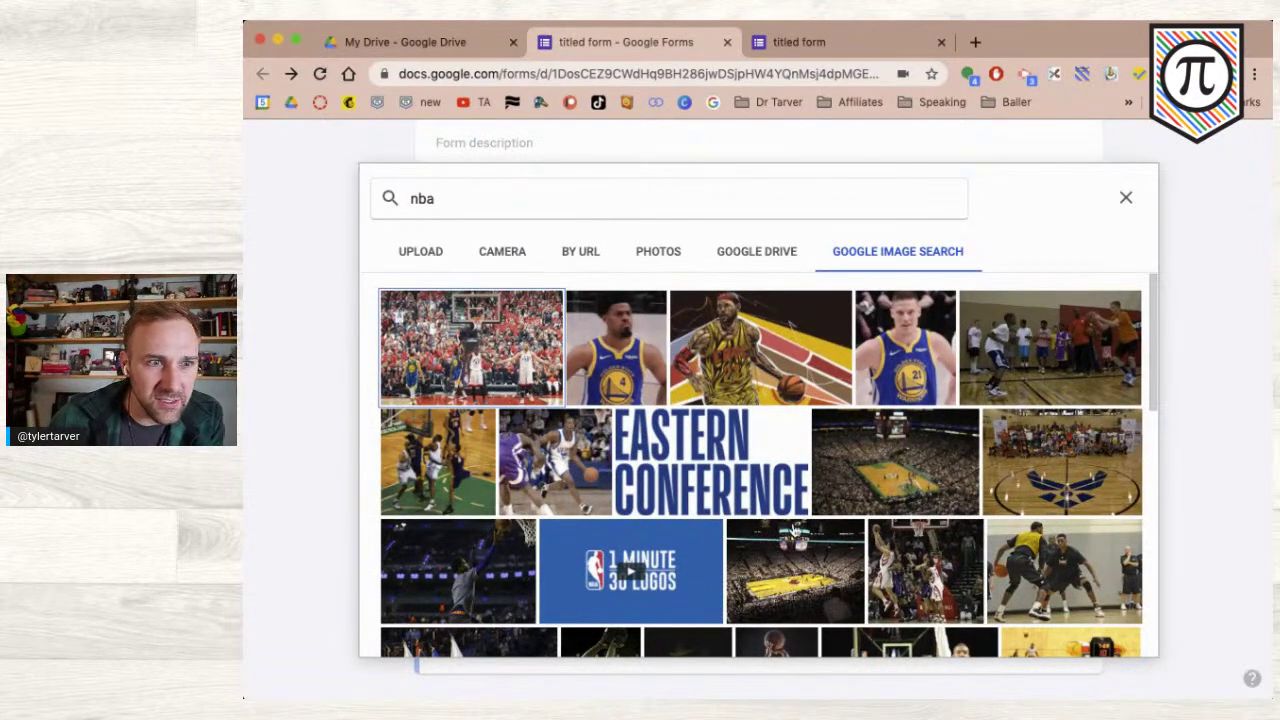
scroll(793, 530, down, 2)
scroll(793, 530, down, 2)
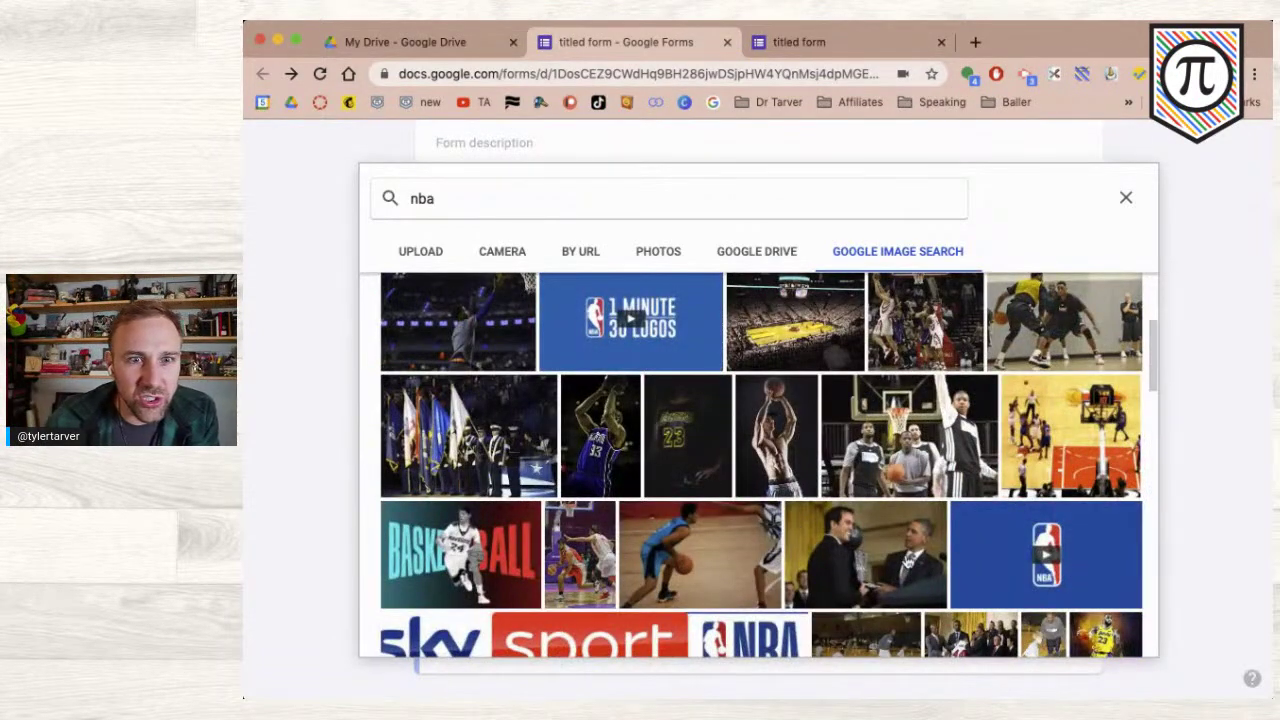
click(1007, 556)
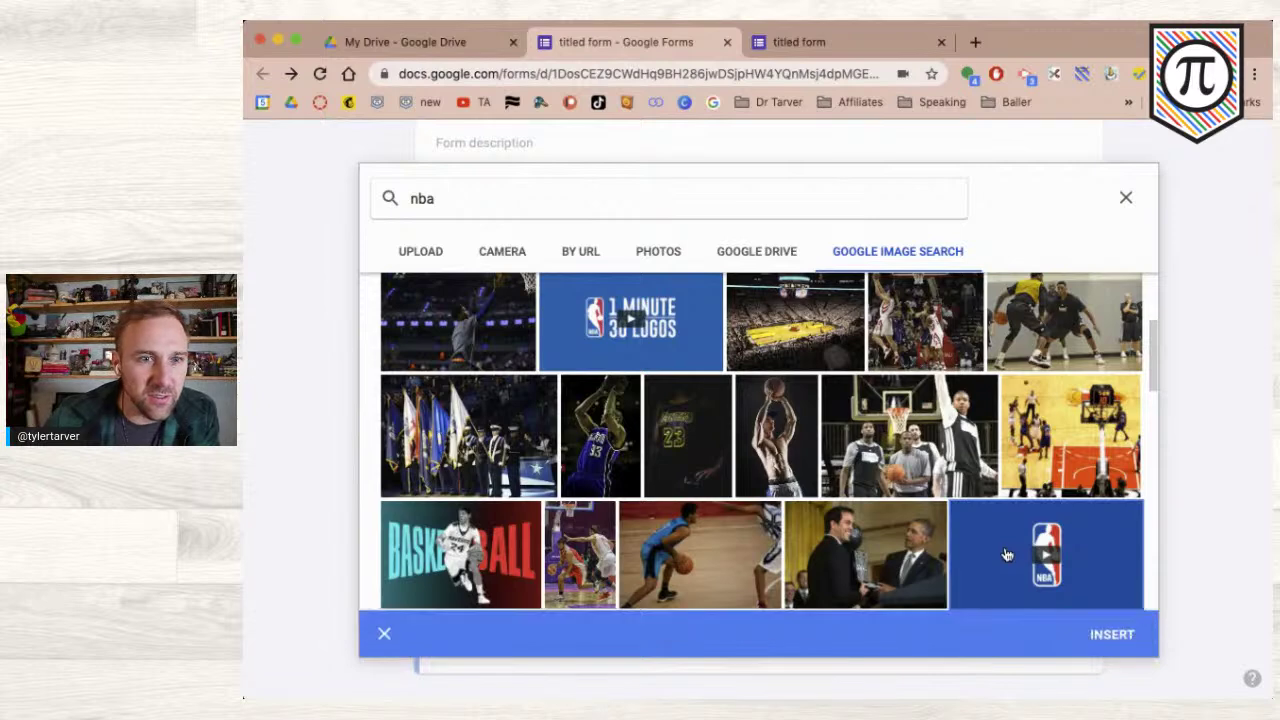
click(1108, 635)
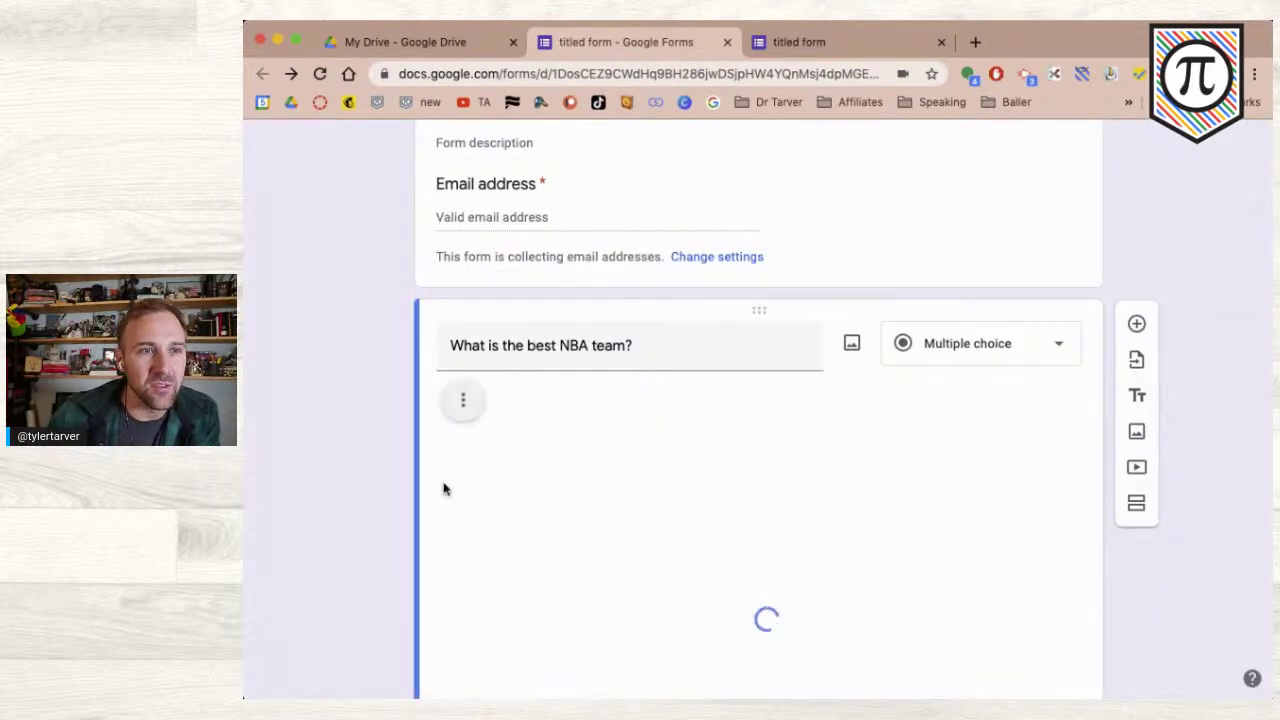
- Add the caption "isn't that so pretty?" to the NBA logo picture in the NBA team question
scroll(600, 420, down, 2)
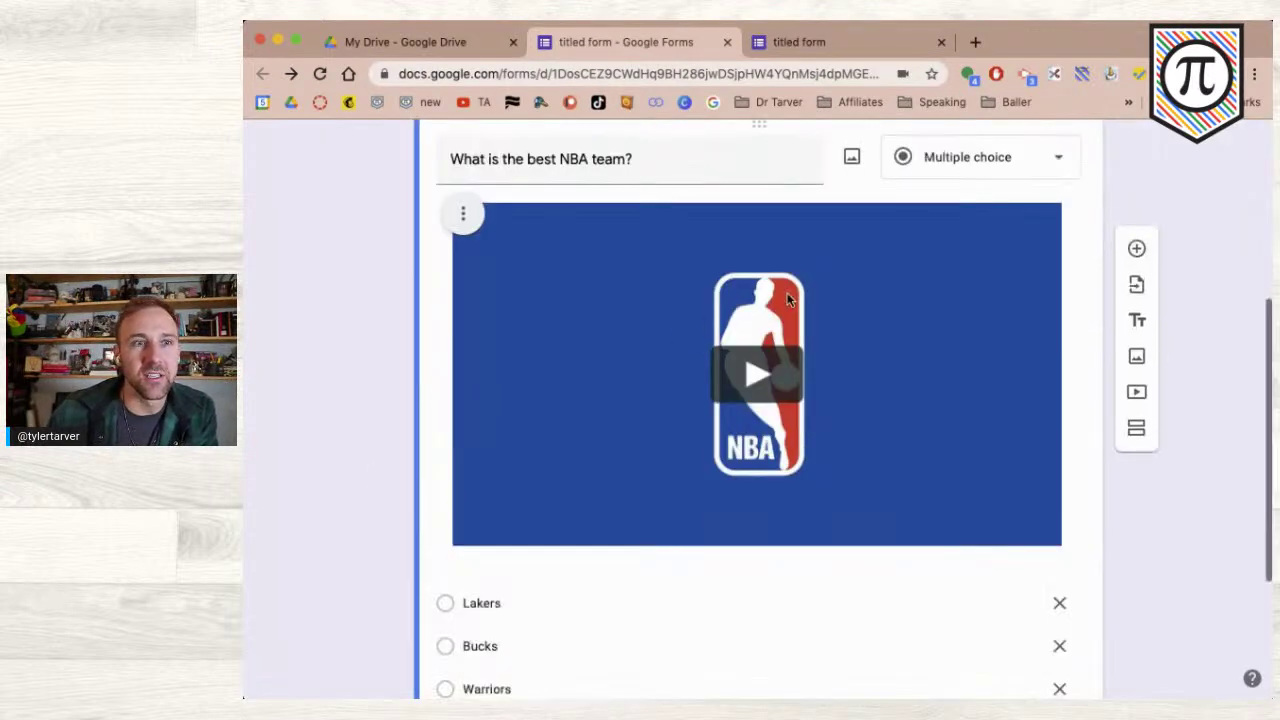
scroll(330, 487, up, 1)
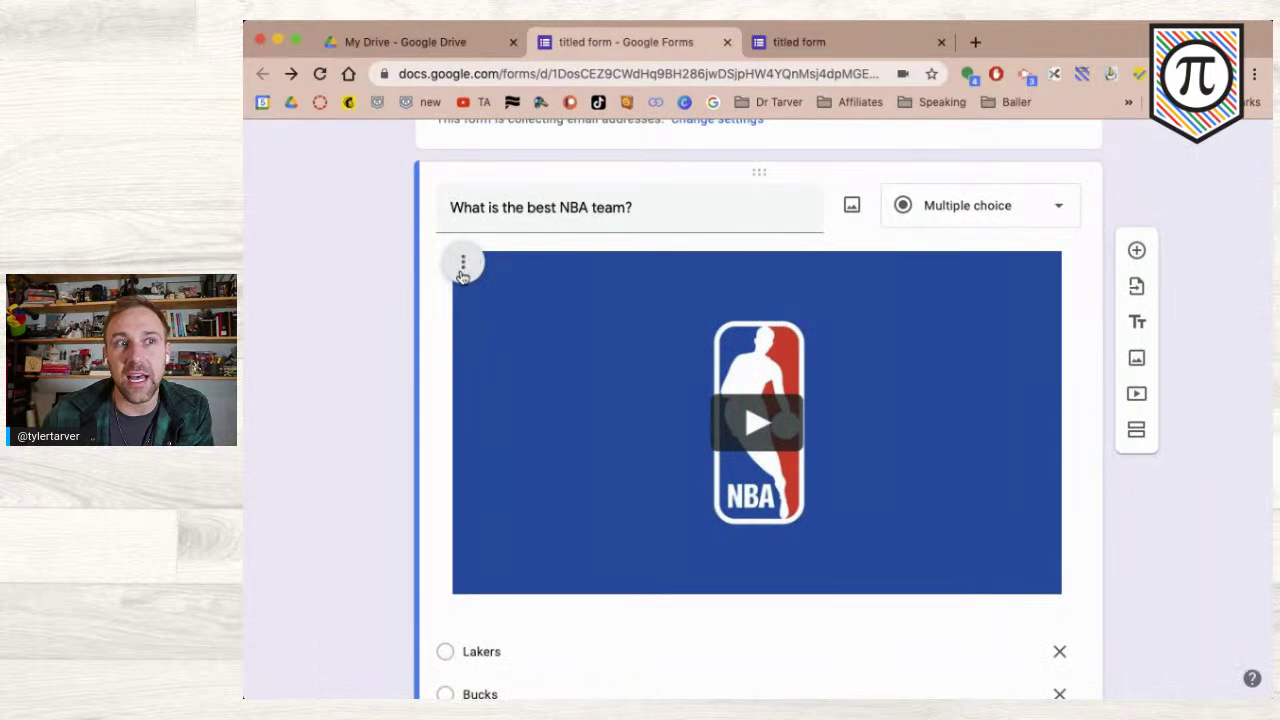
click(463, 265)
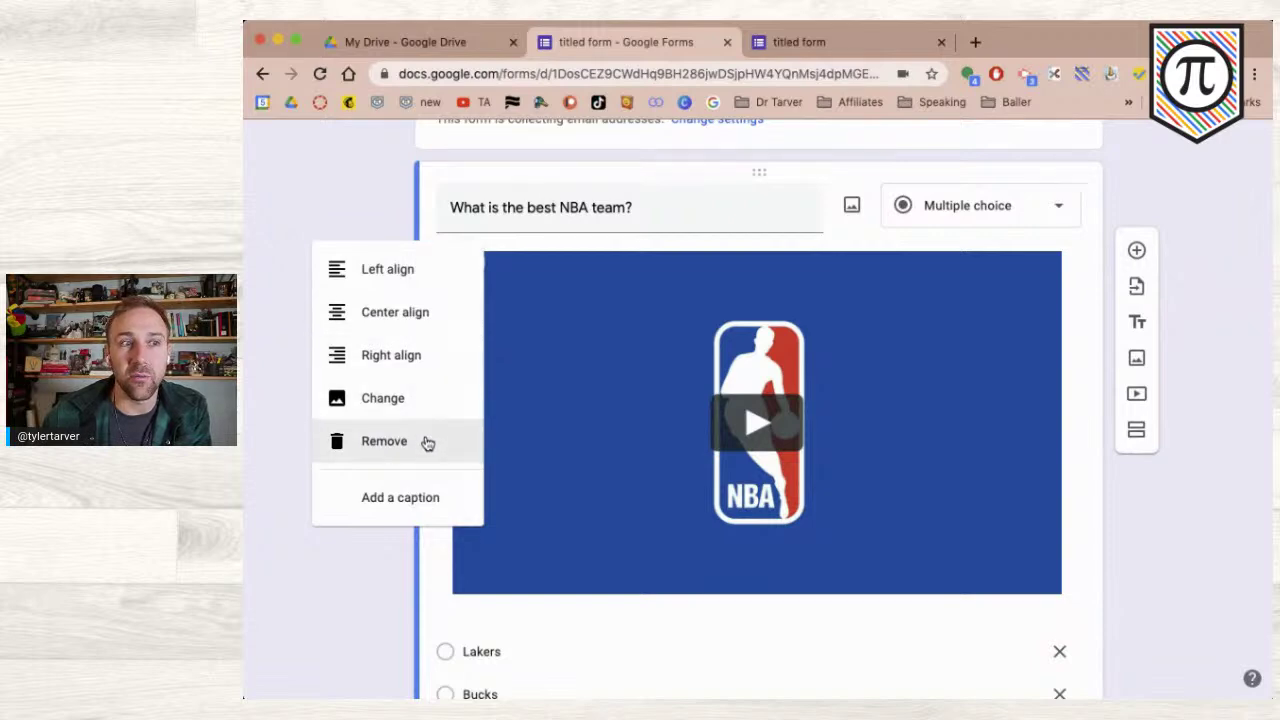
click(427, 499)
text(isn't)
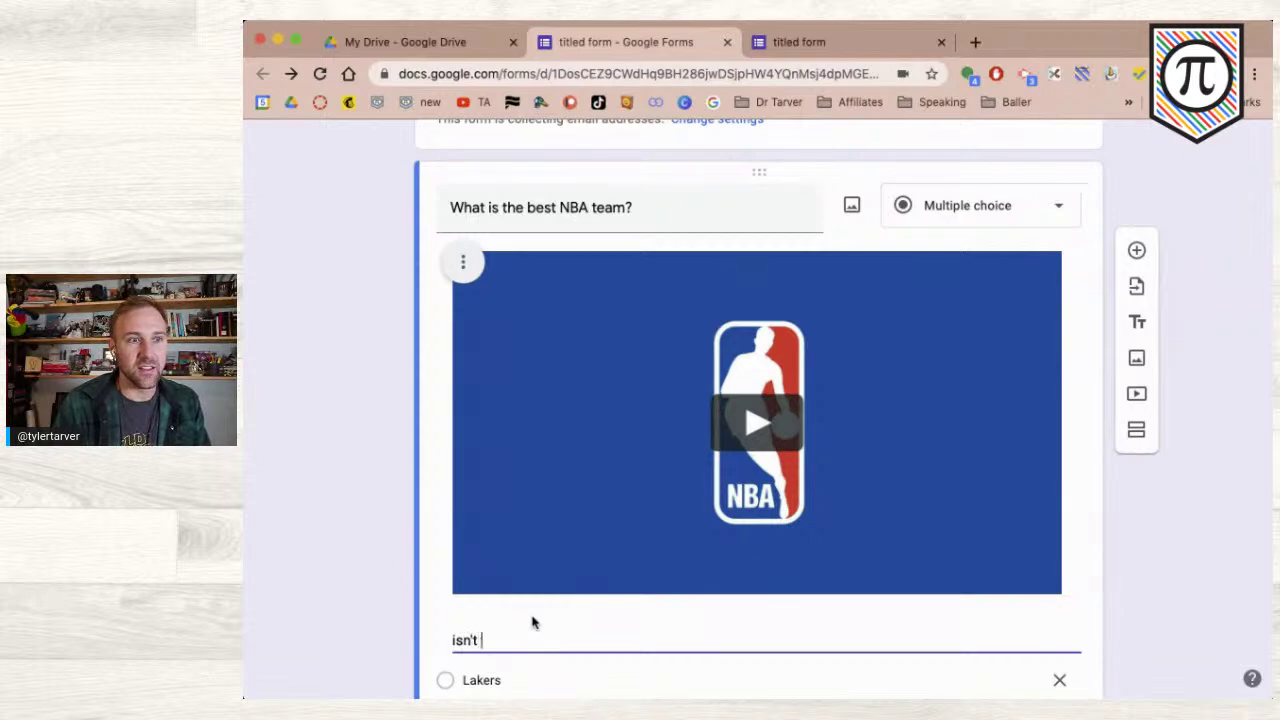
text( that so pretty?)
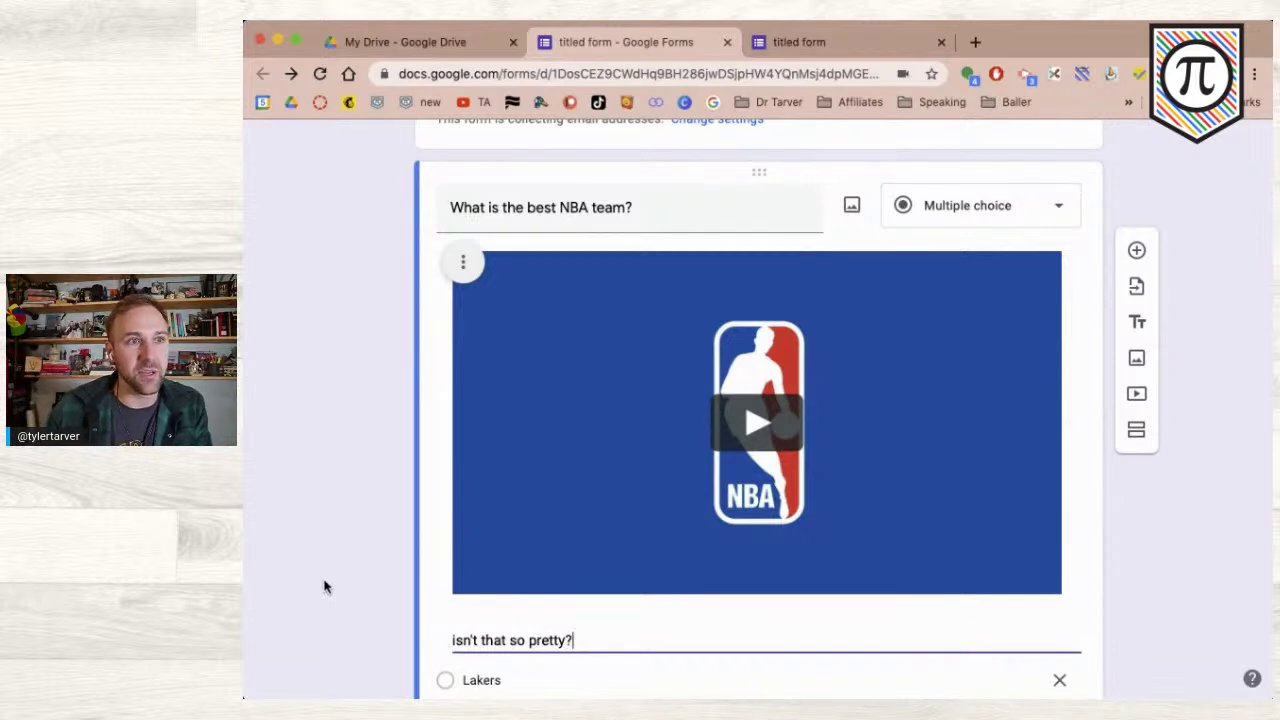
scroll(322, 588, down, 3)
scroll(323, 588, up, 5)
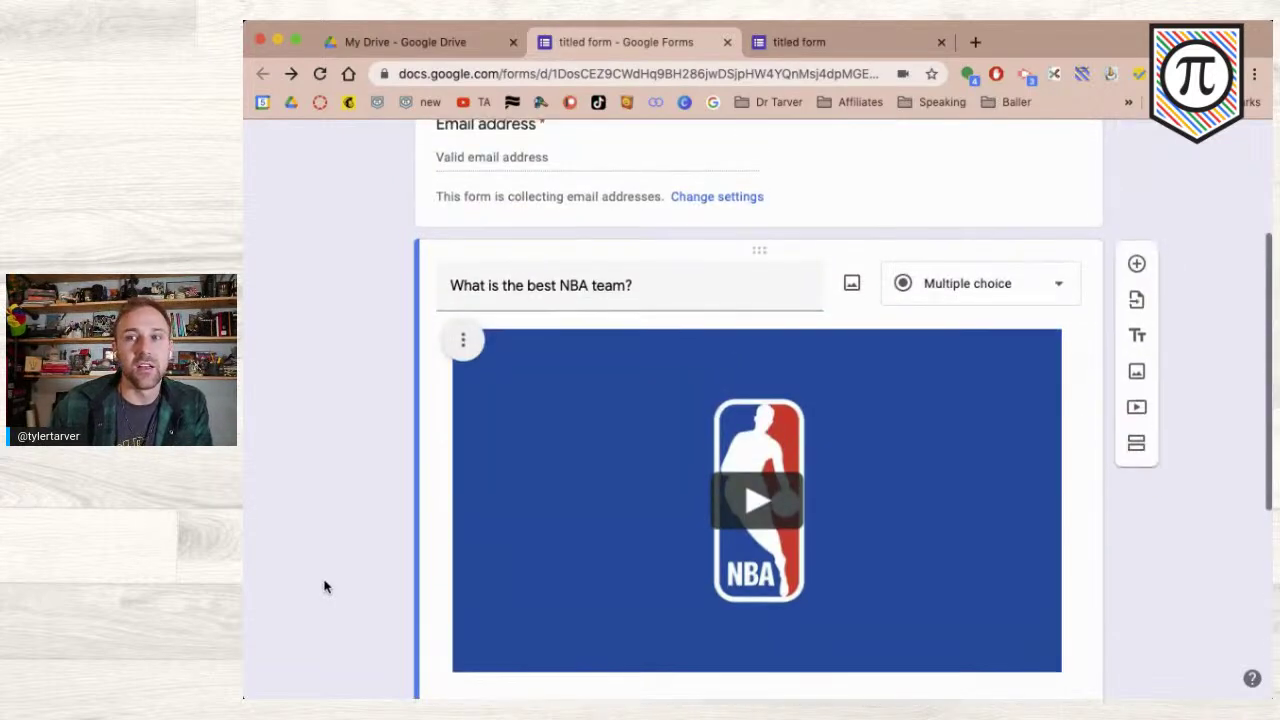
scroll(323, 588, down, 5)
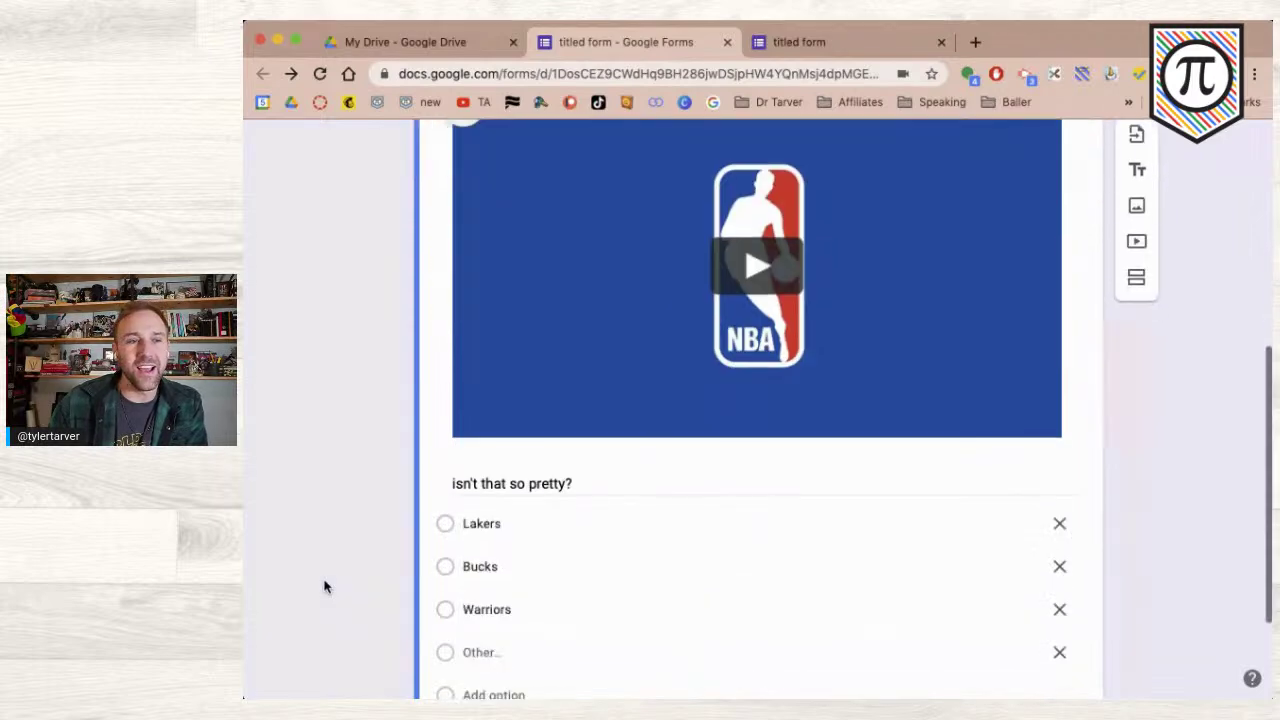
scroll(323, 588, down, 2)
scroll(323, 585, up, 5)
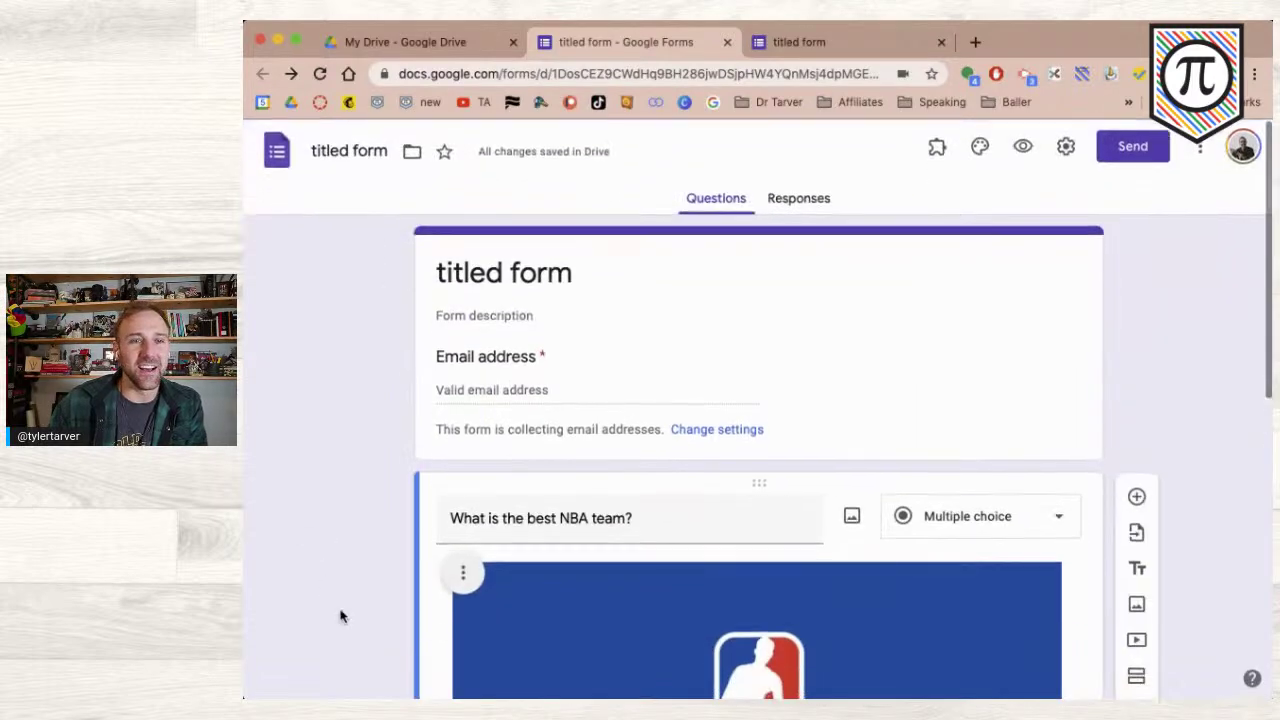
- Search Google images for "lakers" and insert the first Los Angeles Lakers basketball logo into the Lakers answer option
scroll(340, 614, down, 6)
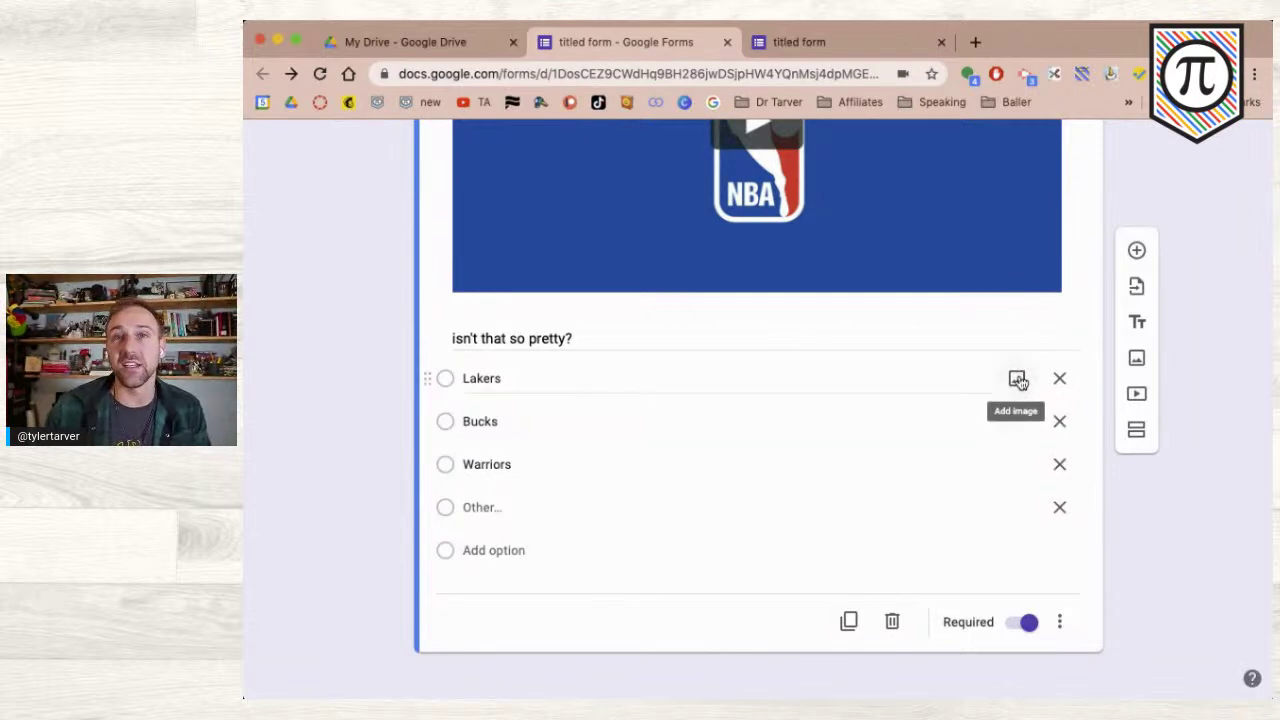
click(1017, 380)
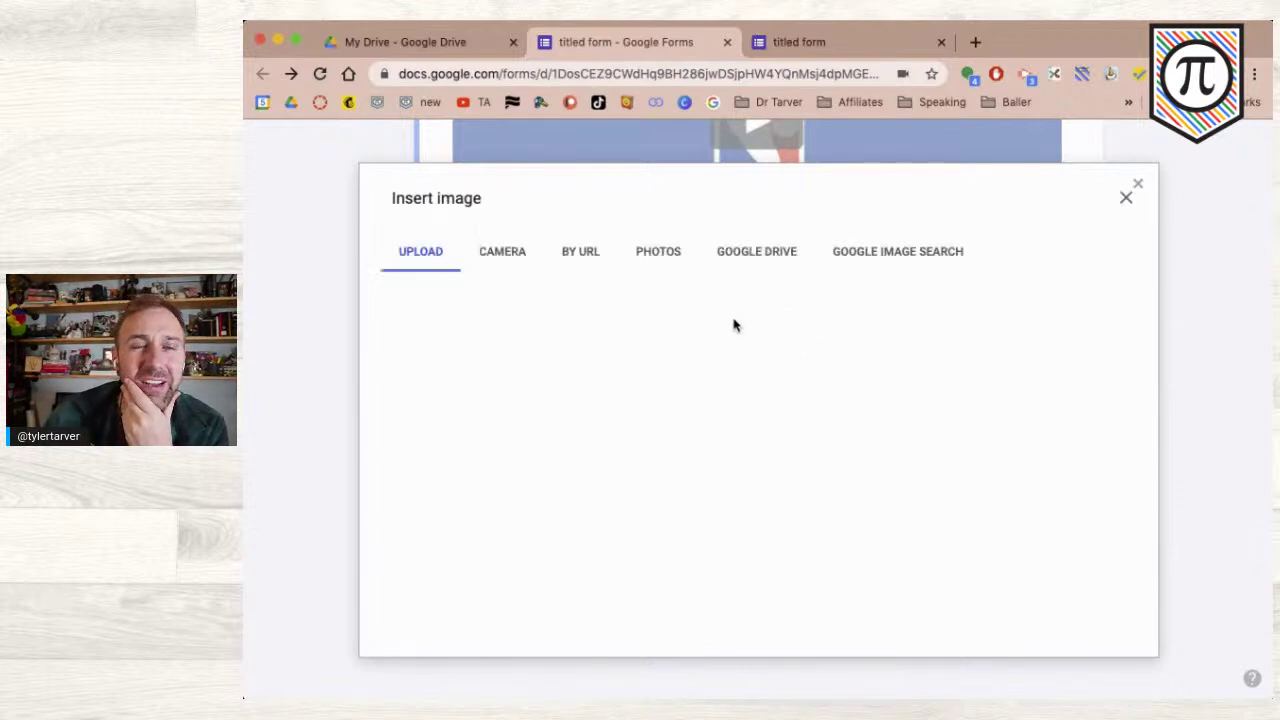
click(900, 252)
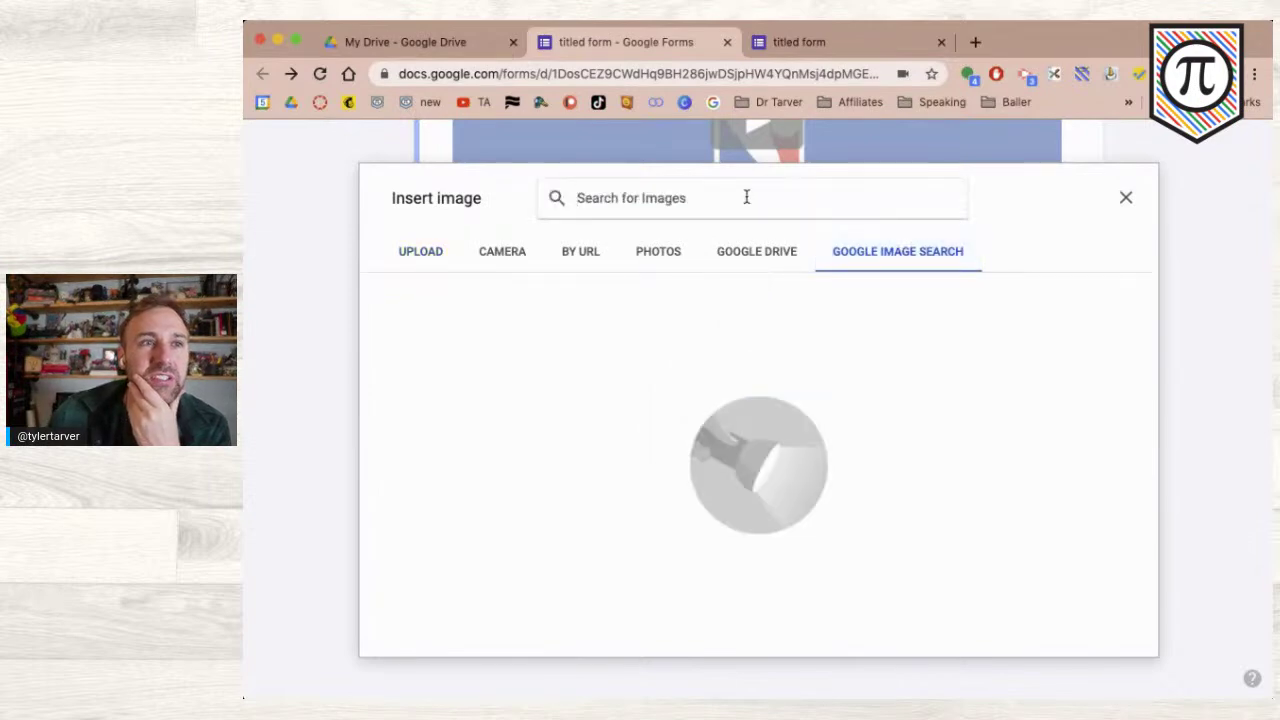
text(laker)
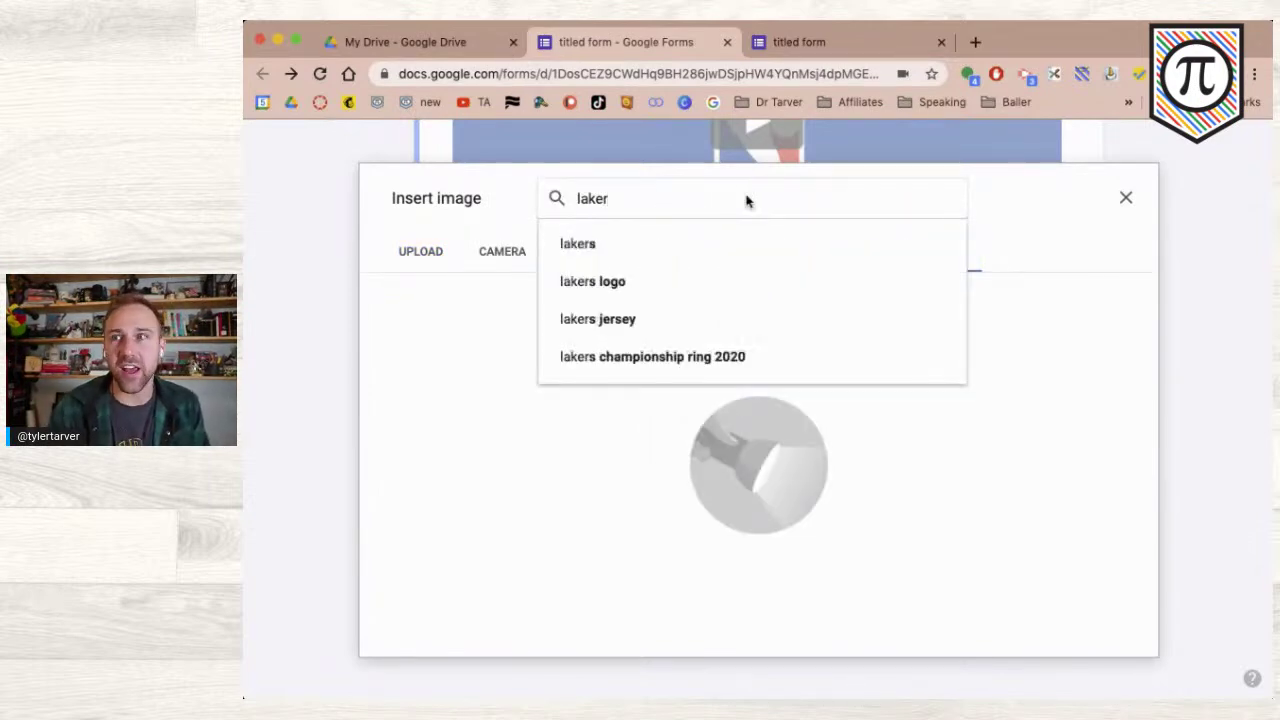
text(s)
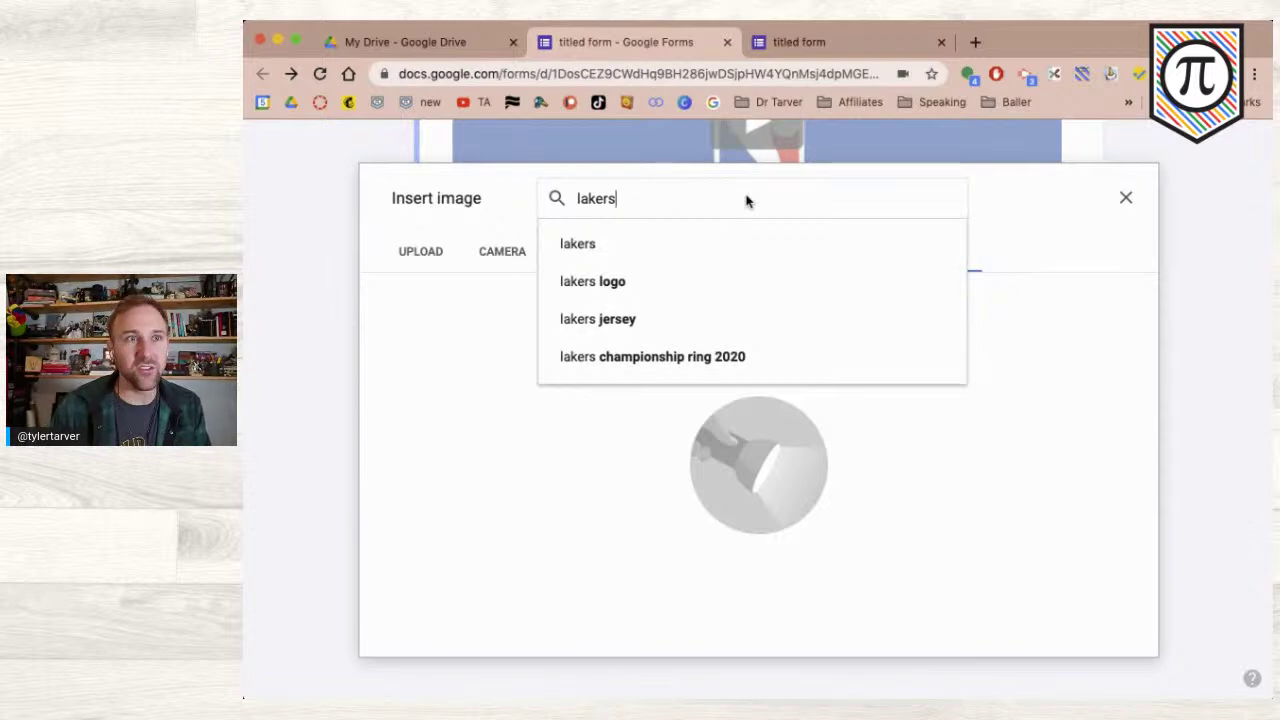
key(Return)
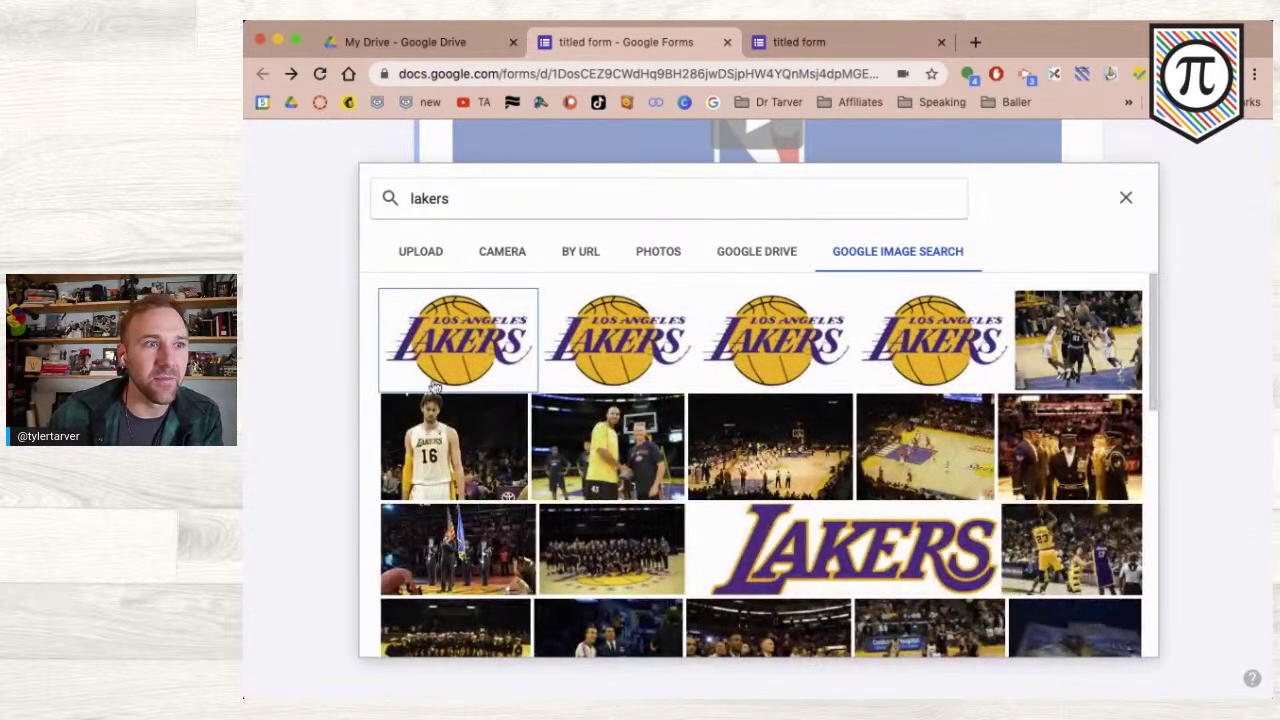
click(500, 355)
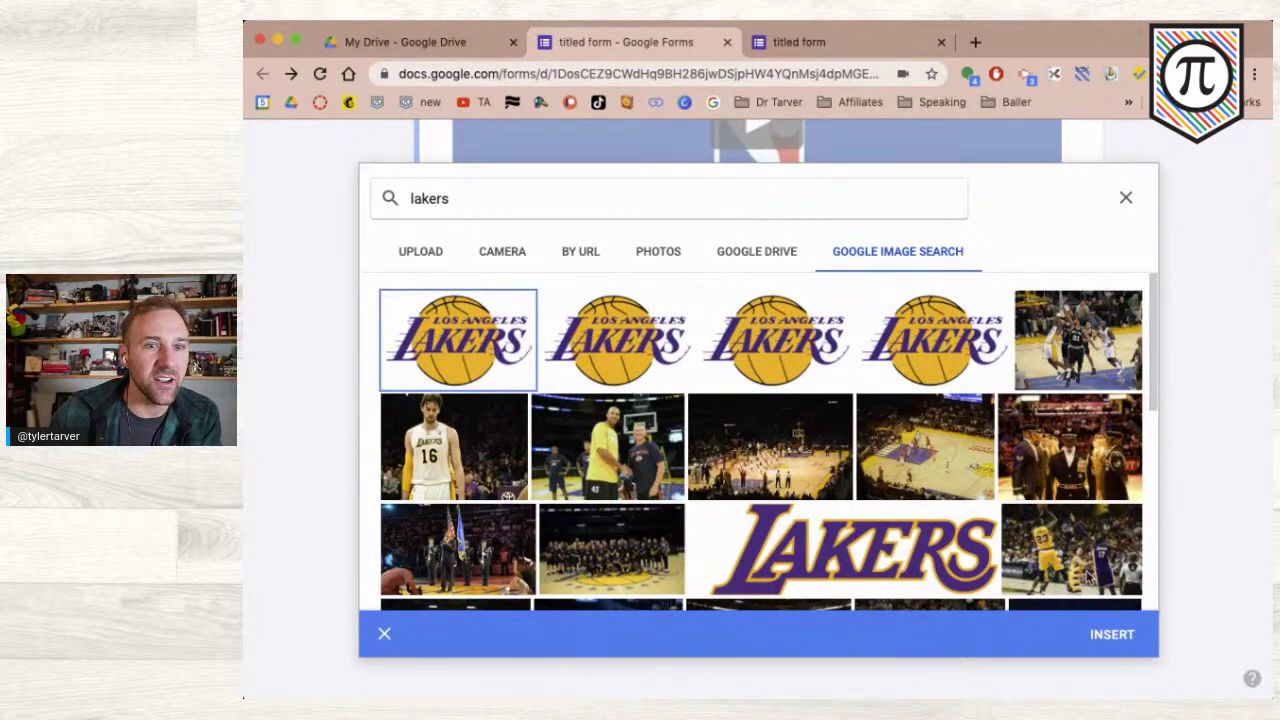
click(1110, 636)
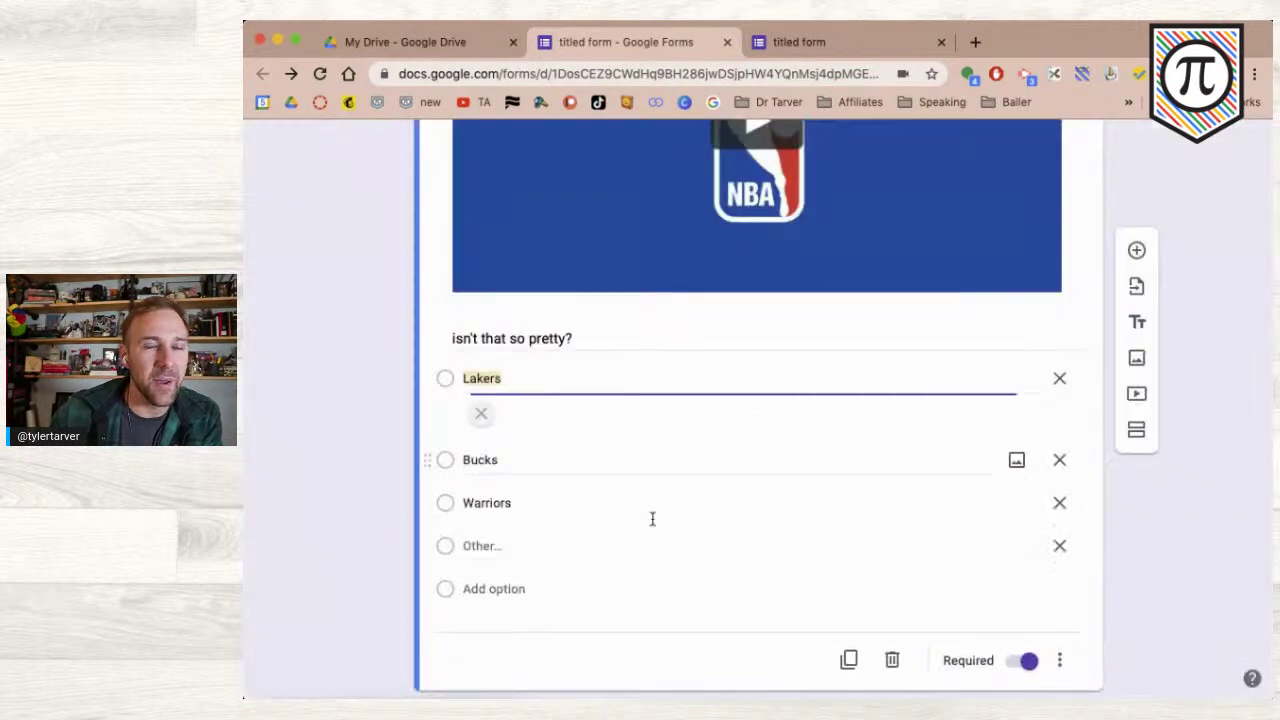
- Clear the label text of the Lakers answer option while keeping its logo picture
click(1059, 387)
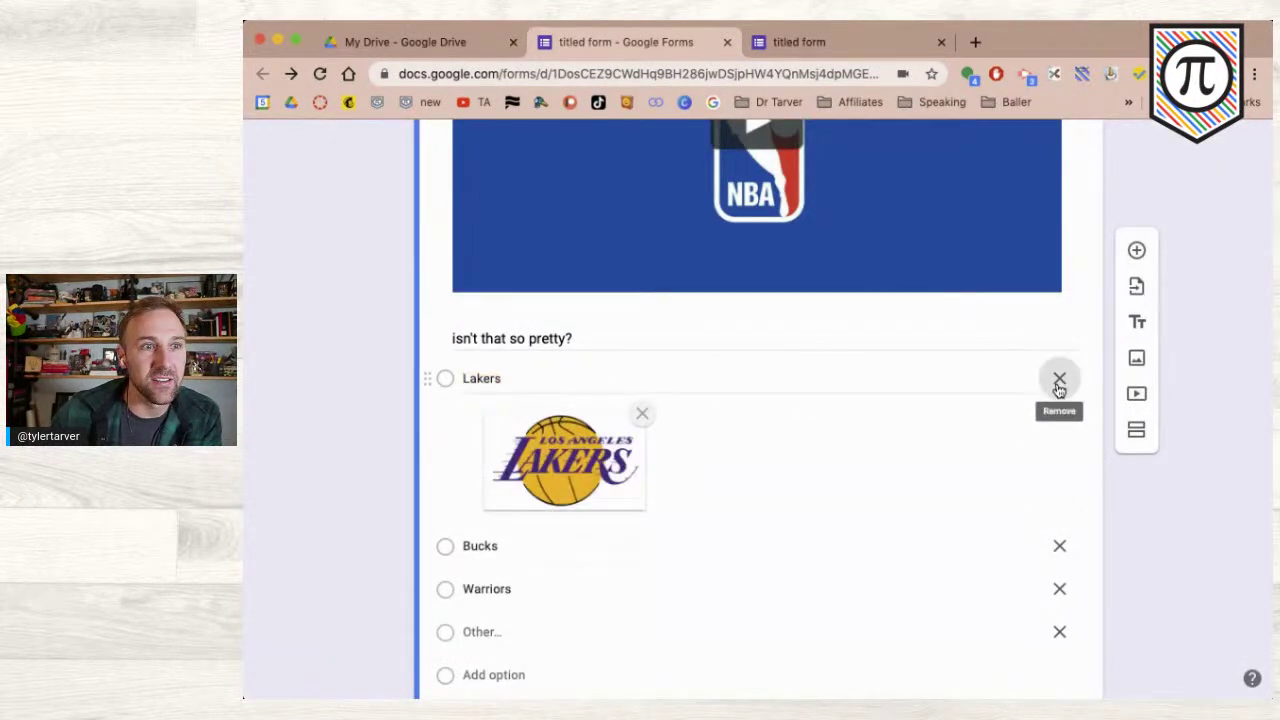
click(638, 393)
key(BackSpace)
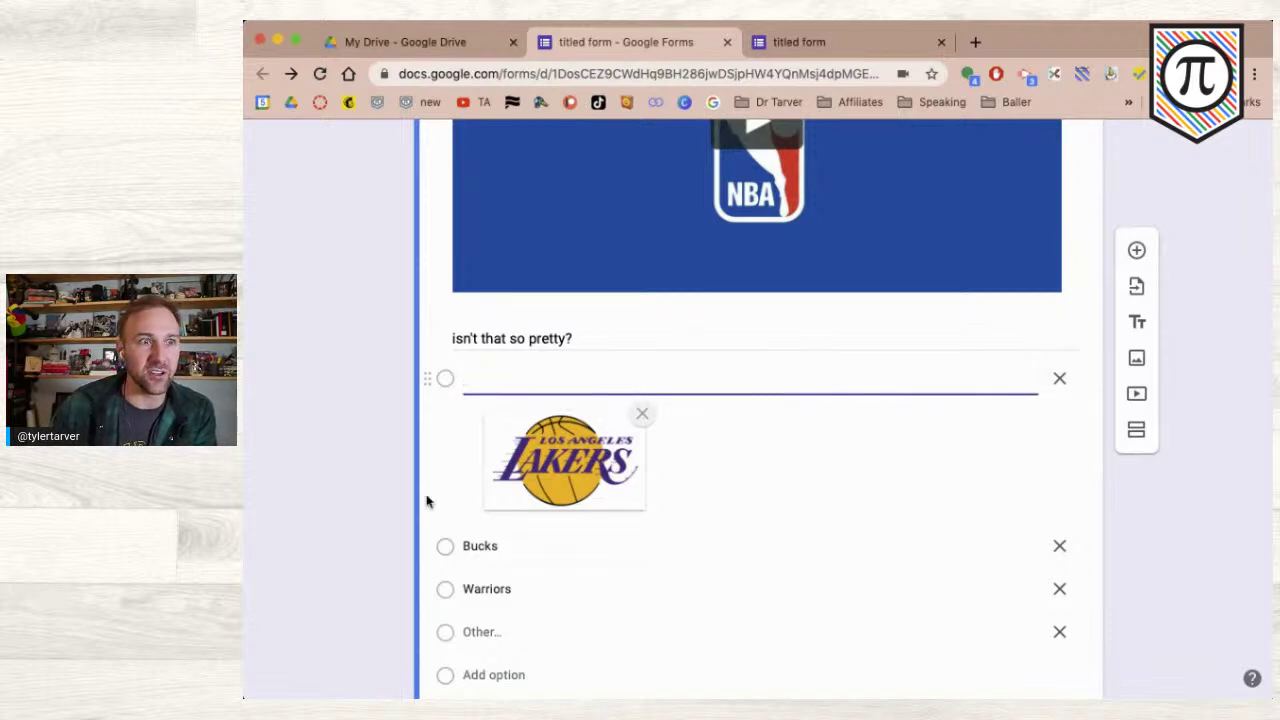
click(362, 507)
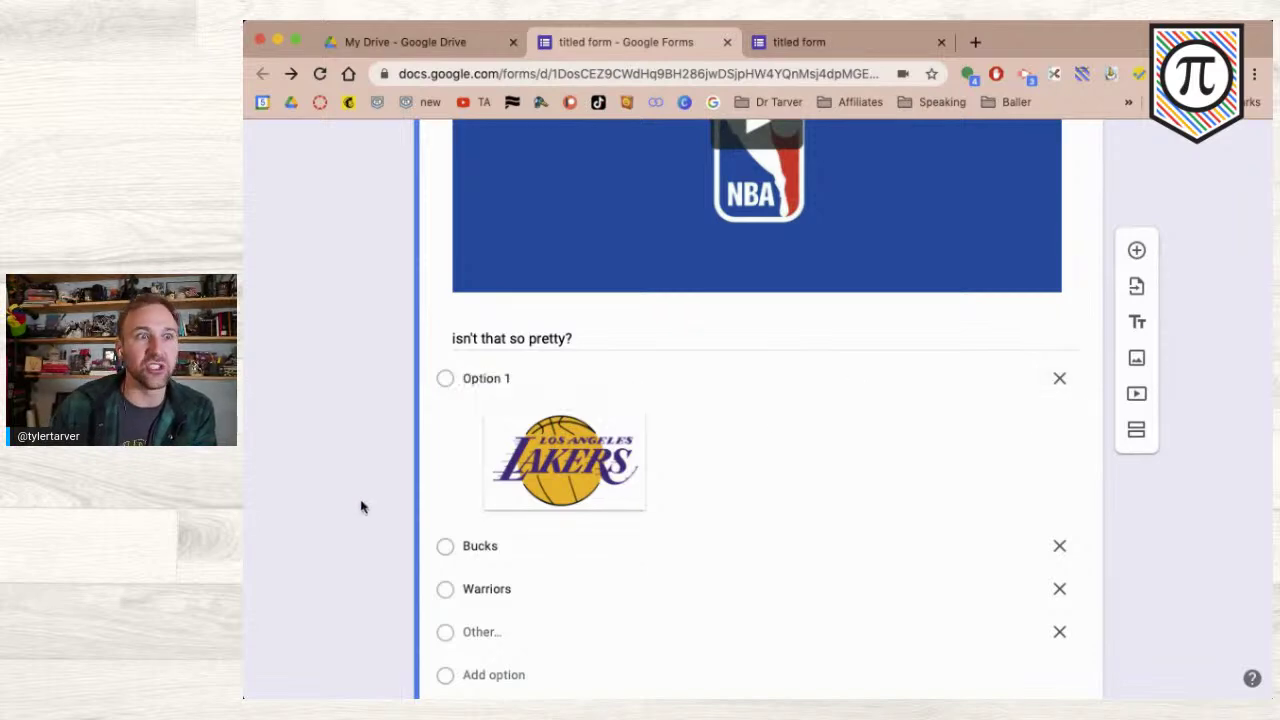
click(577, 370)
key(BackSpace)
click(305, 457)
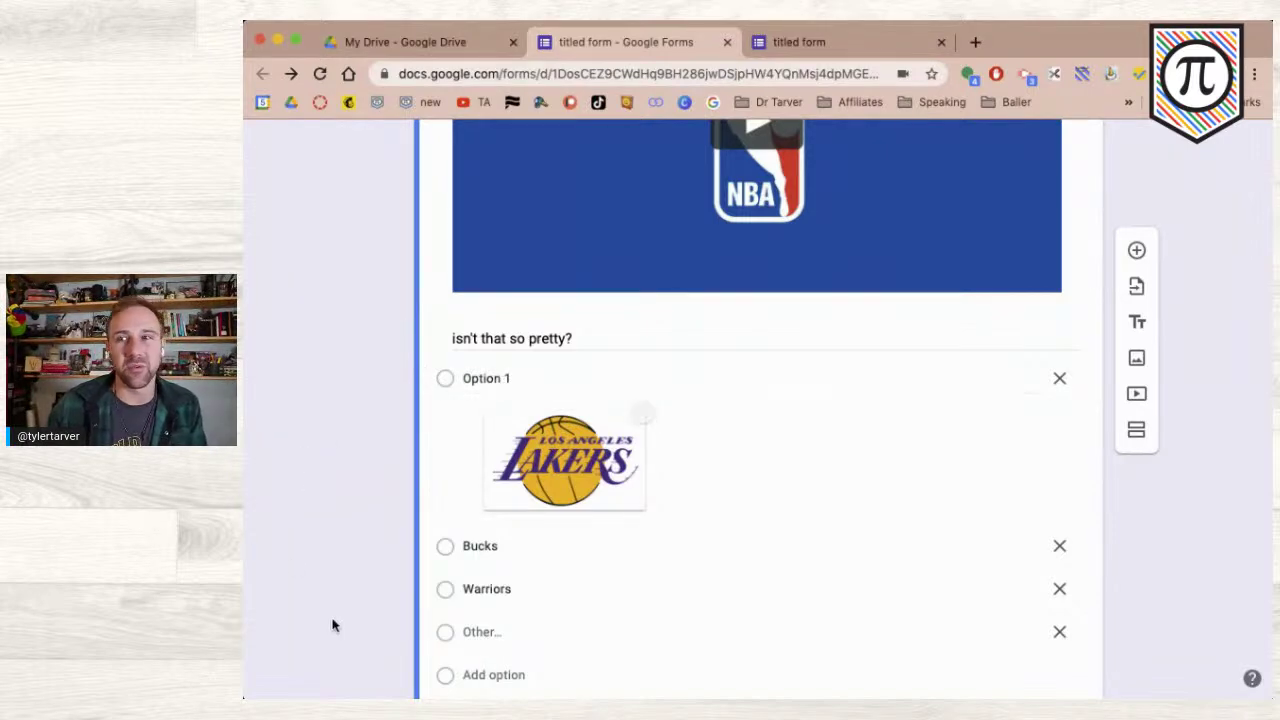
- Add a new multiple-choice question titled "Which photo represents a positive slope?" below the NBA team question
scroll(358, 670, down, 3)
scroll(360, 671, up, 4)
scroll(362, 672, down, 2)
scroll(361, 672, down, 3)
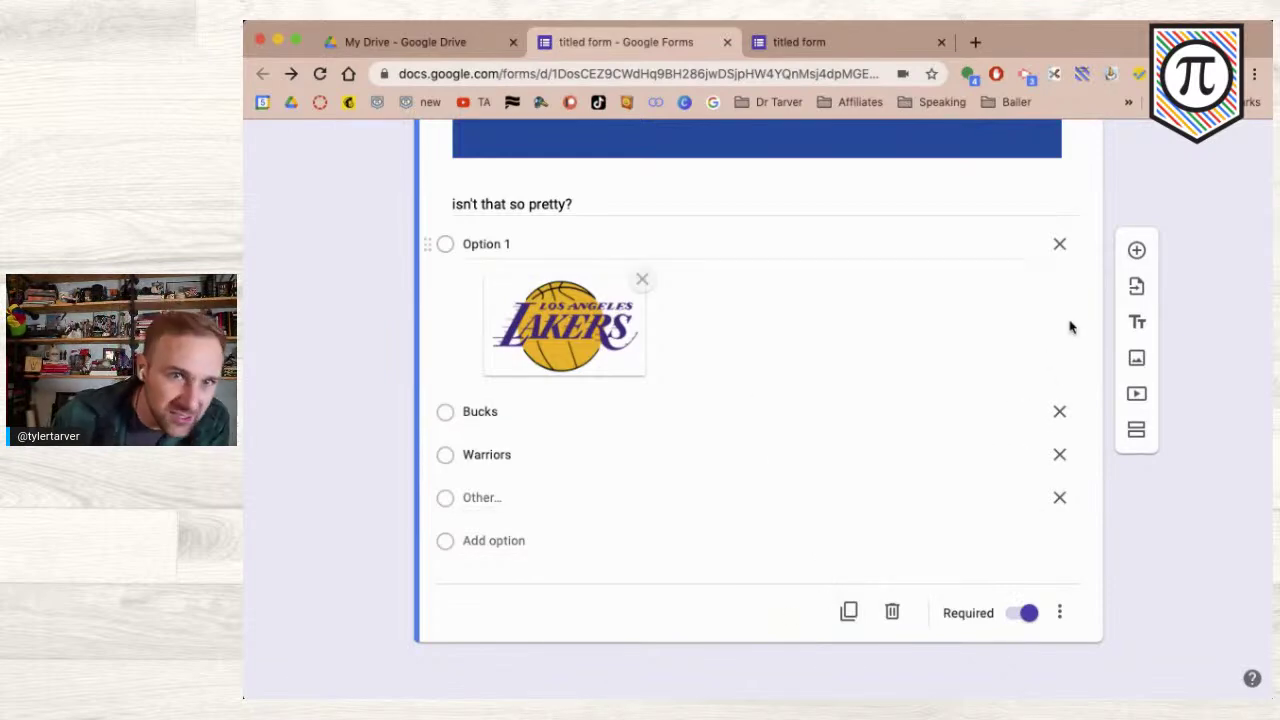
click(1136, 250)
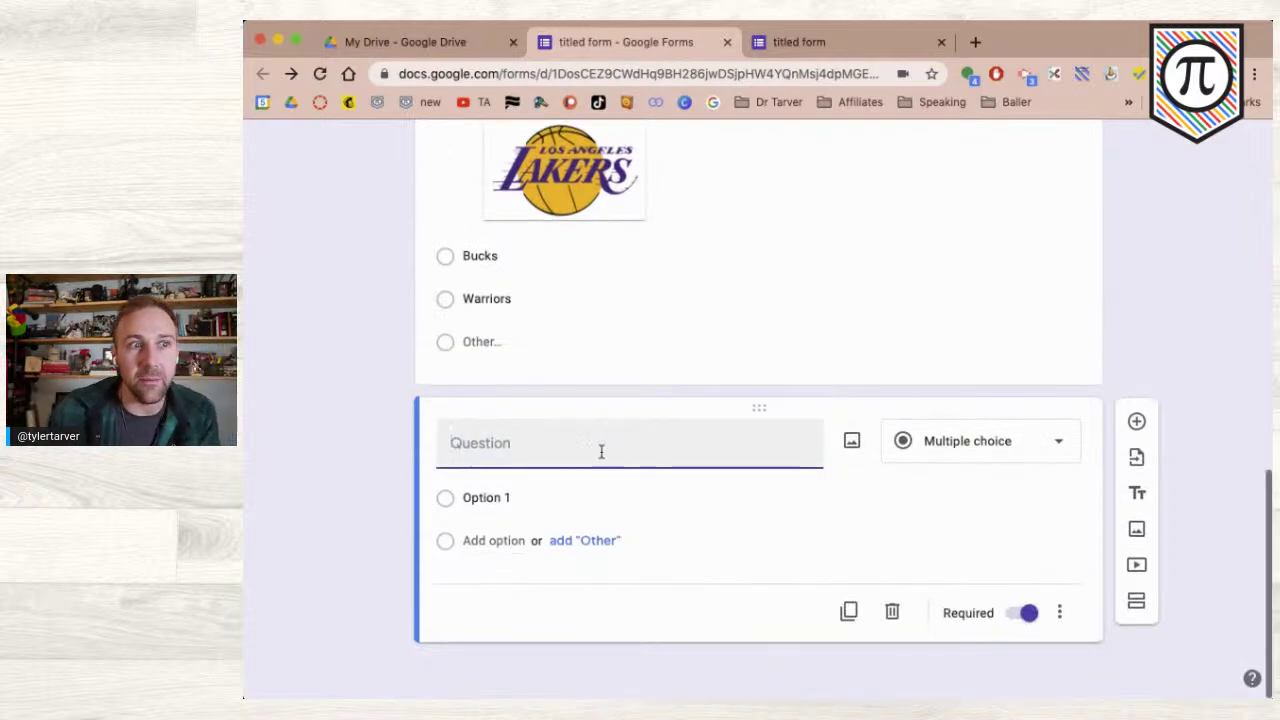
text(Which pho)
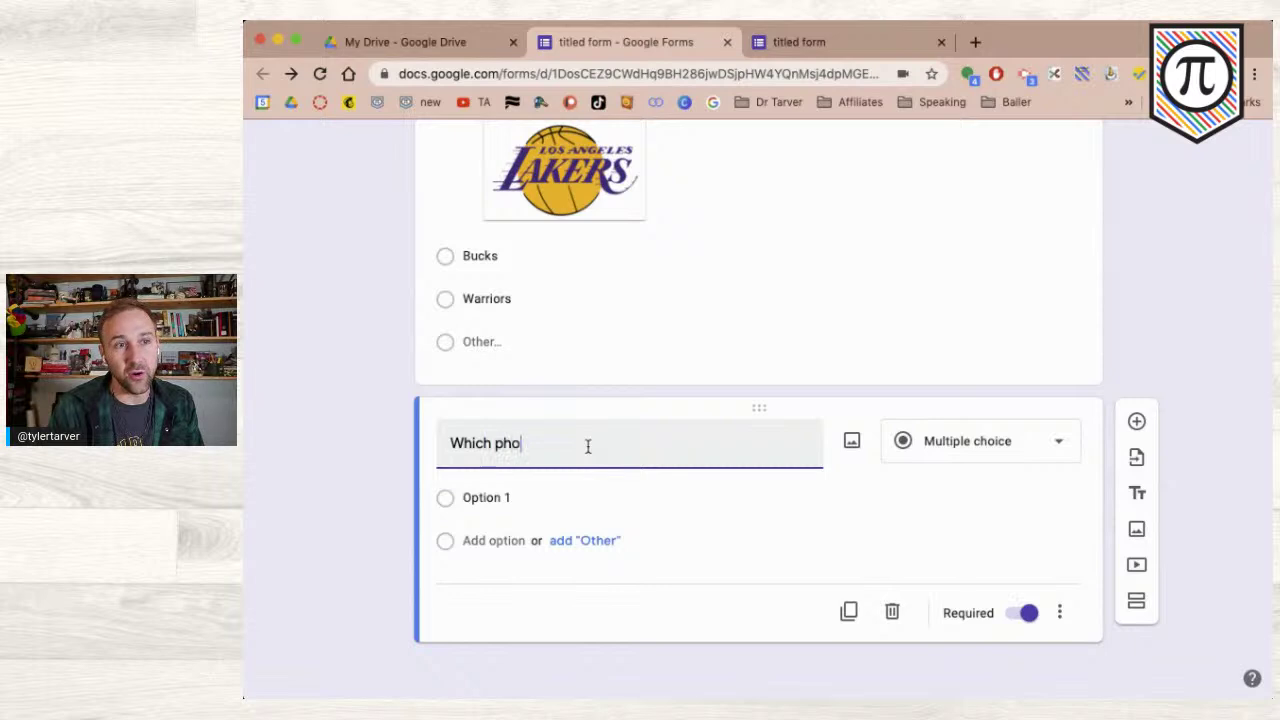
text(to represents a po)
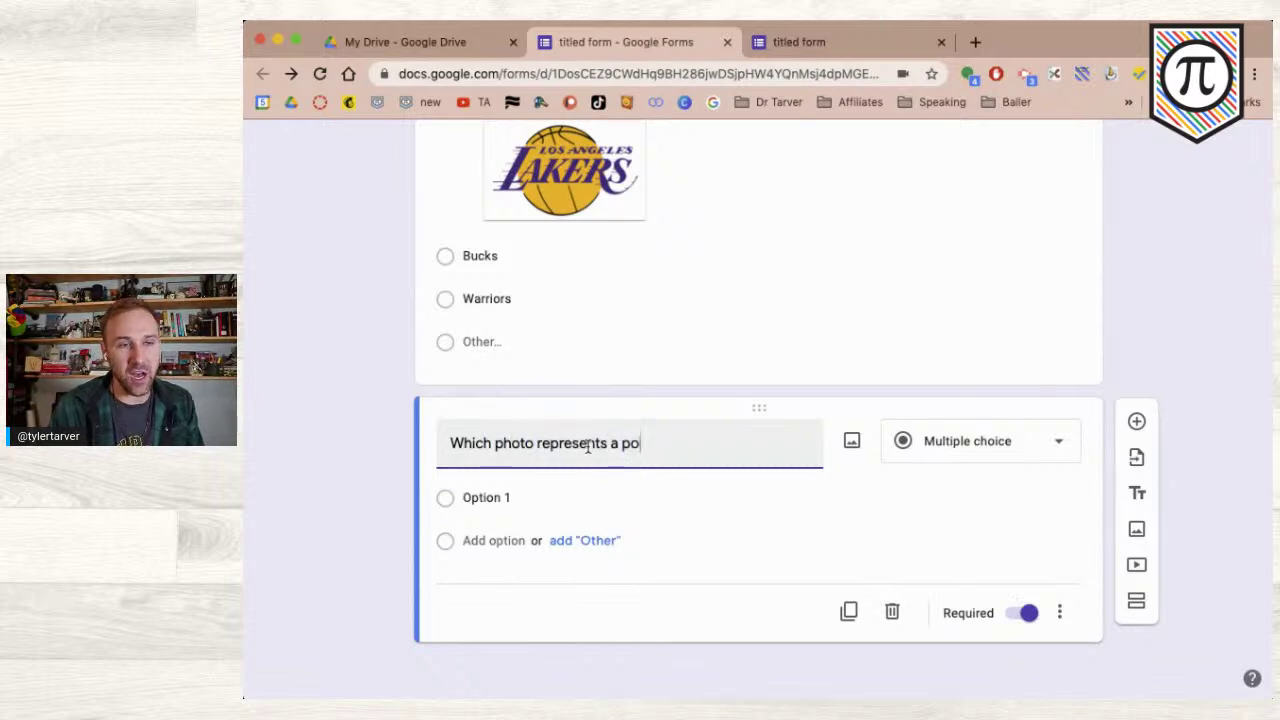
text(sitive slope?)
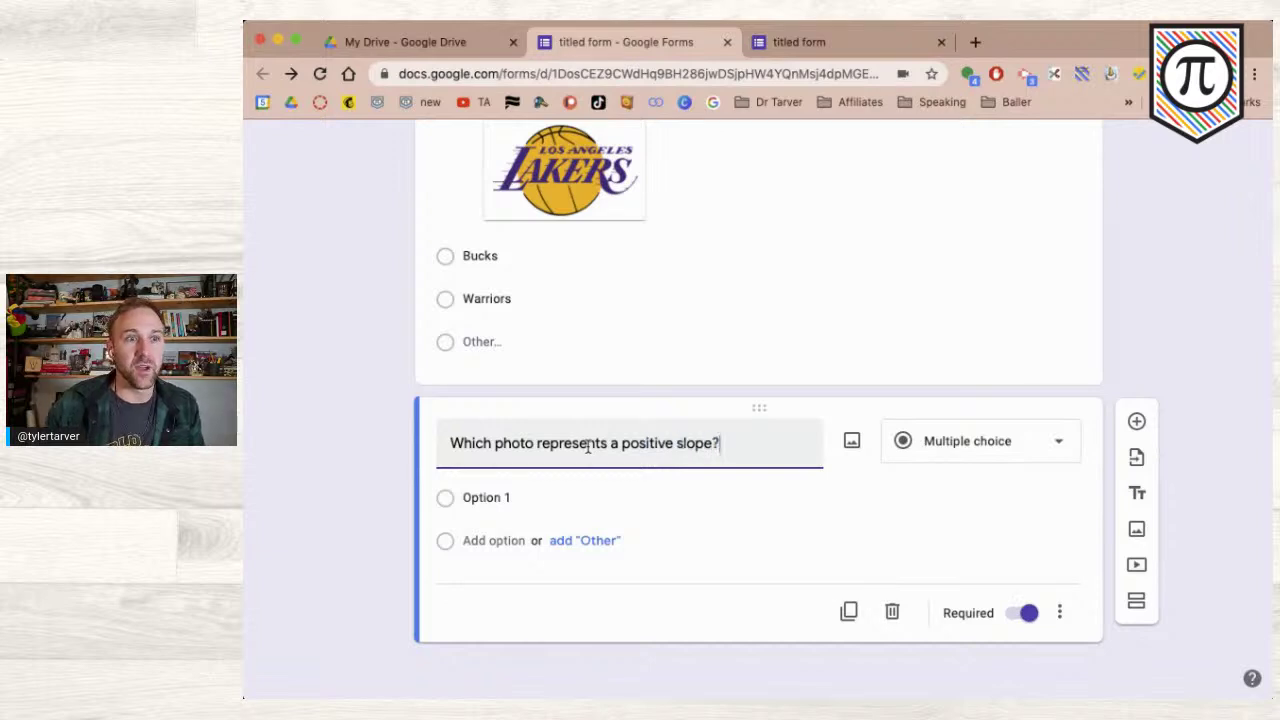
- Search Google images for "slope" and insert the line graph labelled "m = 1" into the slope question's first answer option
click(572, 498)
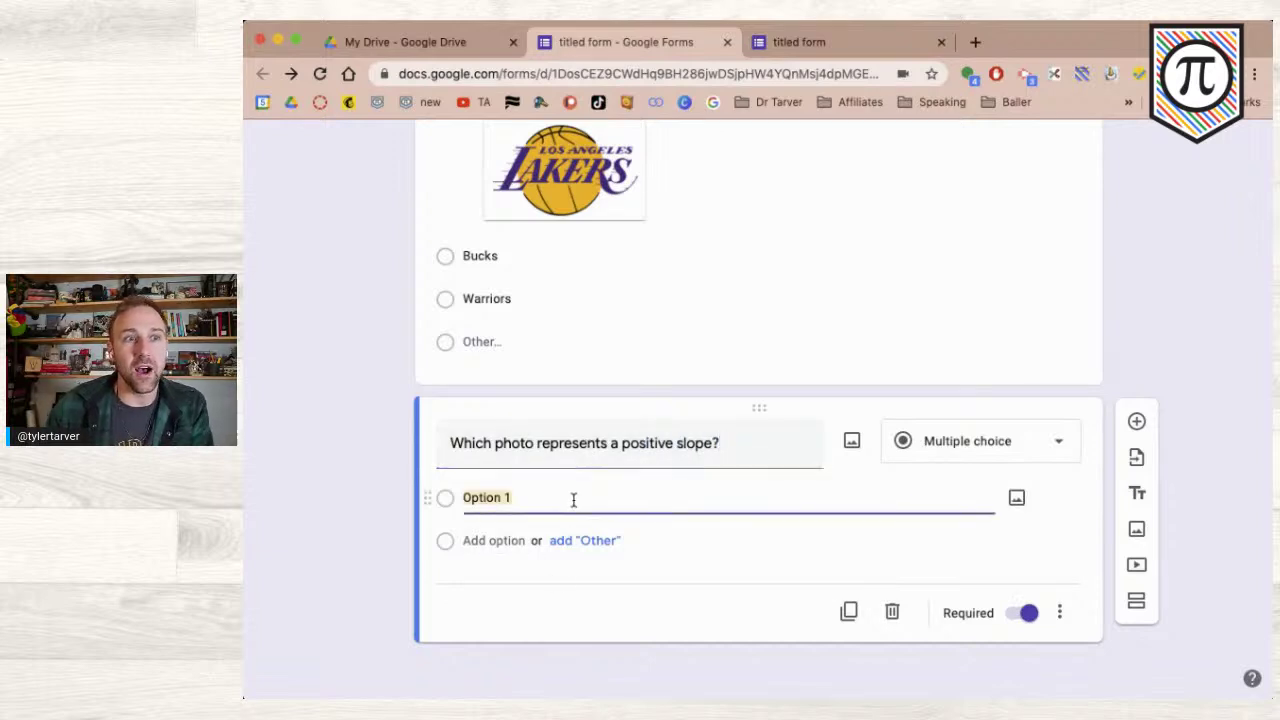
click(1015, 499)
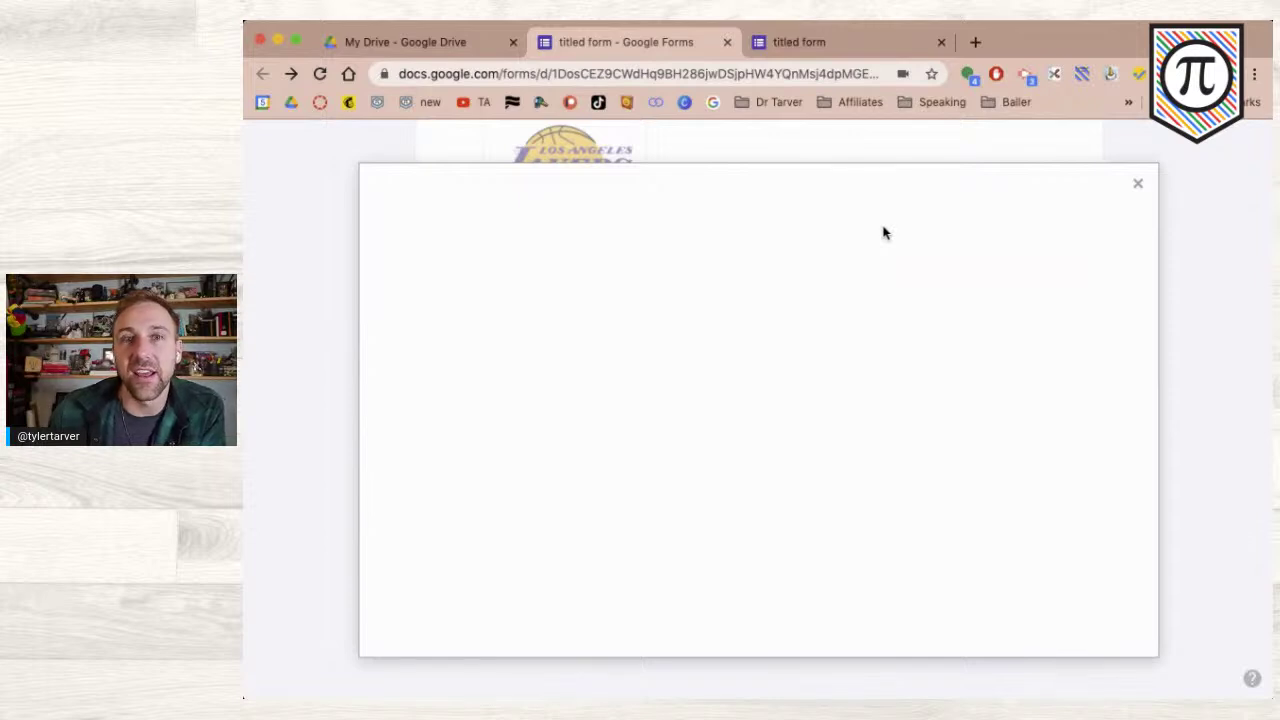
click(877, 258)
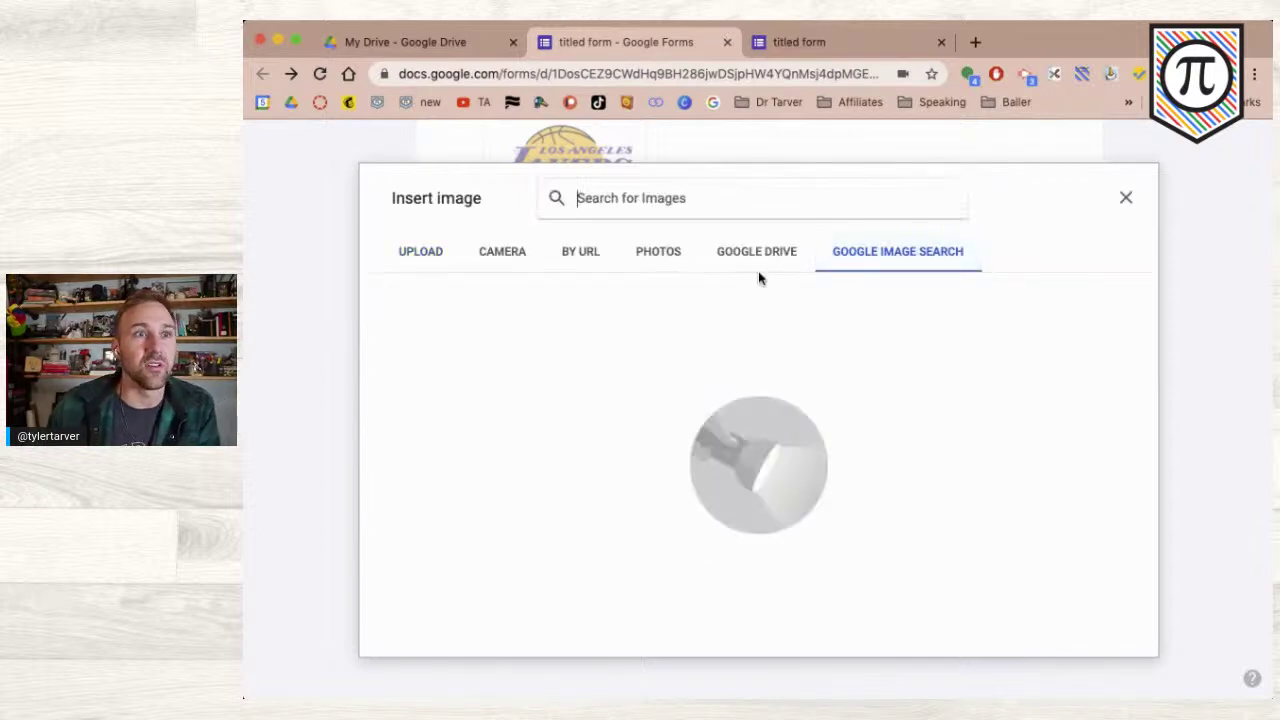
text(slope)
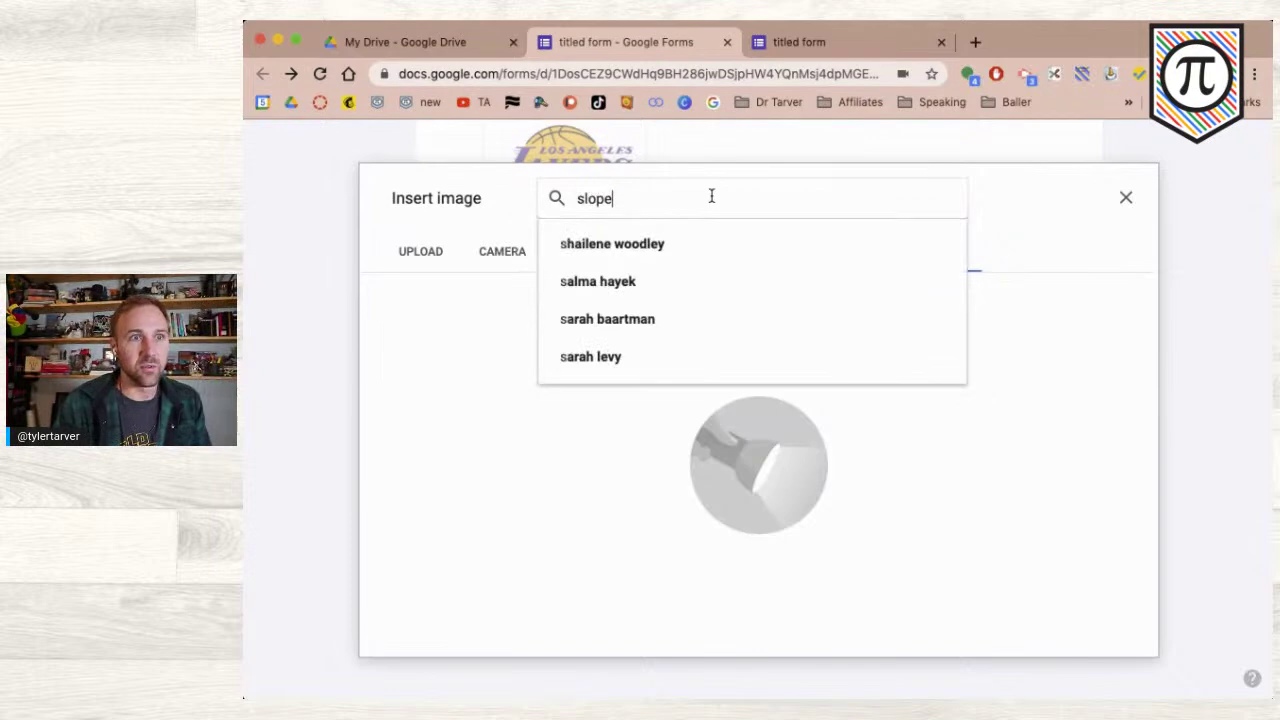
key(Return)
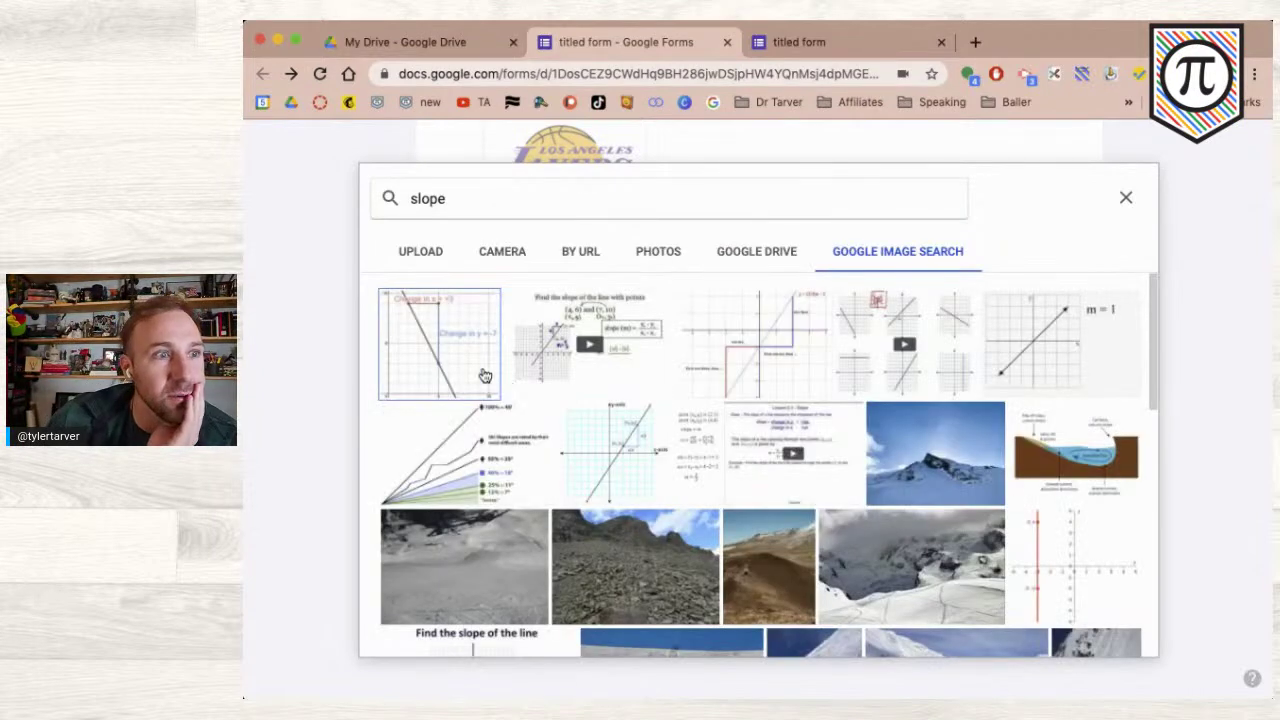
click(470, 362)
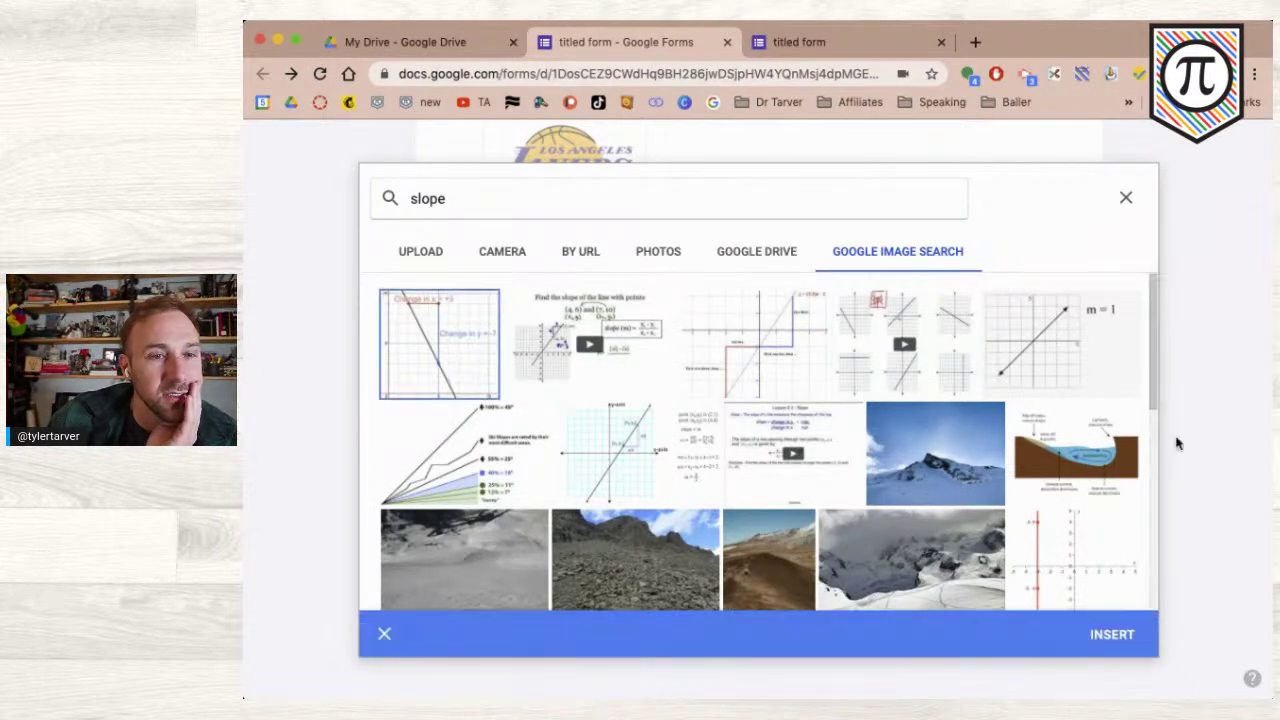
click(1058, 372)
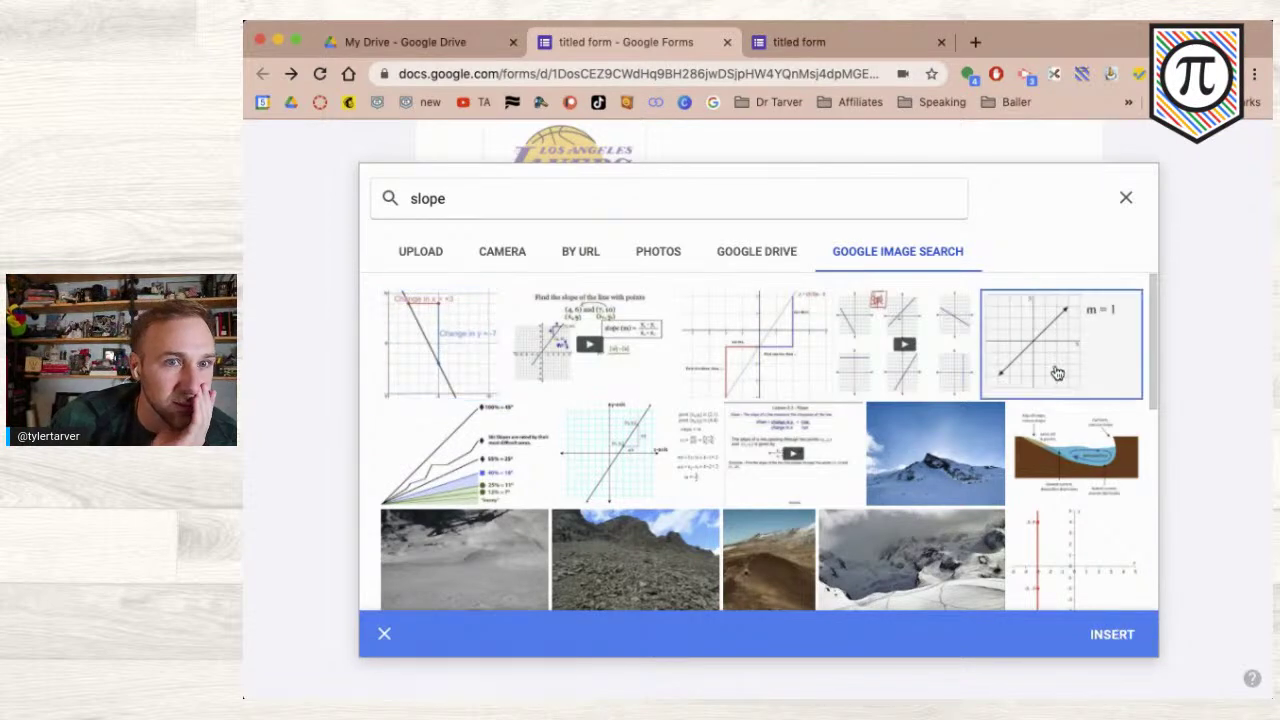
click(1083, 637)
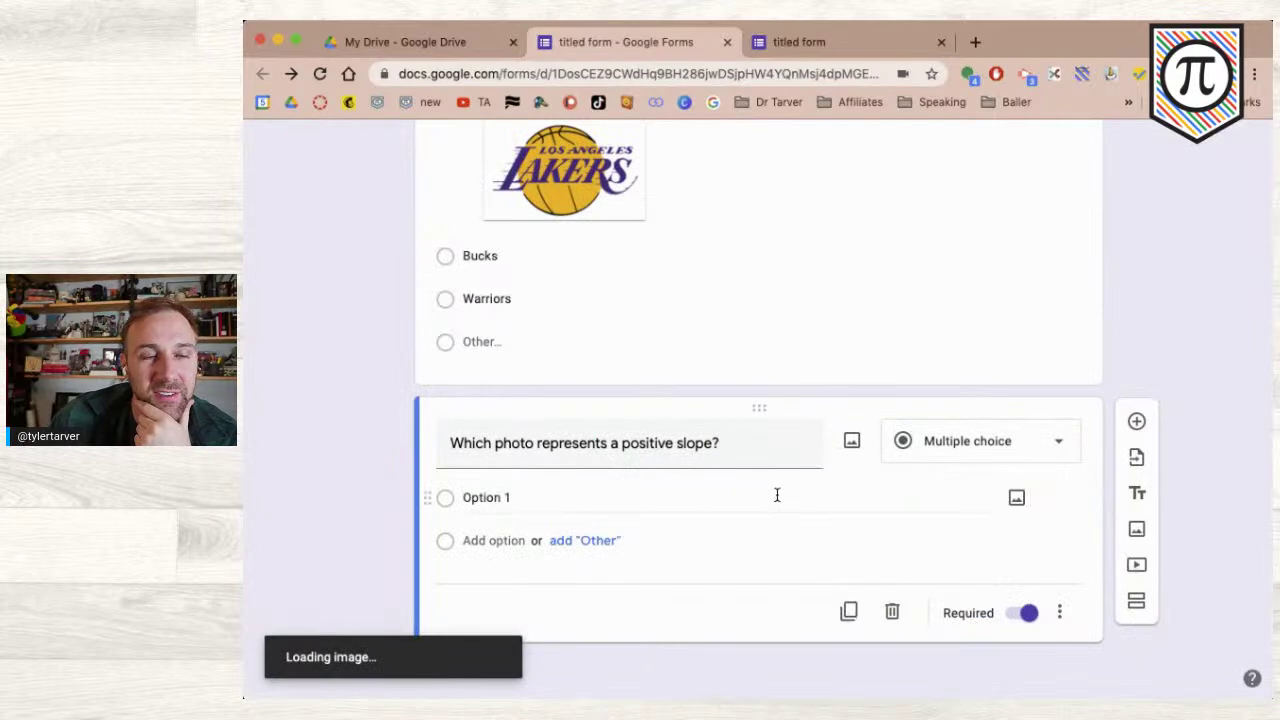
click(770, 498)
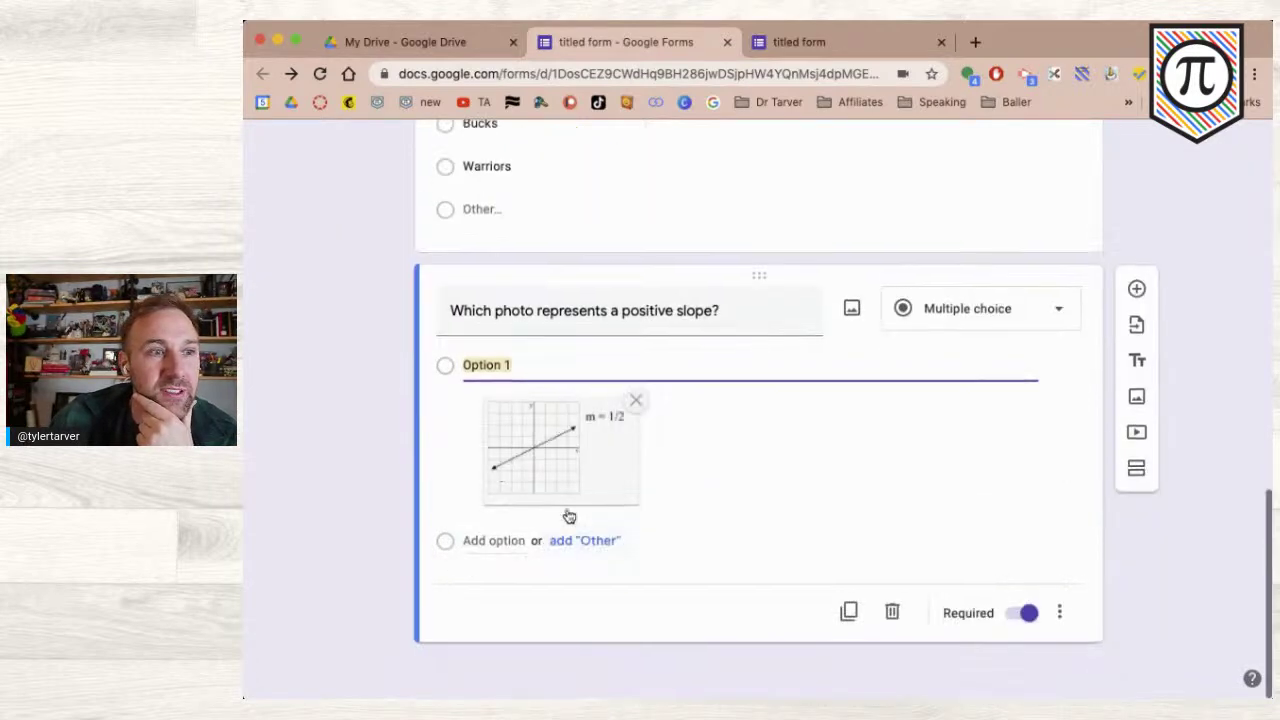
click(695, 371)
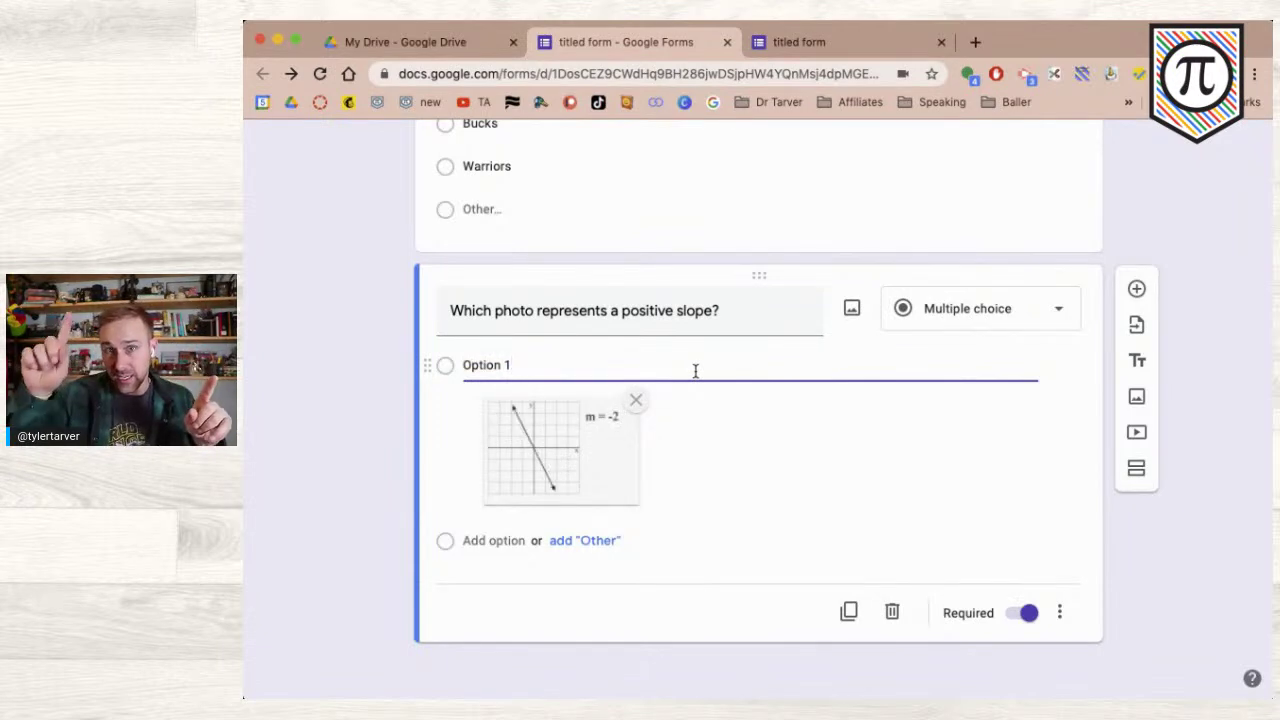
- Add a second answer option to the slope question and remove the graph picture from Option 1
key(Return)
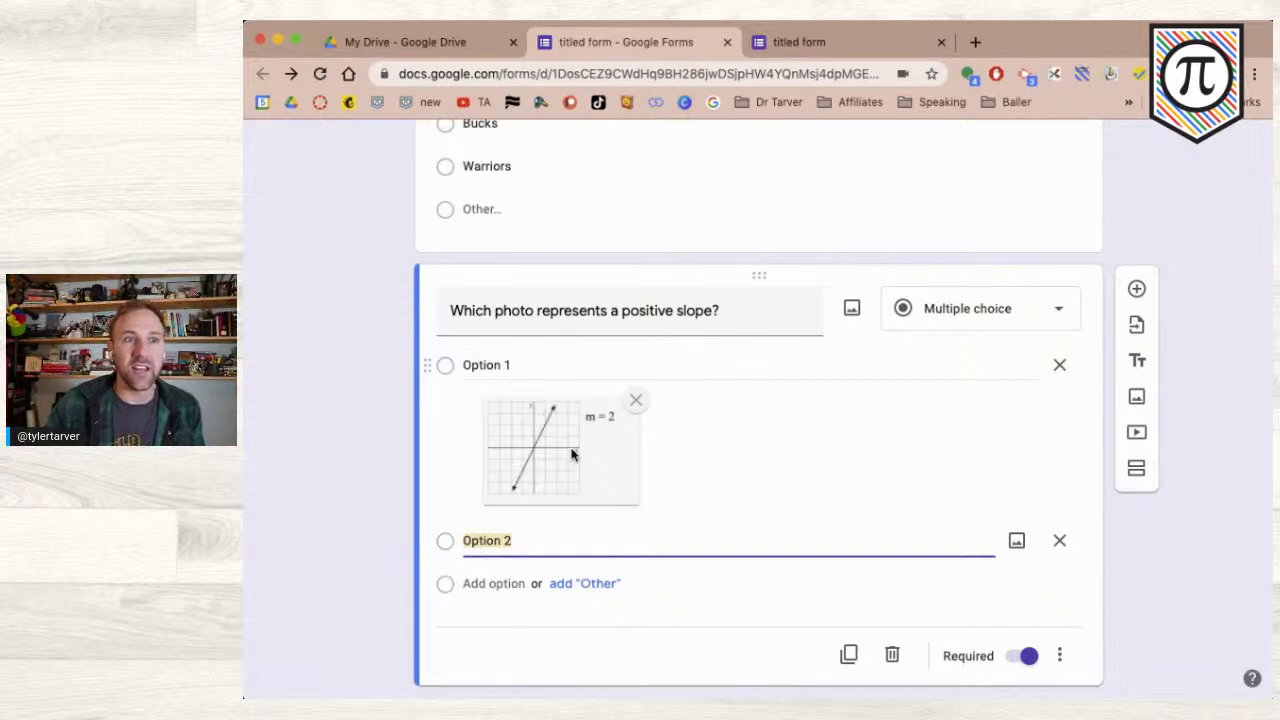
click(633, 402)
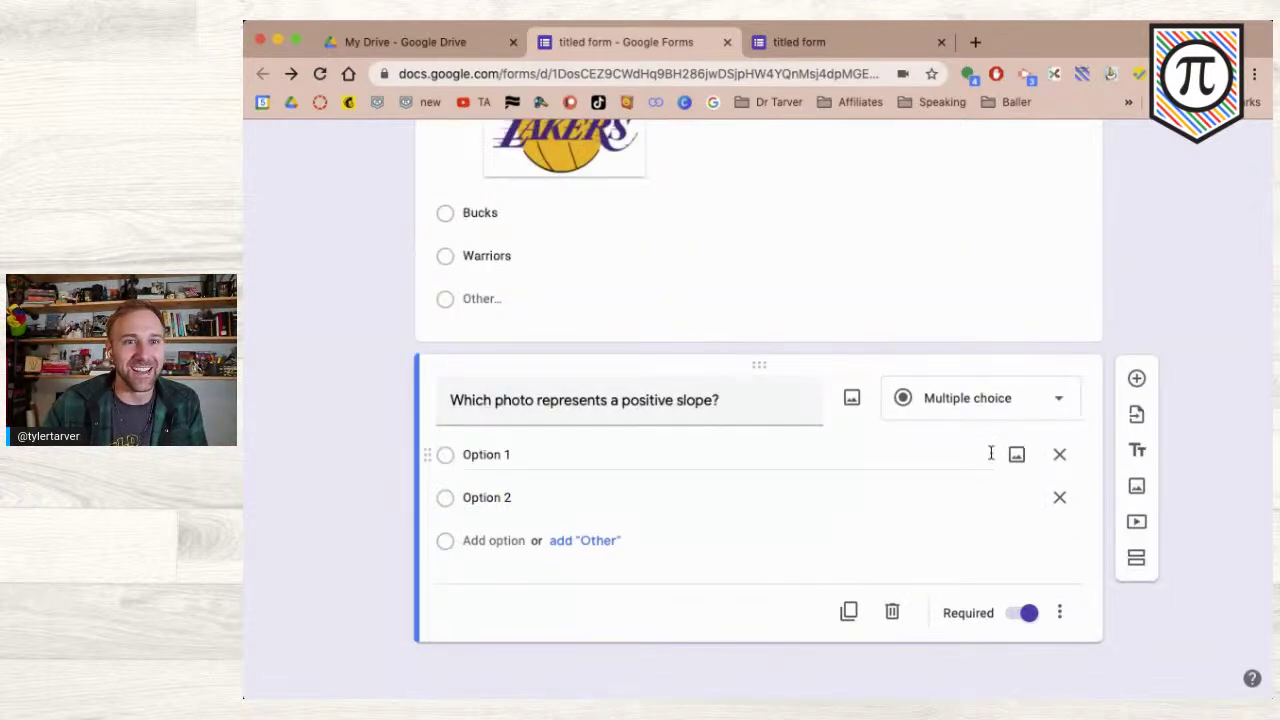
- Search Google images for "line coordinate plane" for Option 1, browse the results, and close the image picker without inserting a picture
click(1016, 456)
scroll(871, 392, down, 8)
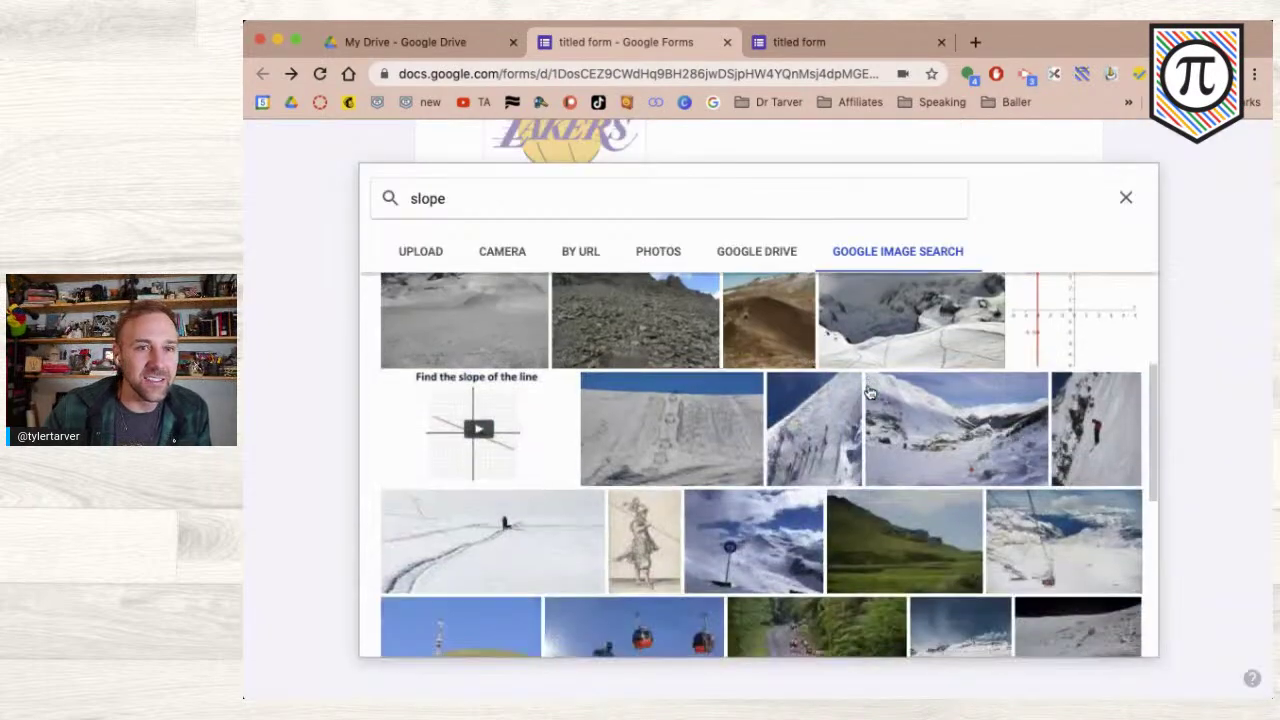
scroll(871, 392, up, 10)
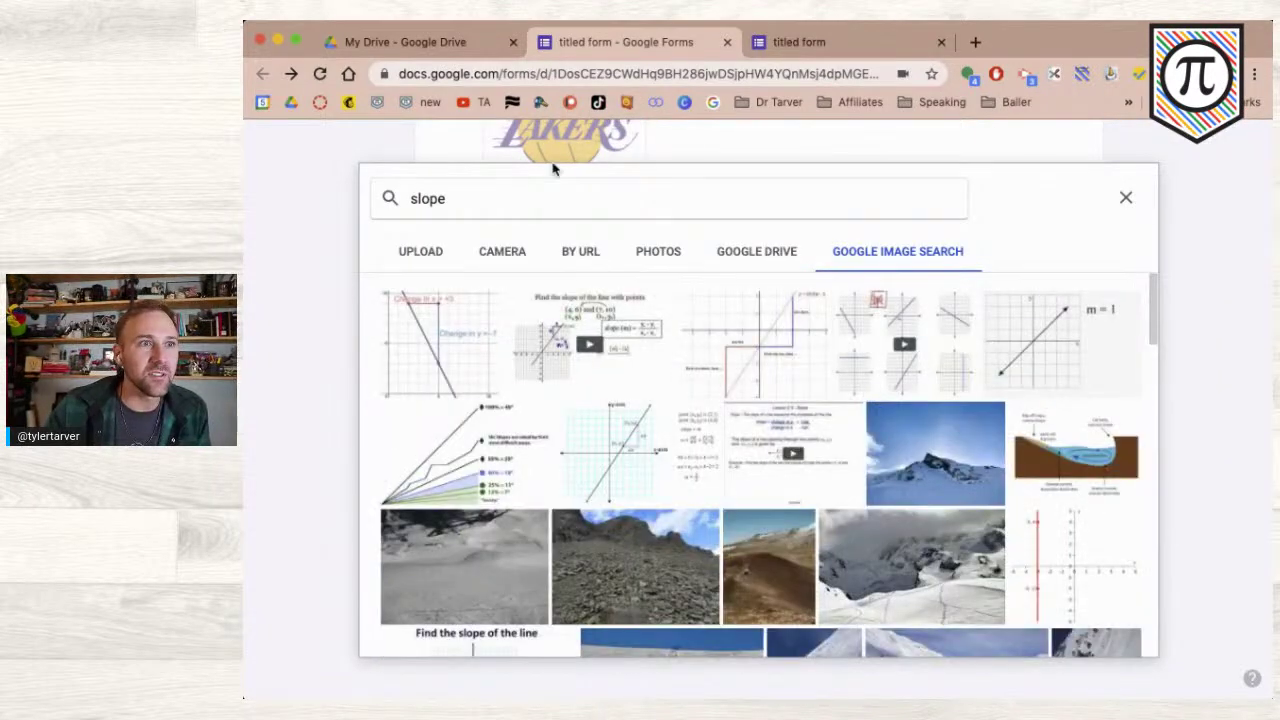
click(523, 198)
text(li)
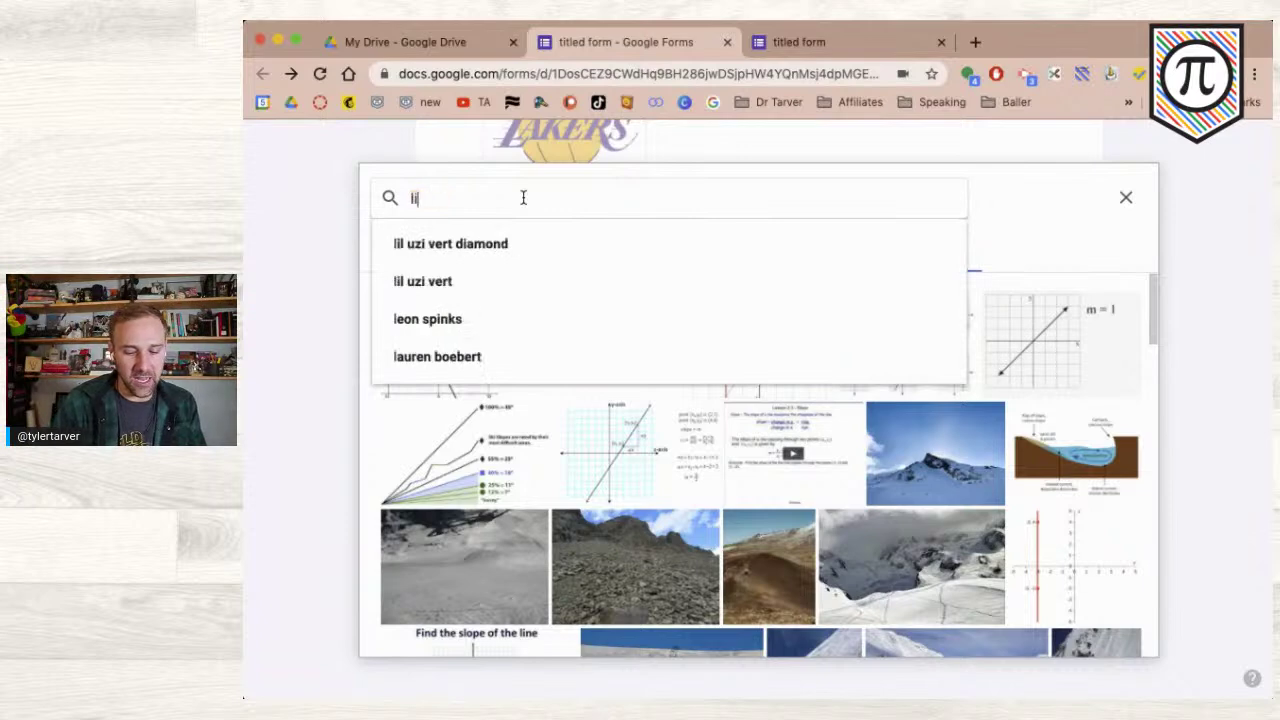
text(ne coordinate )
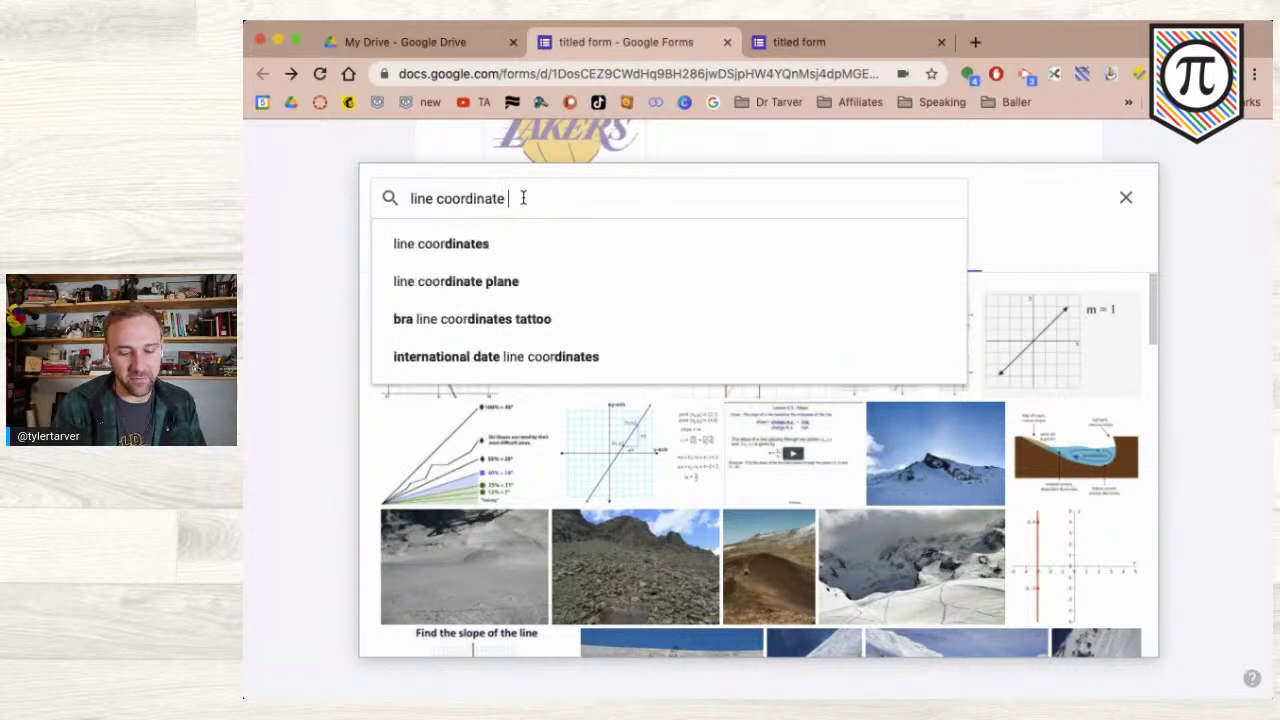
text(plane)
key(Return)
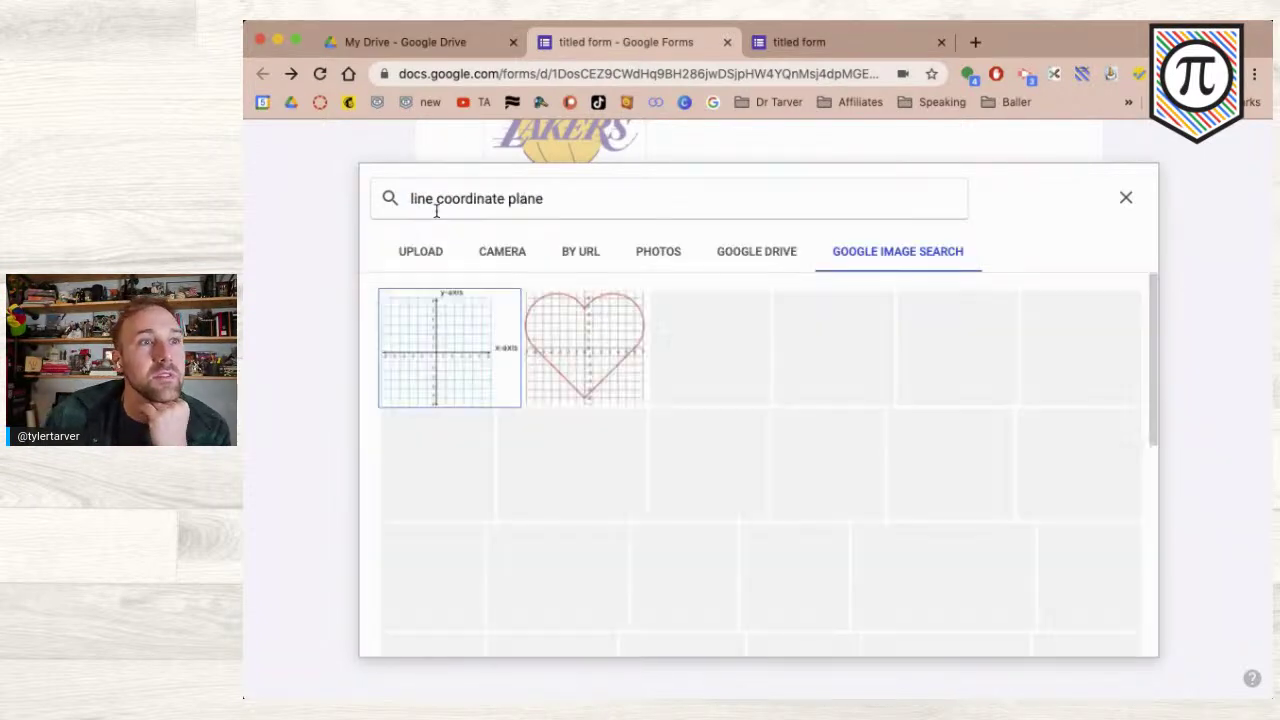
scroll(830, 420, down, 2)
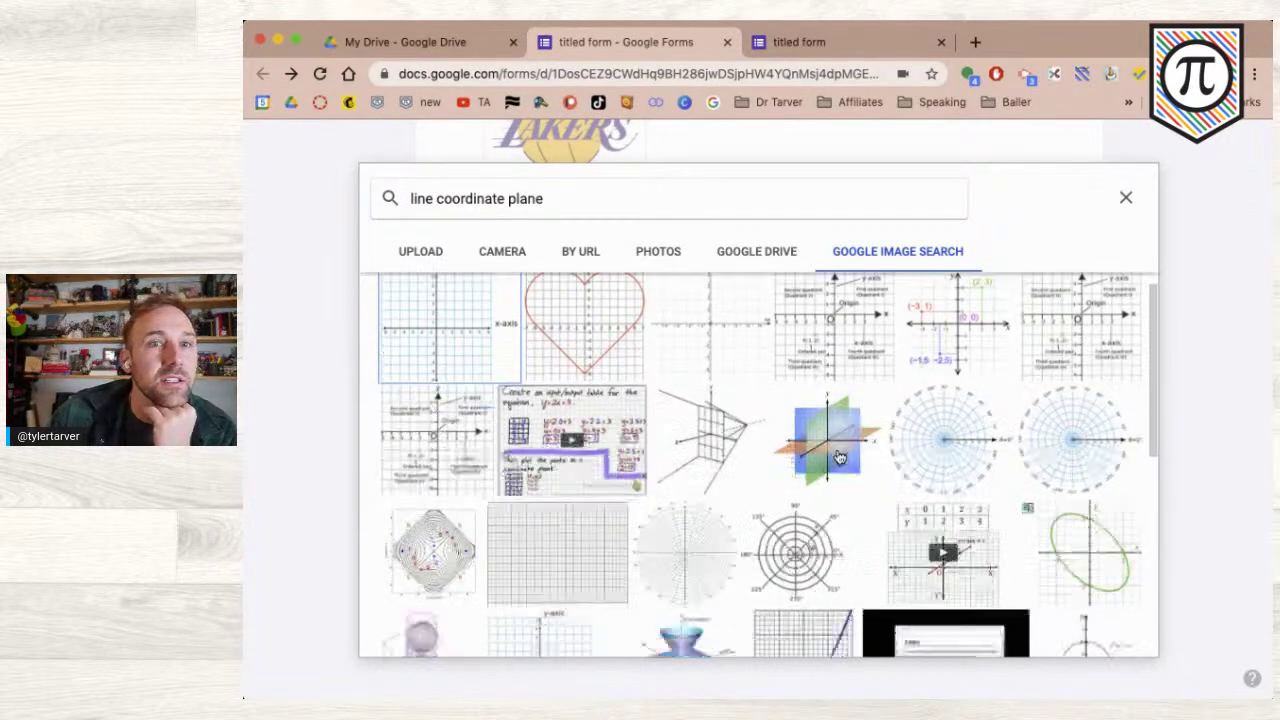
scroll(840, 457, down, 10)
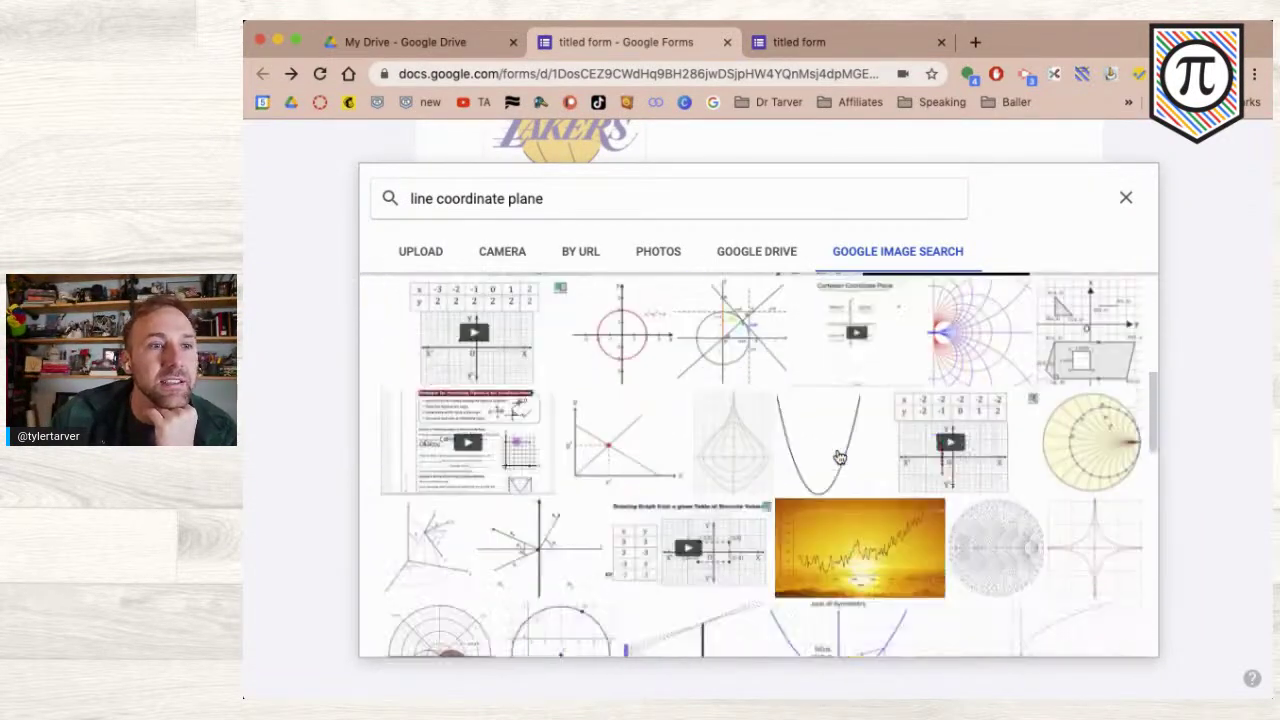
scroll(778, 528, down, 15)
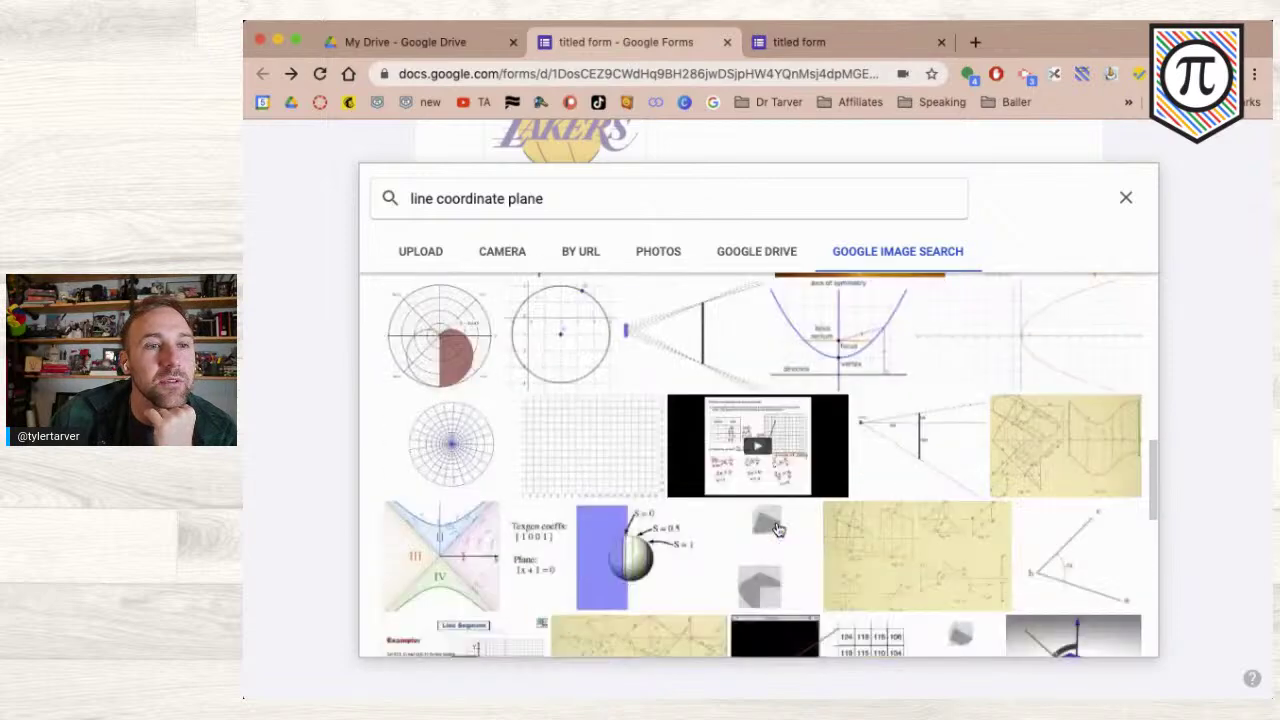
scroll(778, 528, down, 12)
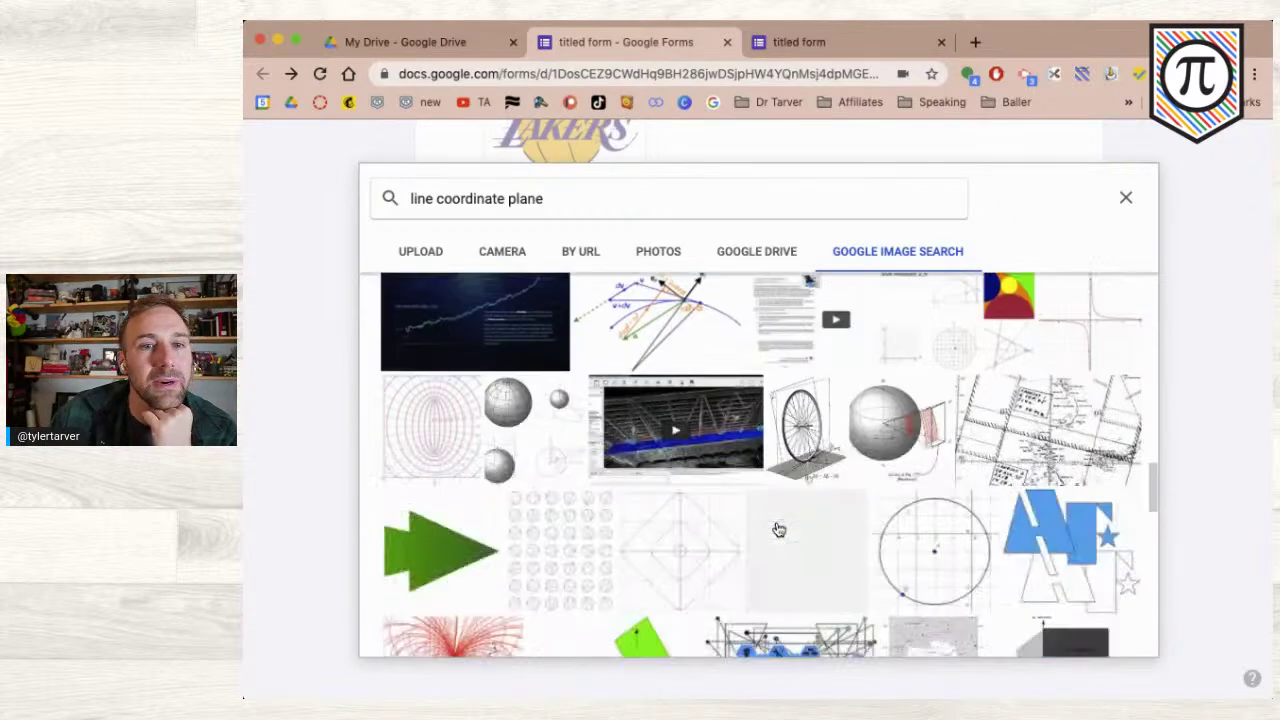
scroll(778, 528, down, 8)
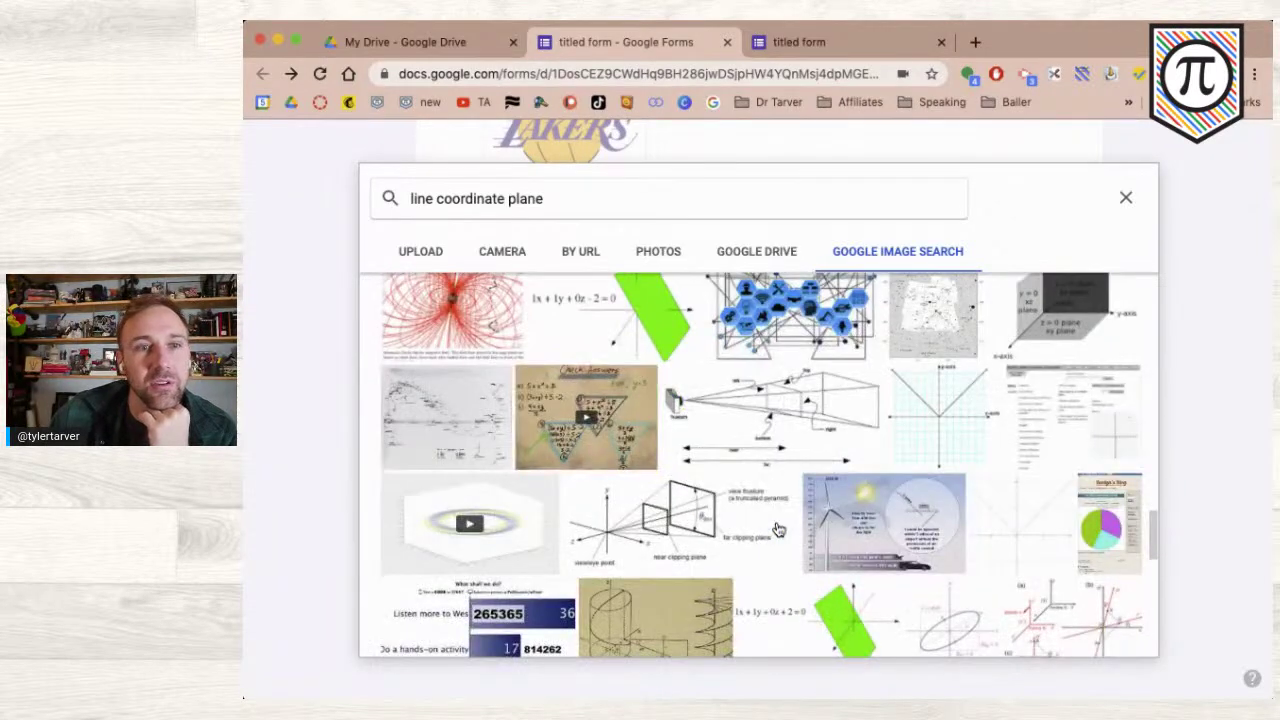
scroll(778, 528, down, 12)
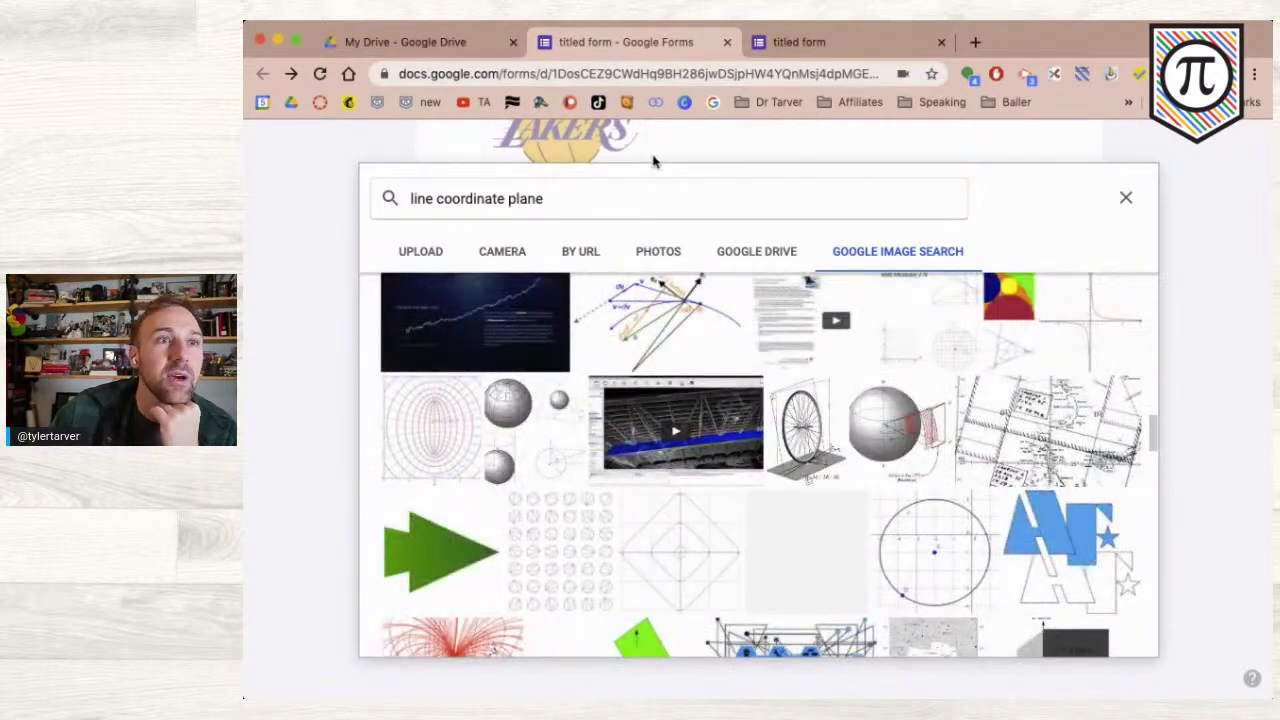
click(1126, 202)
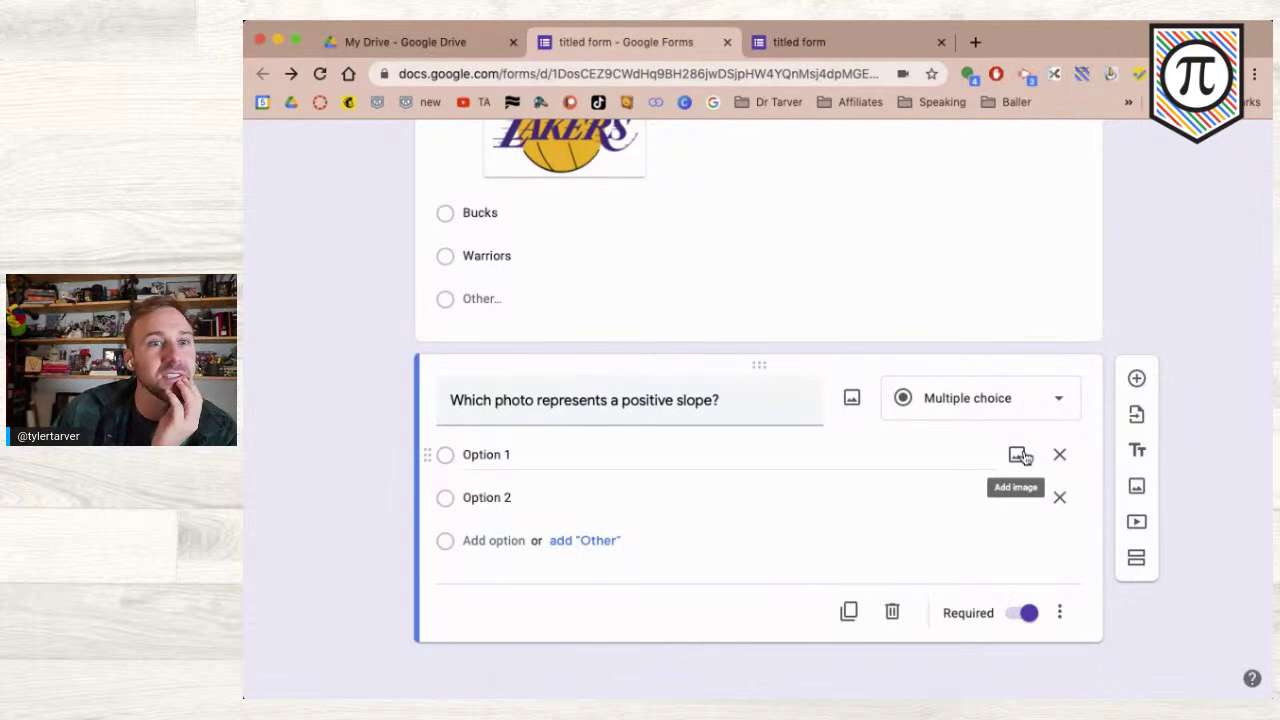
- Replace the form preview with a Google Images search for "slope", then open and download the Khan Academy graph of a falling line
click(821, 47)
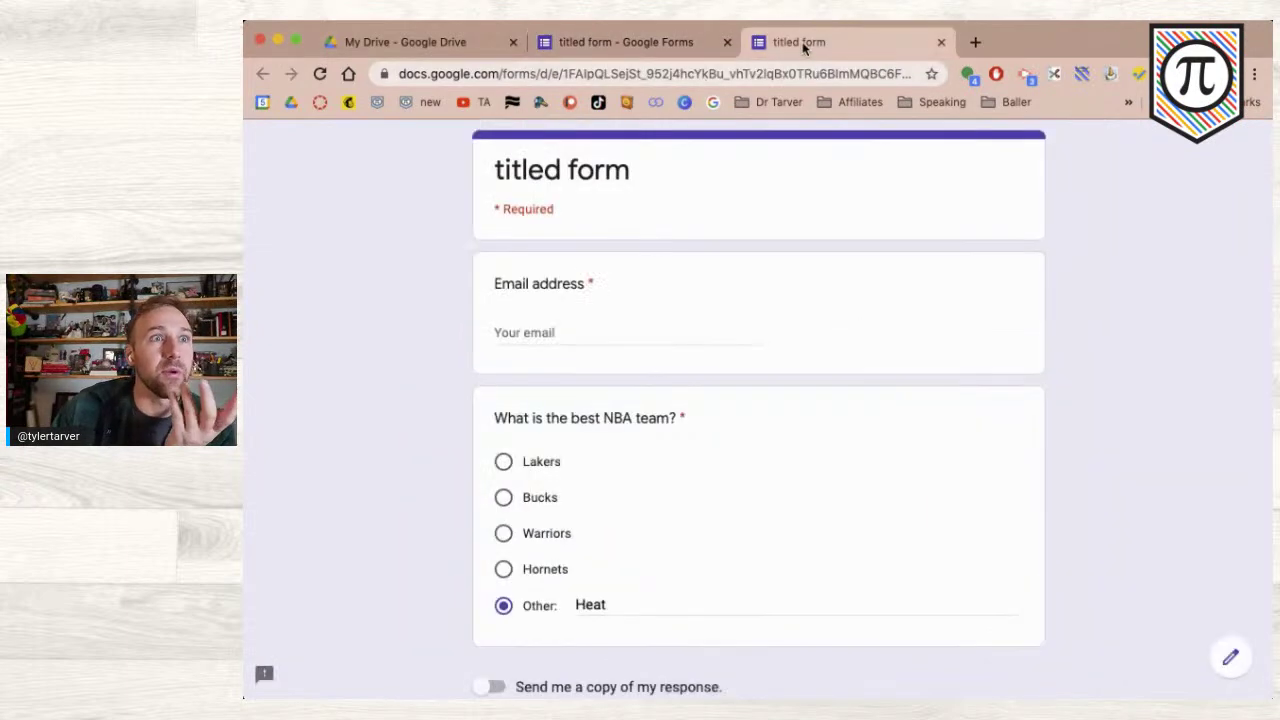
click(638, 67)
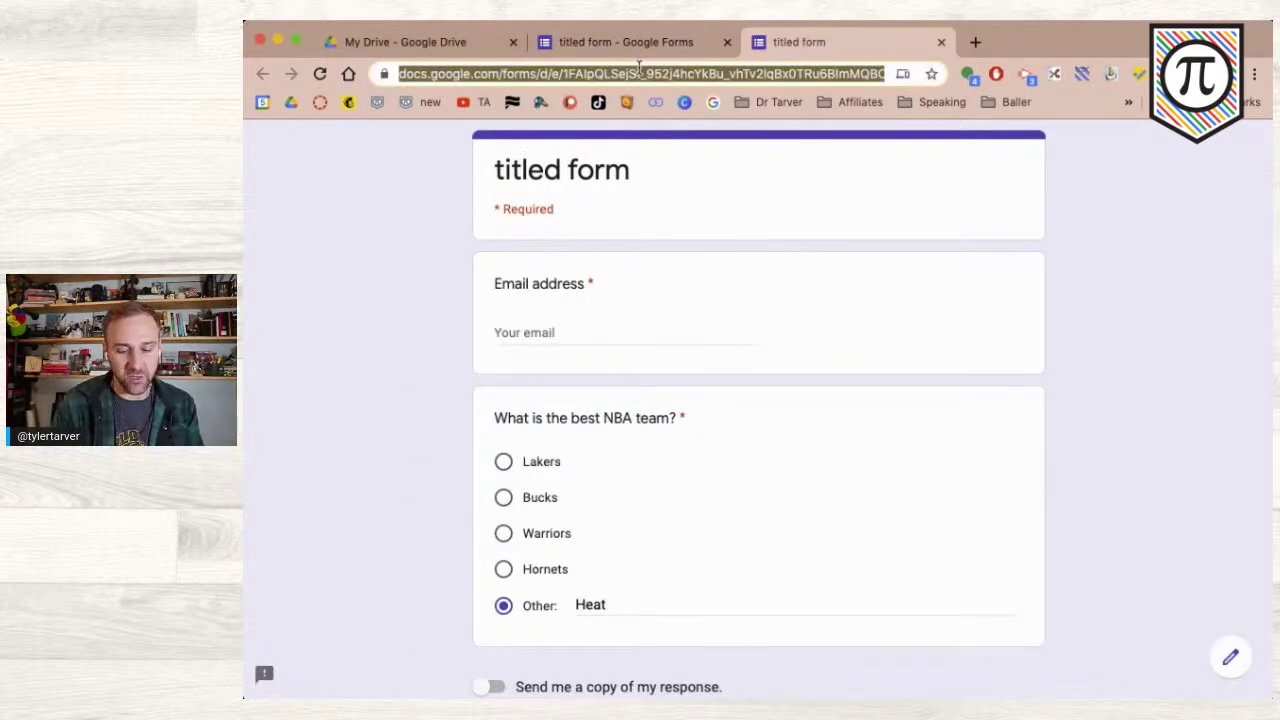
text(si)
text(ope)
key(Return)
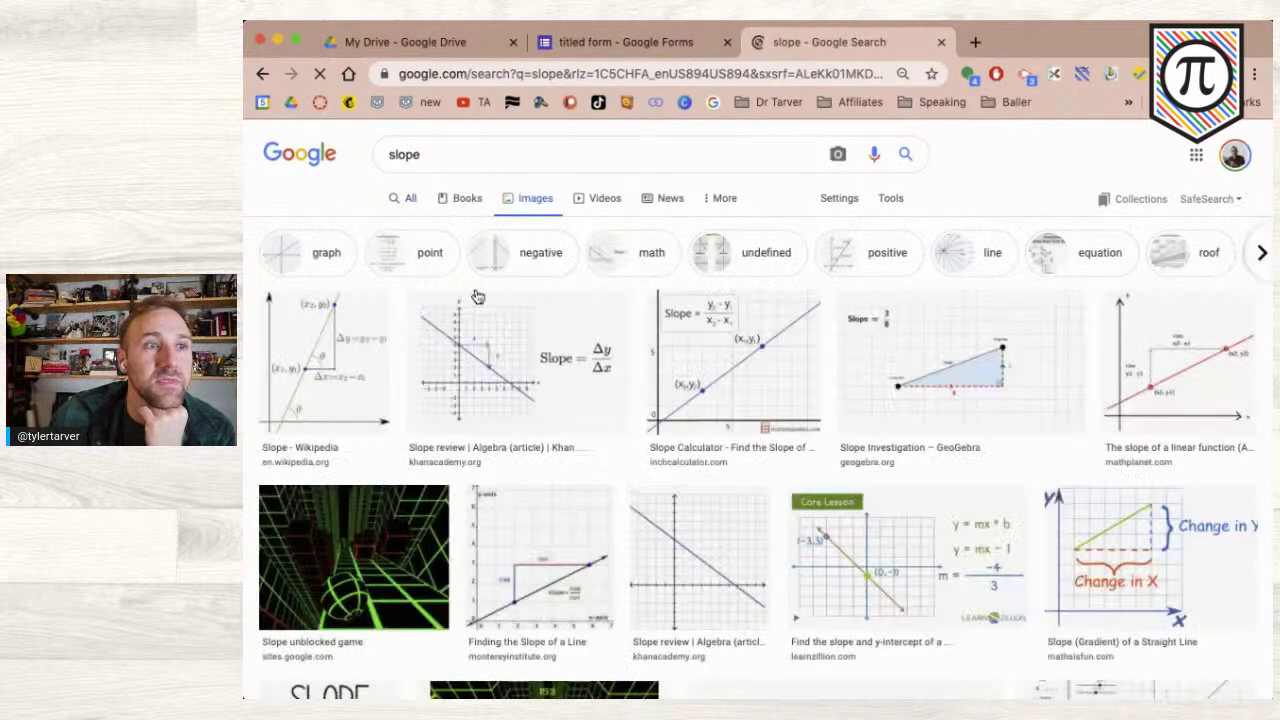
scroll(580, 503, down, 2)
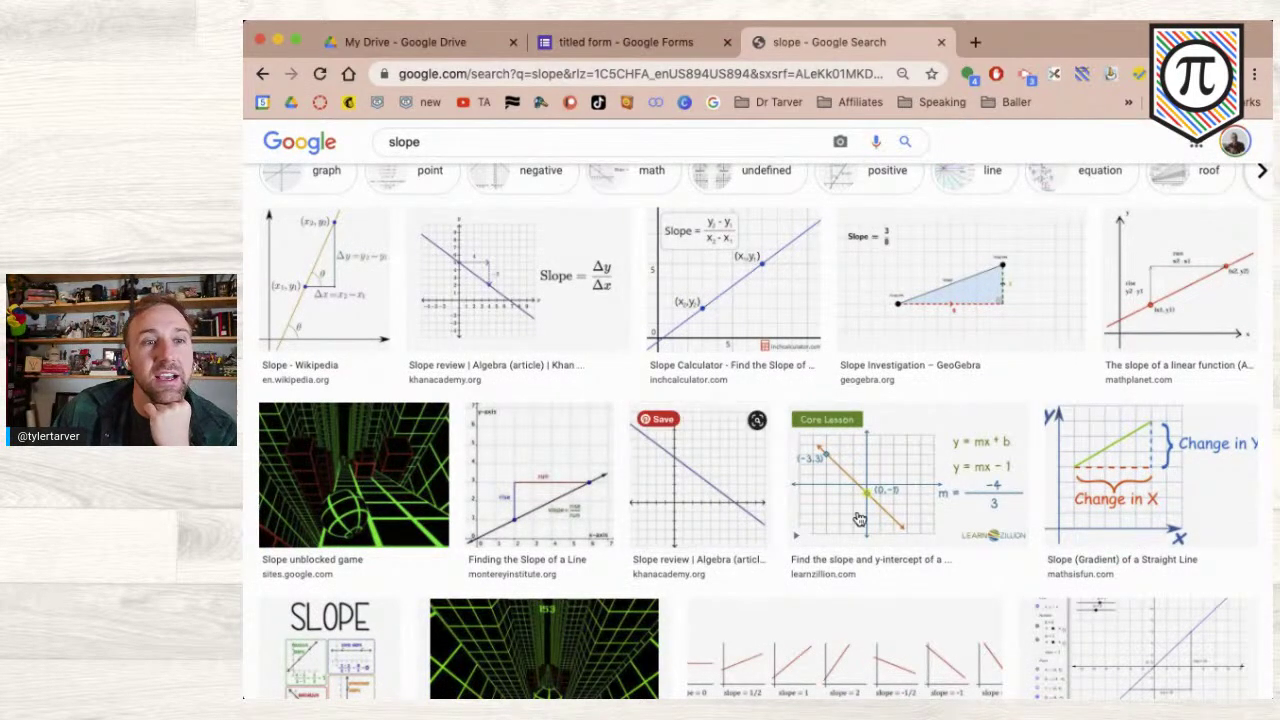
scroll(729, 571, down, 3)
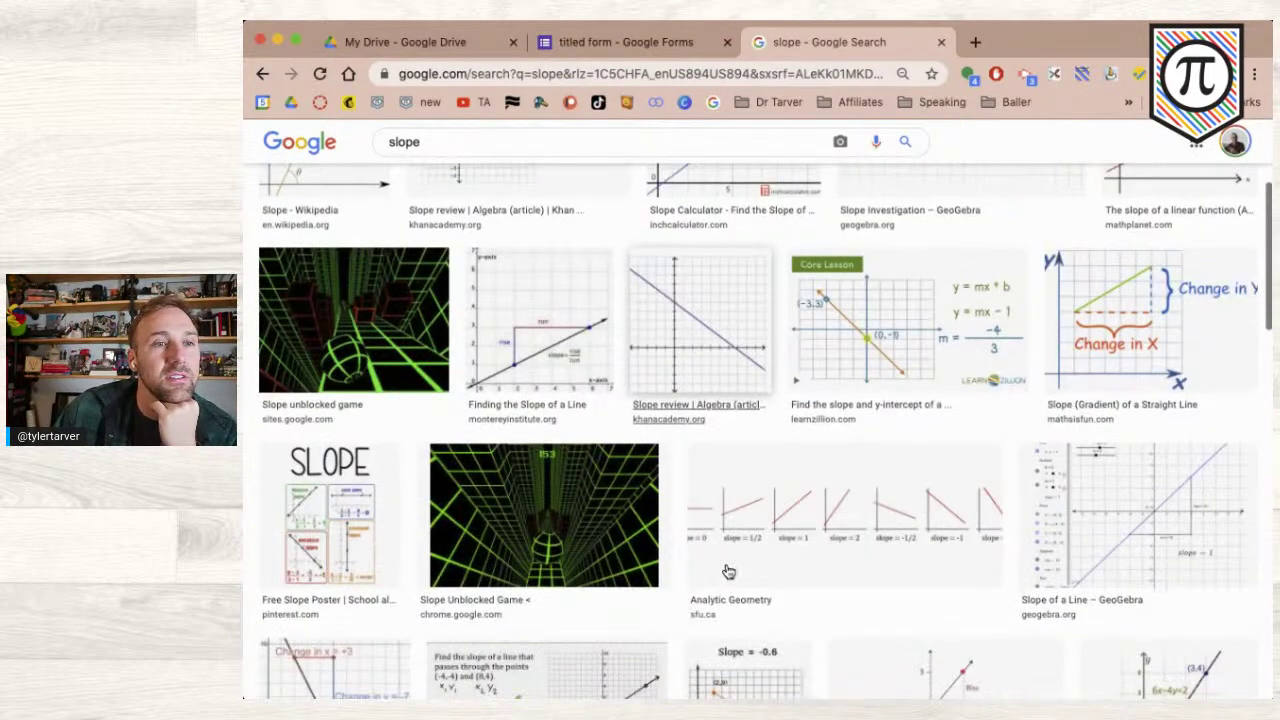
click(714, 336)
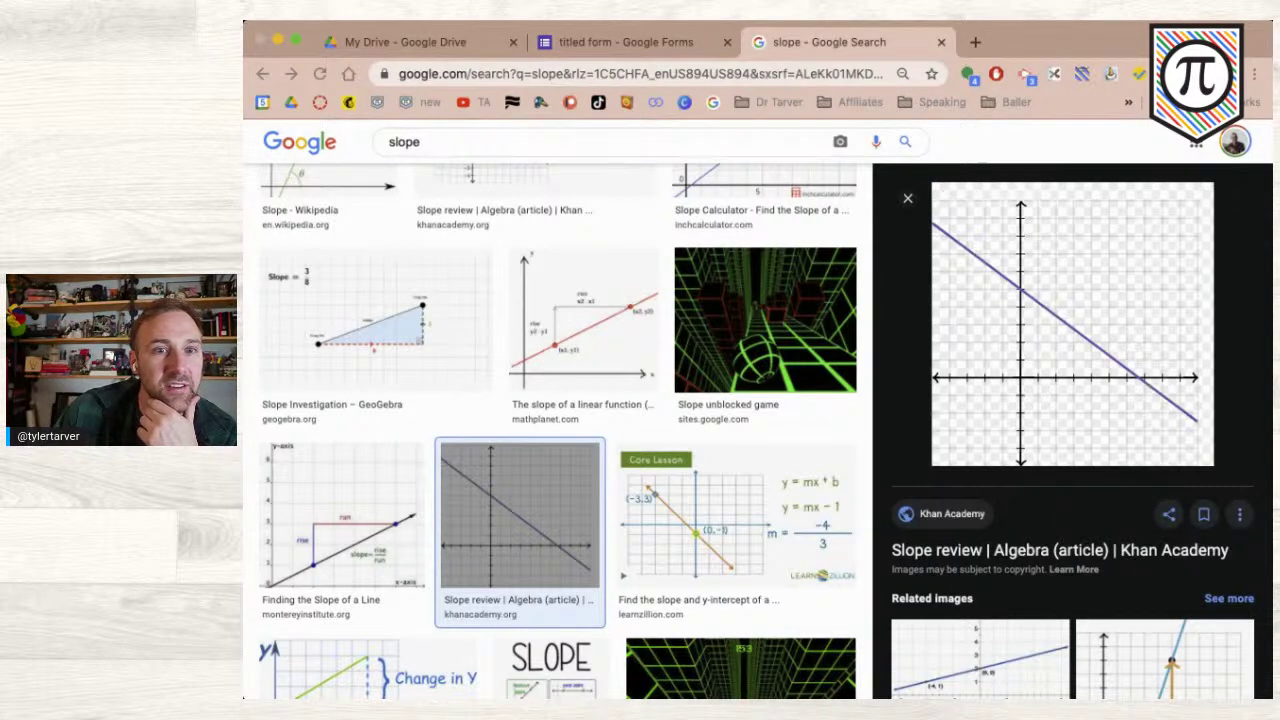
- Return to the form editor and upload the downloaded falling-line graph as the picture for the slope question's Option 1
click(621, 35)
click(621, 35)
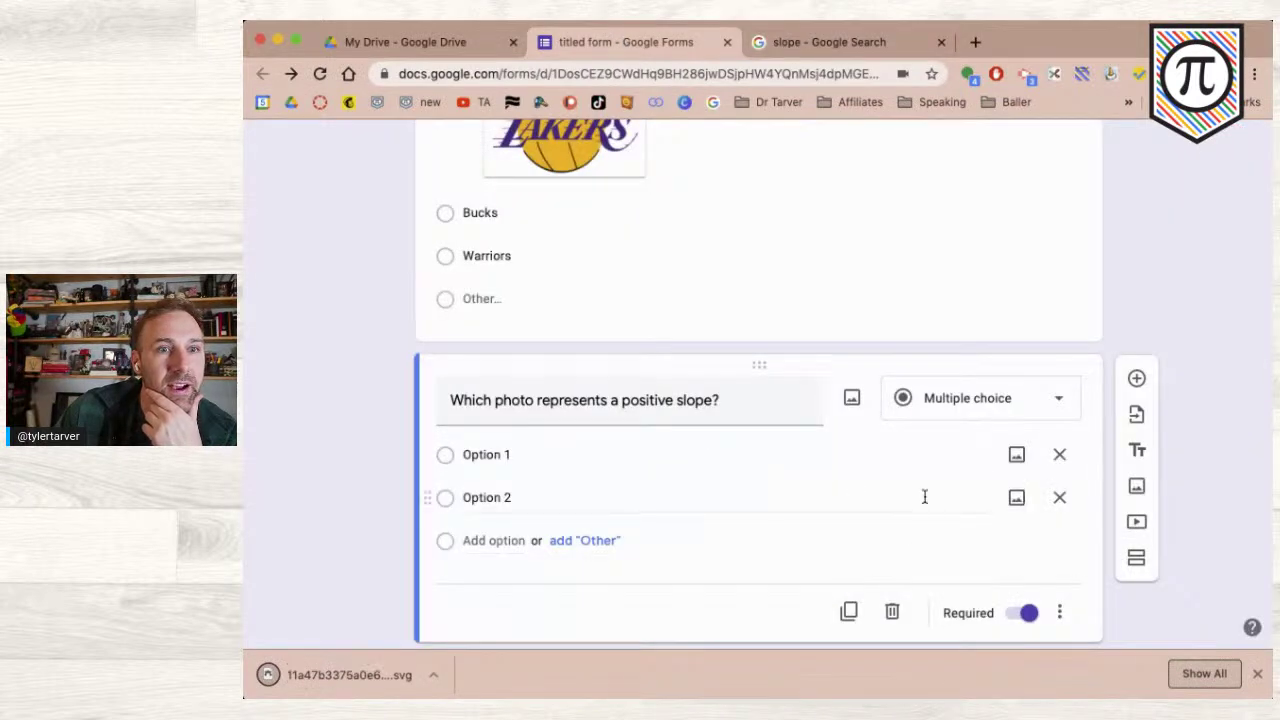
click(1016, 454)
click(469, 250)
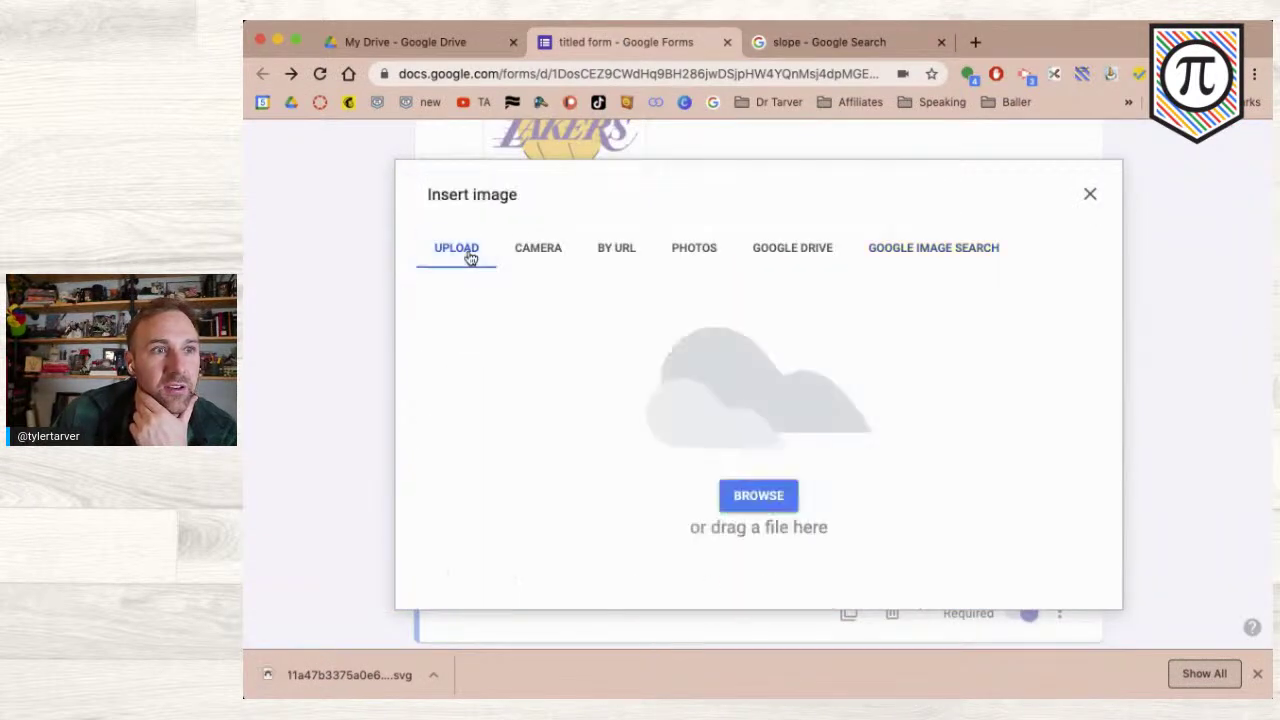
click(757, 495)
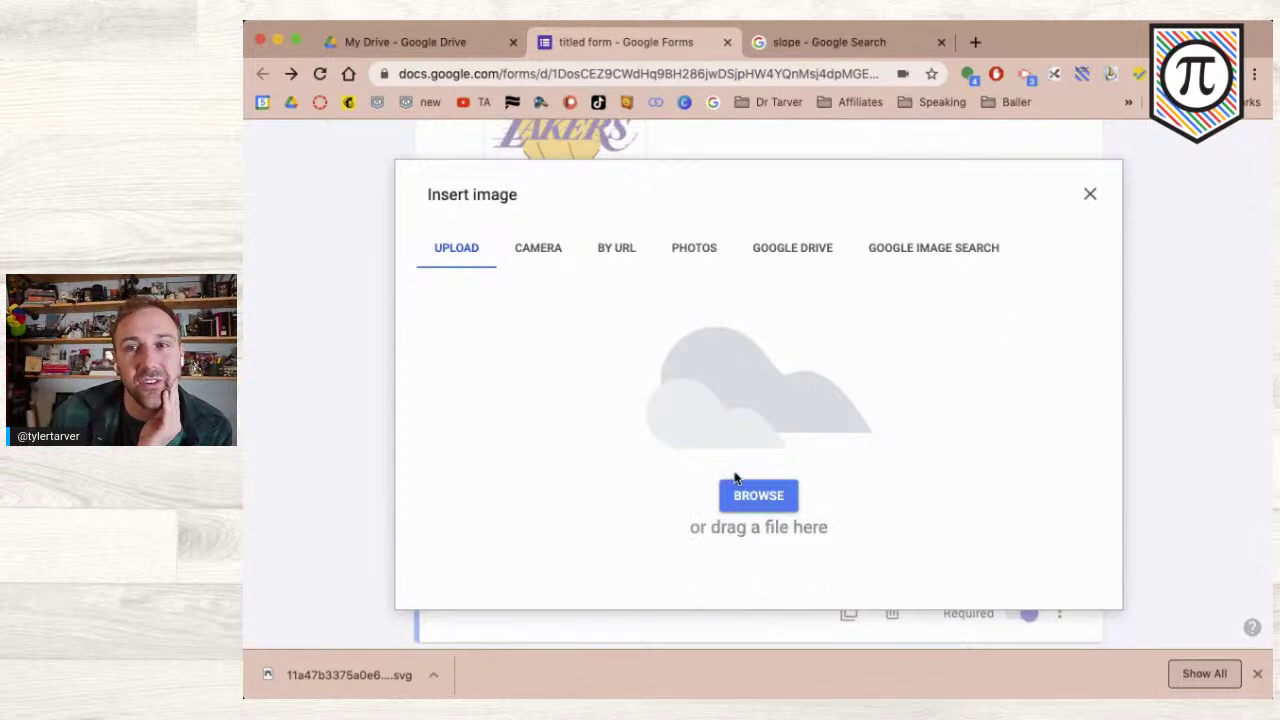
click(794, 49)
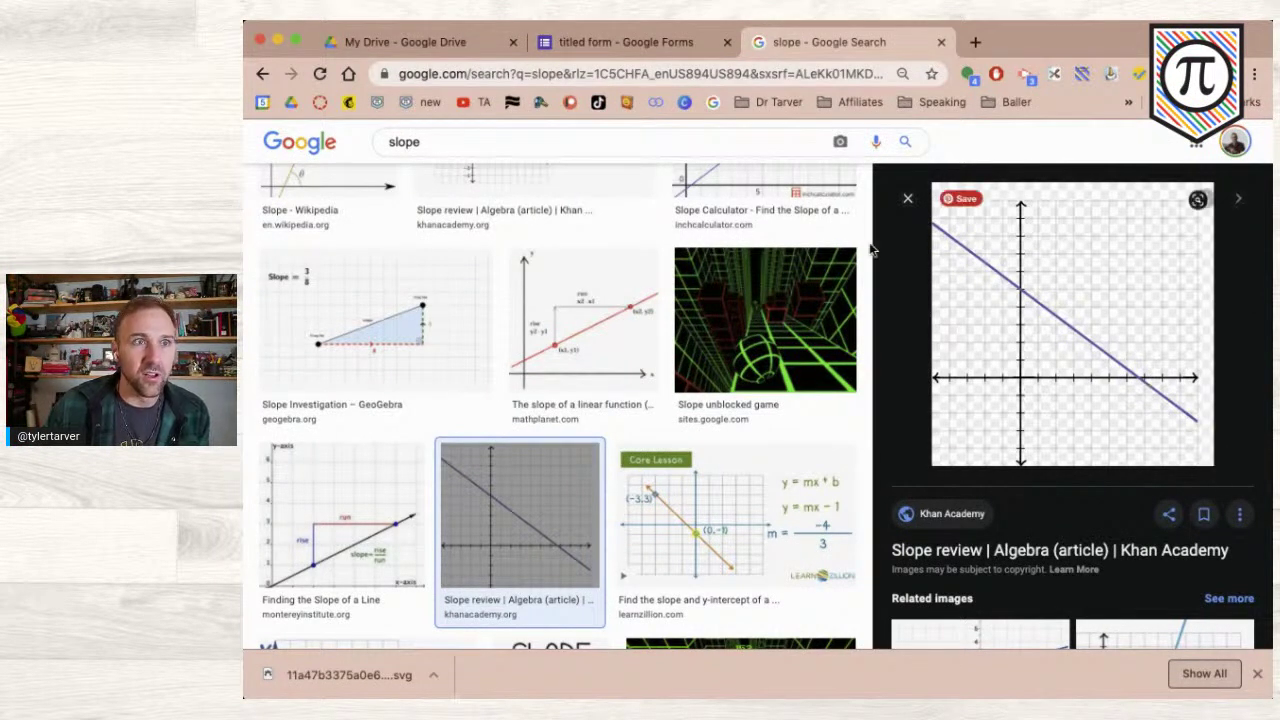
click(627, 44)
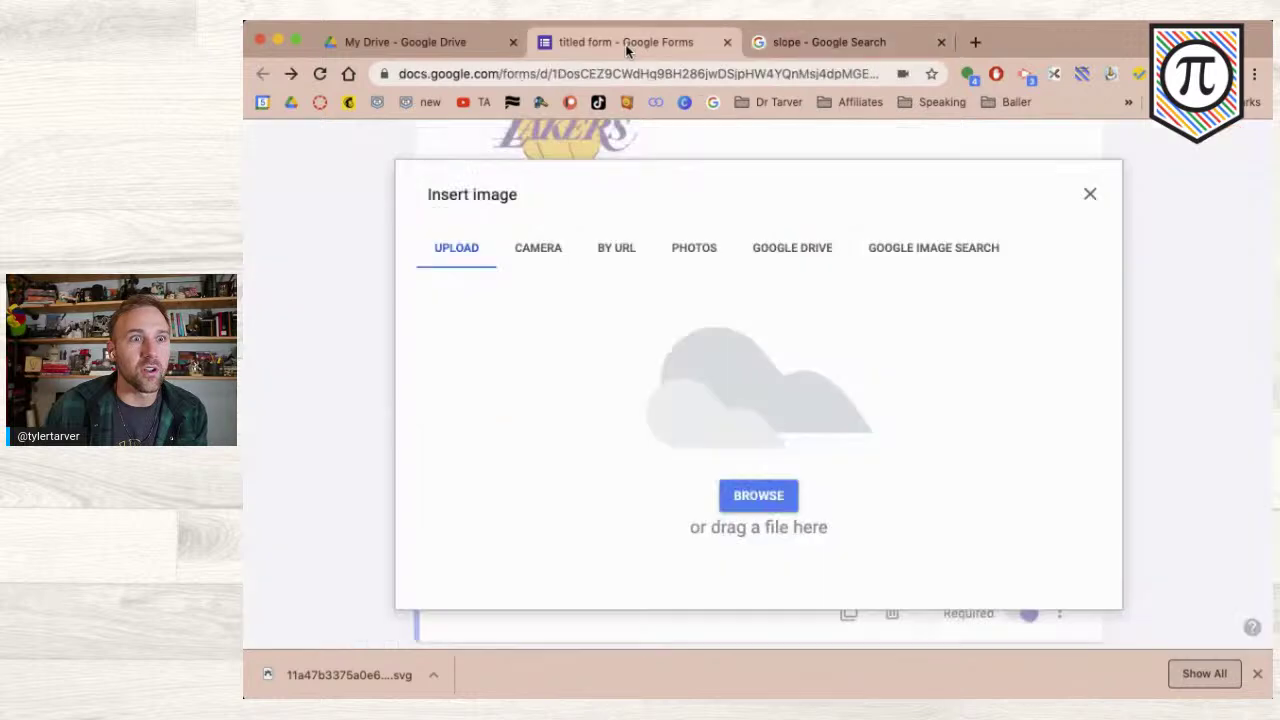
click(781, 496)
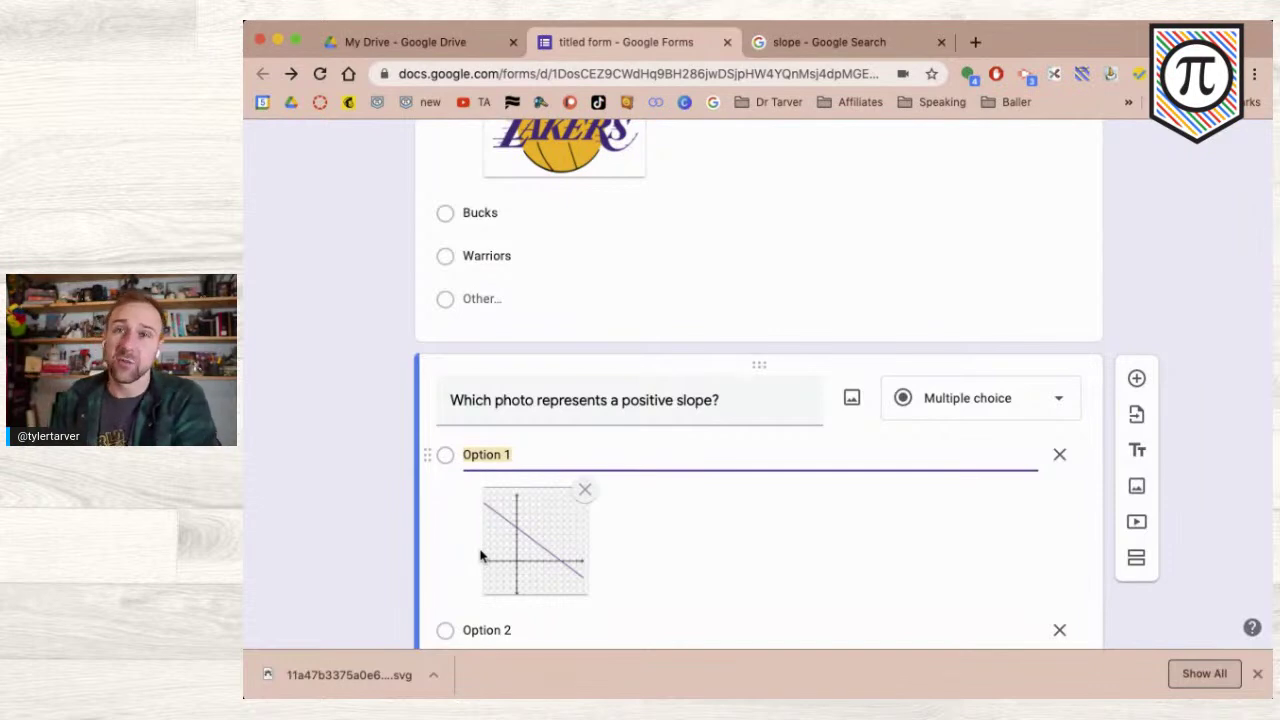
click(353, 517)
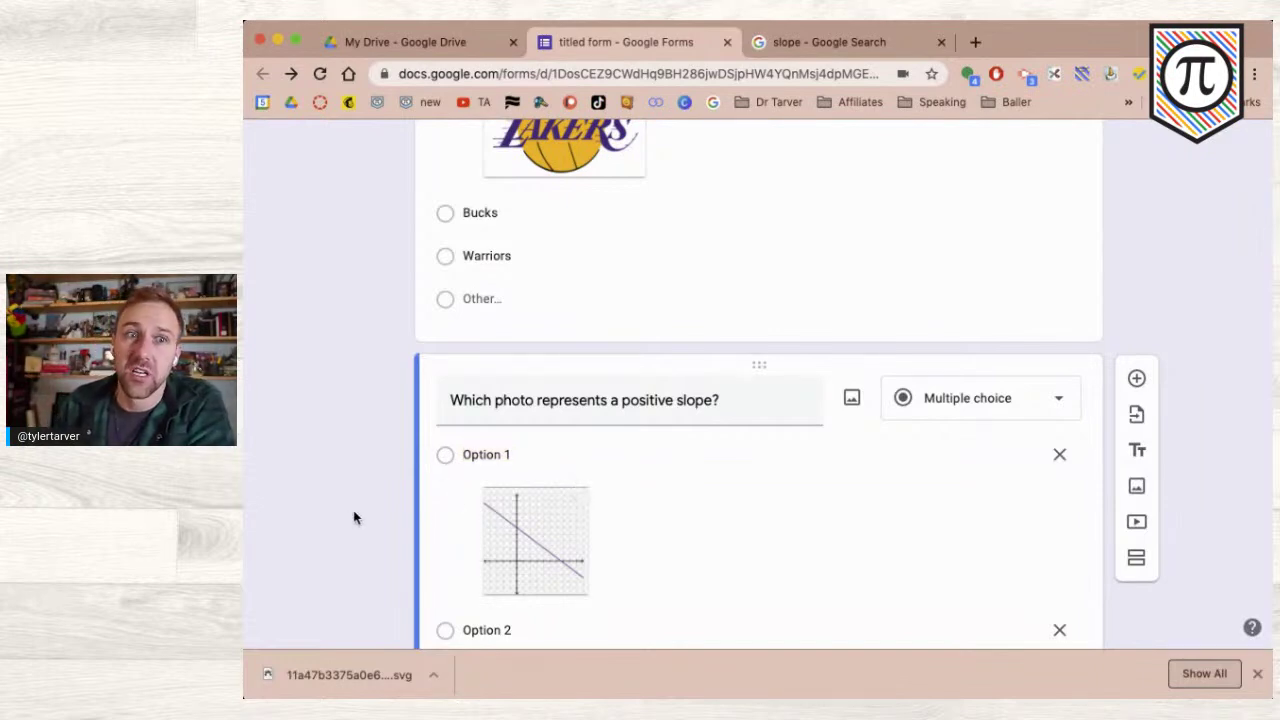
- Add a new question below the slope question and set its type to Short answer
scroll(353, 517, down, 2)
scroll(353, 517, up, 4)
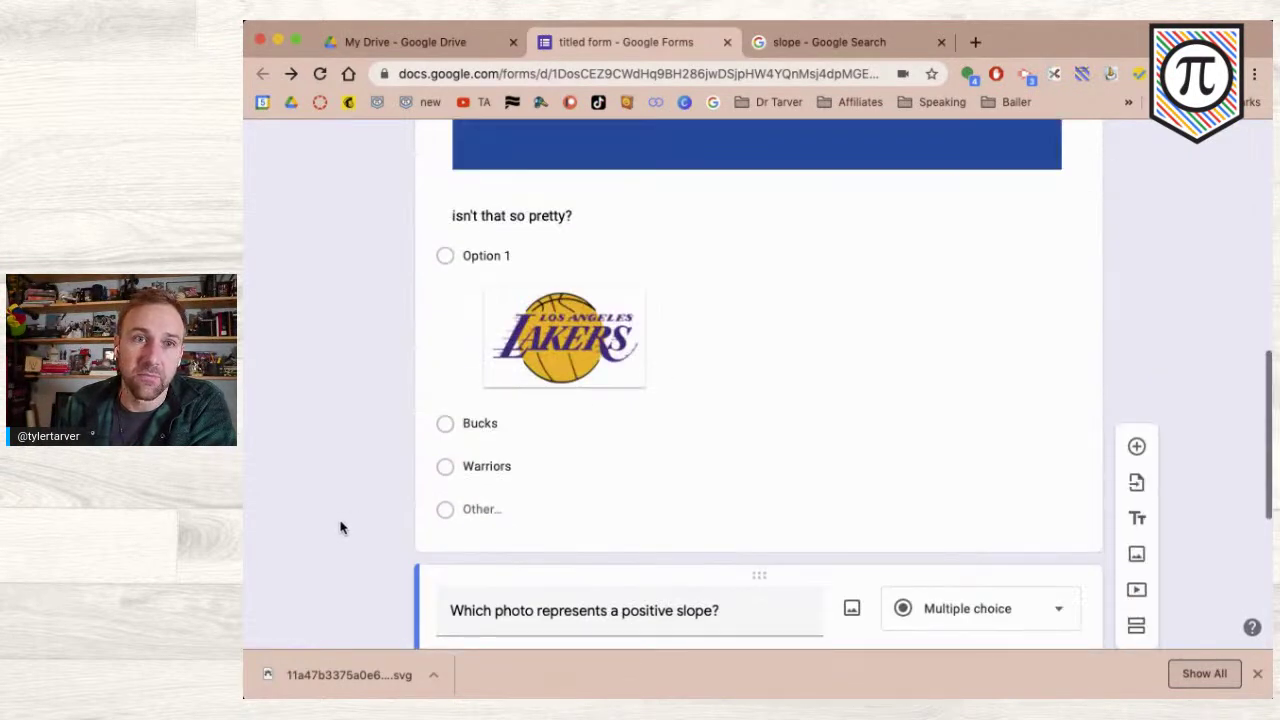
scroll(340, 527, down, 3)
scroll(420, 329, up, 5)
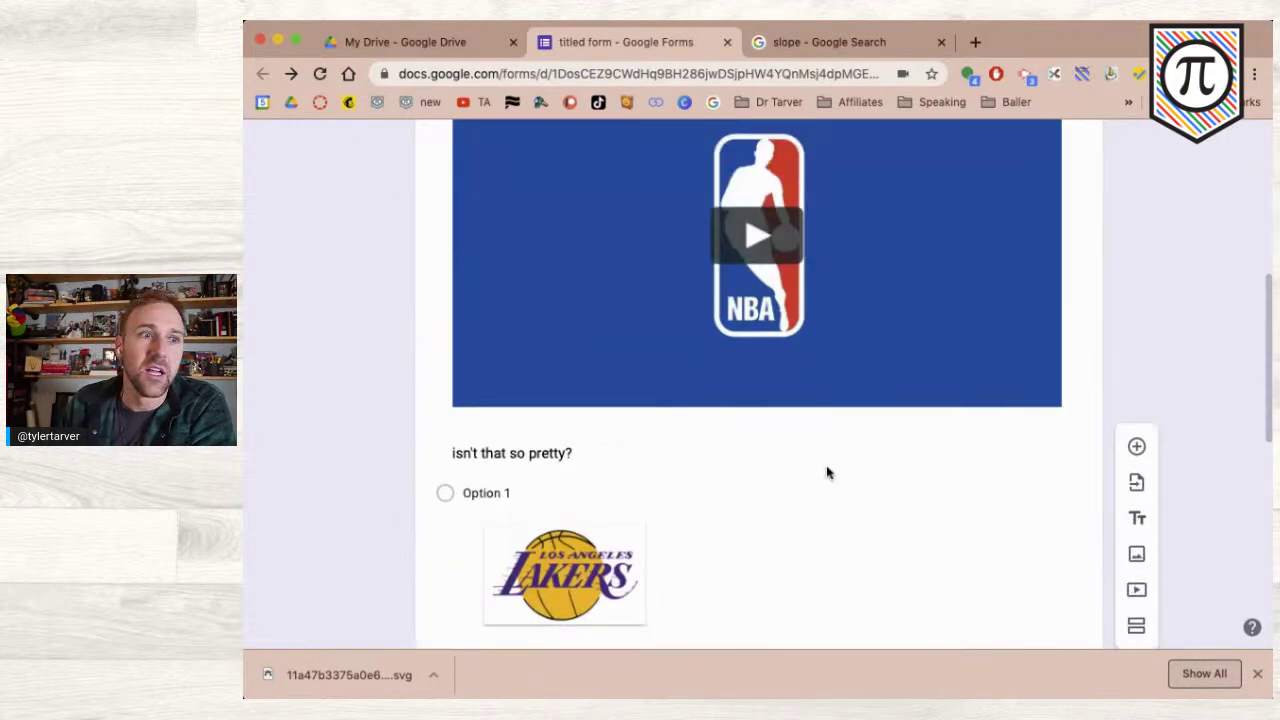
scroll(826, 472, down, 6)
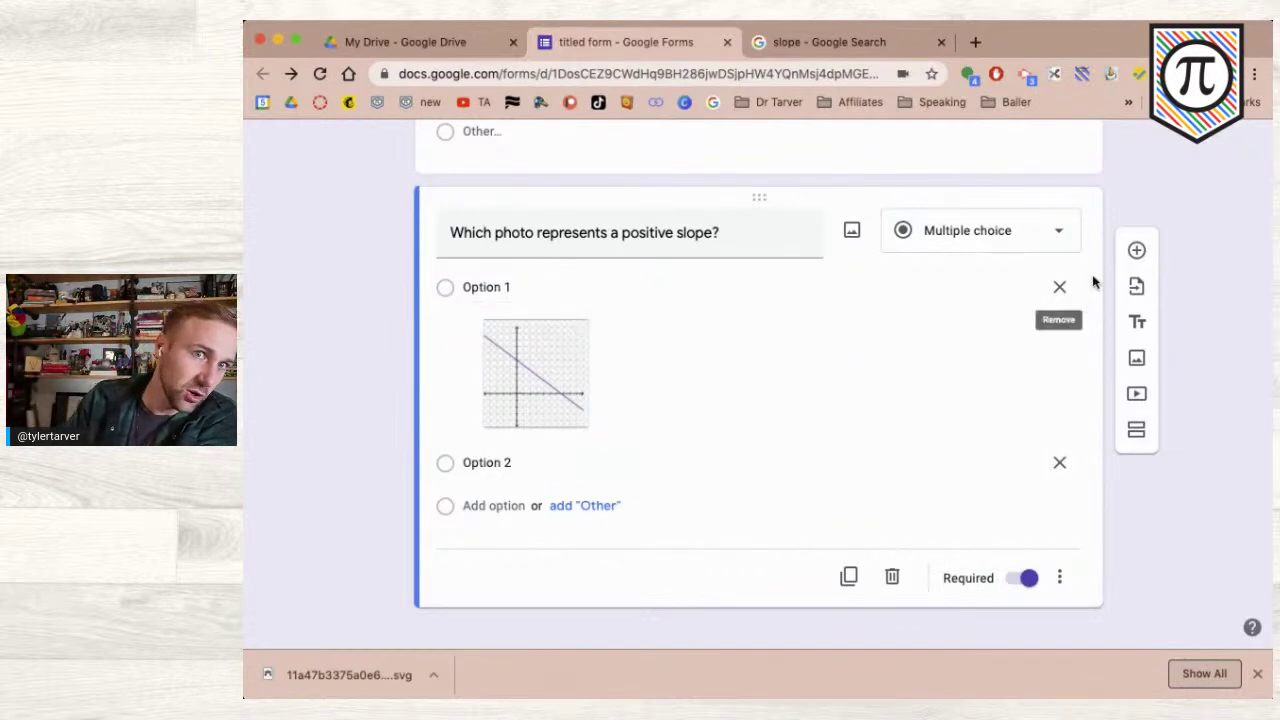
click(1137, 250)
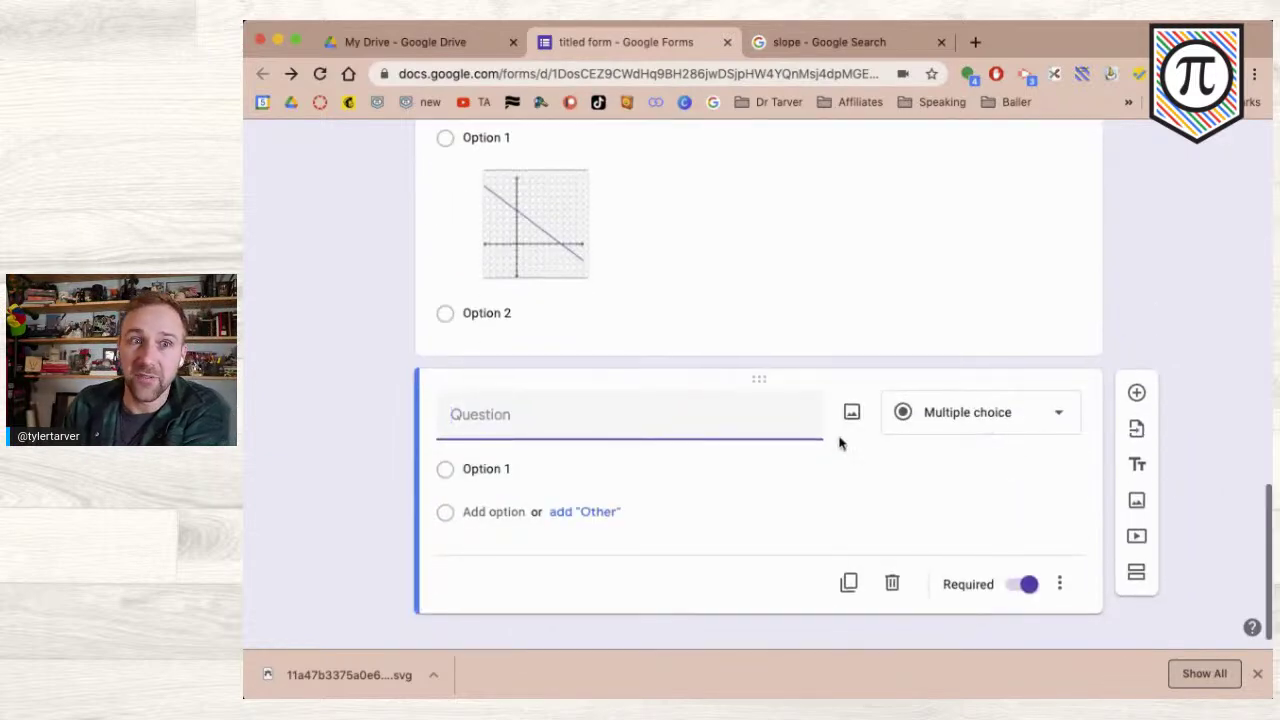
click(968, 414)
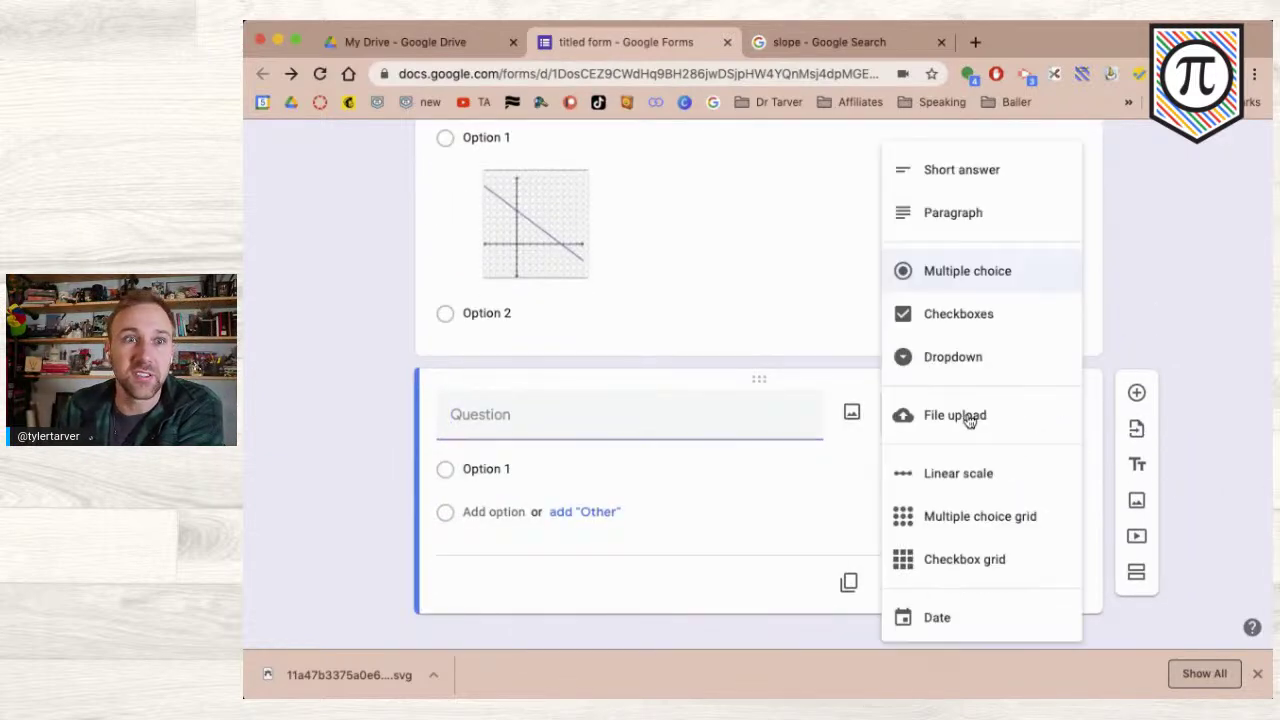
click(932, 172)
- Enter "Who was the first President of the United States?" as the text of the new short-answer question
click(562, 421)
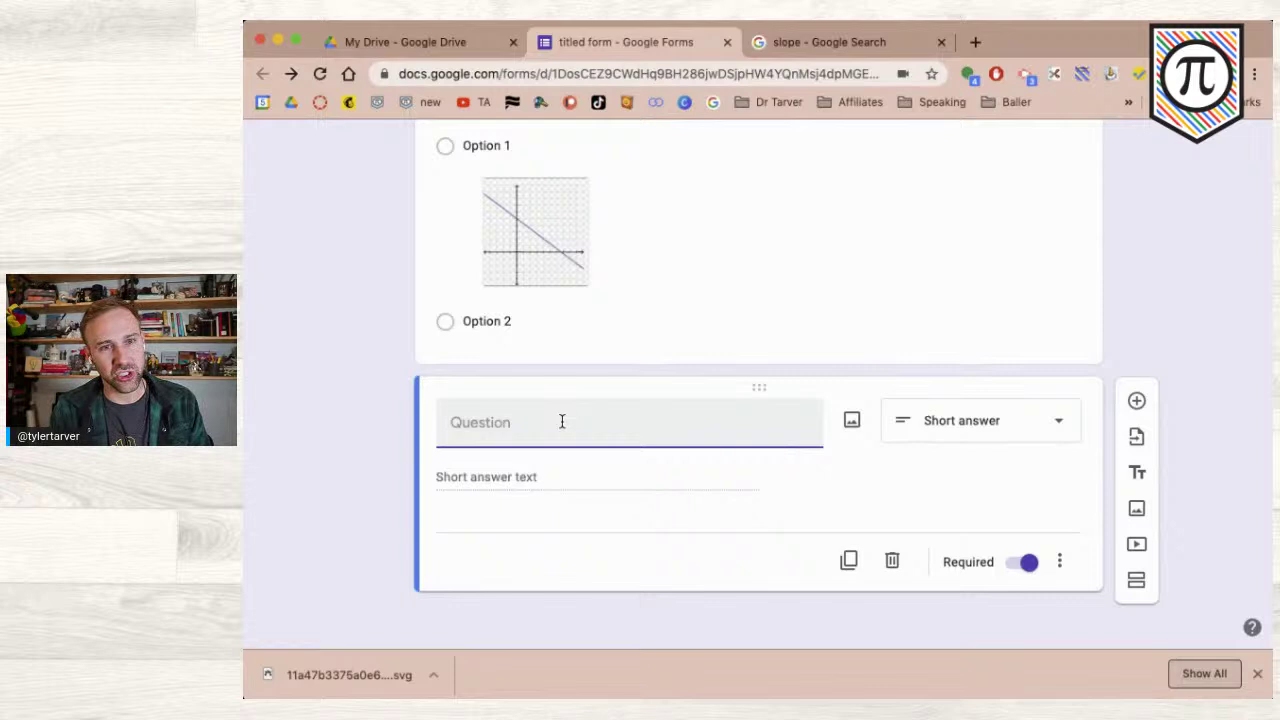
text(Who was the )
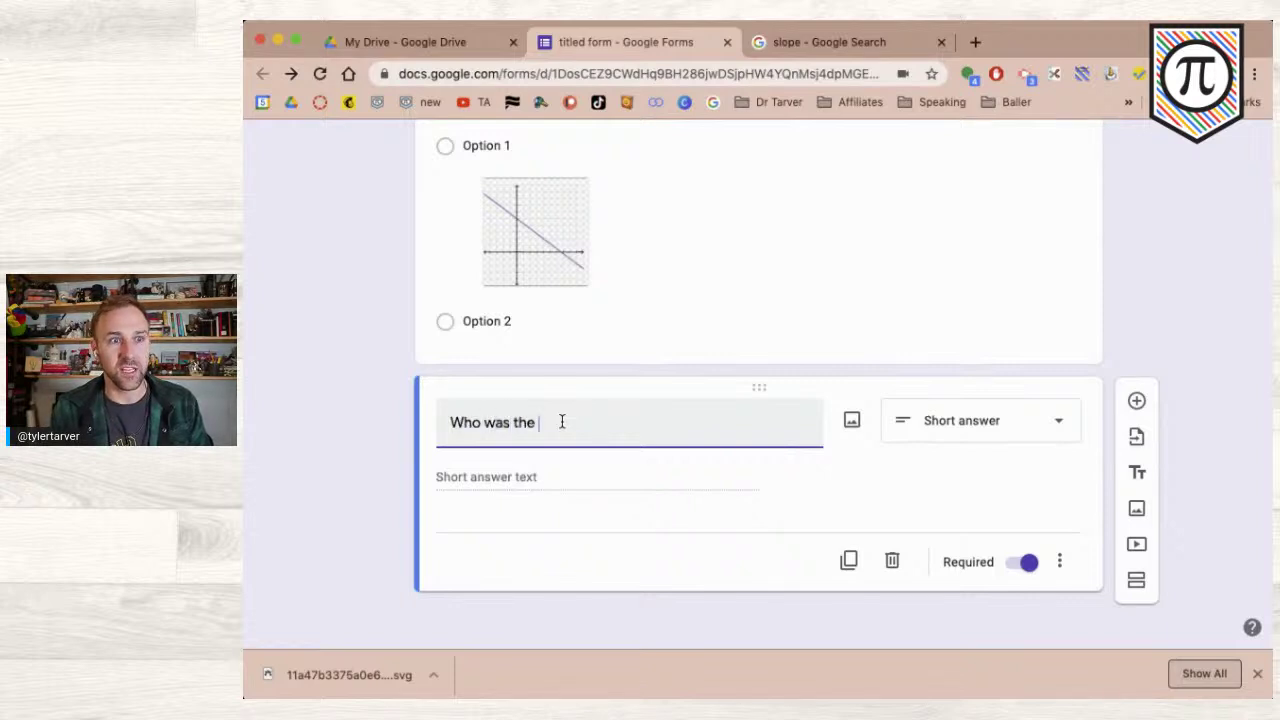
text(first pre)
key(BackSpace)
text(Presdient o)
key(BackSpace)
key(BackSpace)
key(BackSpace)
key(BackSpace)
key(BackSpace)
key(BackSpace)
key(BackSpace)
text(ident of ht)
key(BackSpace)
key(BackSpace)
key(BackSpace)
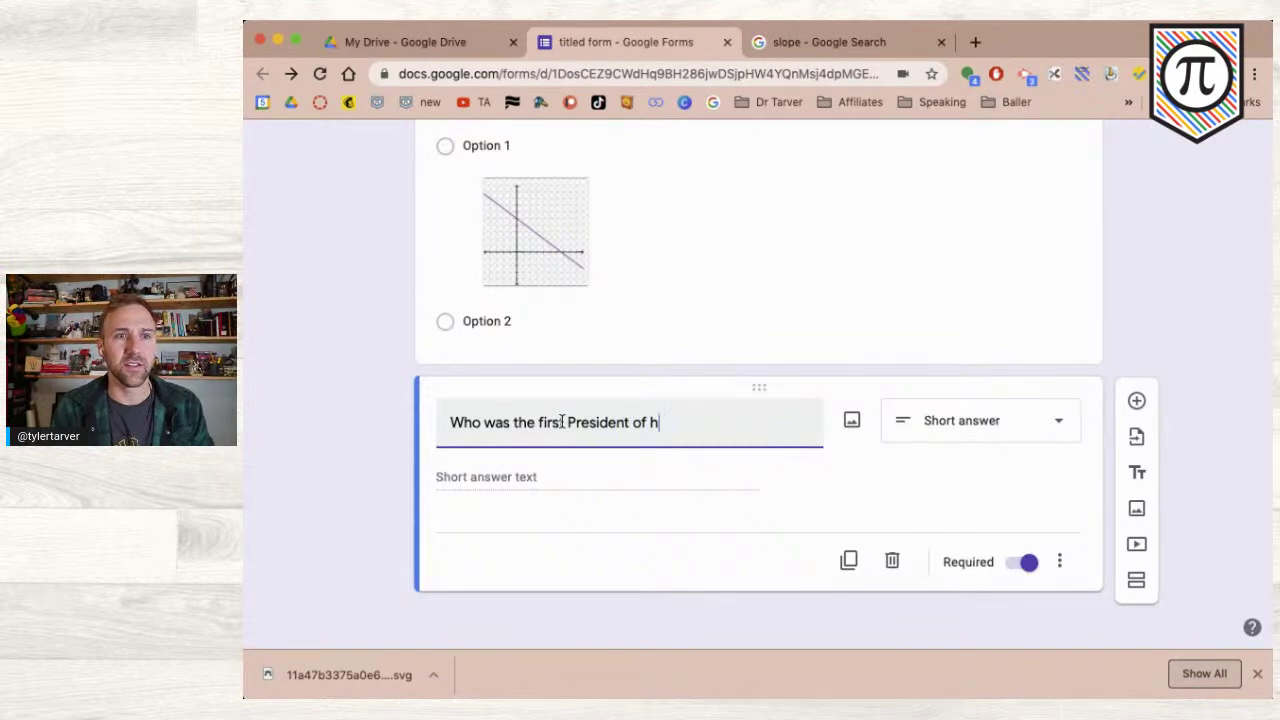
text(the Un)
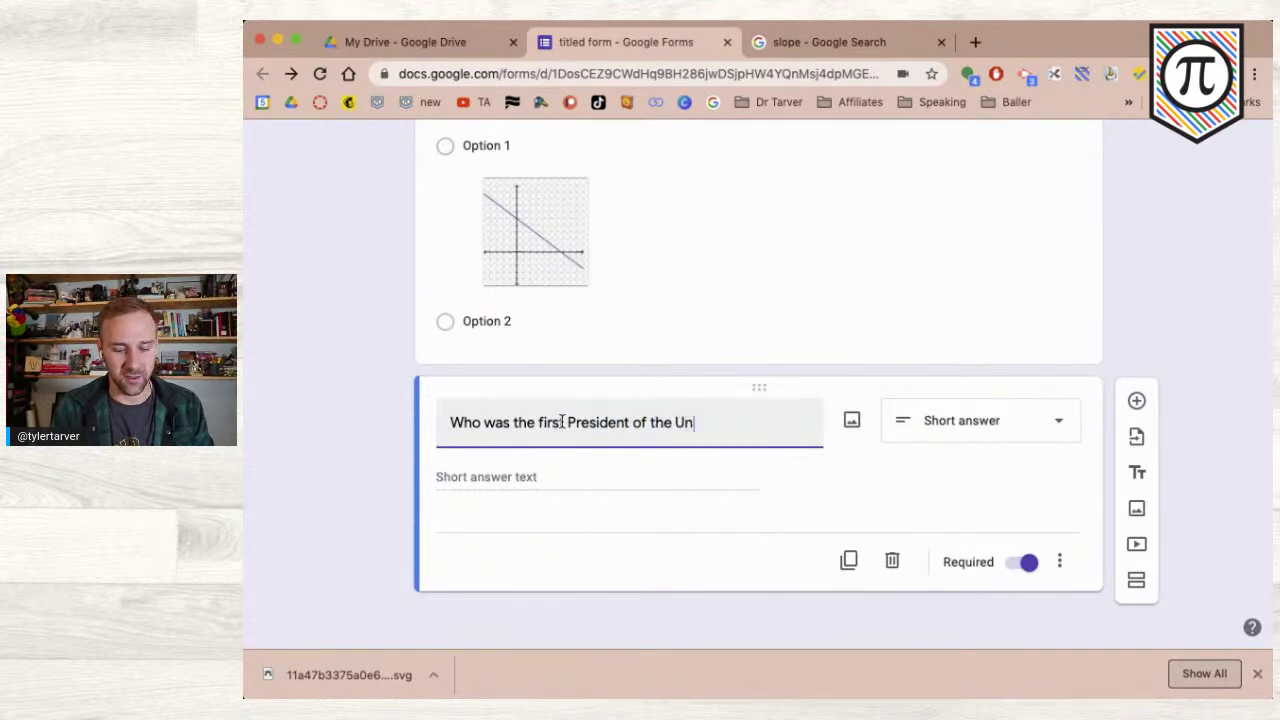
text(ited States?)
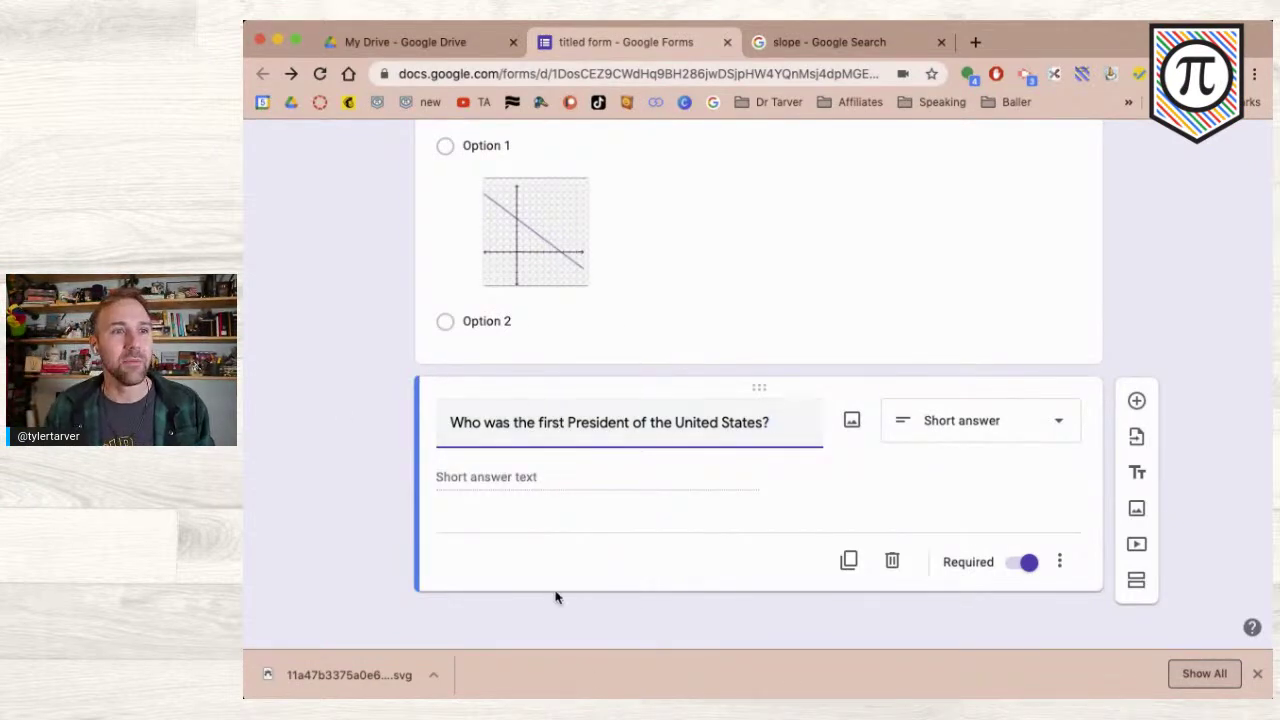
click(488, 478)
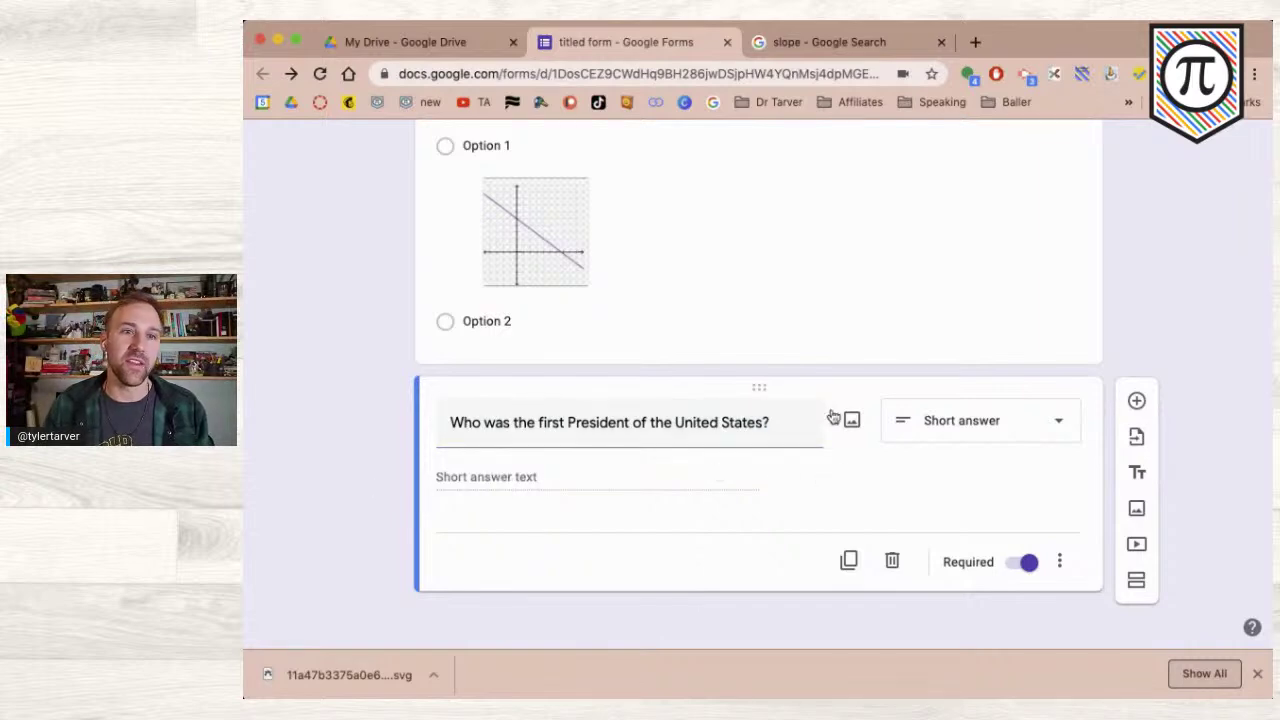
click(983, 434)
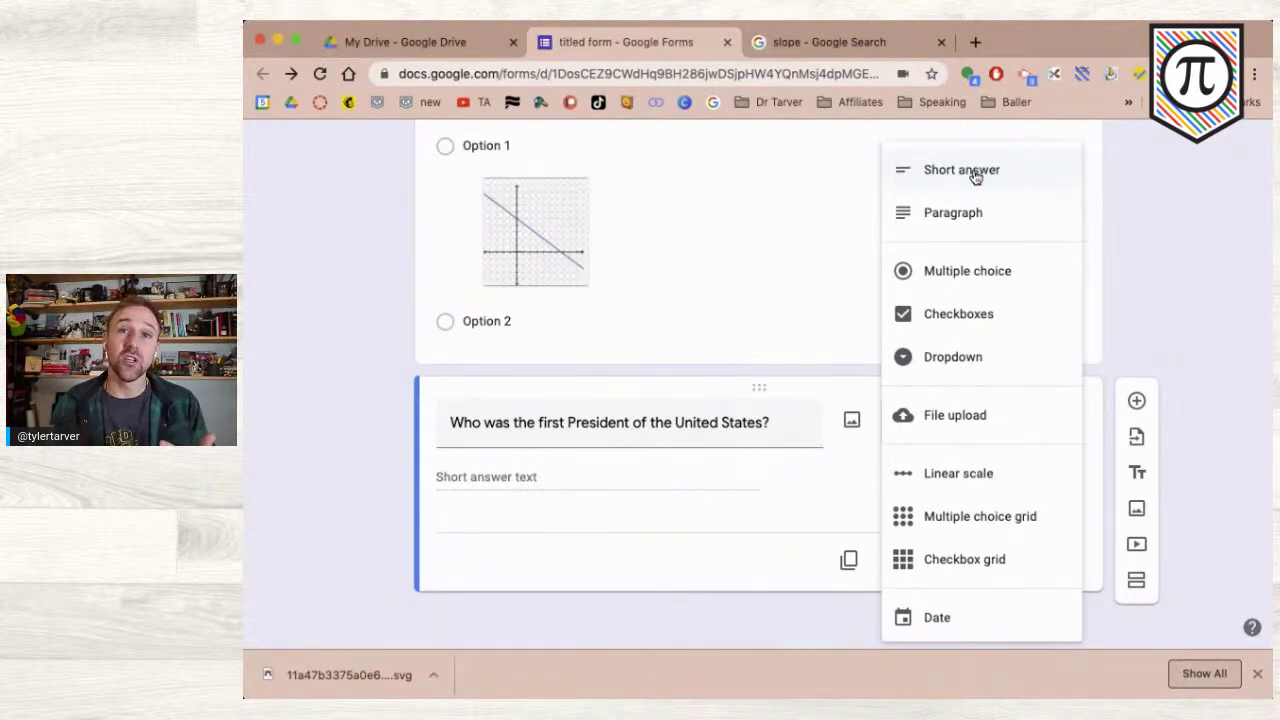
click(377, 486)
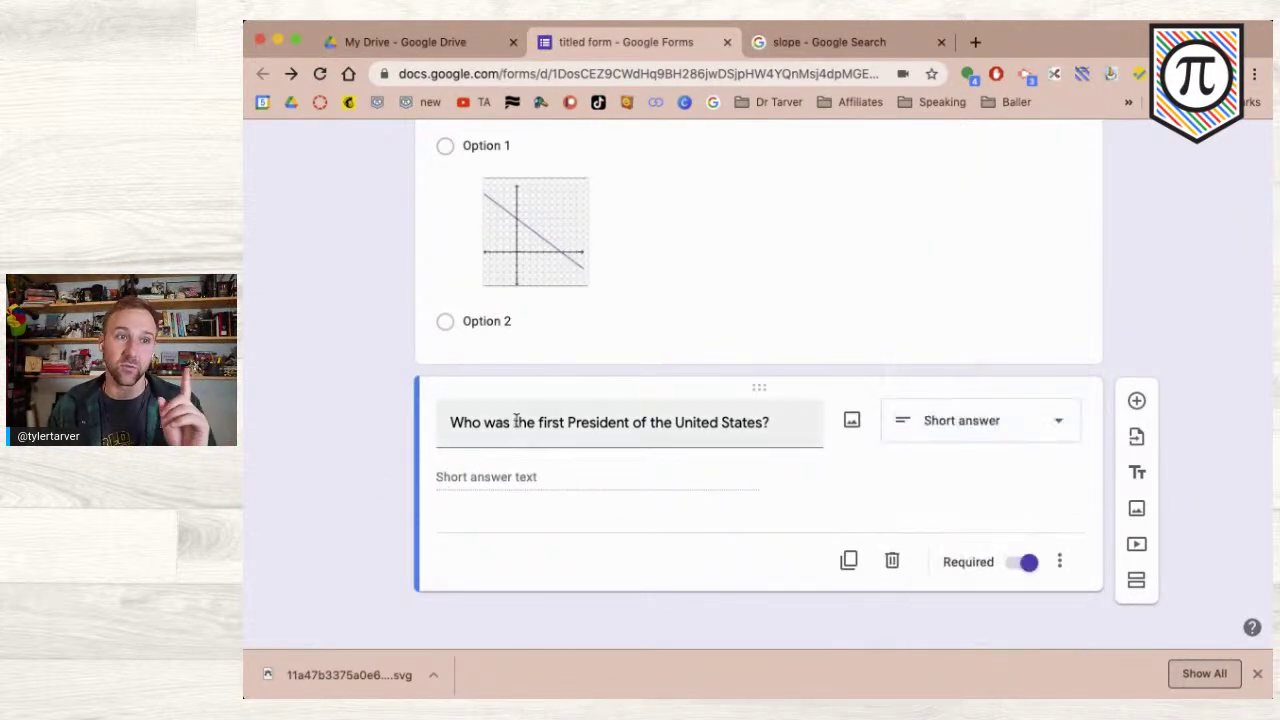
- Duplicate the first-President question, and make the copy a Paragraph question asking about the second President
click(848, 561)
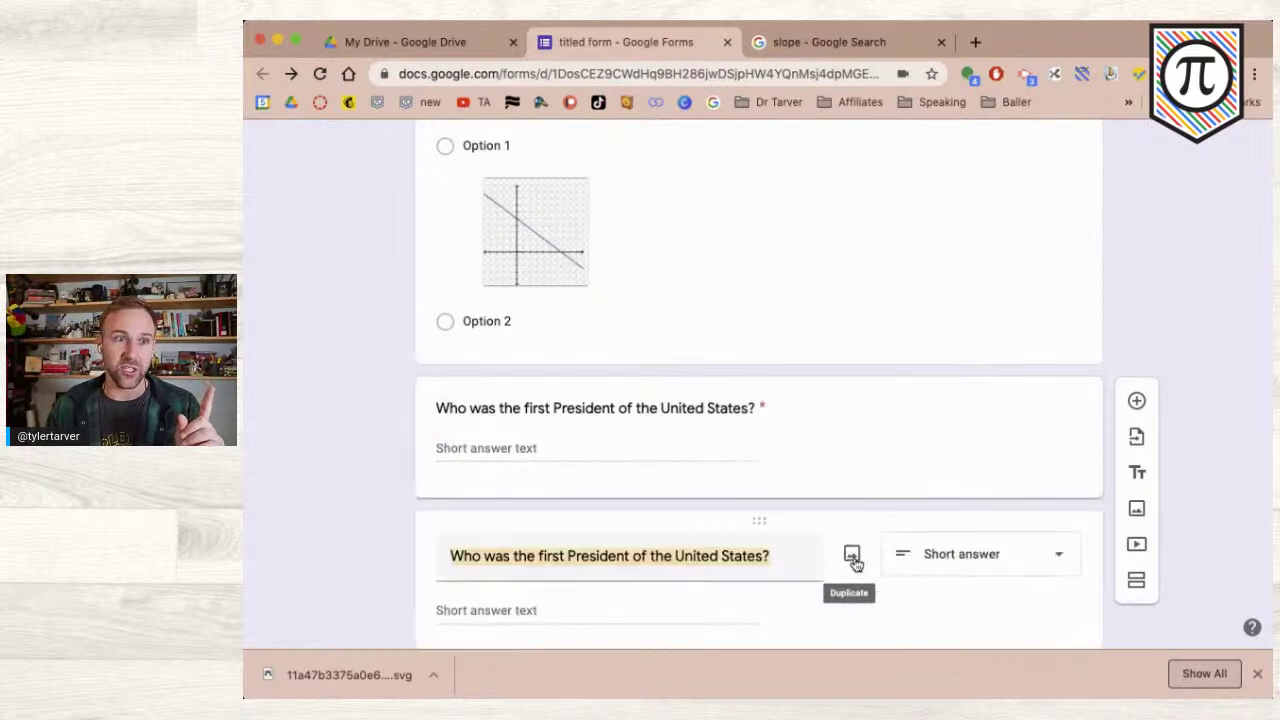
double_click(543, 556)
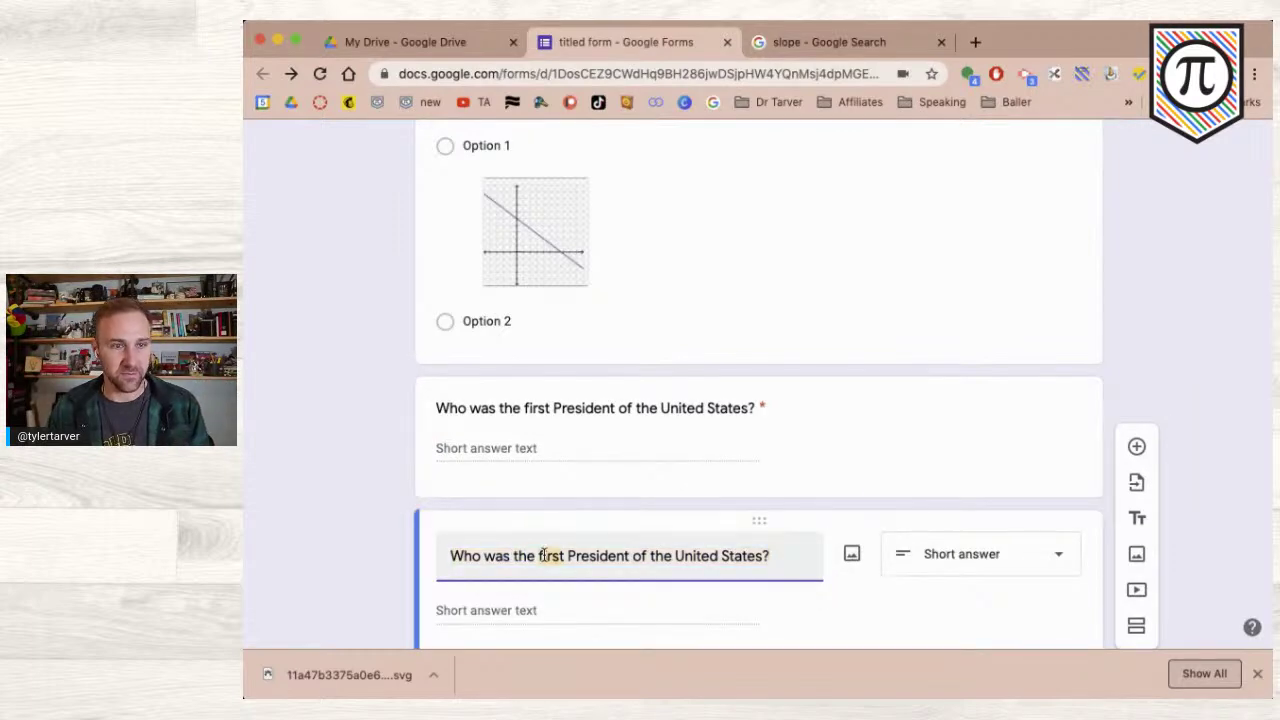
text(second)
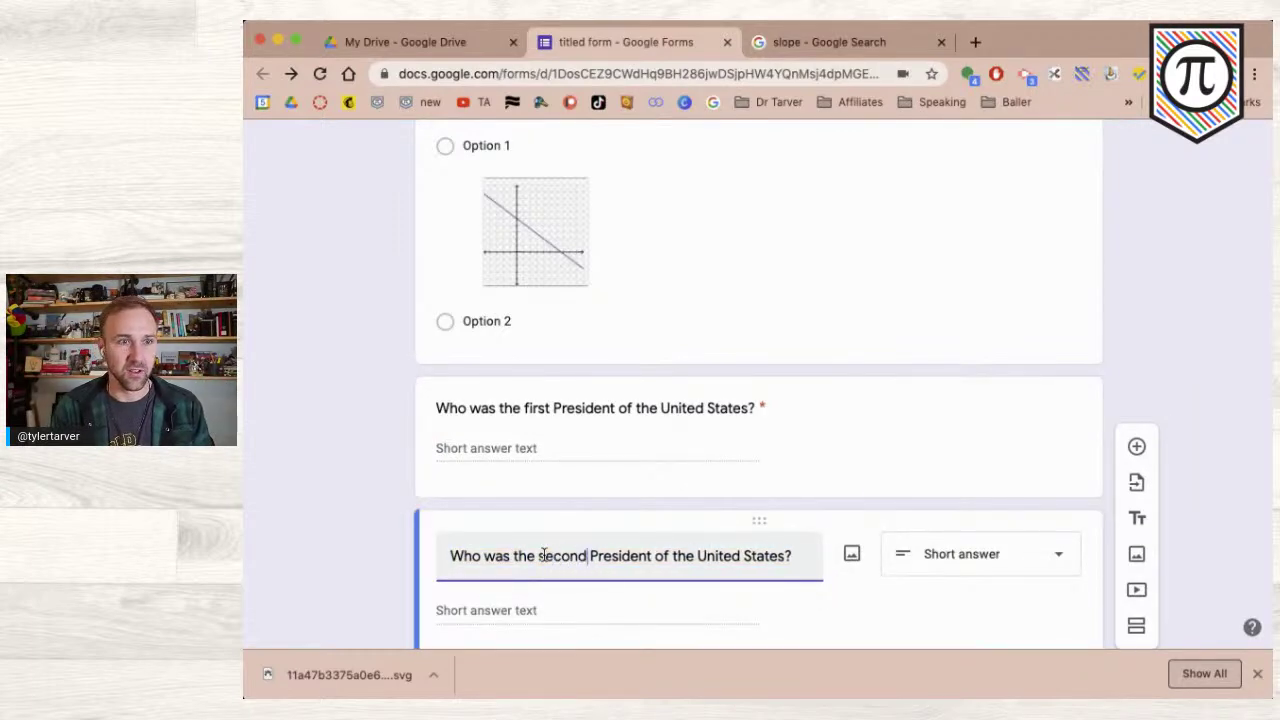
click(985, 540)
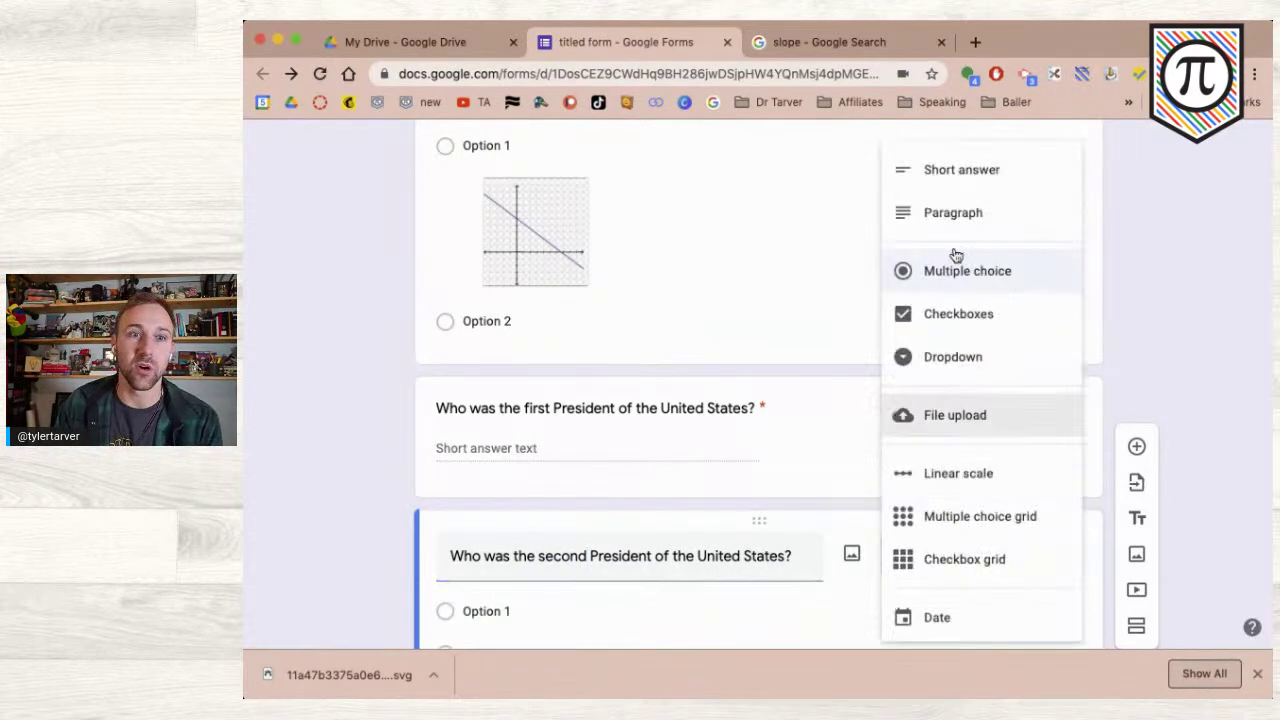
click(950, 214)
- Open the form preview, dismiss the downloads bar, and go through the questions down to the two about Presidents
scroll(1023, 354, up, 15)
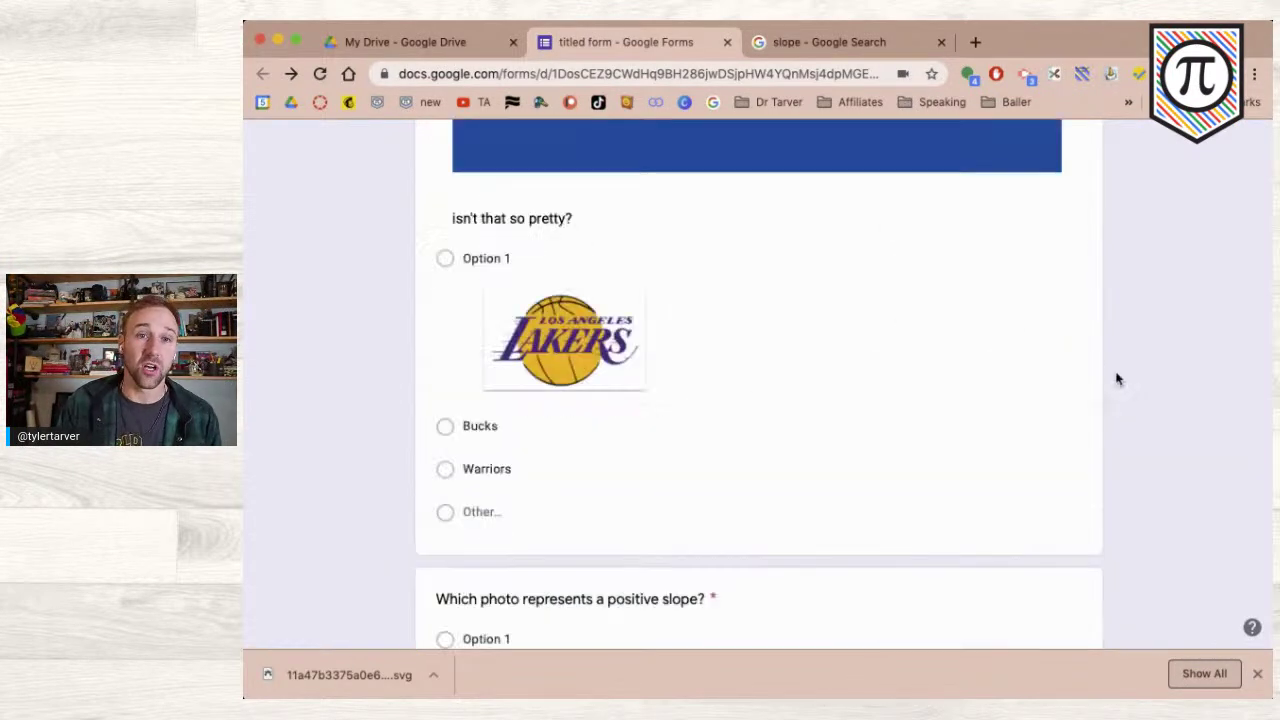
click(1020, 150)
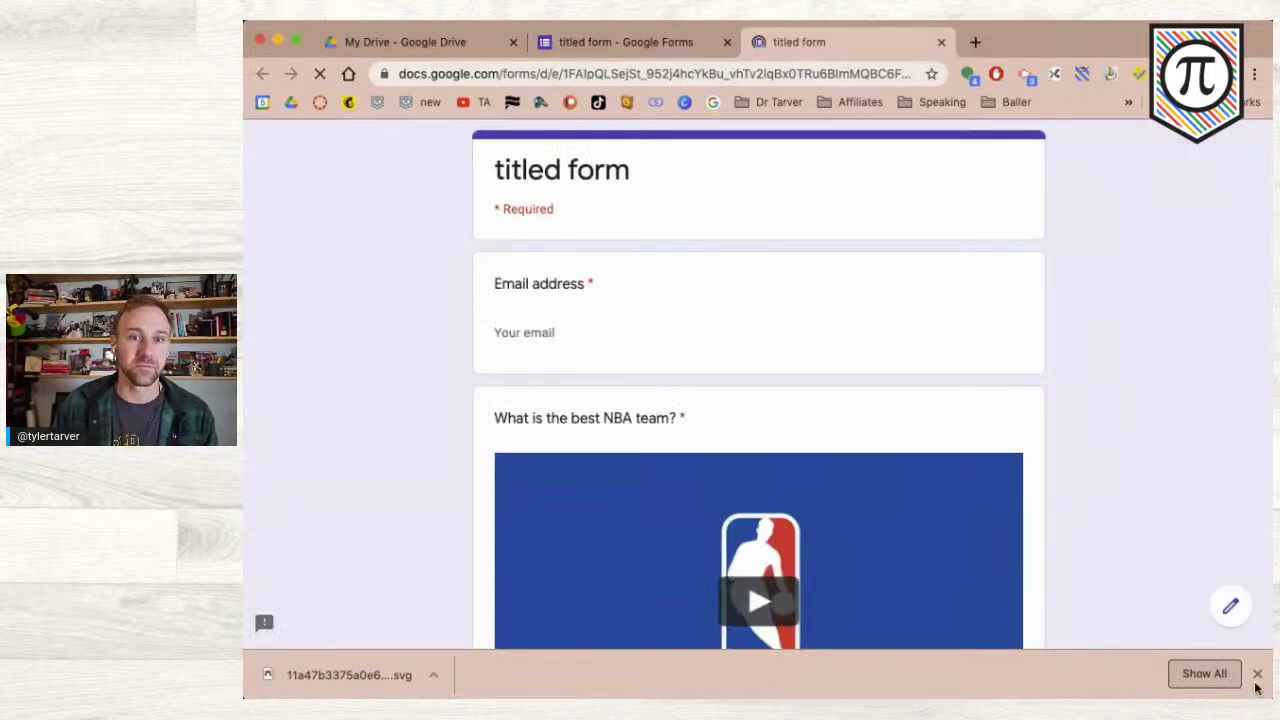
click(1257, 673)
scroll(767, 461, down, 8)
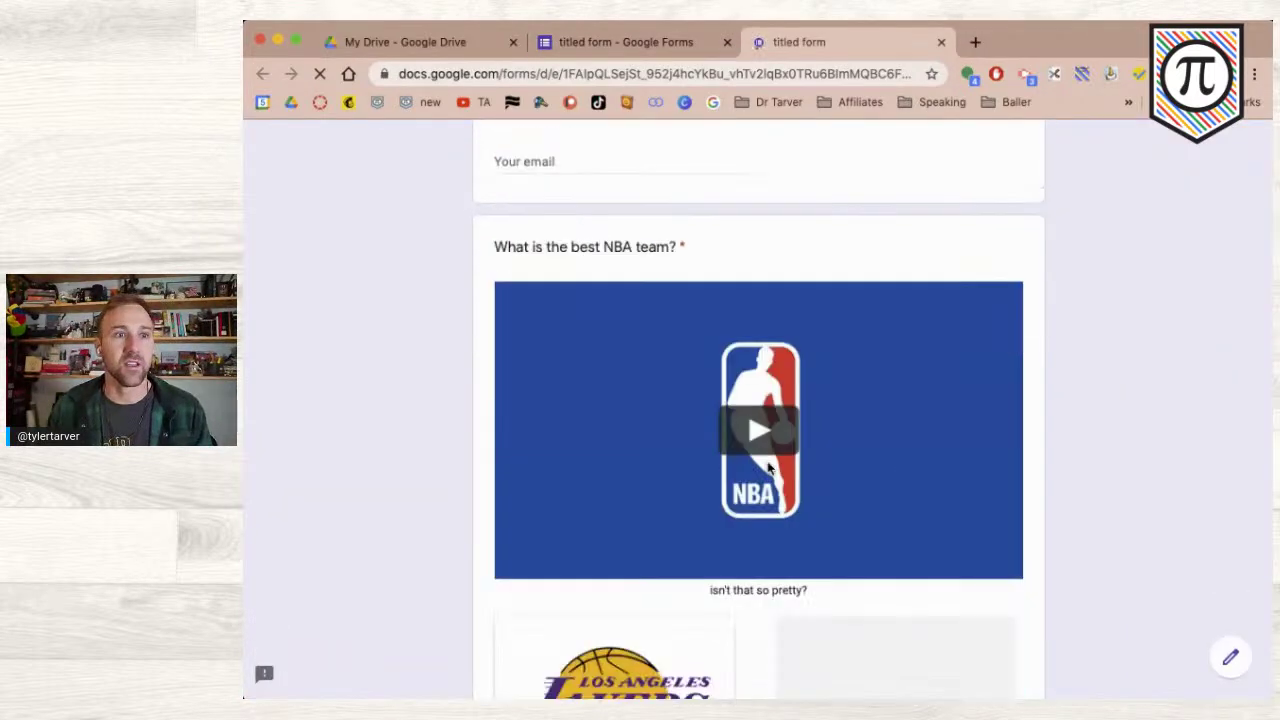
scroll(767, 468, down, 5)
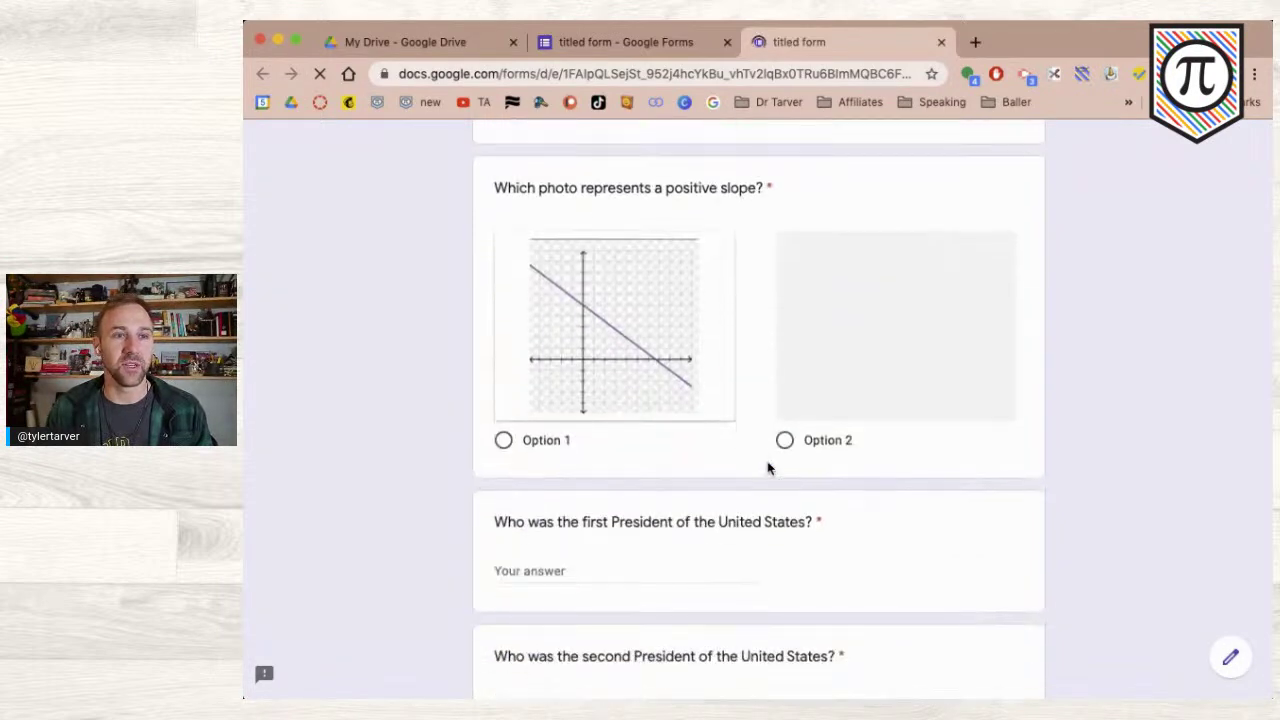
scroll(767, 465, down, 3)
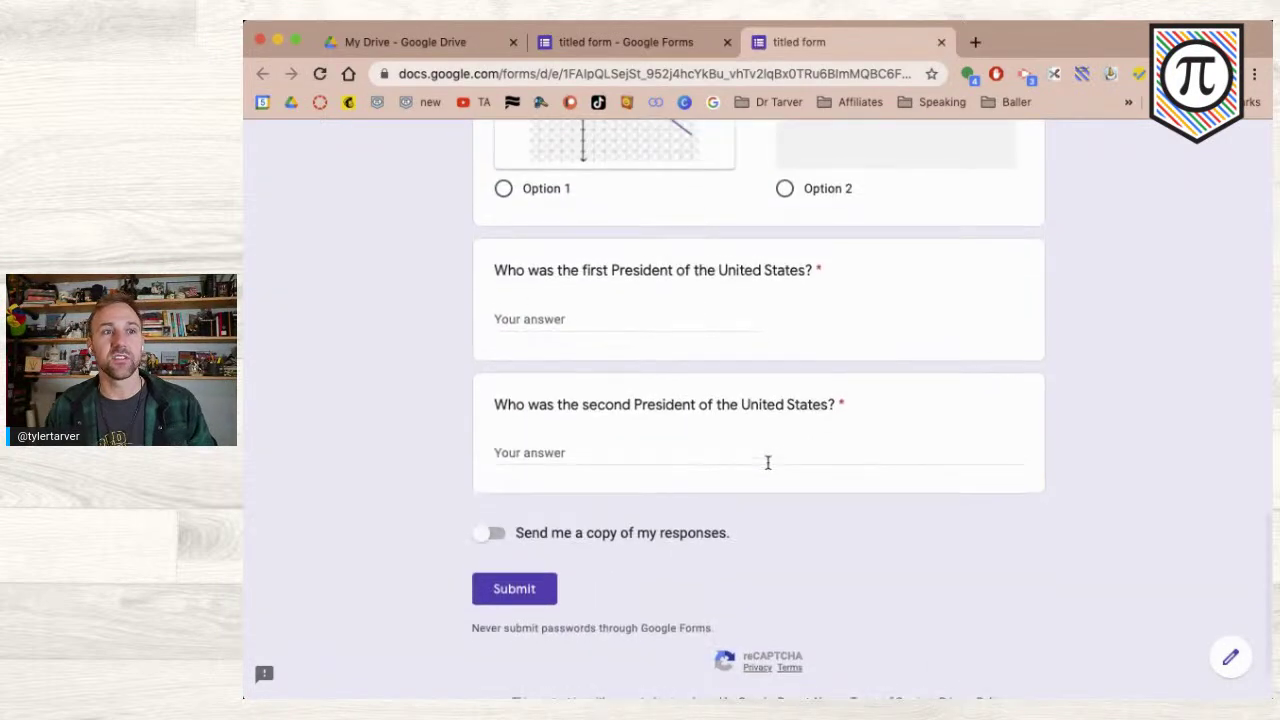
- Compare the short-answer and paragraph answer fields of the two President questions in the preview, and close the preview
click(630, 320)
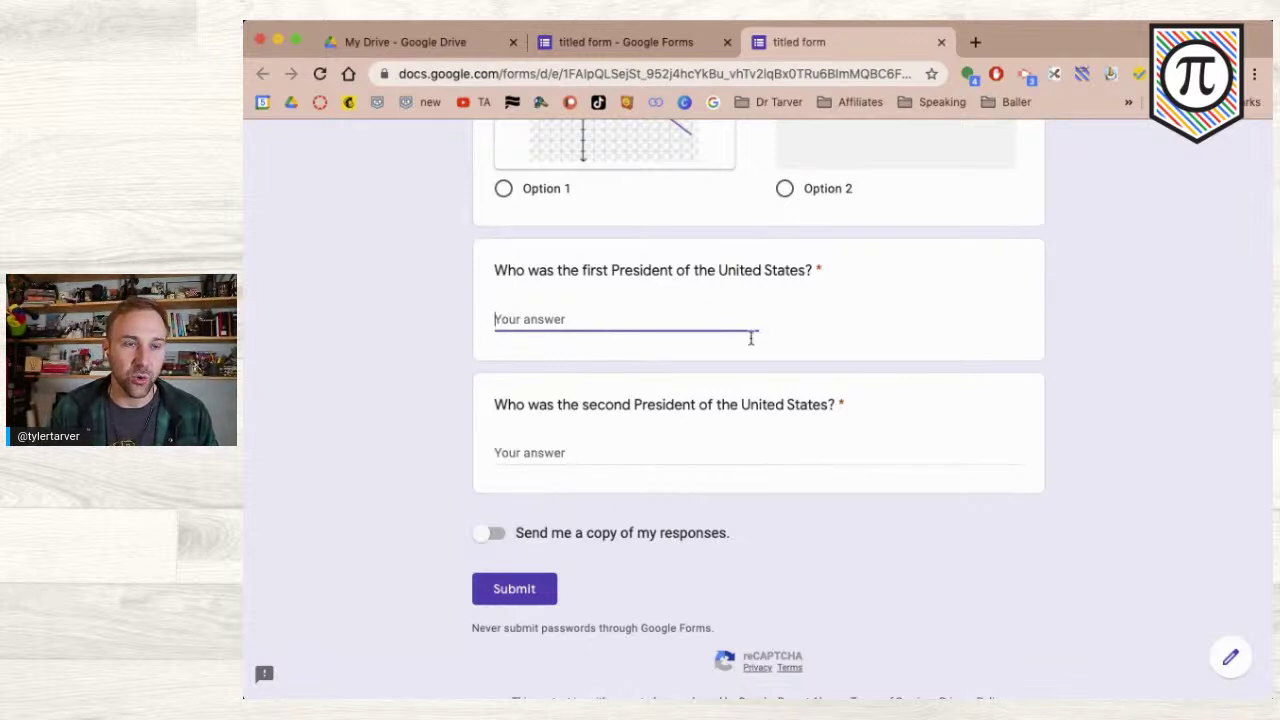
click(728, 460)
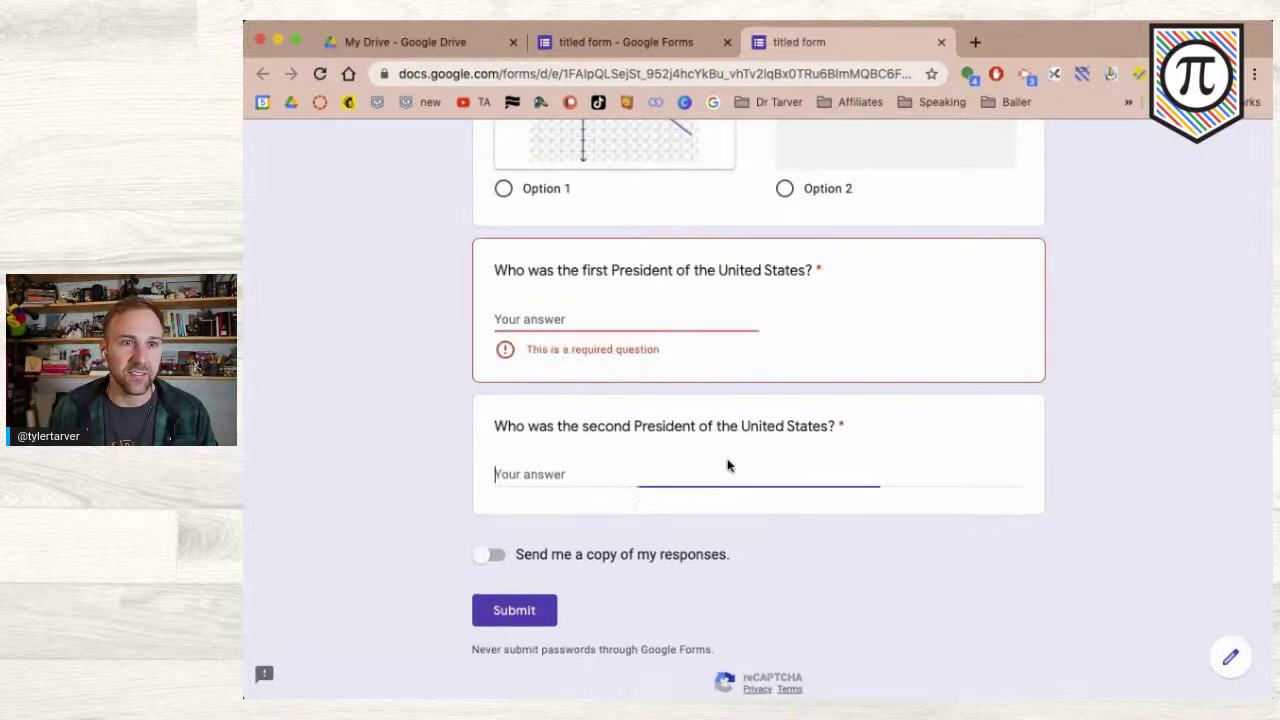
click(608, 323)
click(609, 466)
click(590, 316)
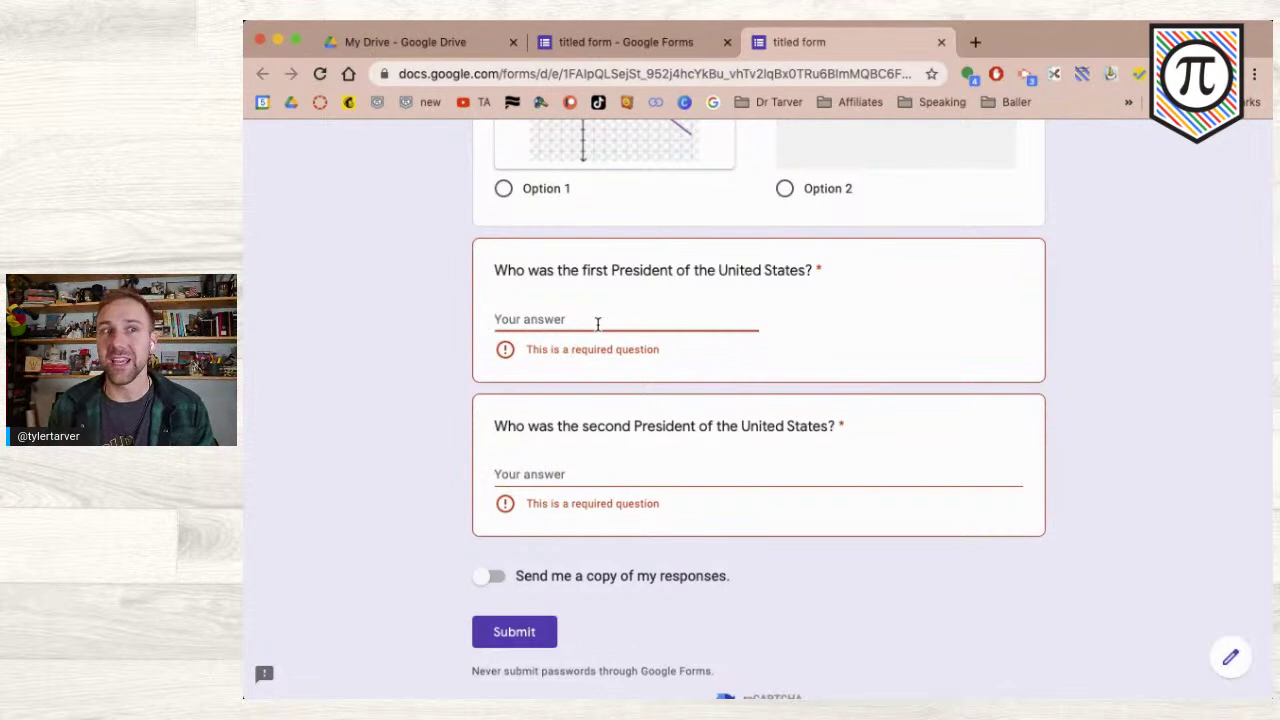
click(940, 43)
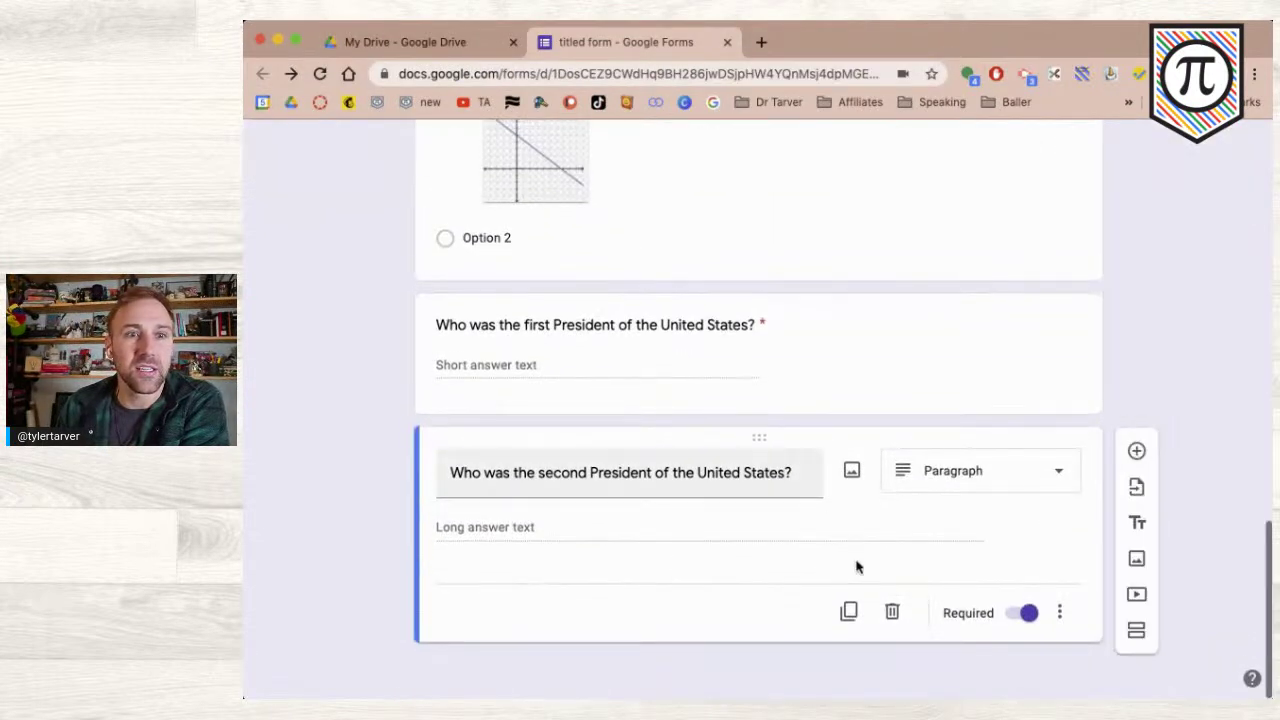
- Change the second-President question to Checkboxes and reword it as "Which teams have won an NBA championship in the past 5 years?"
click(997, 475)
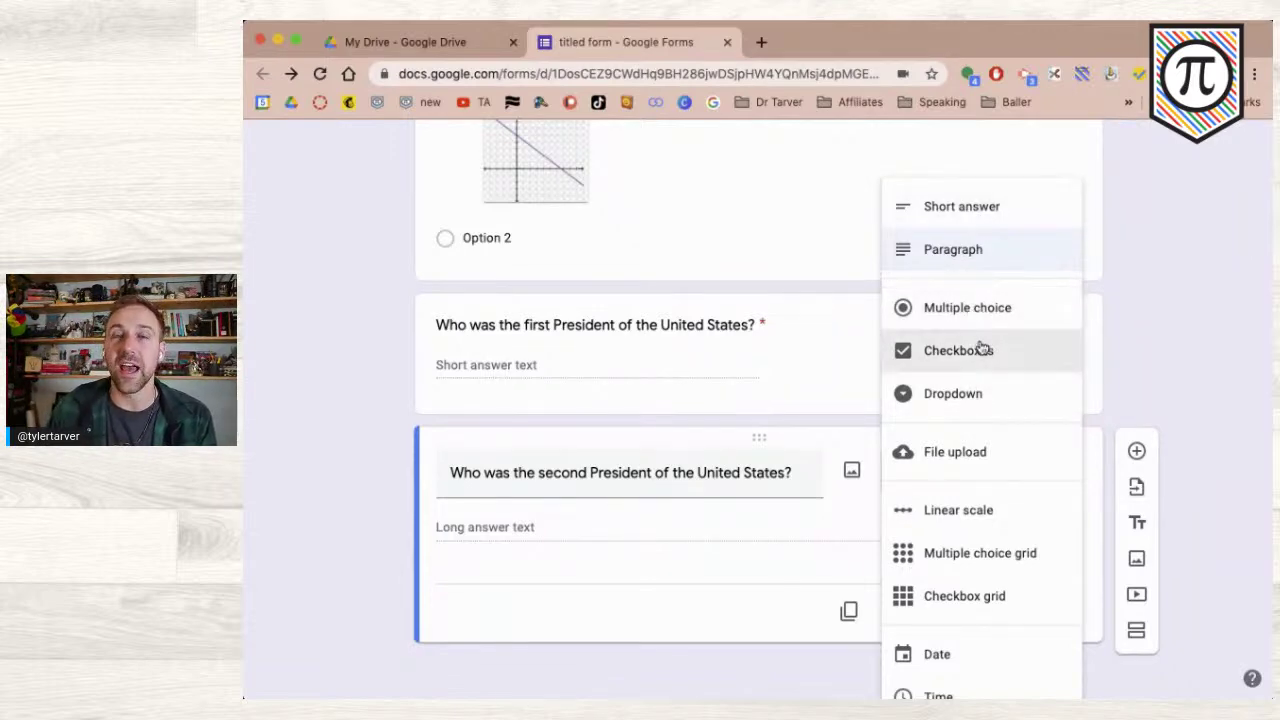
click(981, 348)
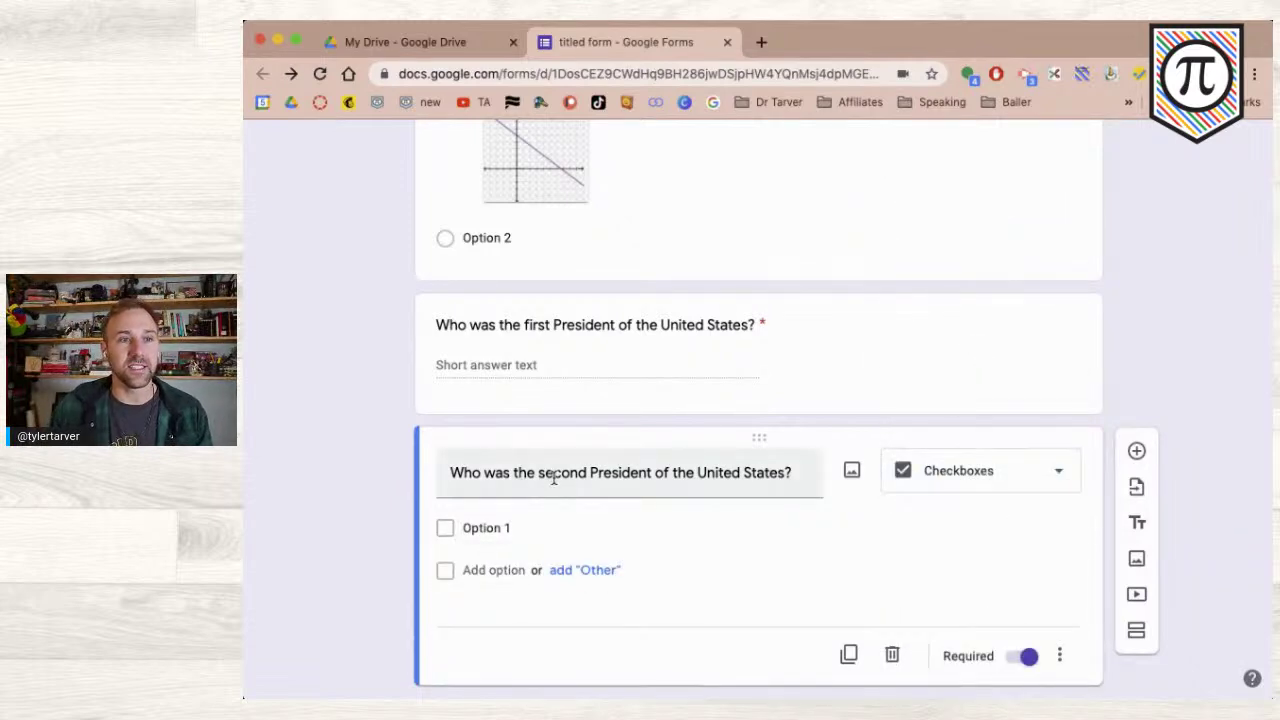
click(527, 528)
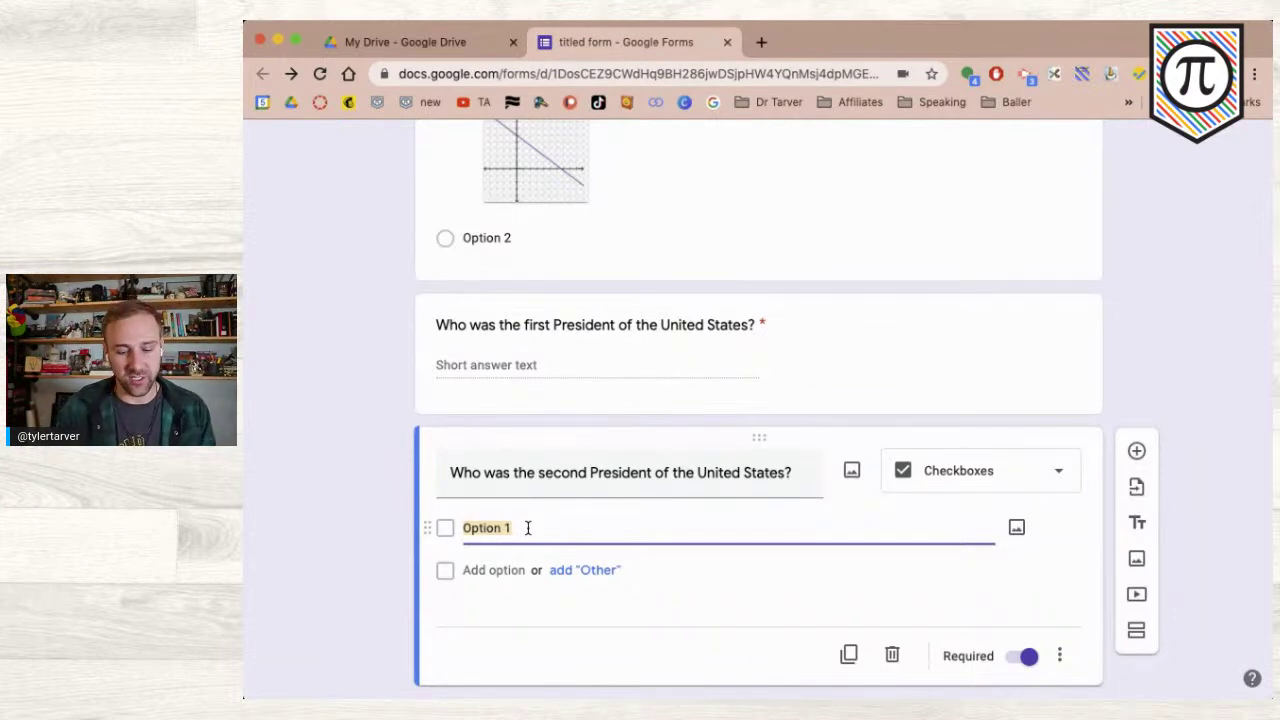
triple_click(560, 478)
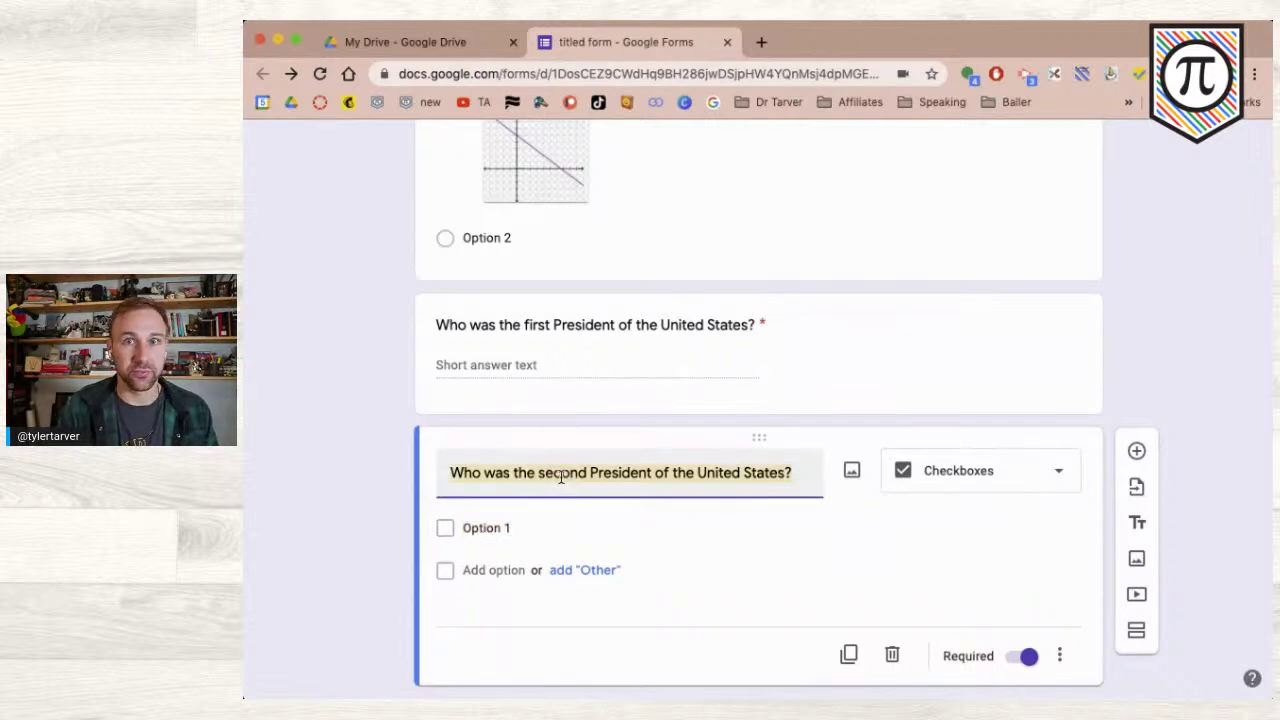
text(Whic)
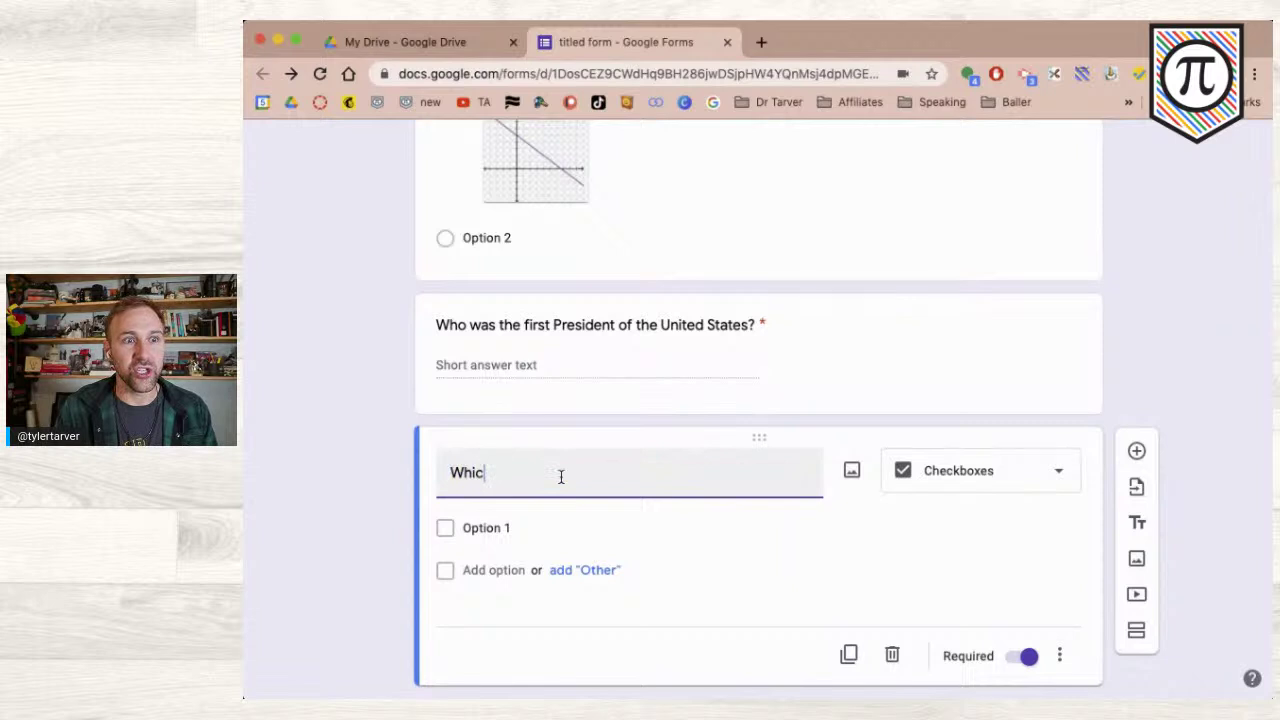
text(h teams have won an NBA championship in the past 5 yr)
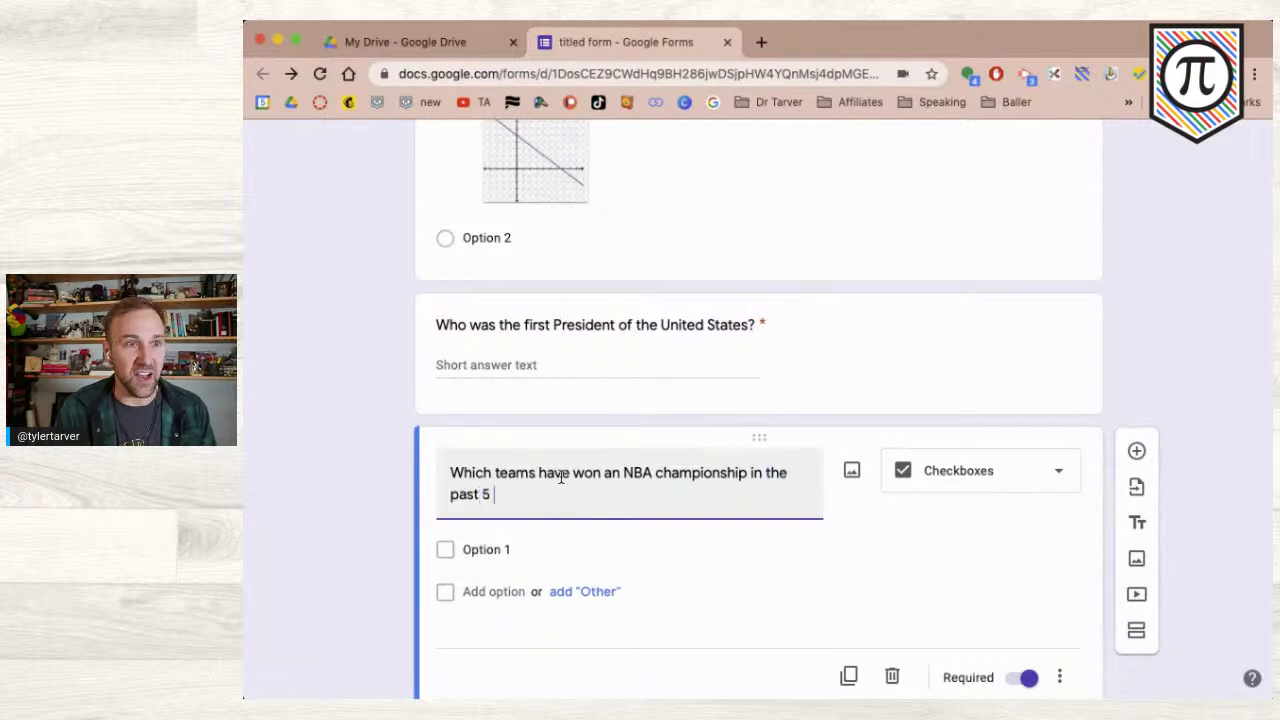
key(BackSpace)
text(ears?)
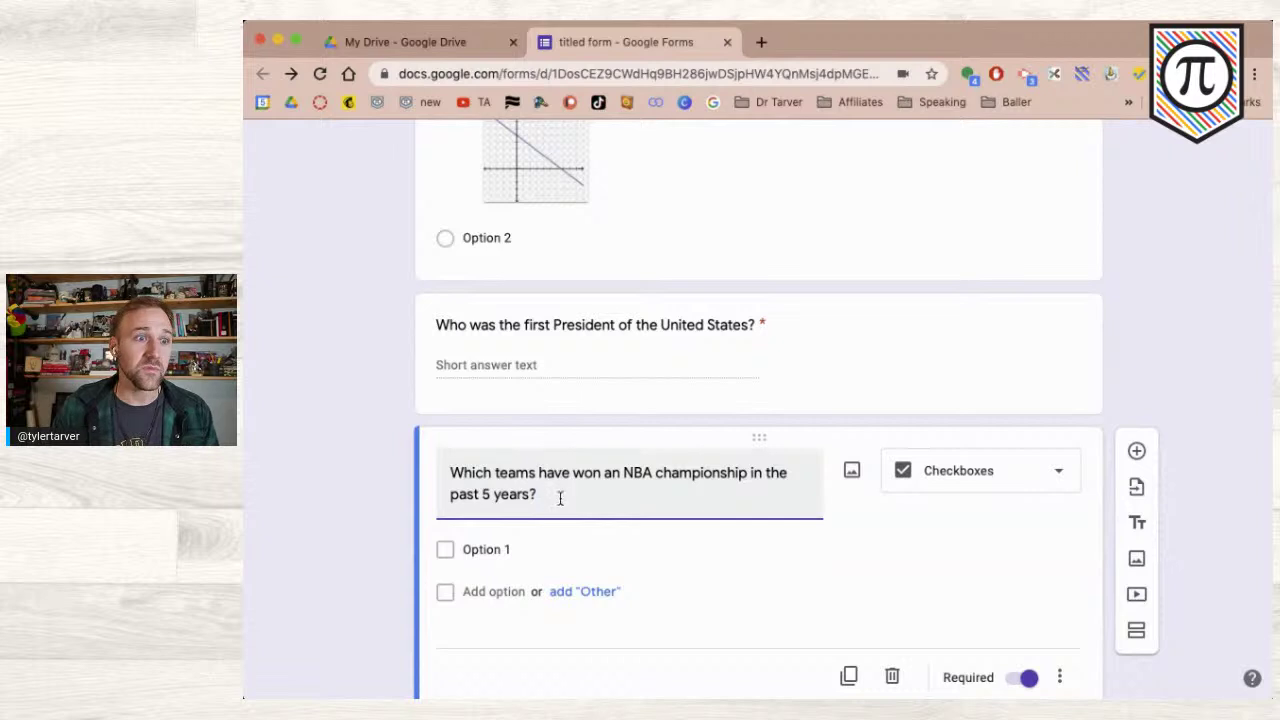
- Fill in the checkbox question's answer options as Warriors, Heat, Bucks, Lakers and Cavs
click(540, 549)
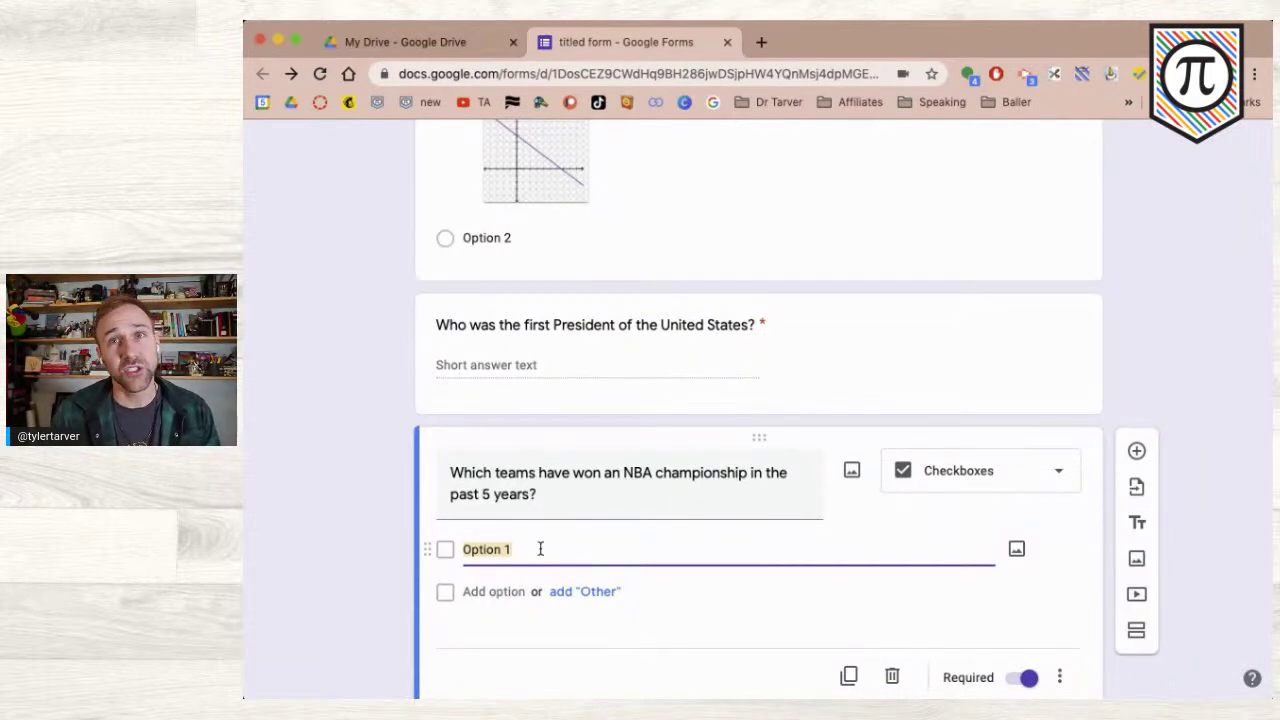
text(Wari)
key(BackSpace)
text(riors)
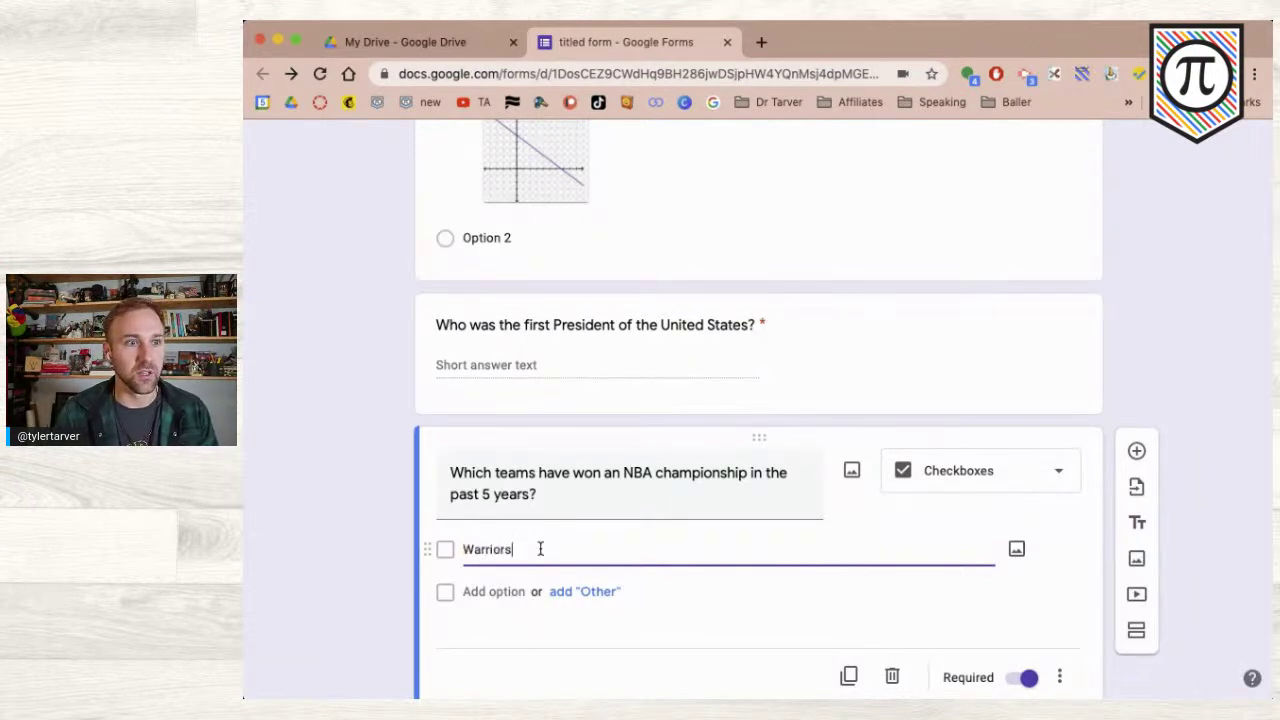
key(Return)
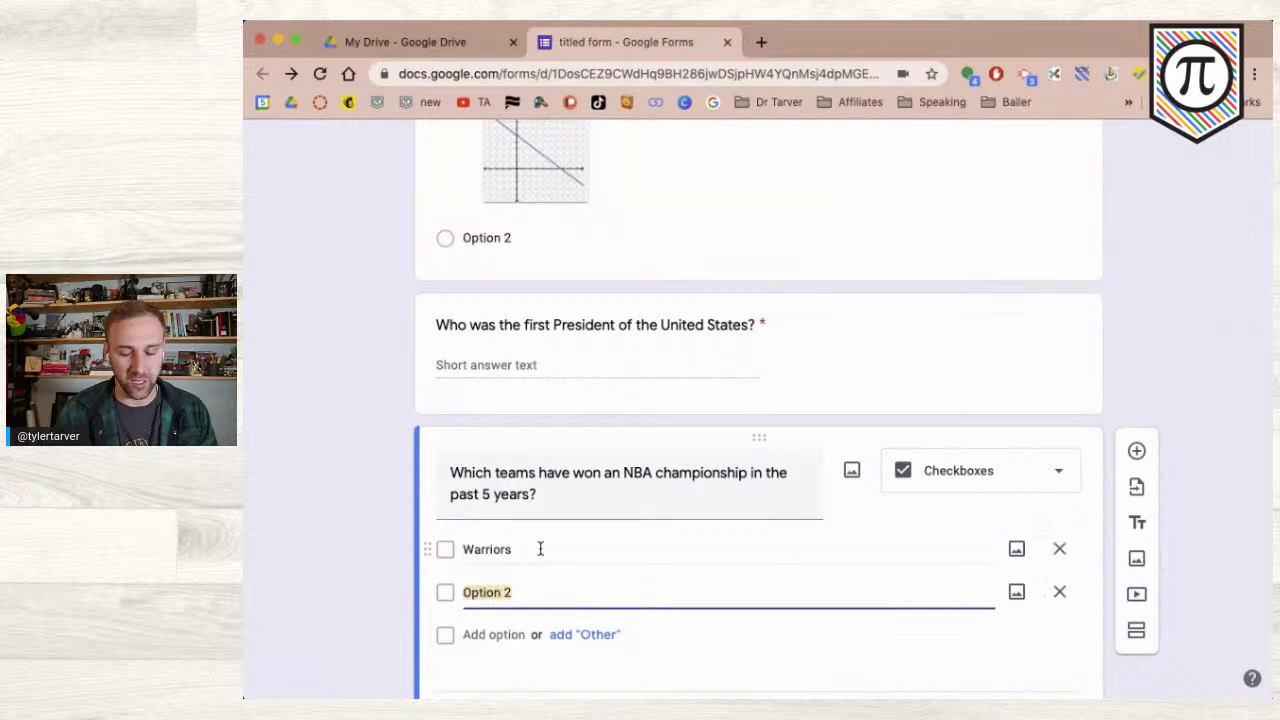
text(Heat)
key(Return)
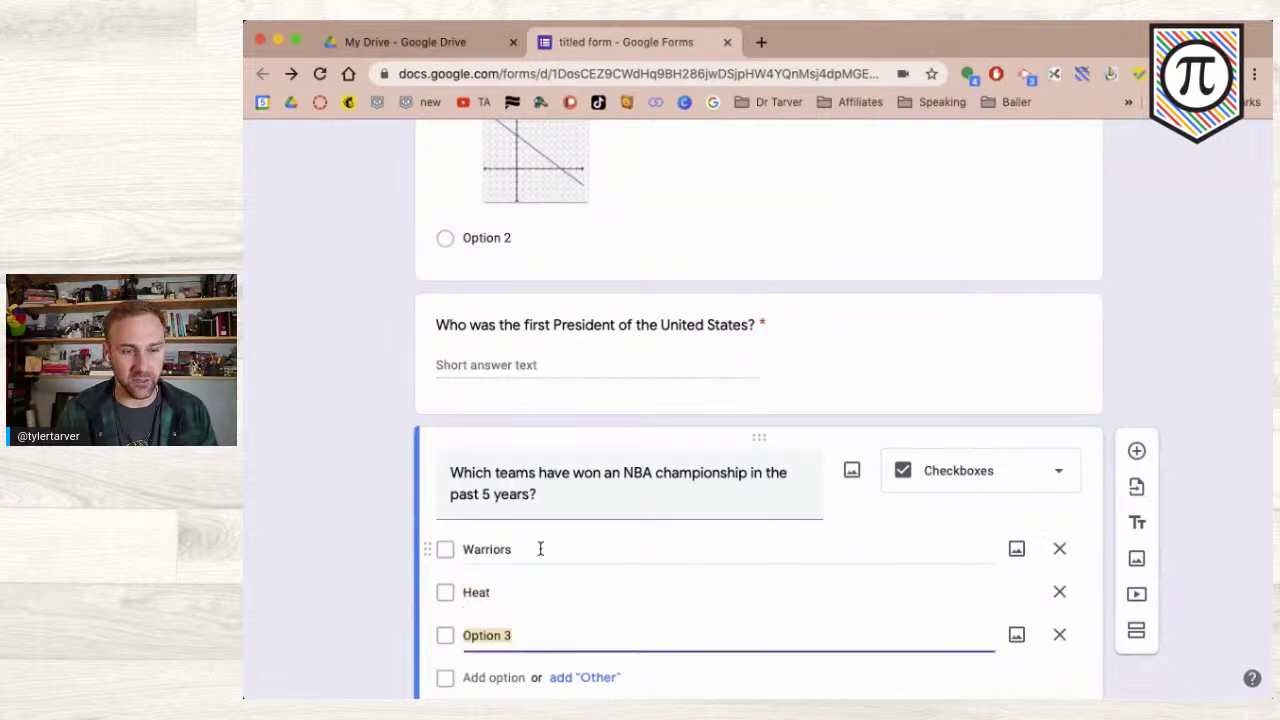
text(Bucks)
key(Return)
text(Lakers)
key(Return)
text(Cavs)
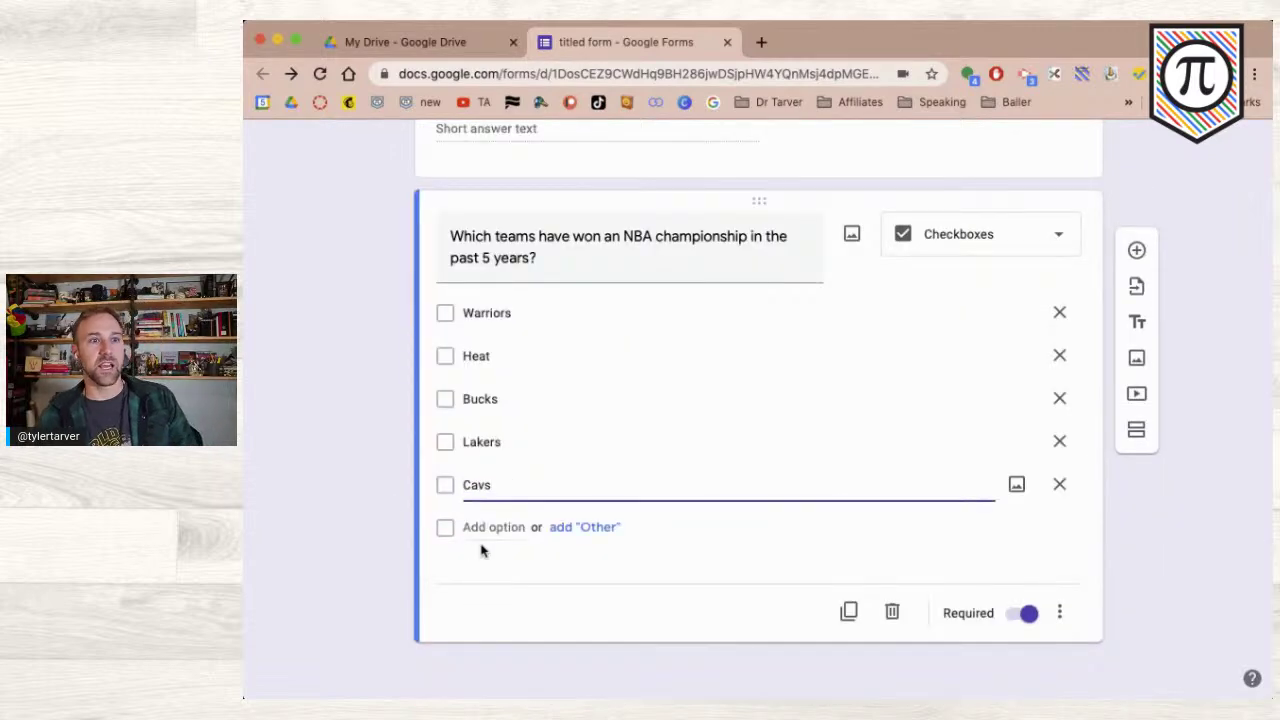
click(340, 434)
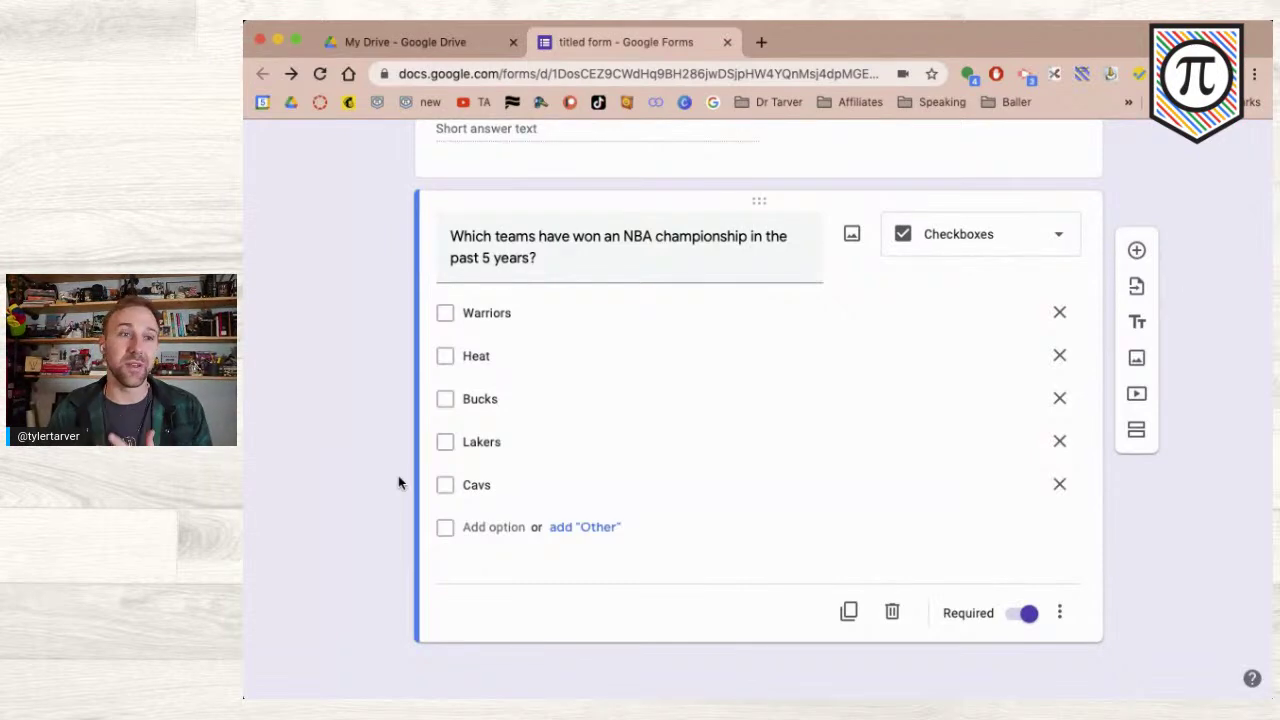
- Open the form preview and go to the checkbox question about NBA championship winners
scroll(1066, 478, up, 20)
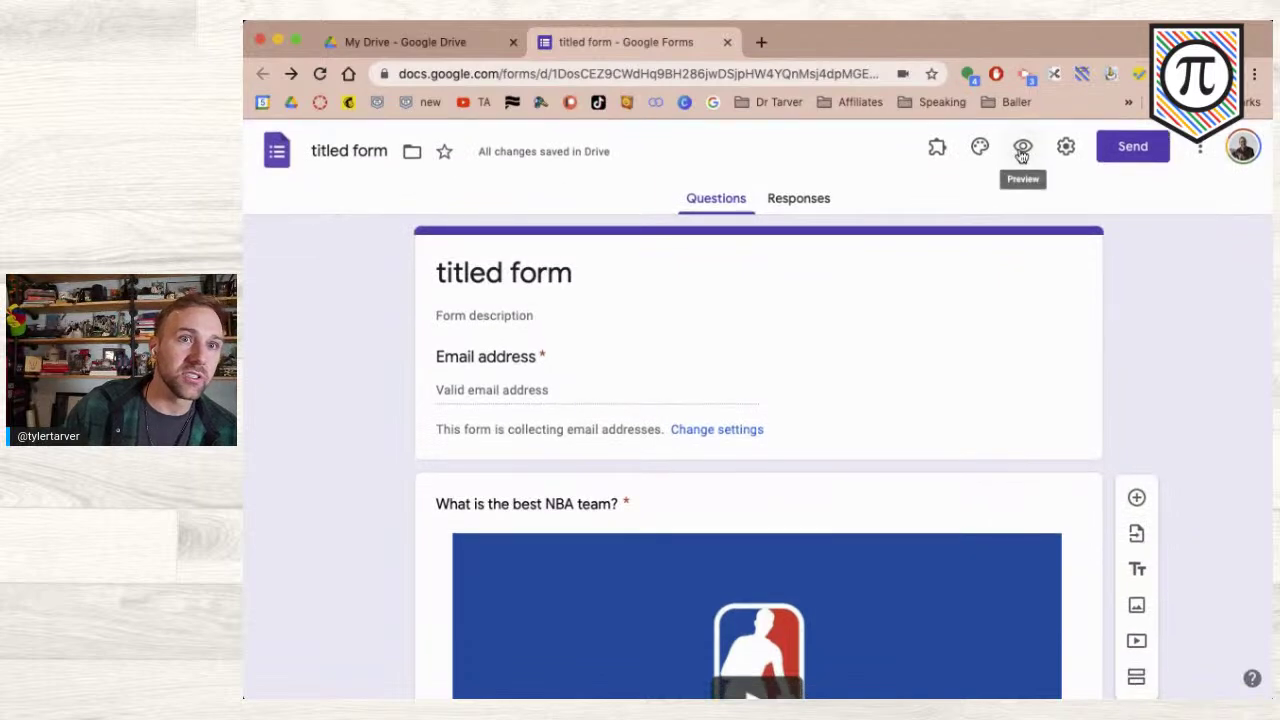
click(1024, 147)
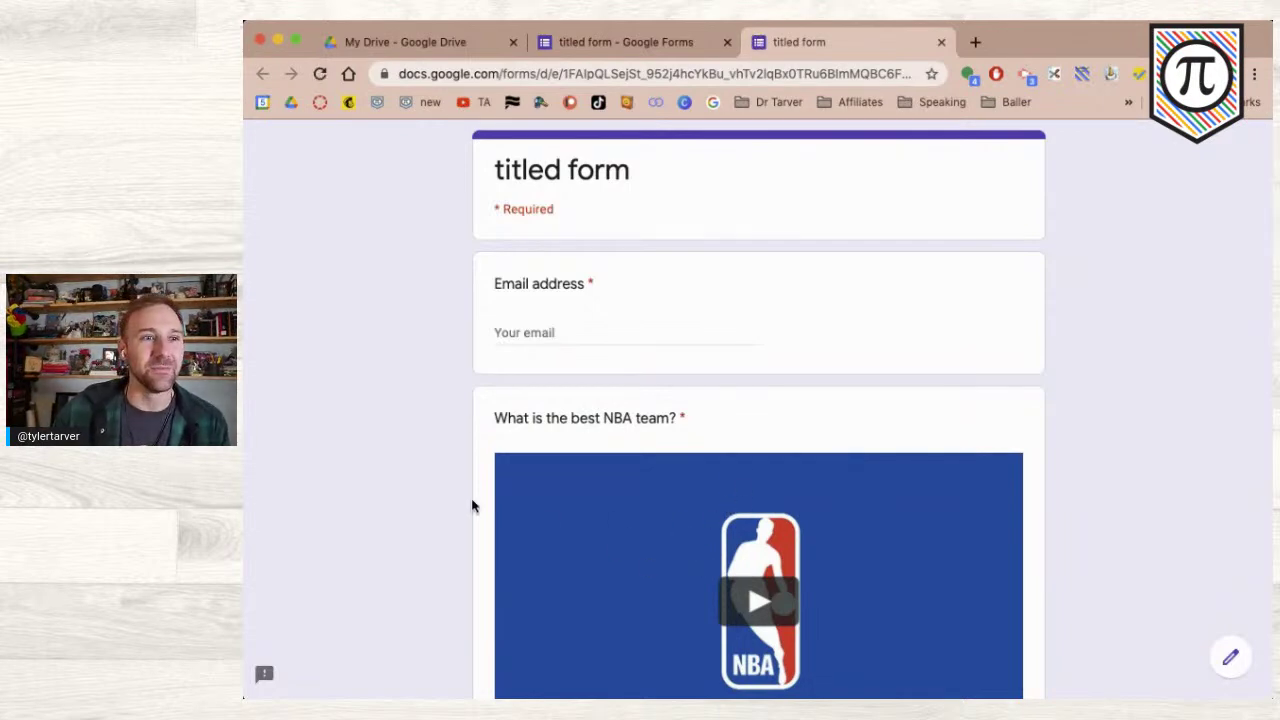
scroll(472, 506, down, 10)
scroll(472, 506, down, 10)
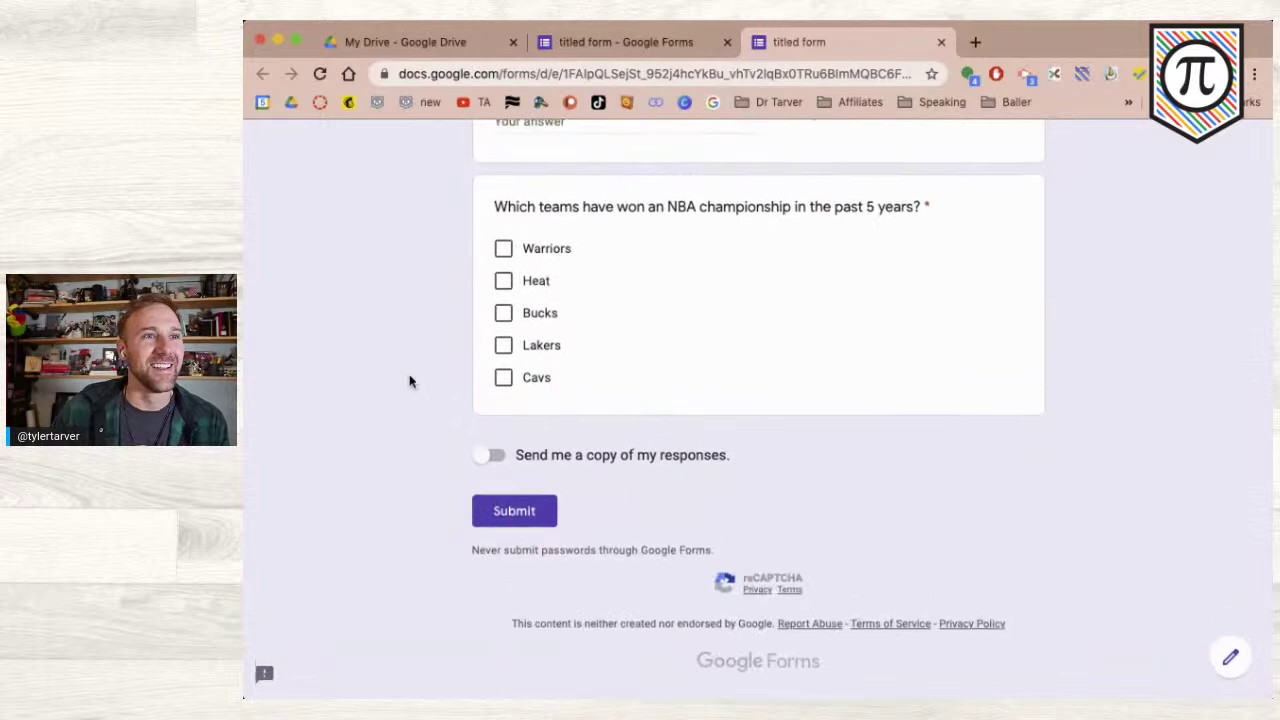
- Test single selection in the preview's best NBA team question by switching between Option 1 and Warriors
scroll(577, 266, up, 5)
scroll(520, 360, up, 5)
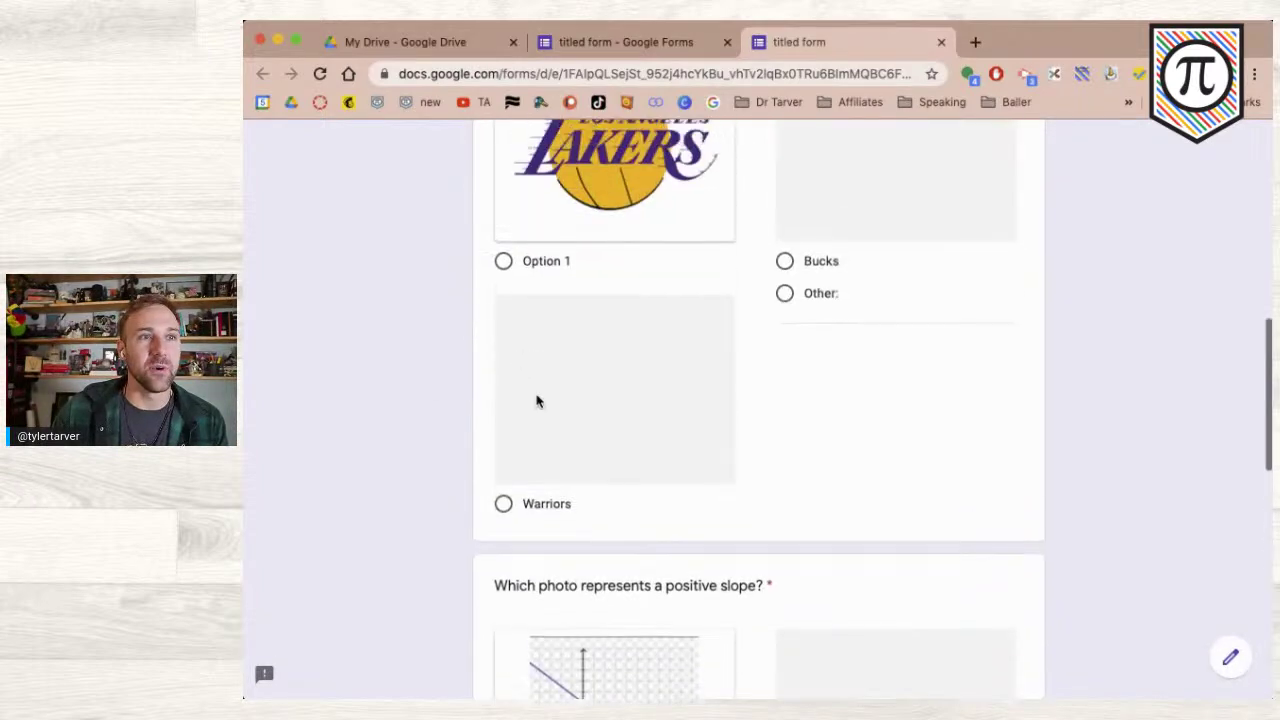
scroll(510, 268, down, 1)
click(504, 226)
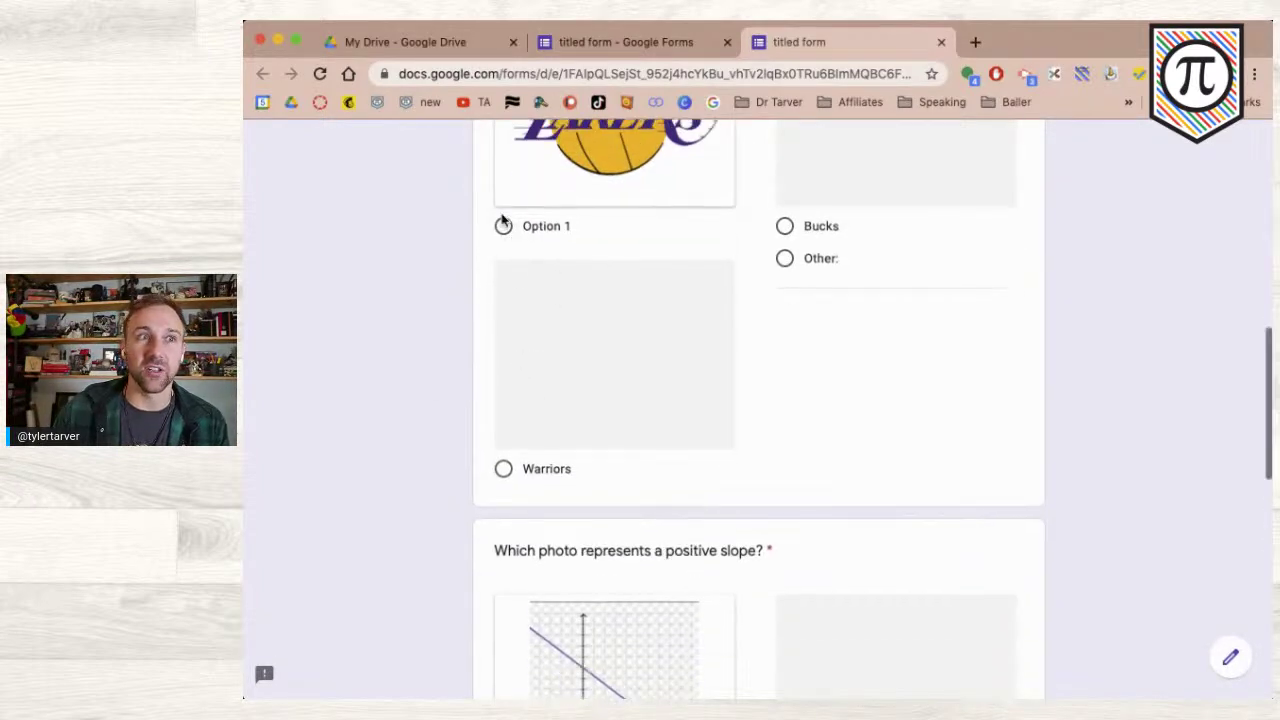
click(503, 469)
click(504, 228)
- Test multiple selection in the preview's NBA championship question by ticking Warriors, Lakers and Cavs
scroll(466, 350, down, 10)
click(503, 248)
click(503, 345)
click(503, 377)
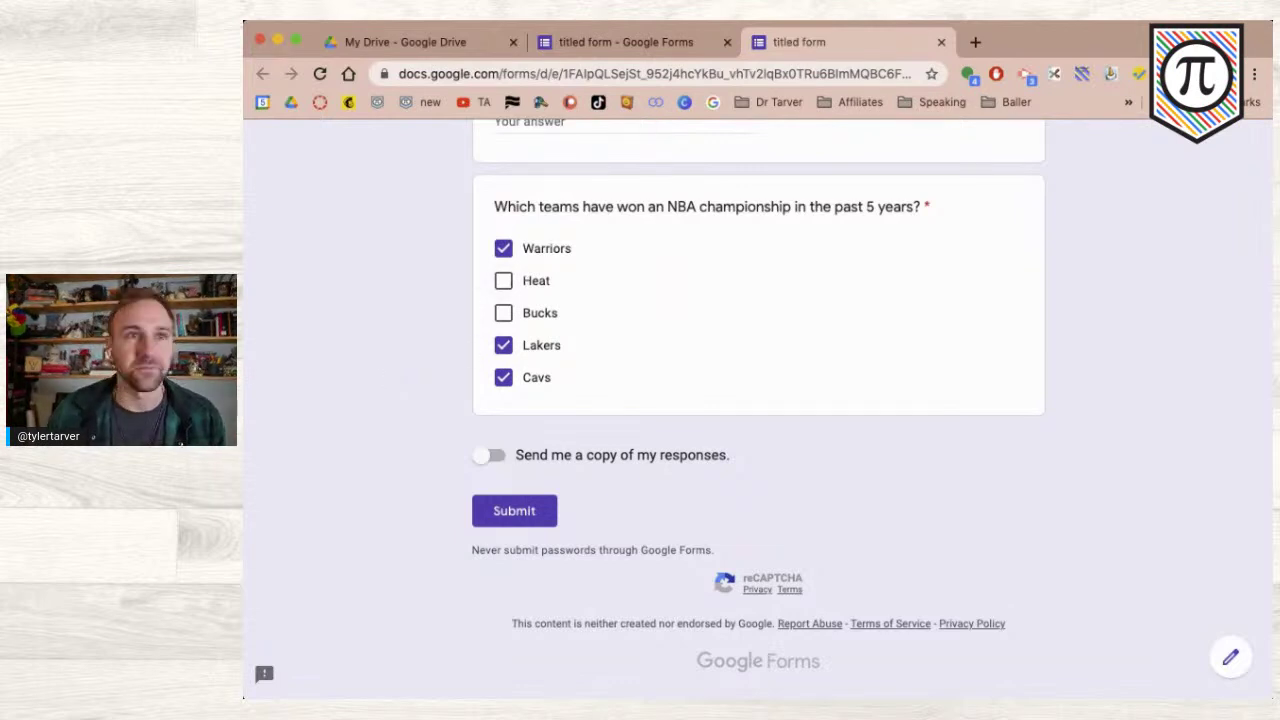
- Return to the form editor and add a Dropdown question after the NBA championship question
click(593, 44)
scroll(369, 462, down, 15)
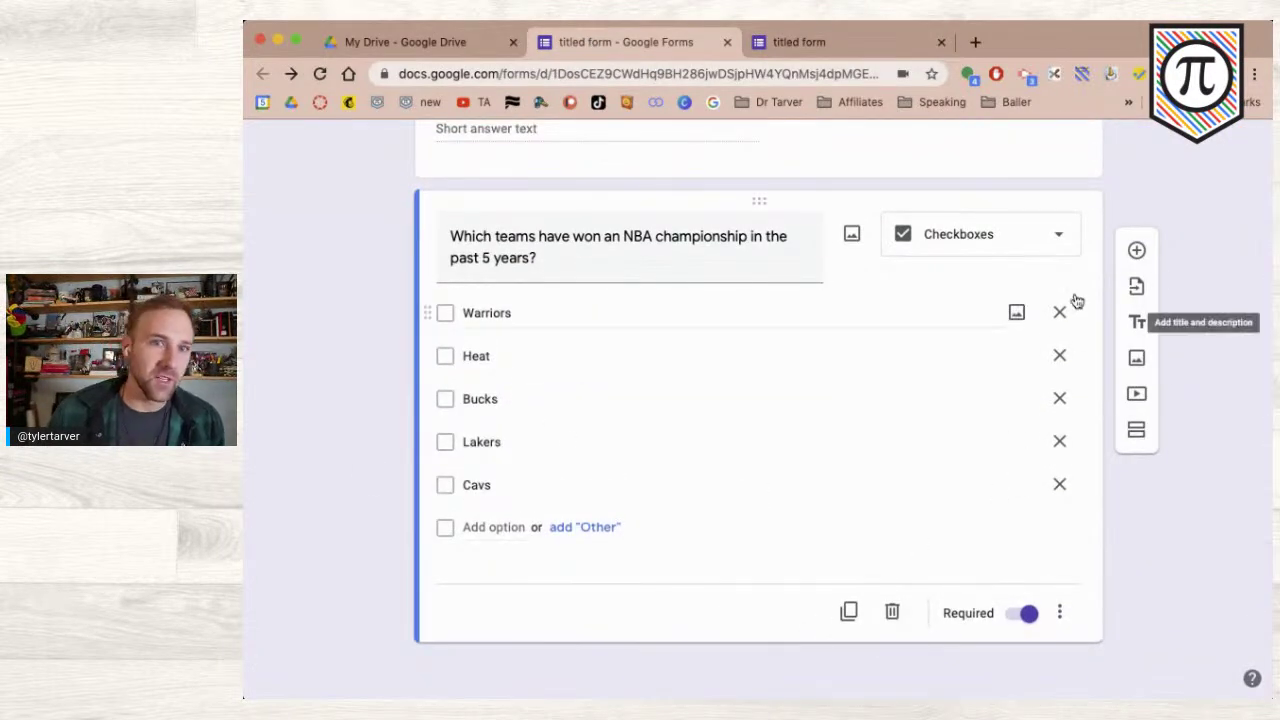
click(1138, 252)
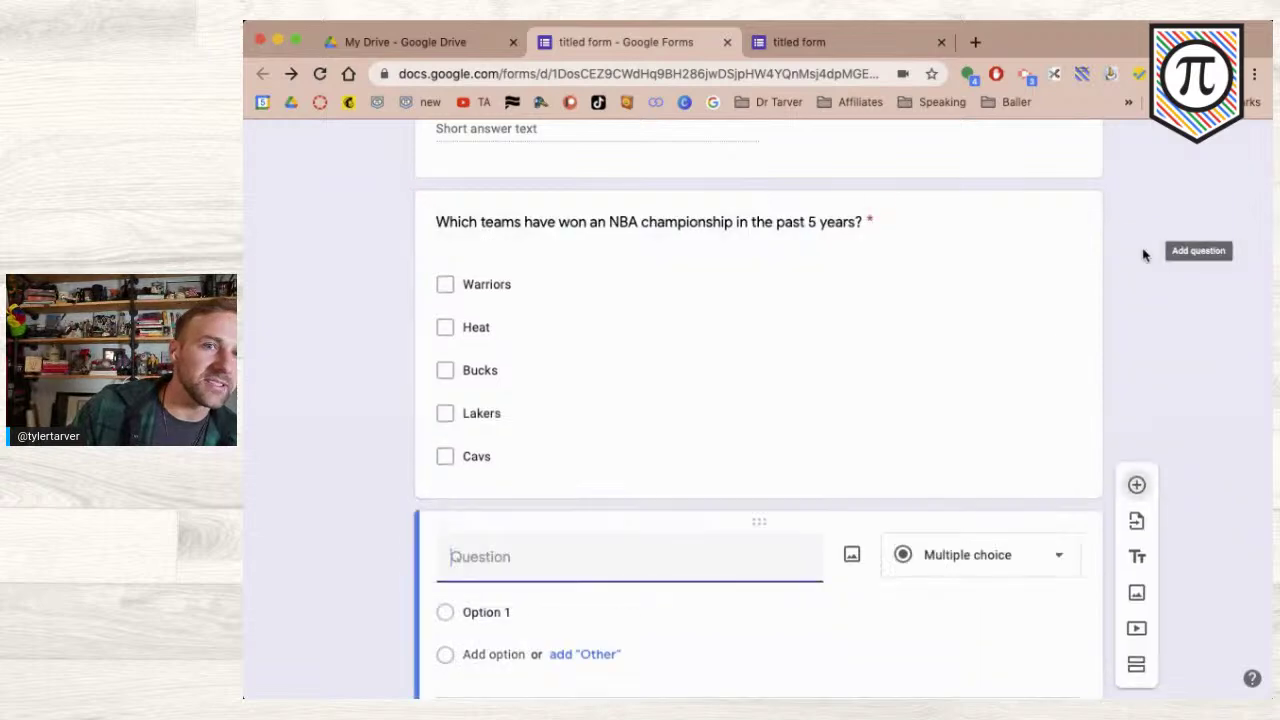
click(1026, 557)
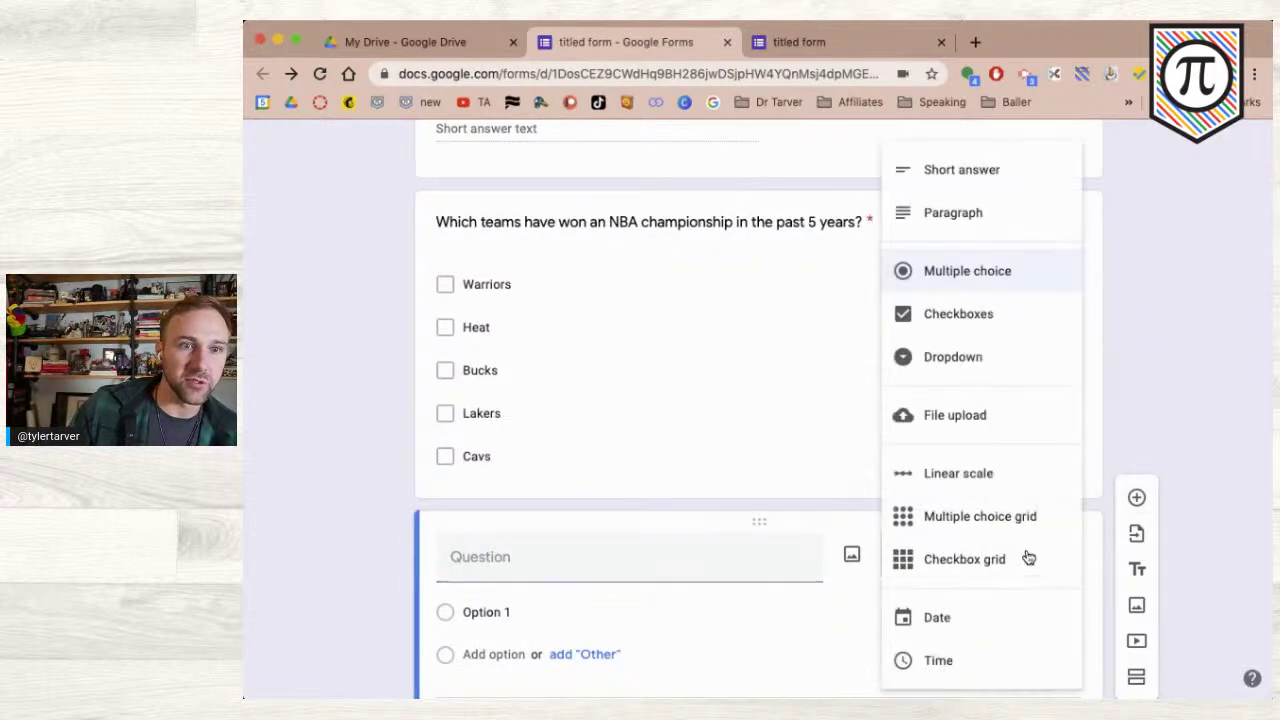
click(967, 358)
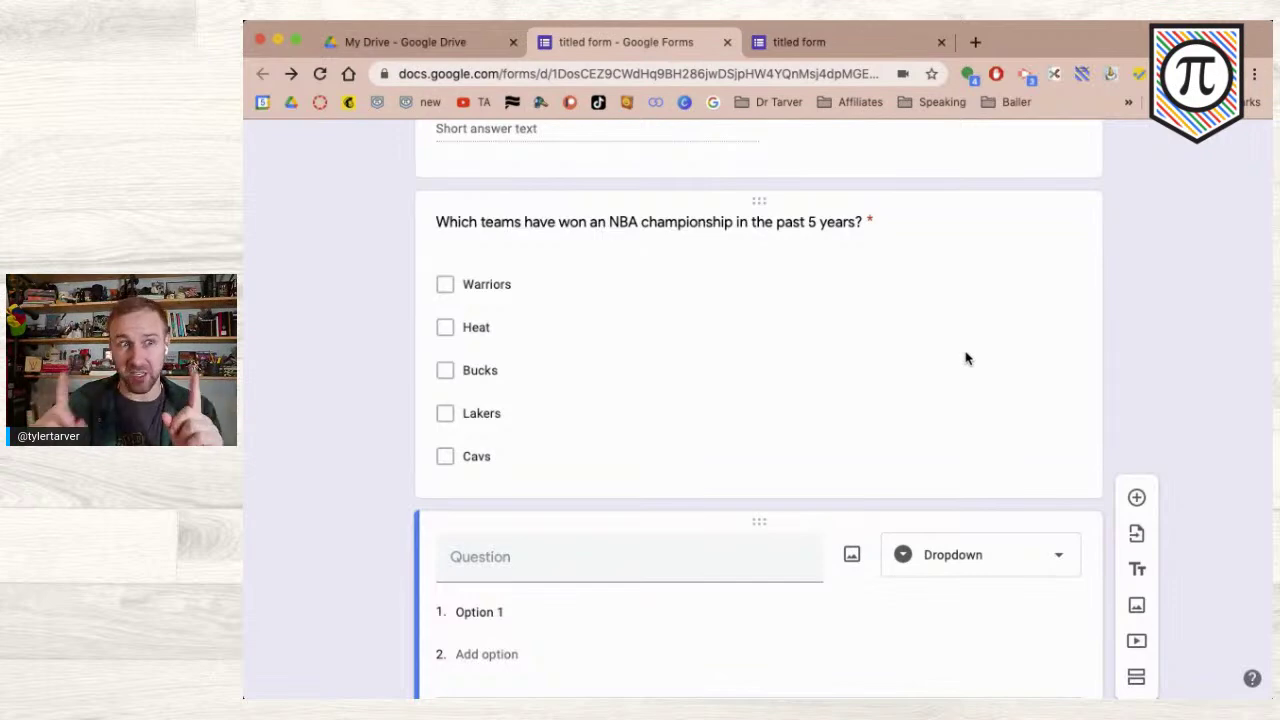
- Remove the Lakers logo from Option 1 and the NBA video from the "What is the best NBA team?" question
scroll(520, 558, up, 5)
scroll(520, 558, up, 3)
scroll(520, 558, down, 3)
scroll(521, 560, up, 4)
click(592, 407)
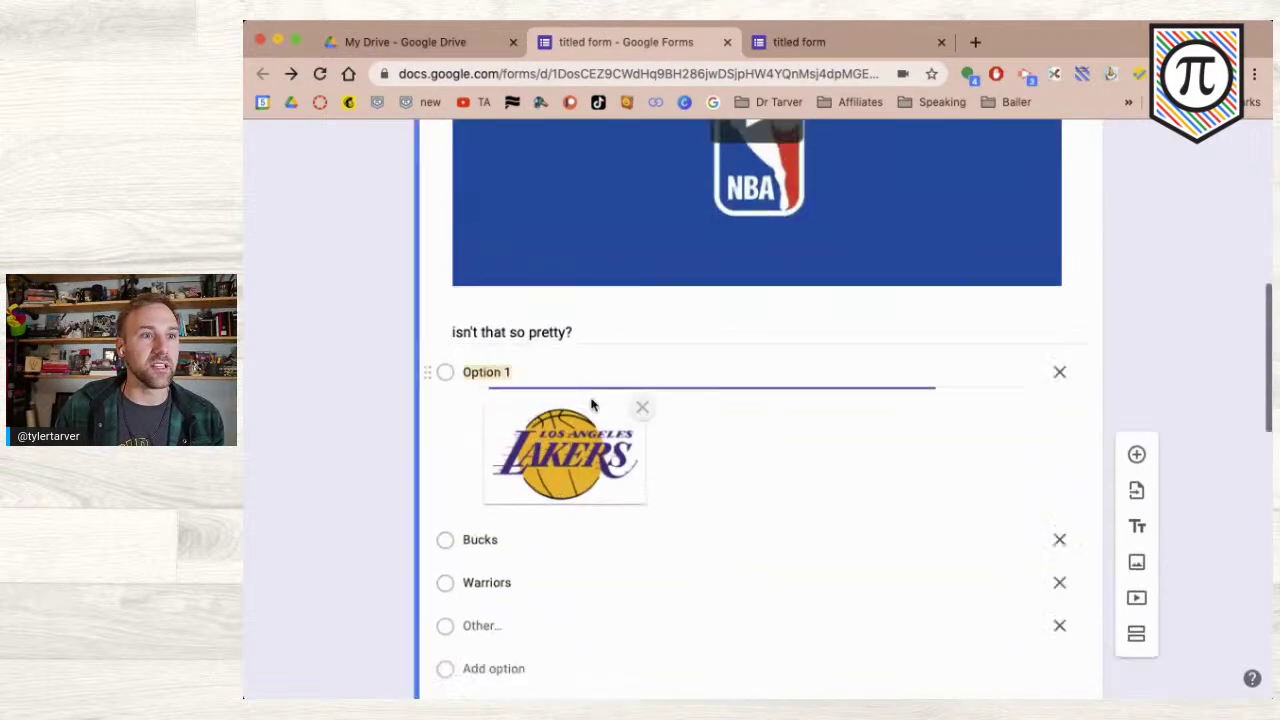
click(641, 407)
scroll(895, 292, up, 3)
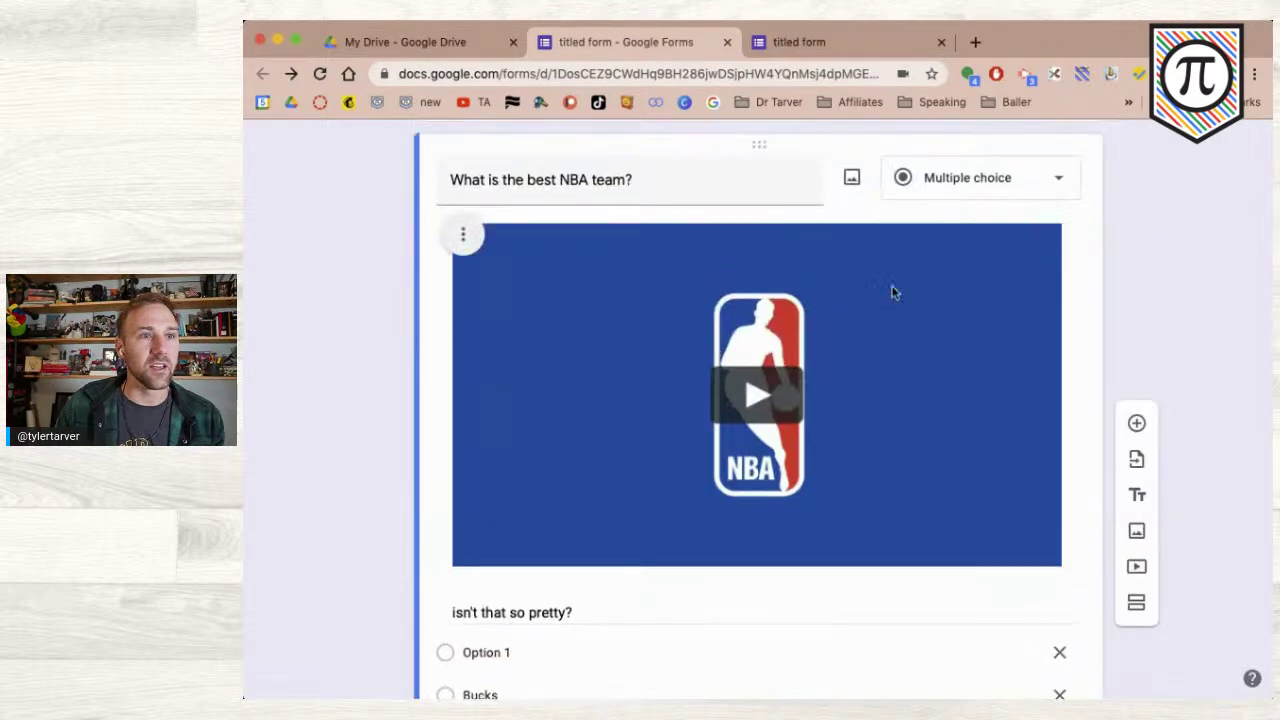
click(935, 260)
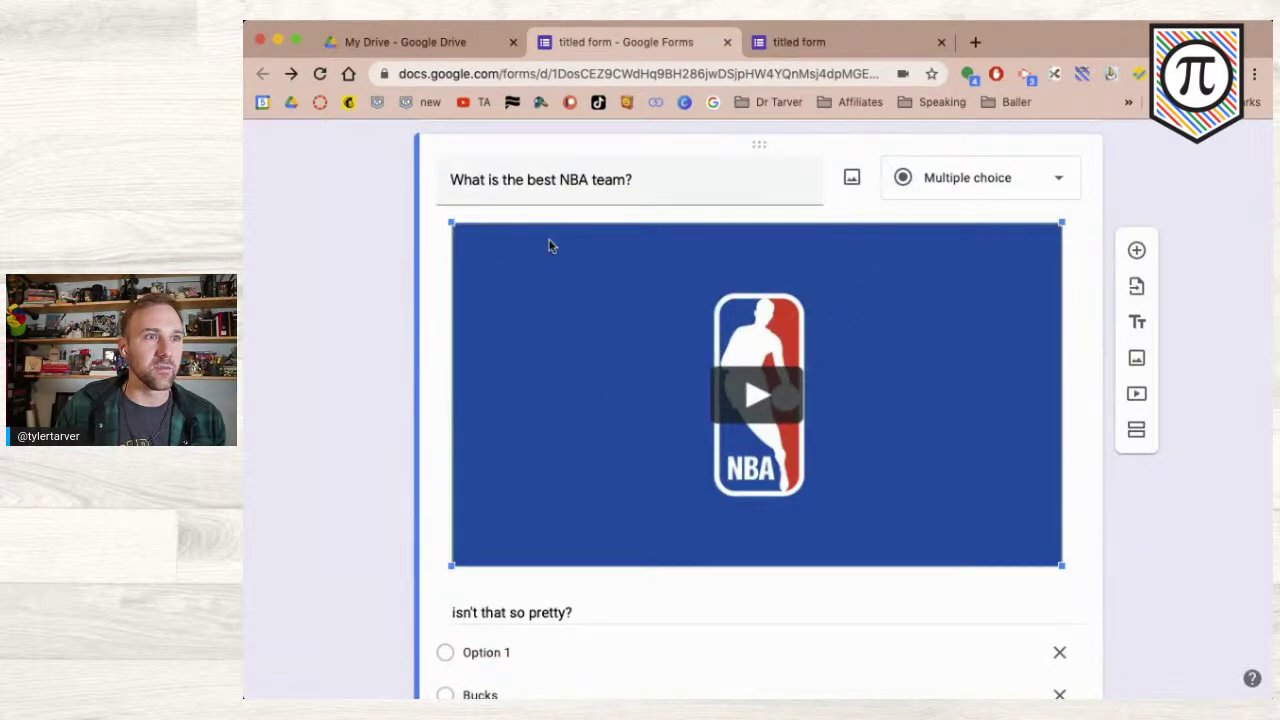
click(465, 250)
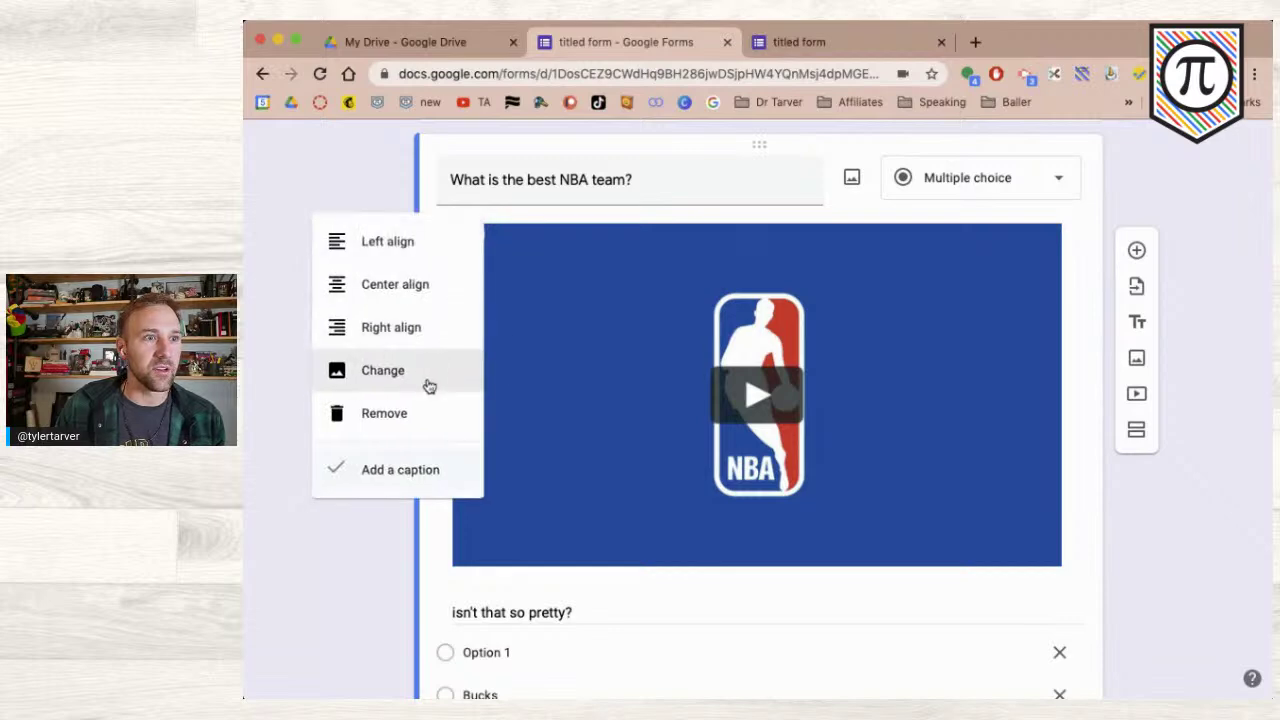
click(407, 422)
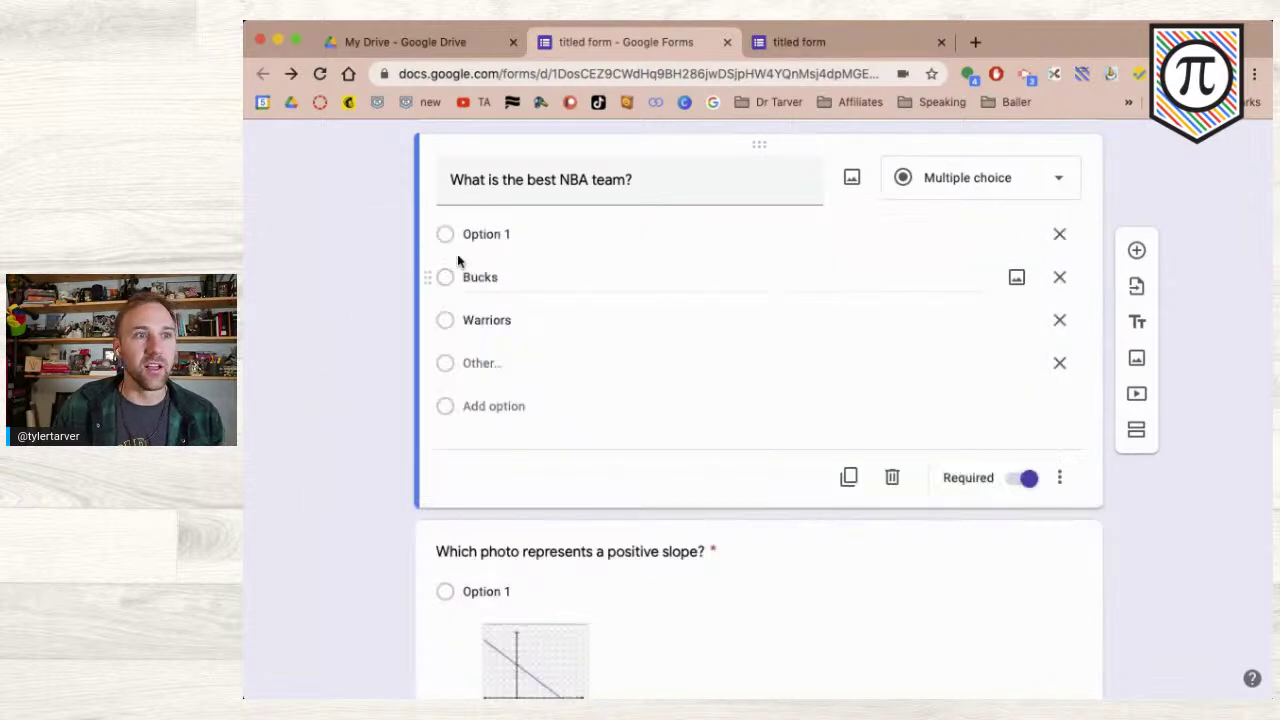
- Rename the first answer option of the best NBA team question as Lakers
click(513, 234)
text(Lakers)
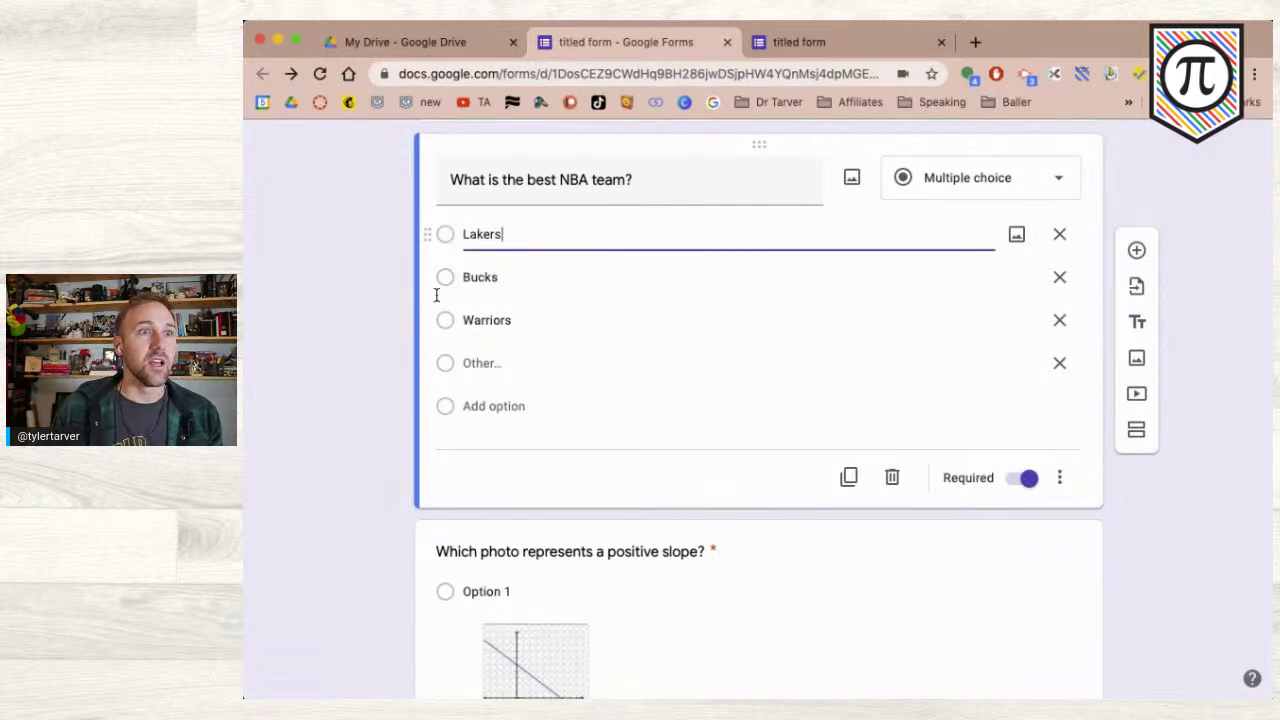
click(335, 366)
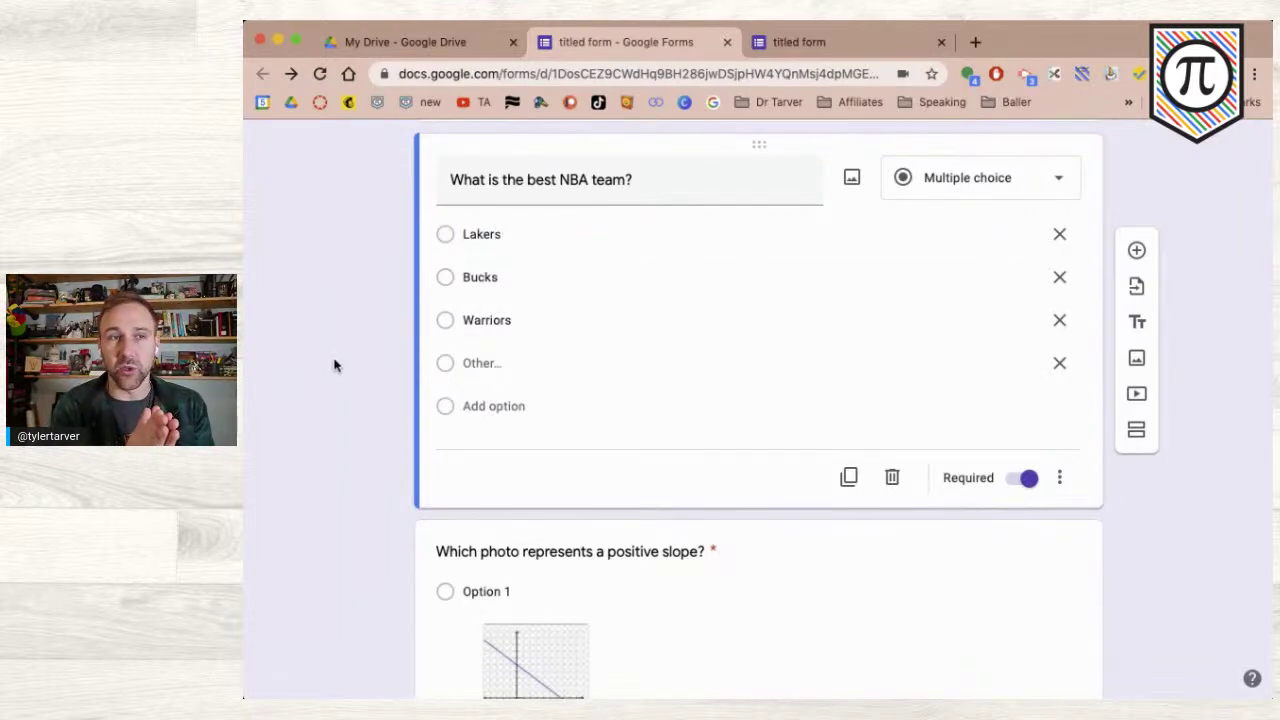
- Duplicate the best NBA team question and change the copy's type to Dropdown
click(848, 478)
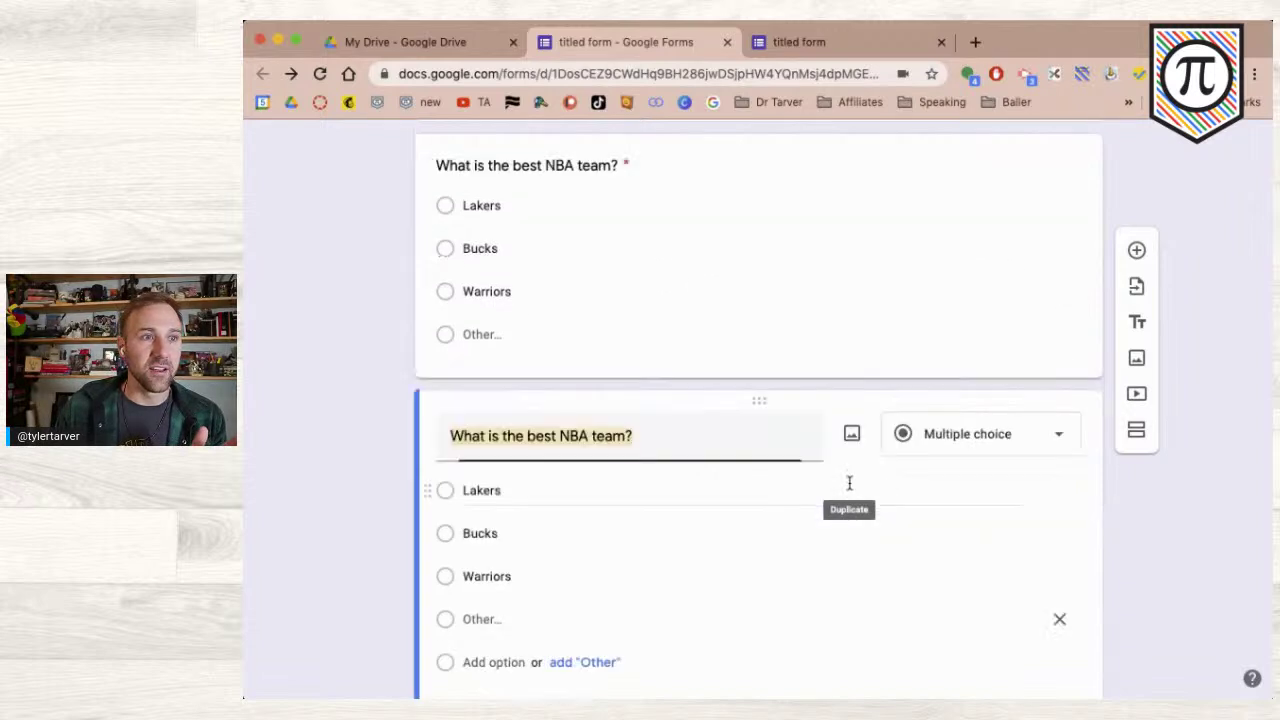
click(978, 434)
click(963, 355)
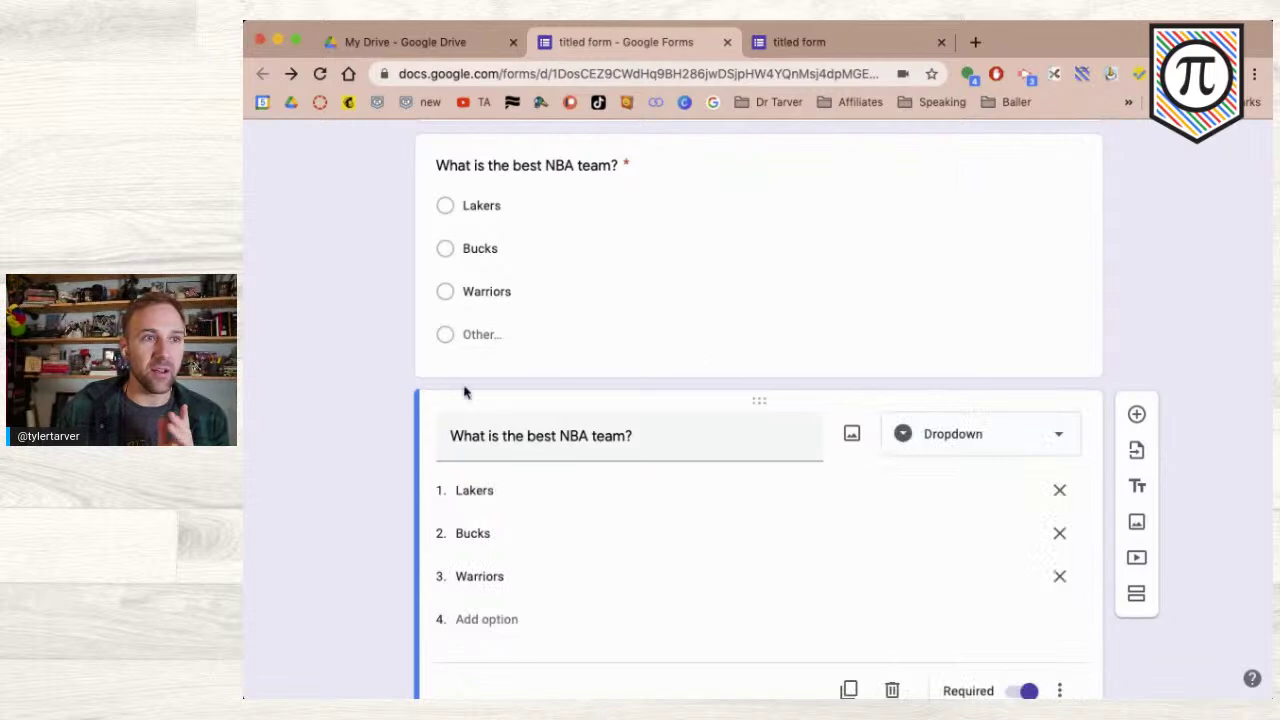
- Open an updated form preview, close the extra preview tab, and compare the multiple choice and dropdown versions of the best NBA team question
click(510, 332)
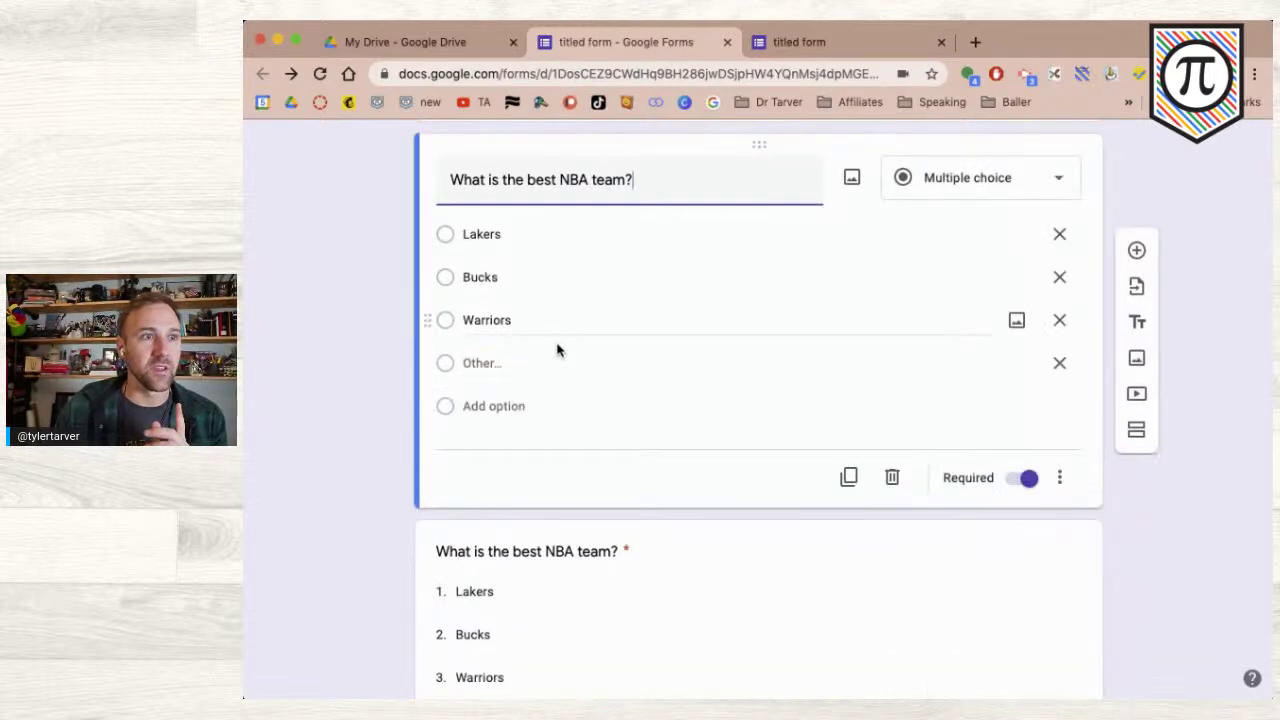
scroll(389, 489, down, 2)
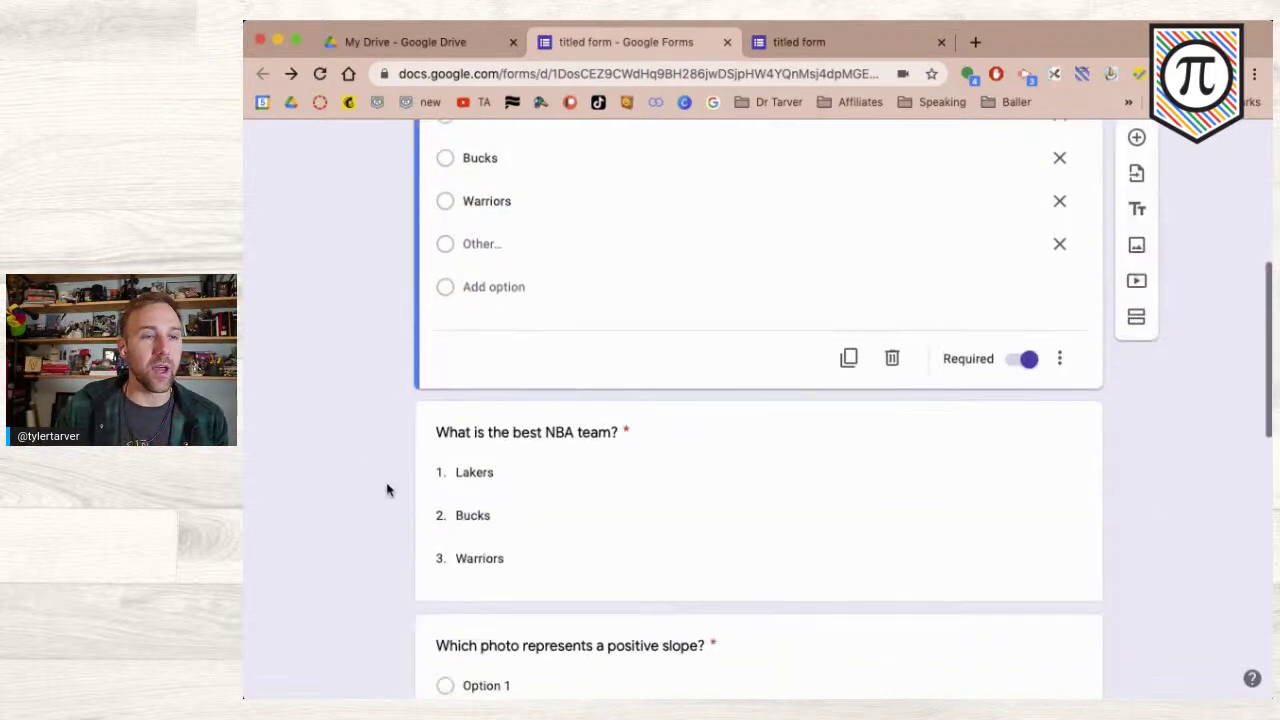
scroll(389, 489, up, 5)
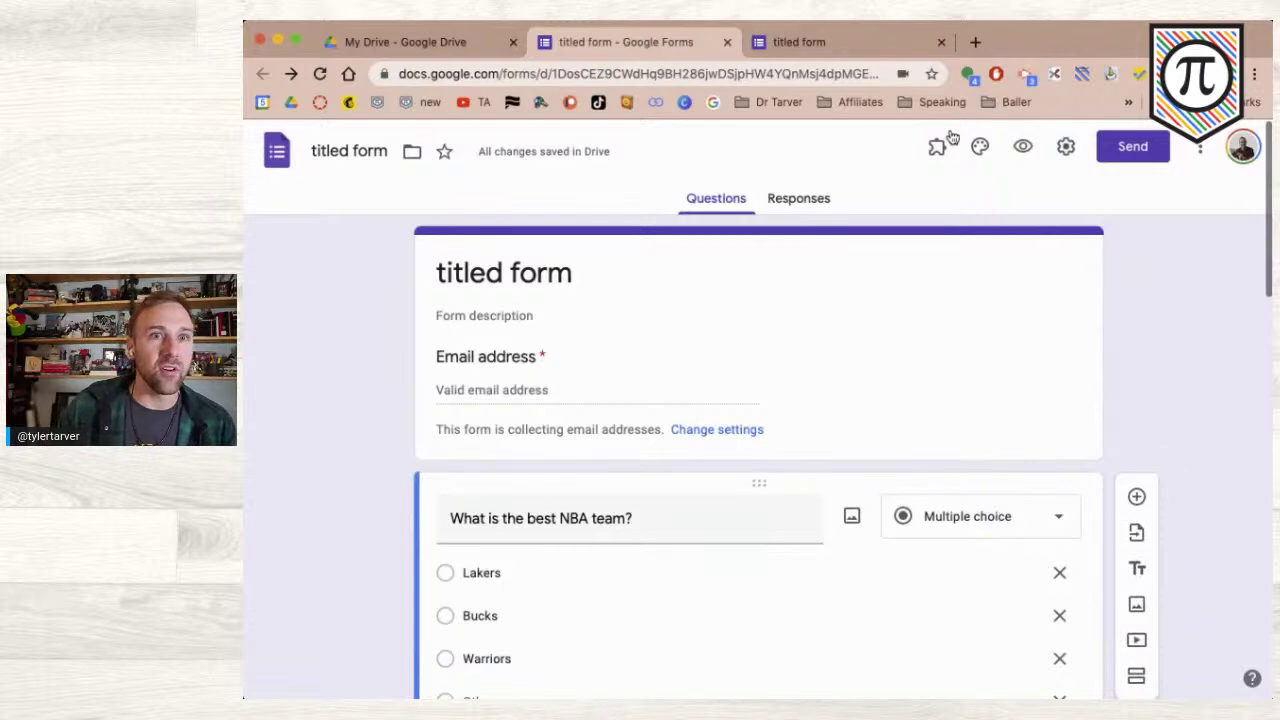
click(1022, 146)
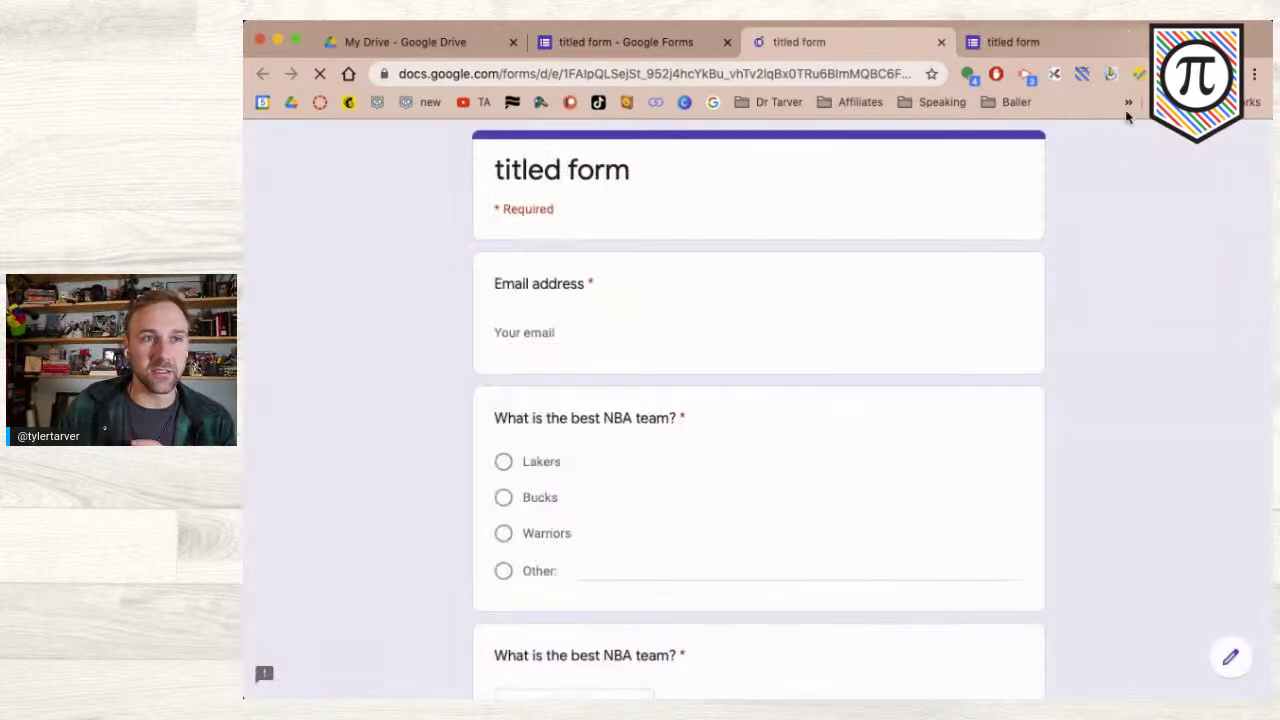
key(super+w)
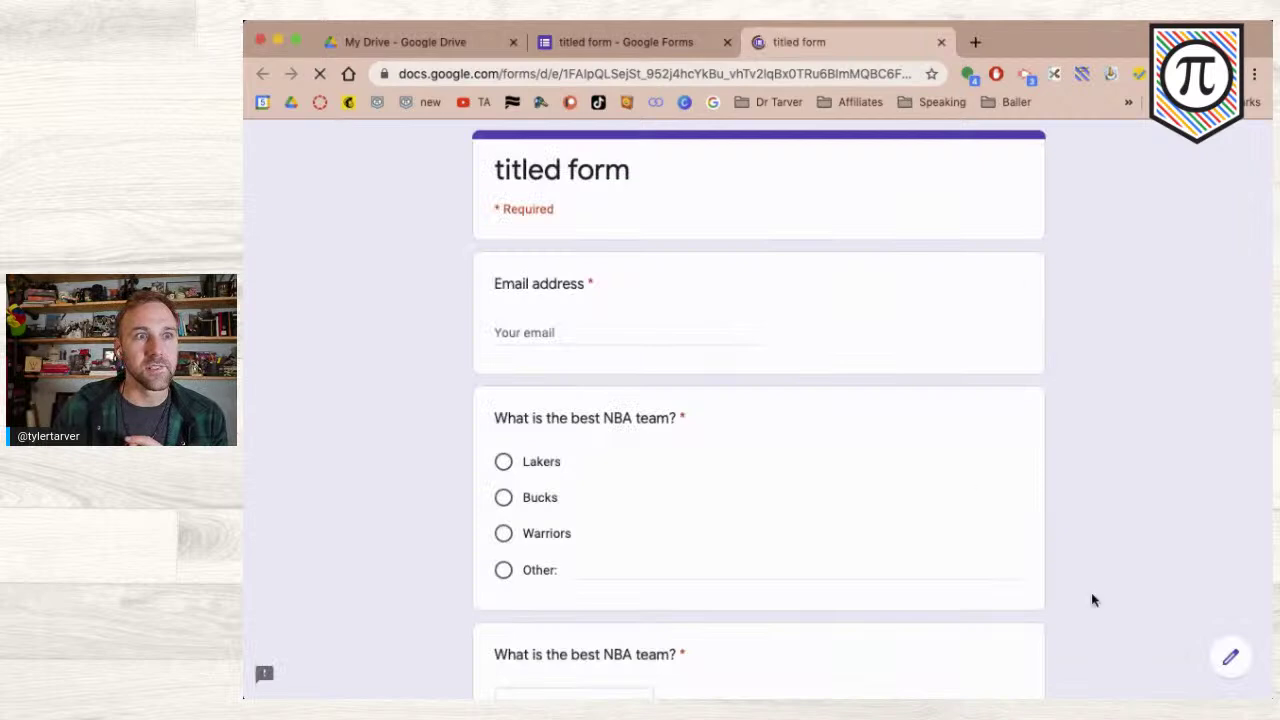
scroll(1120, 423, down, 2)
scroll(1120, 423, down, 1)
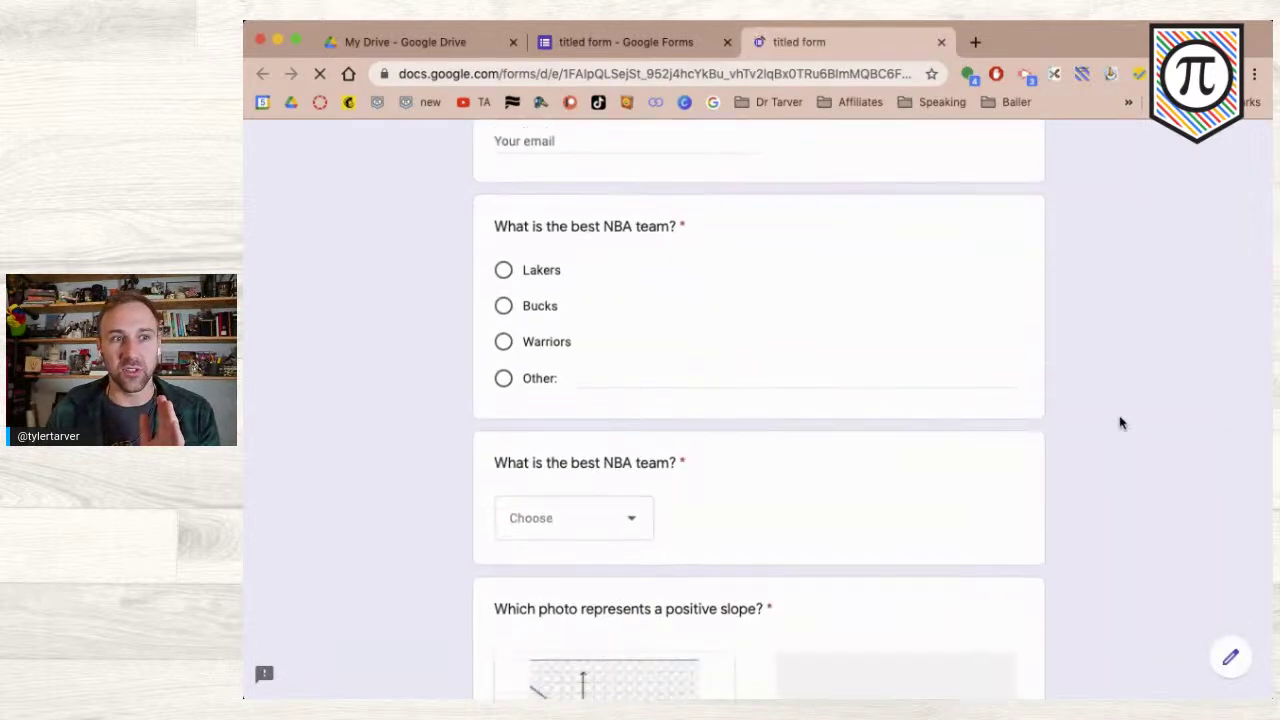
scroll(1120, 423, up, 1)
scroll(1120, 418, up, 2)
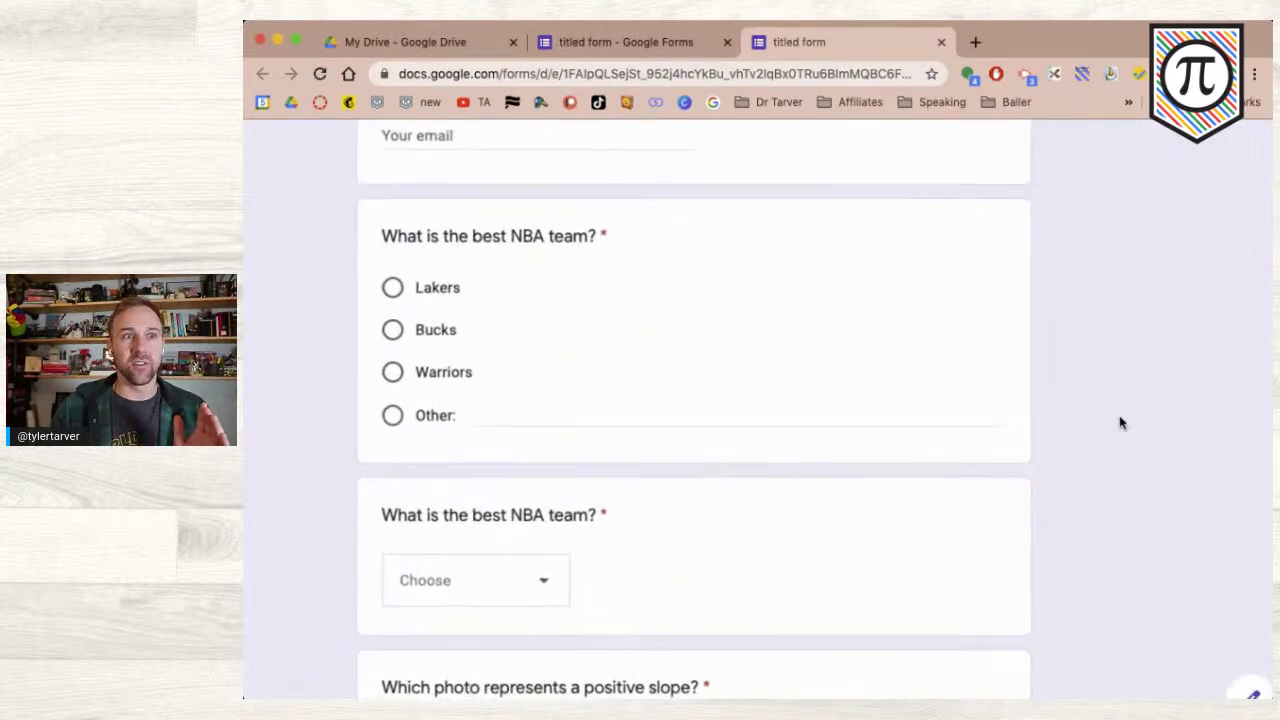
scroll(1120, 418, left, 2)
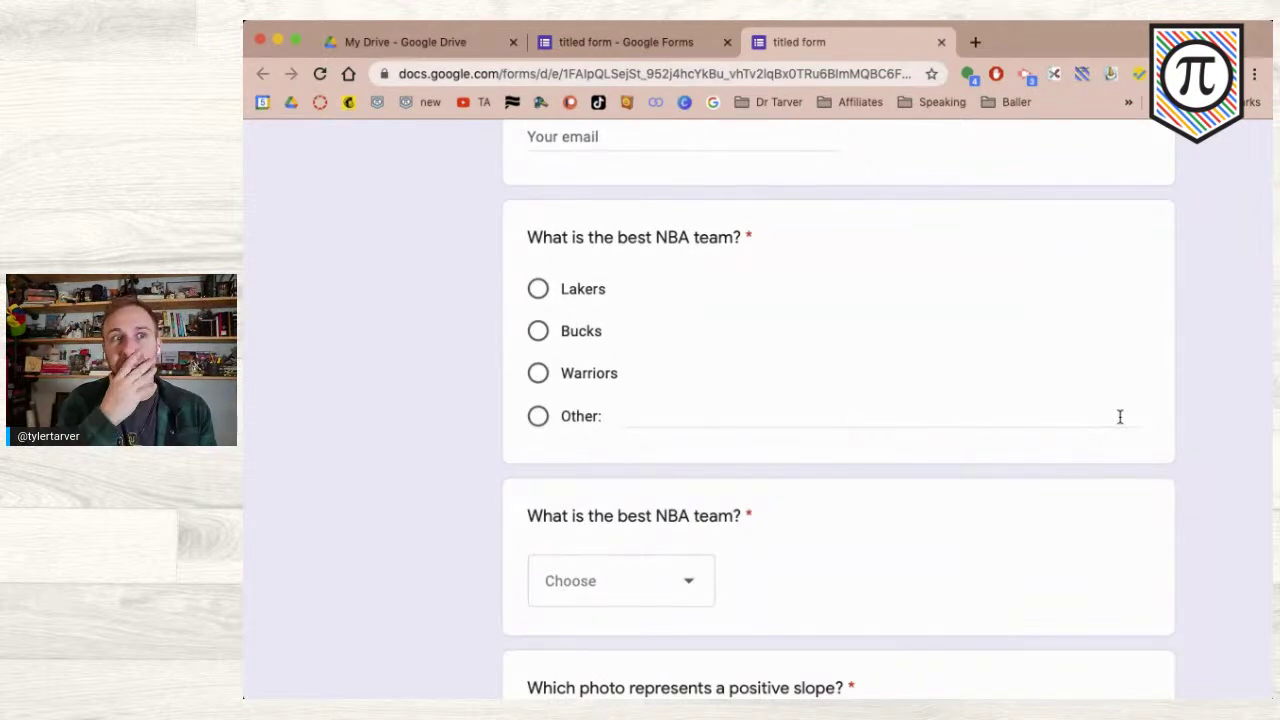
- Test both best NBA team questions in the preview by choosing Lakers in the multiple choice and dropdown versions
click(539, 291)
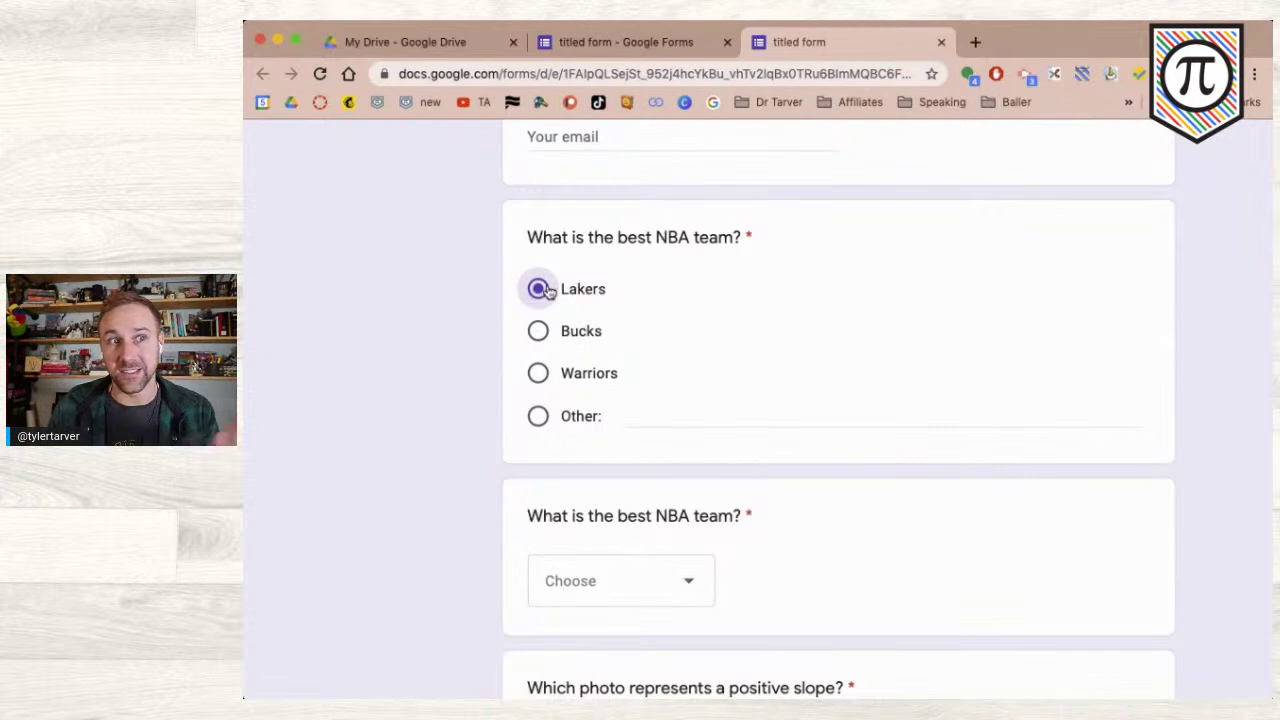
click(624, 589)
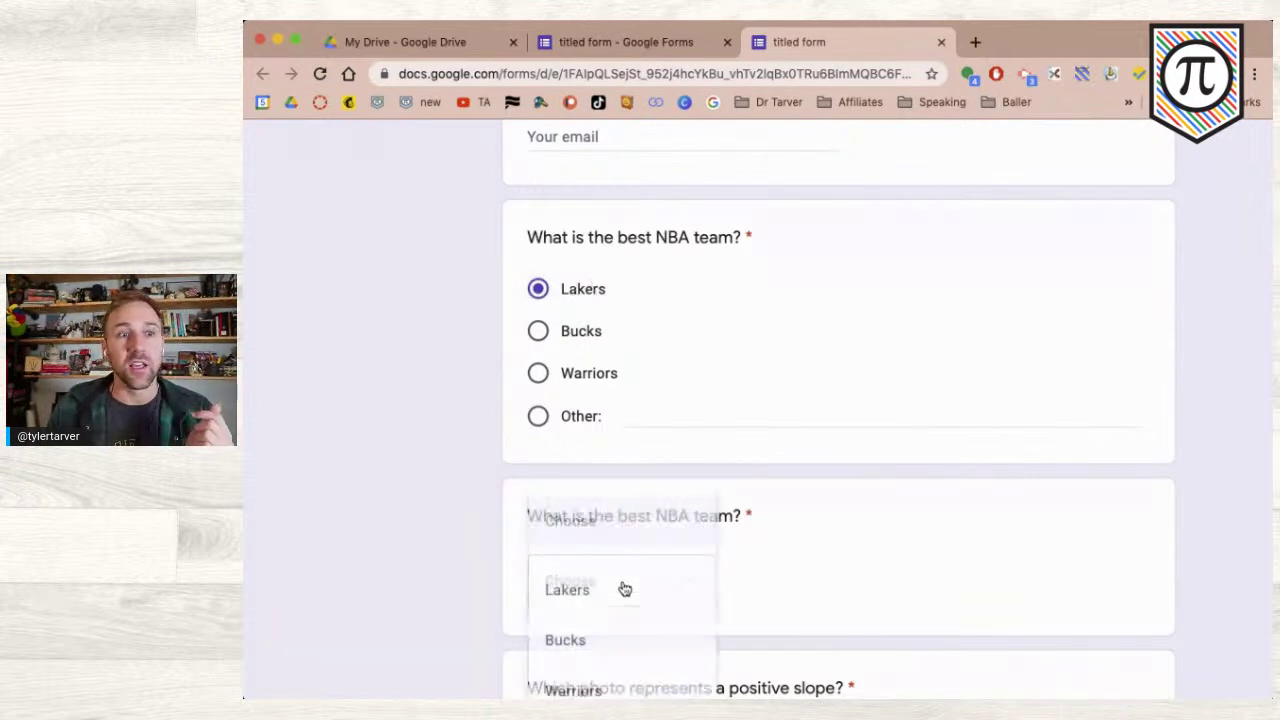
scroll(634, 611, down, 1)
click(609, 543)
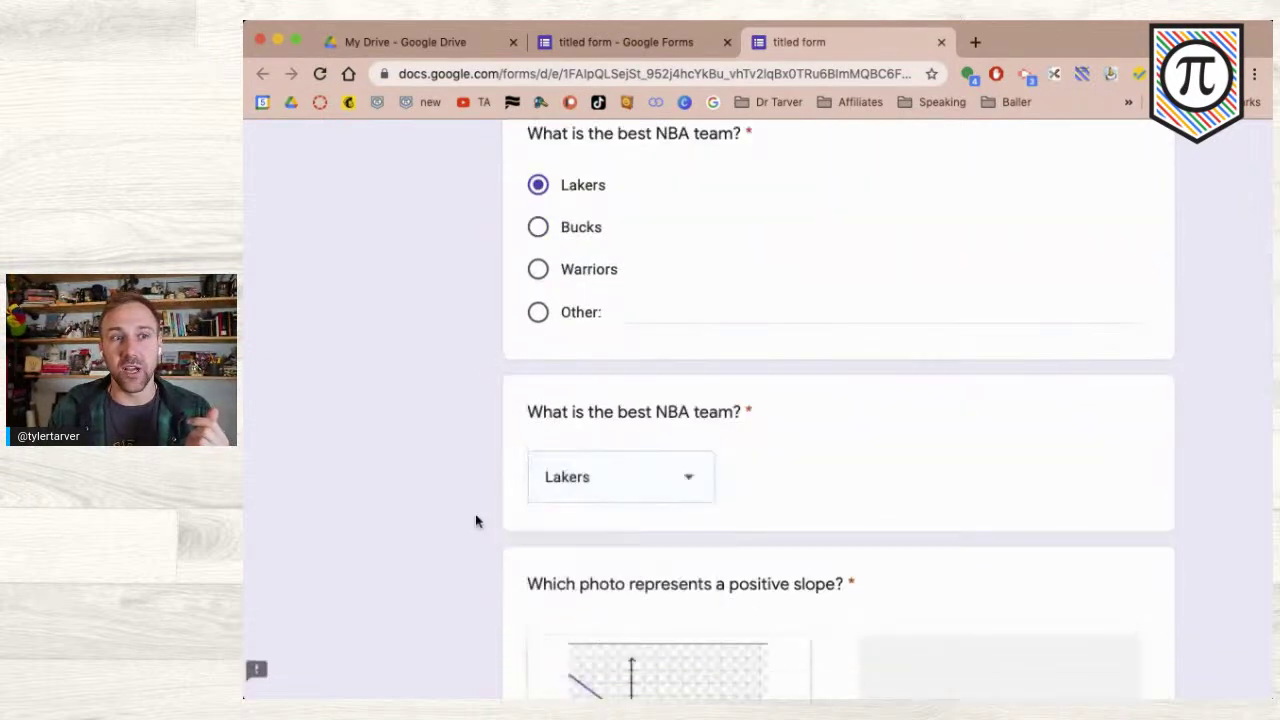
- Reset the dropdown answer to Choose and compare its option list with the multiple choice question's Other field
click(605, 474)
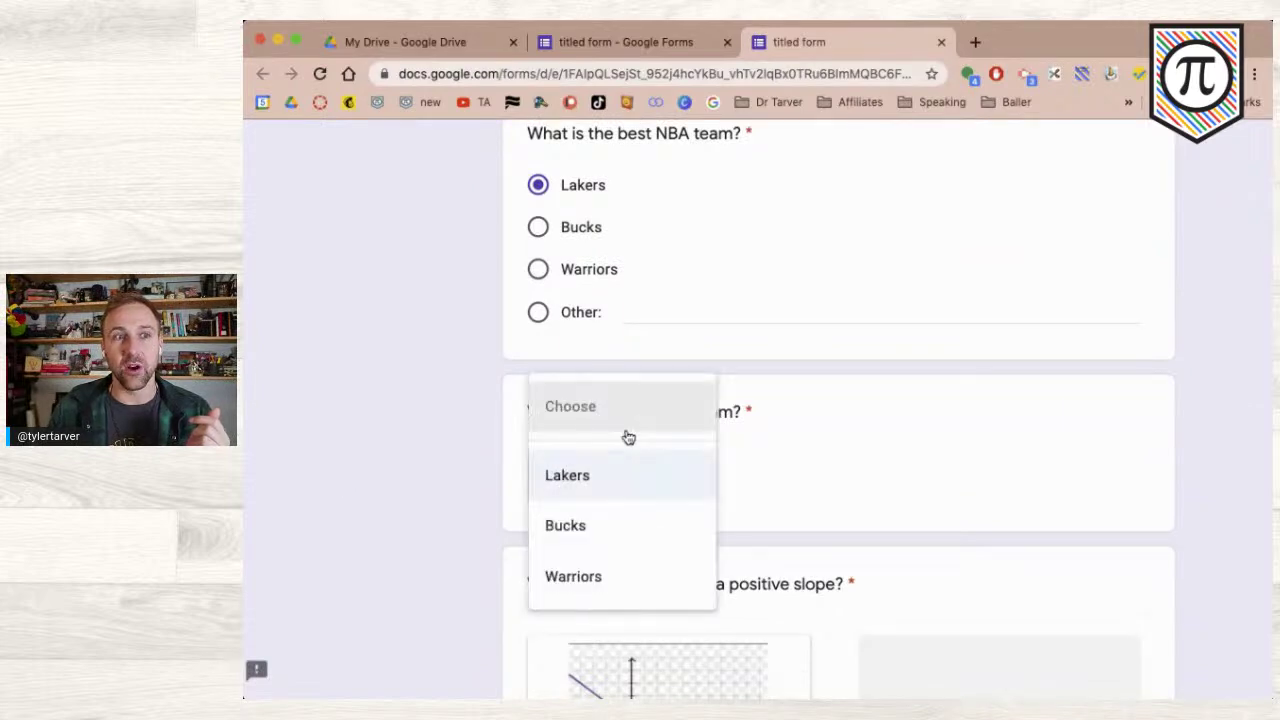
click(628, 437)
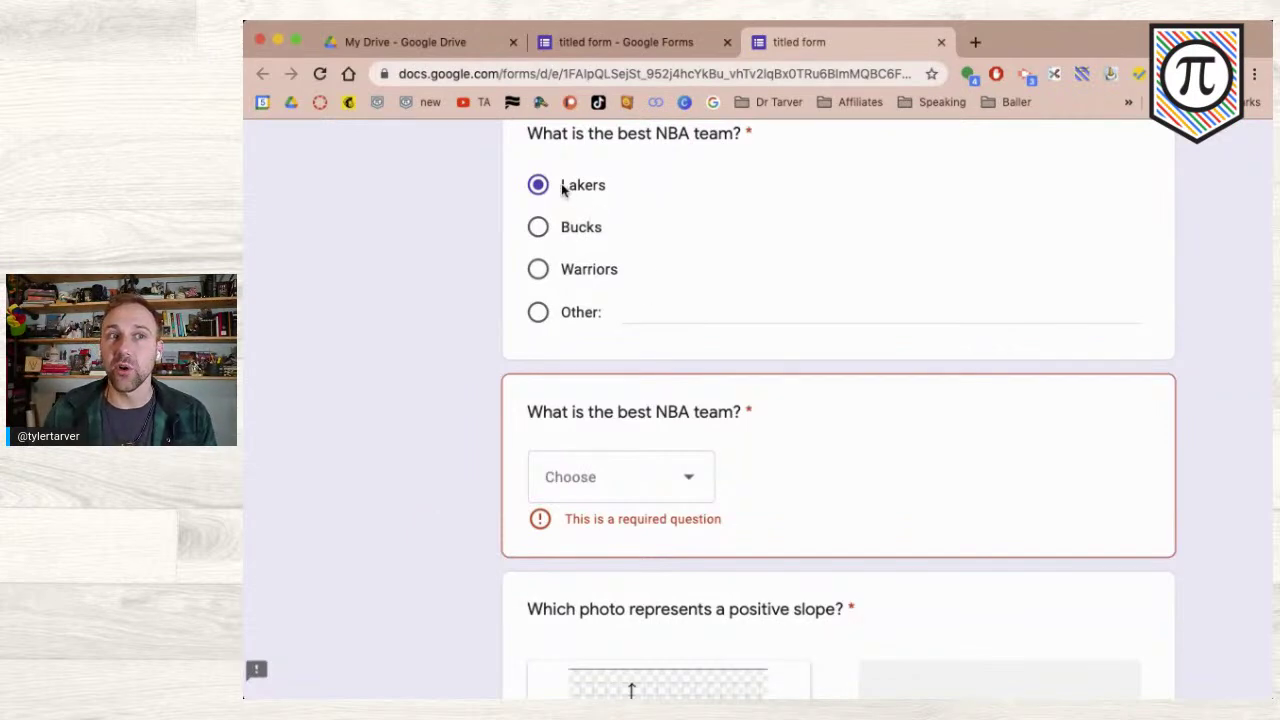
click(674, 312)
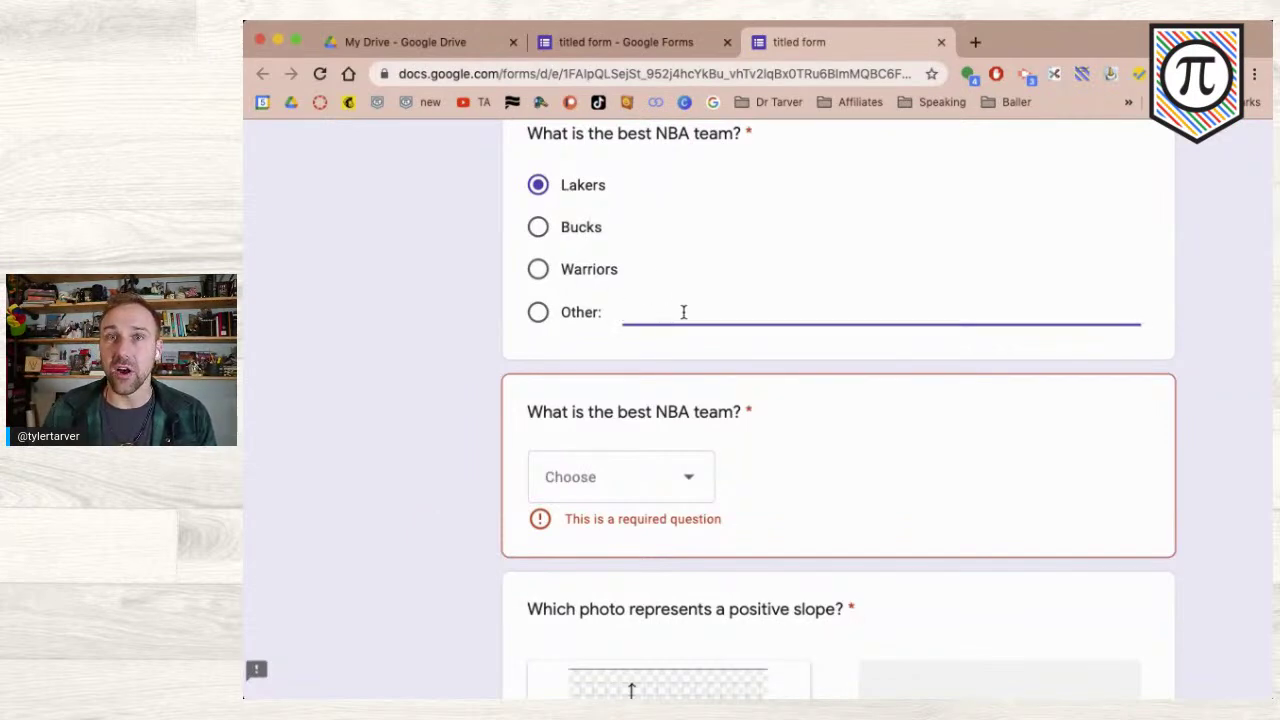
click(692, 480)
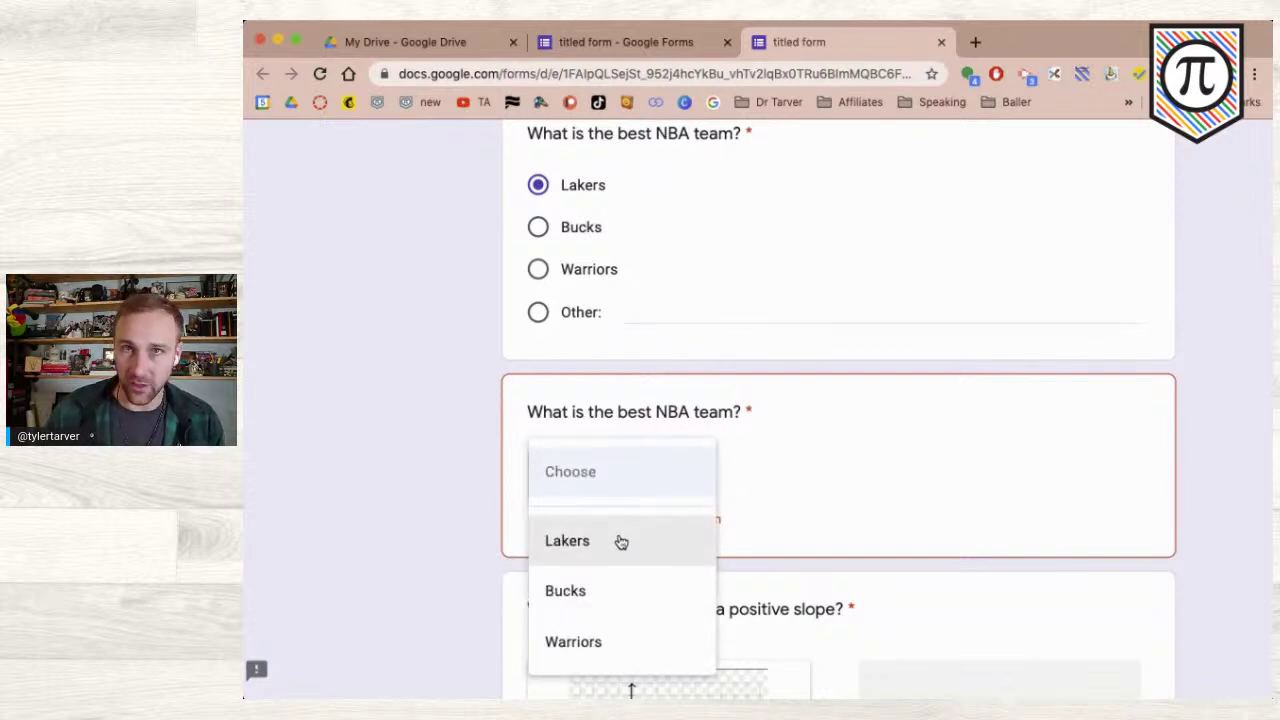
click(407, 506)
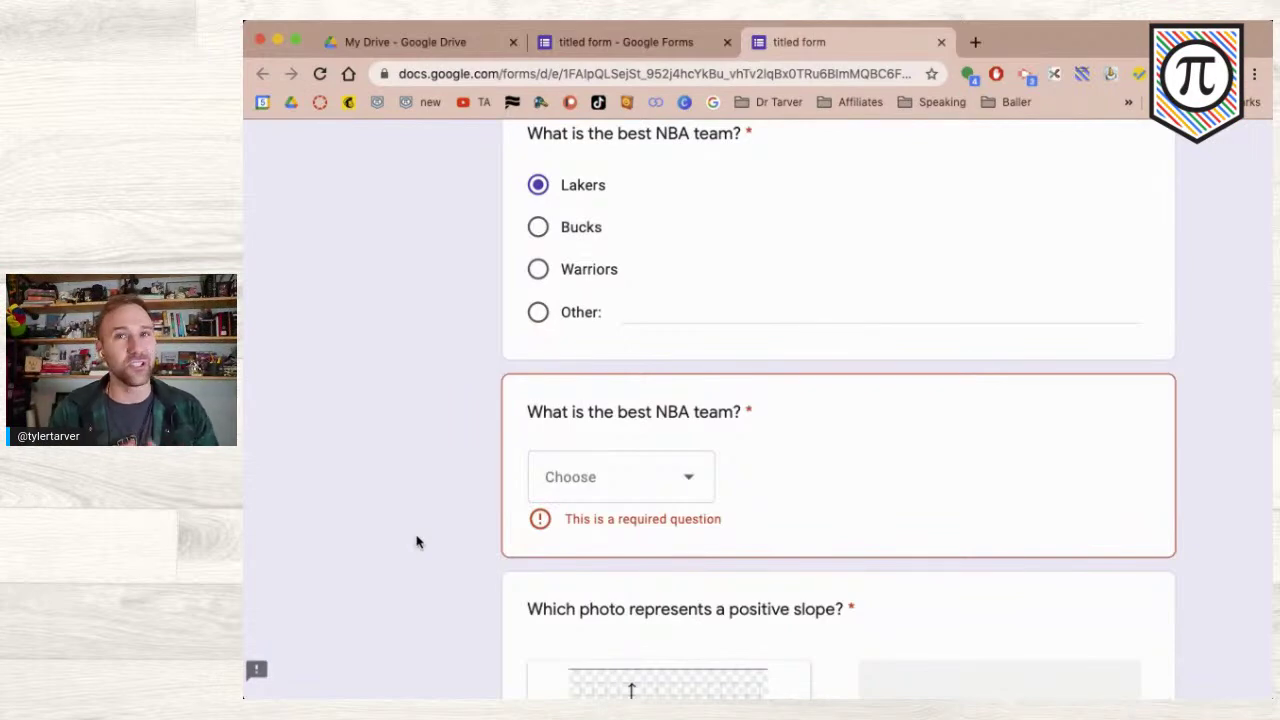
- Return to the form editor, change the last untitled question to File upload, and accept the notice about respondents uploading files to Drive
scroll(530, 517, up, 1)
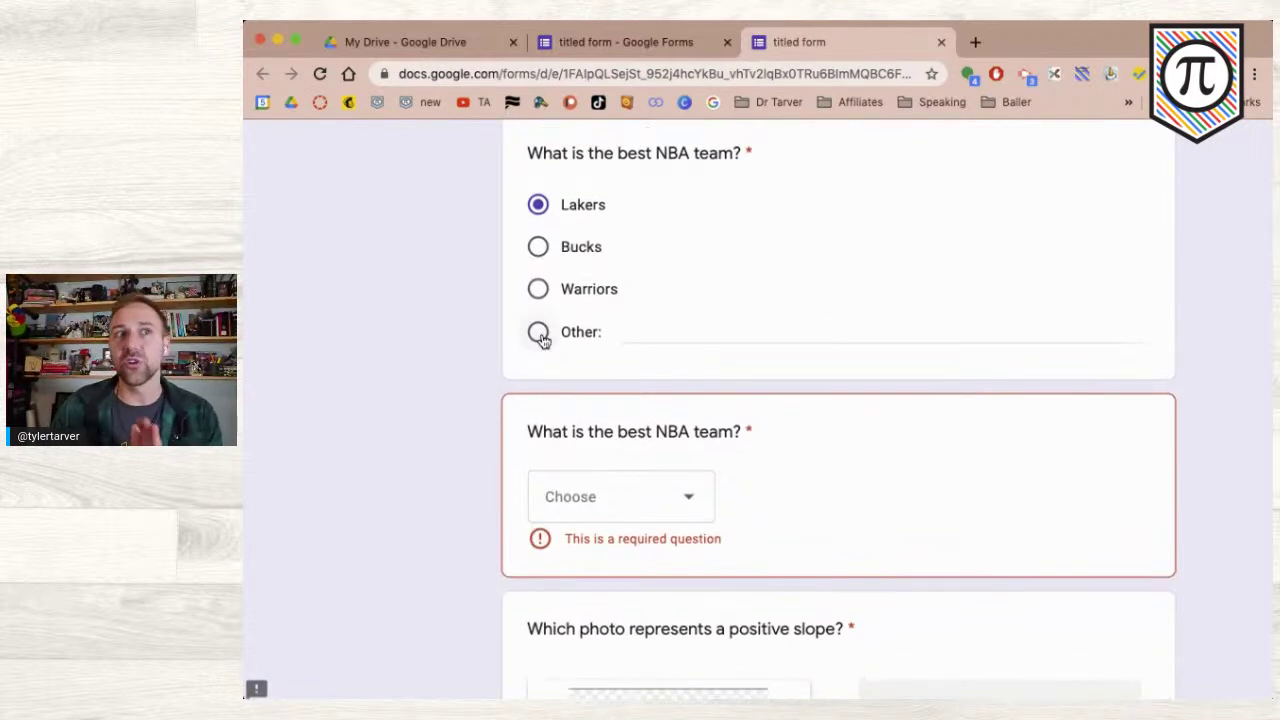
click(626, 38)
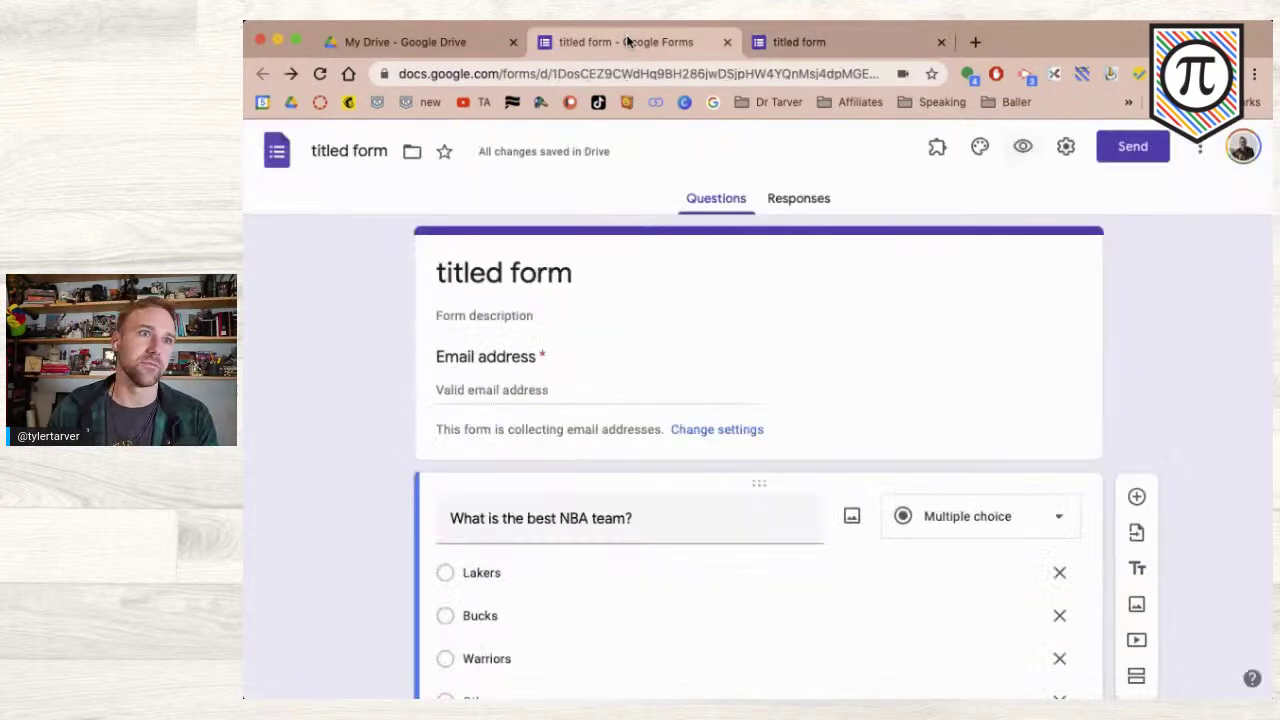
scroll(517, 520, down, 10)
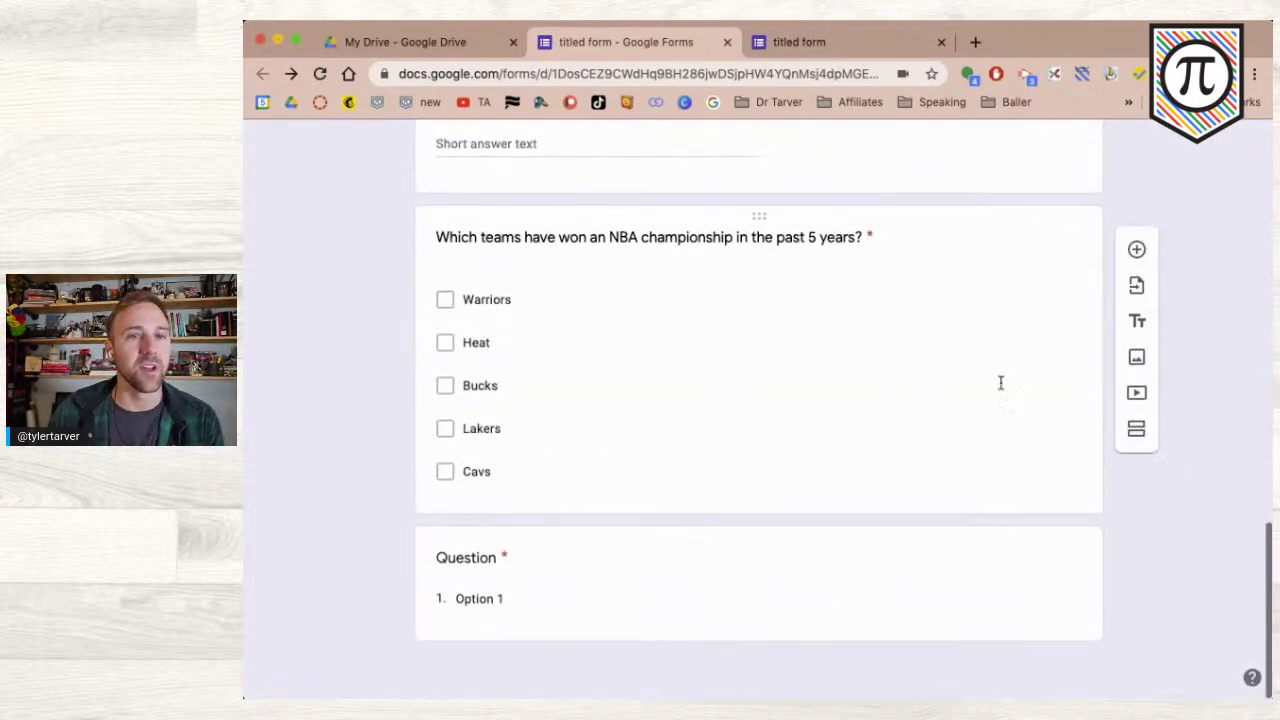
click(860, 588)
click(1024, 457)
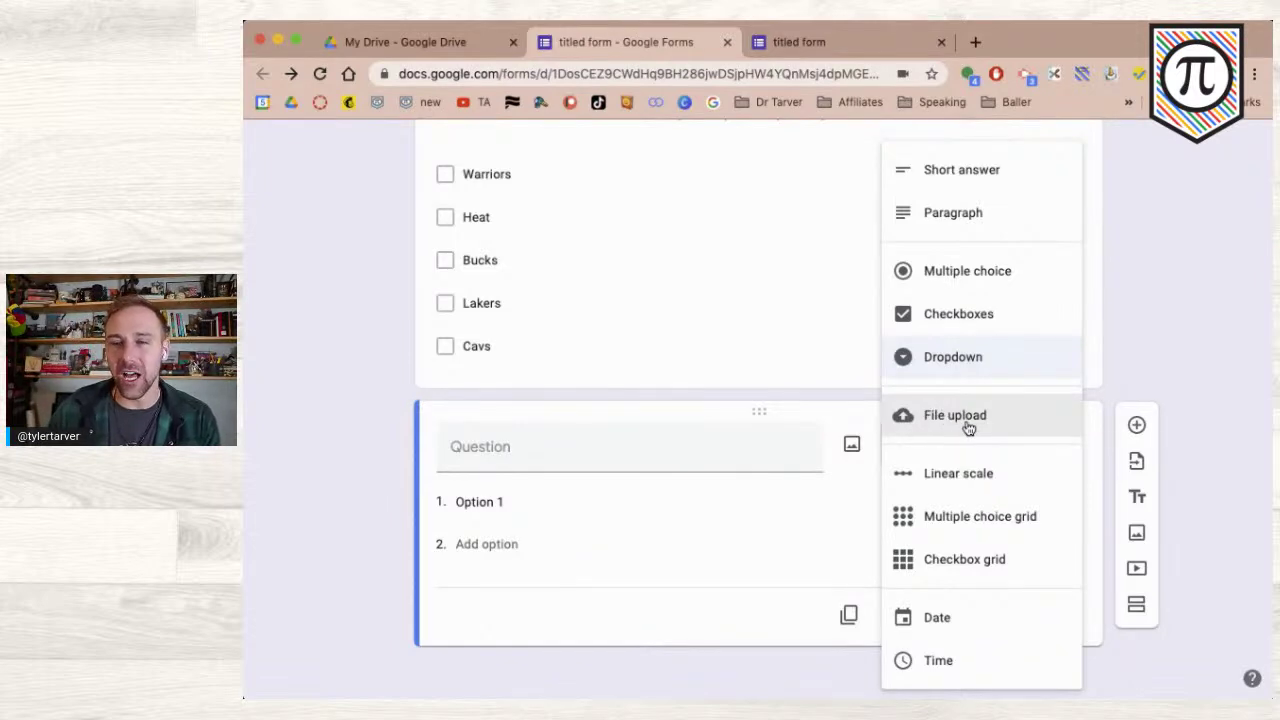
click(966, 424)
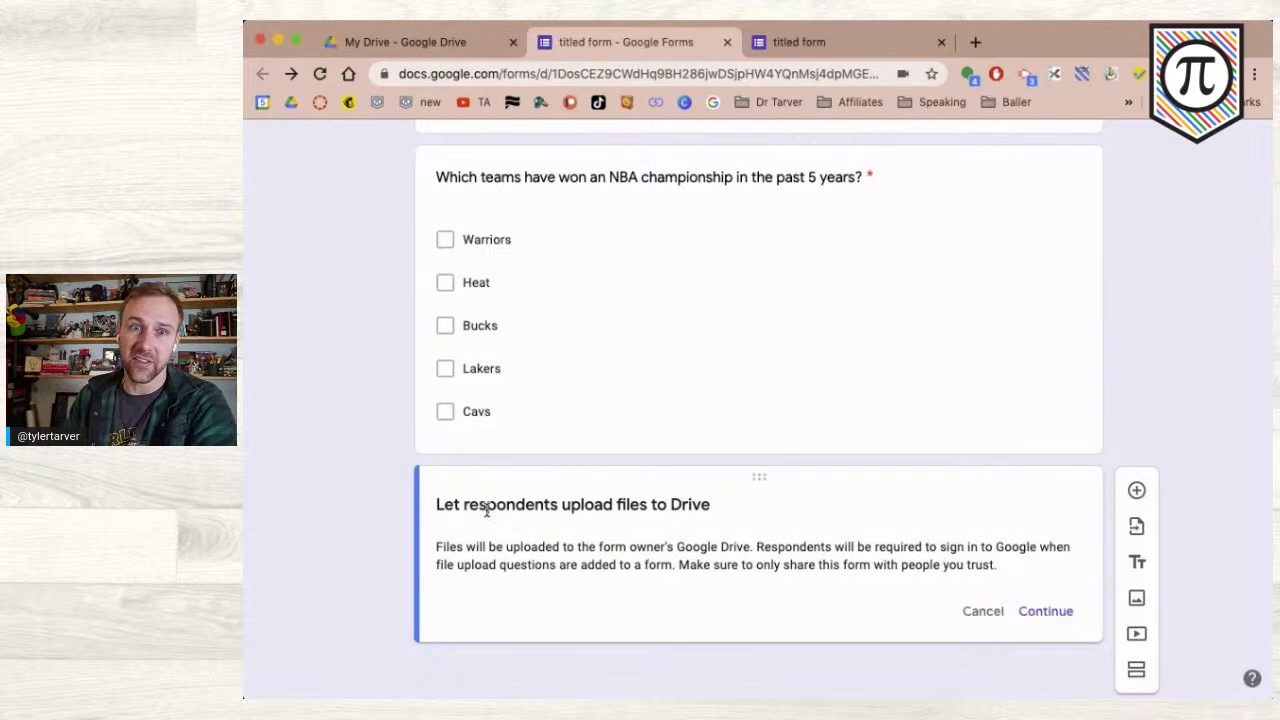
scroll(487, 510, up, 5)
scroll(487, 510, down, 3)
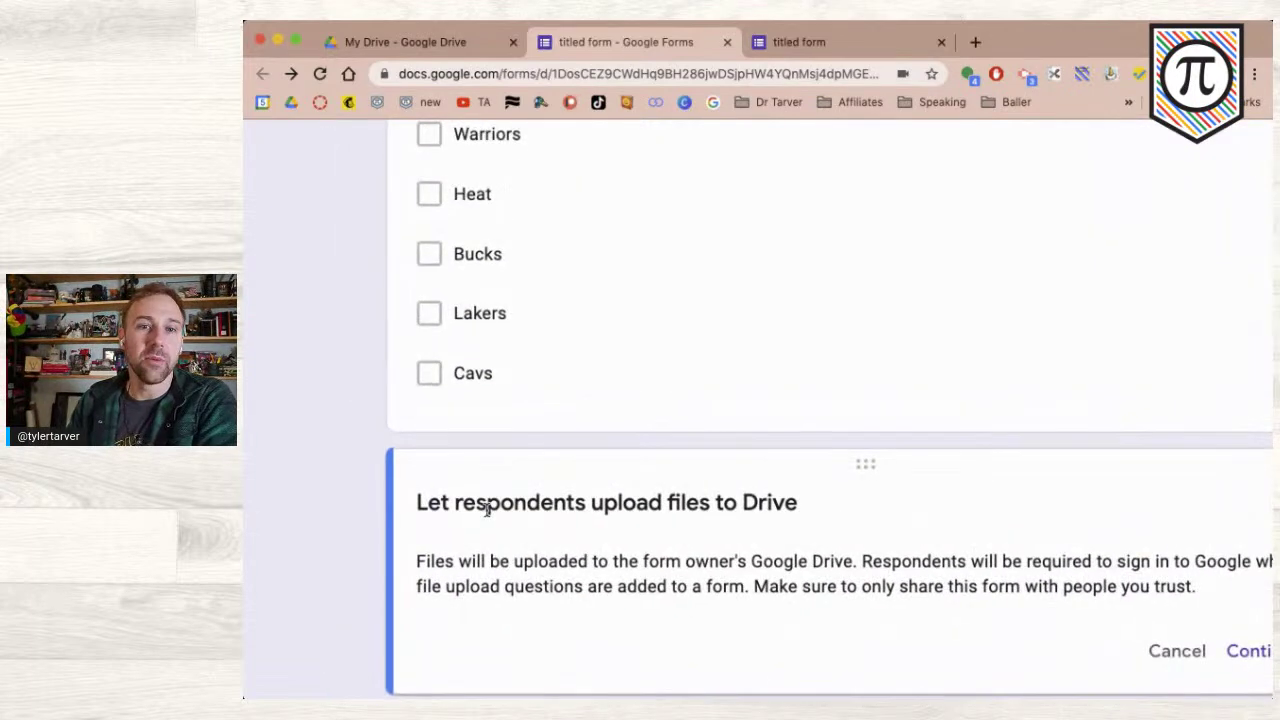
scroll(487, 510, down, 4)
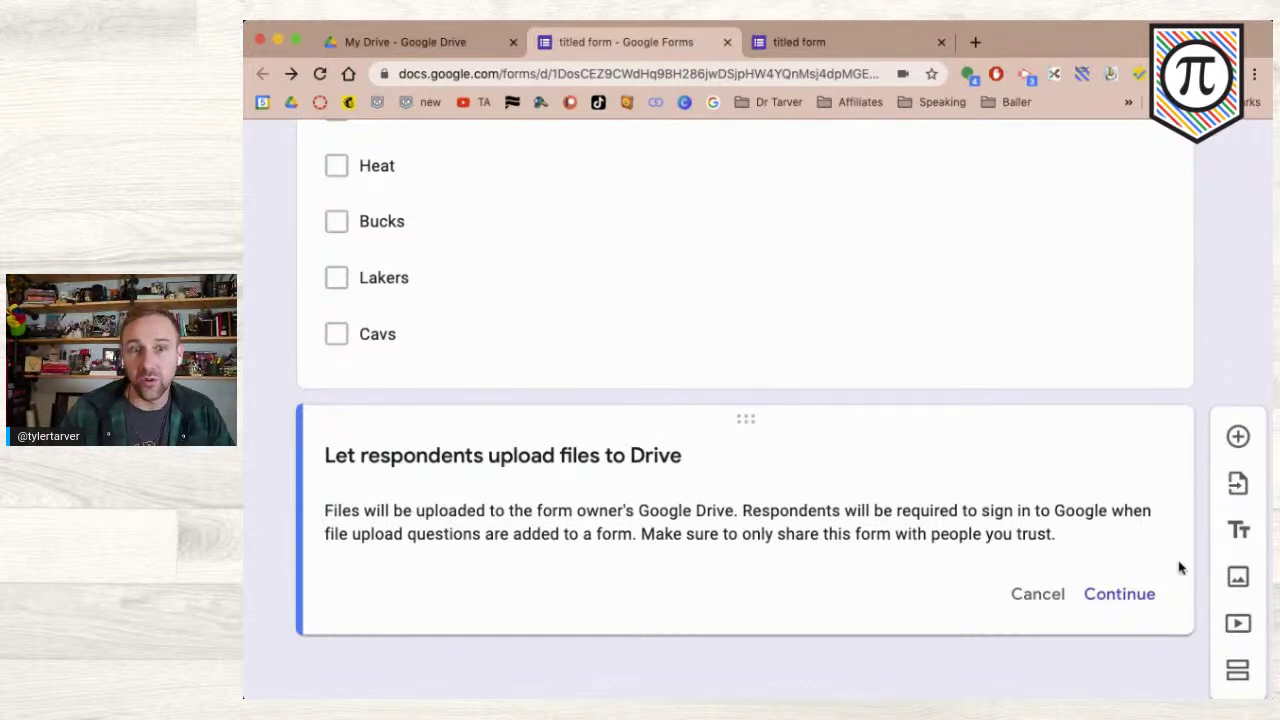
click(1125, 596)
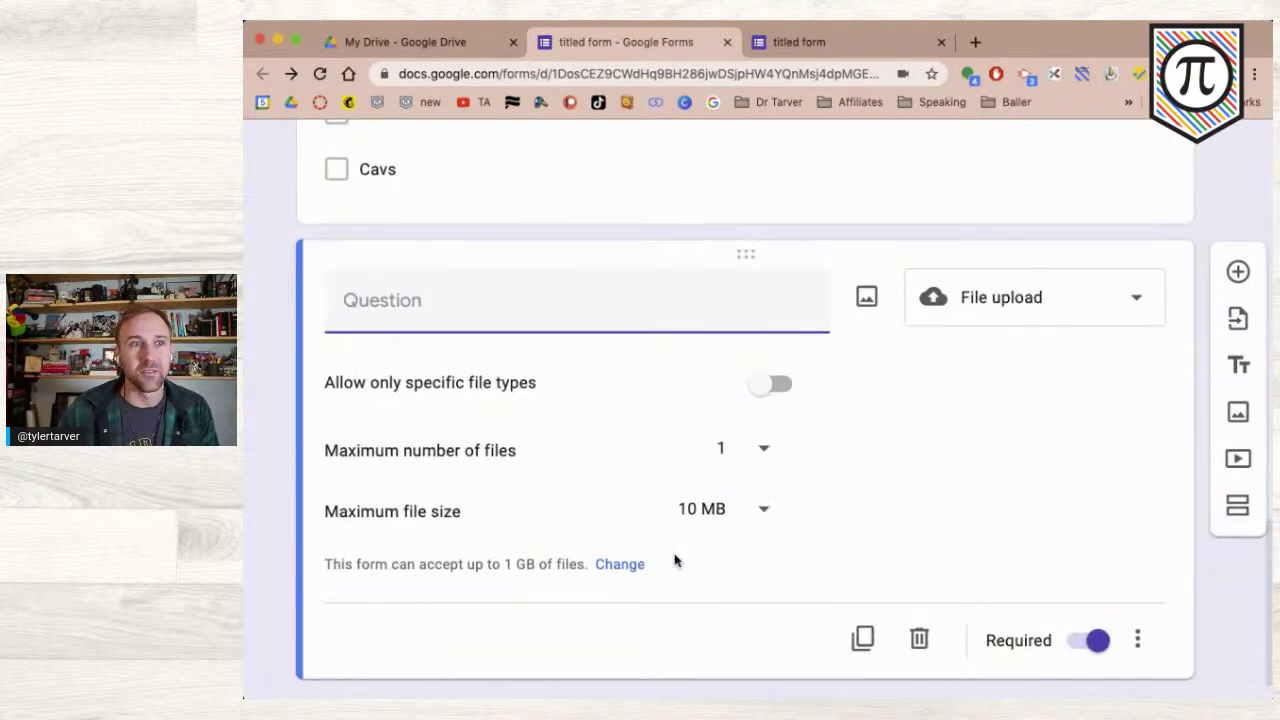
- Title the file upload question "Take a photo of your notes from this, and upload them."
key(super+minus)
key(super+minus)
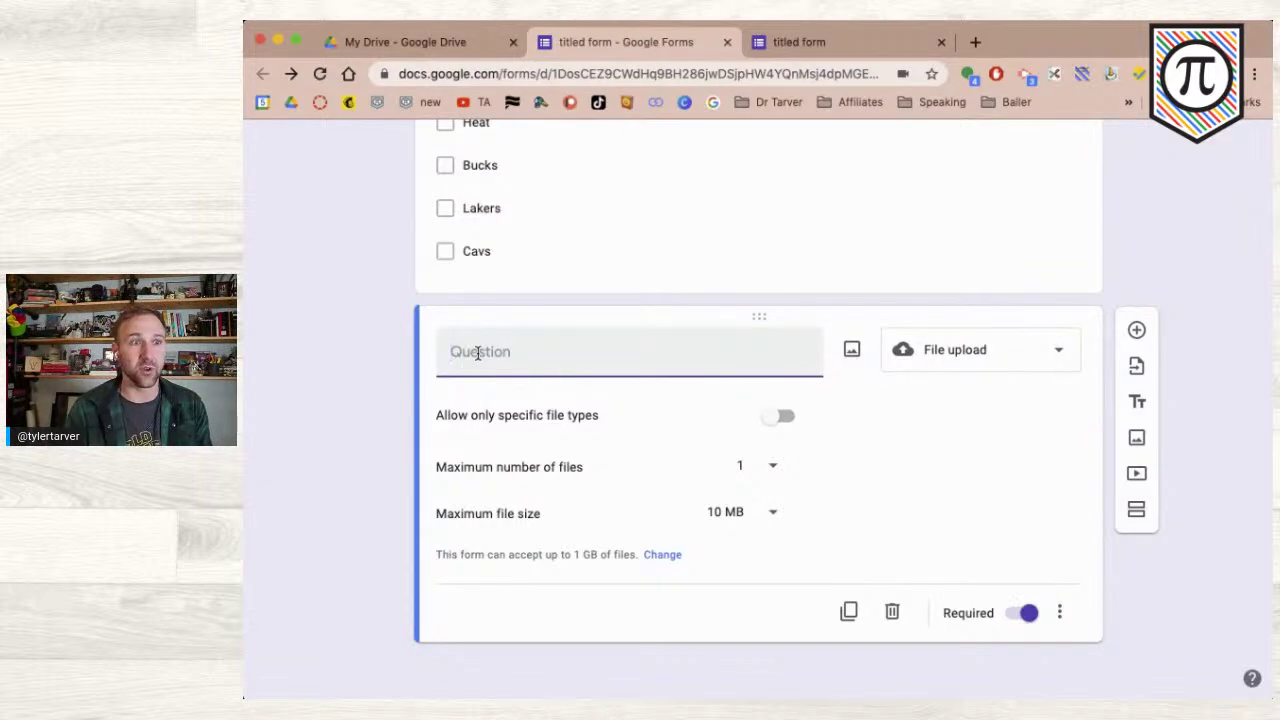
text(Take a phgot)
key(BackSpace)
key(BackSpace)
key(BackSpace)
text(oto )
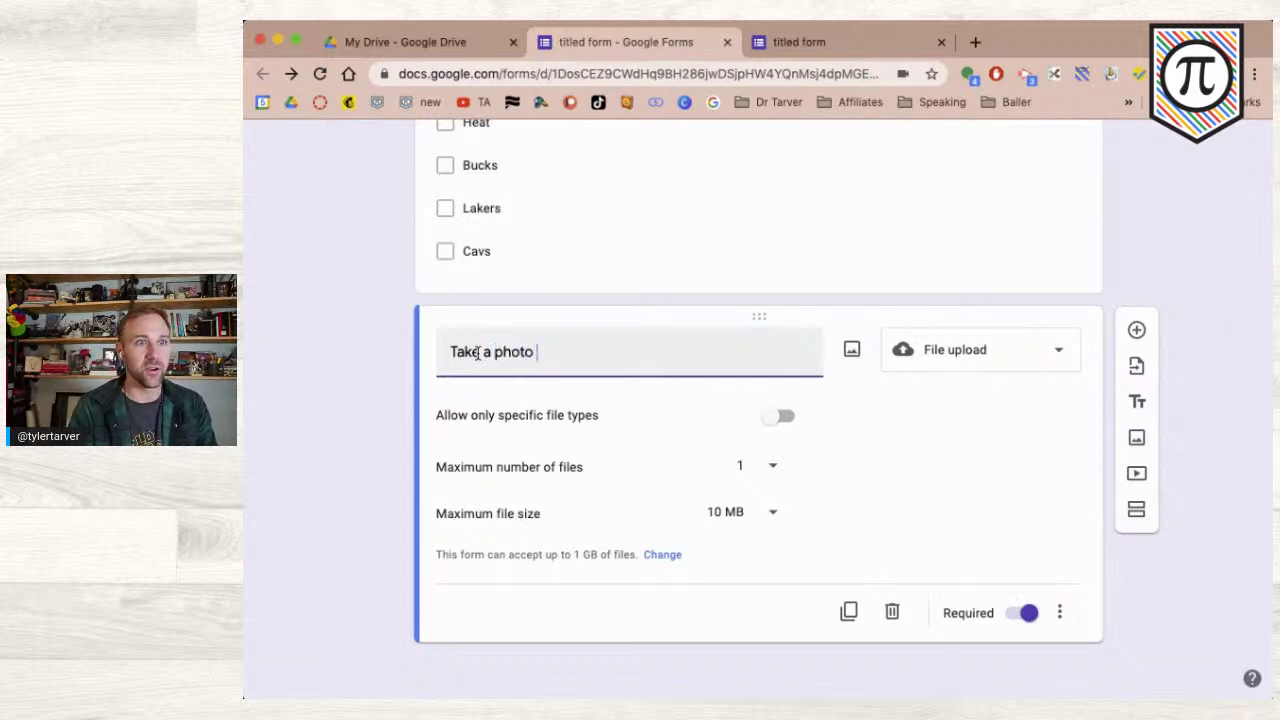
text(of your notes)
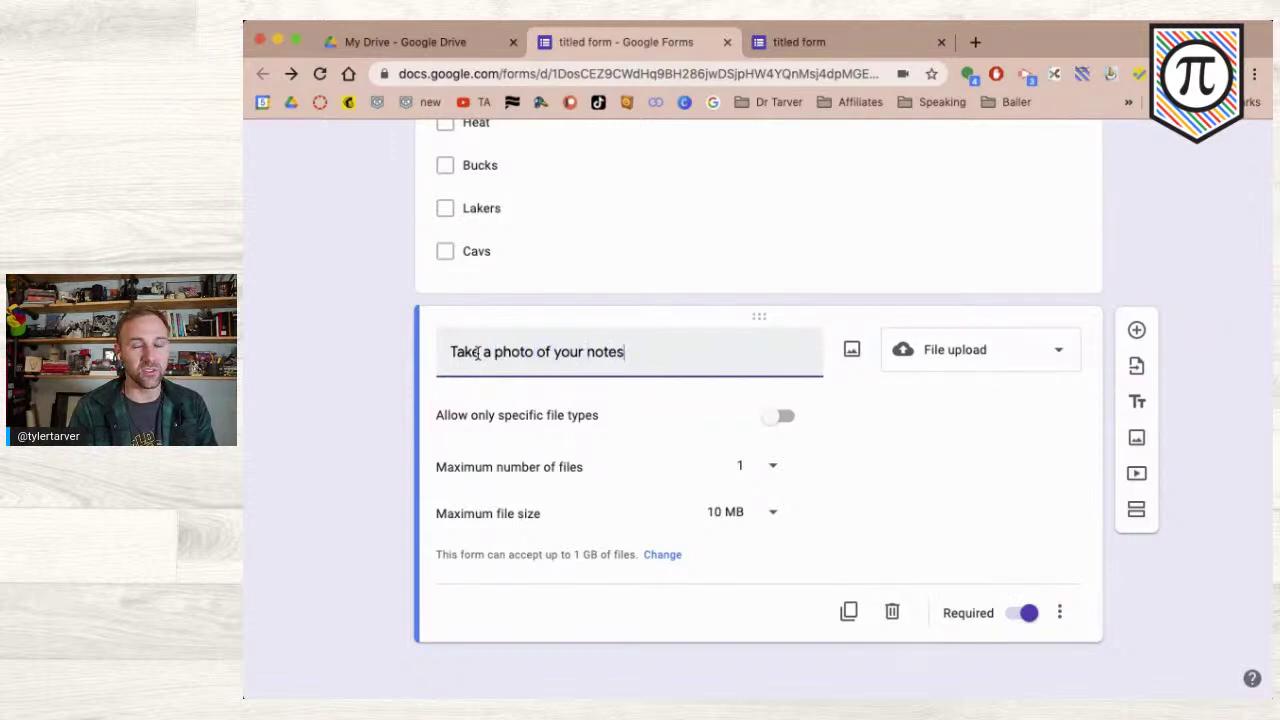
text( from this)
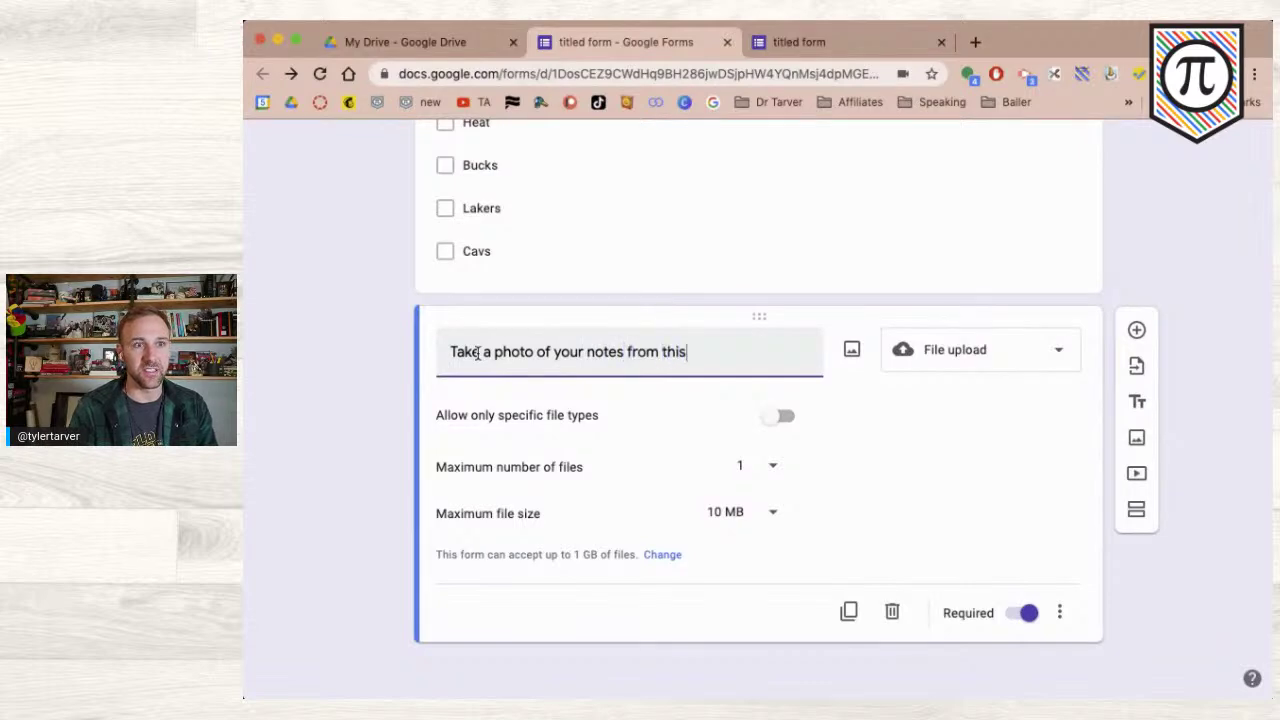
text(, and upload them.)
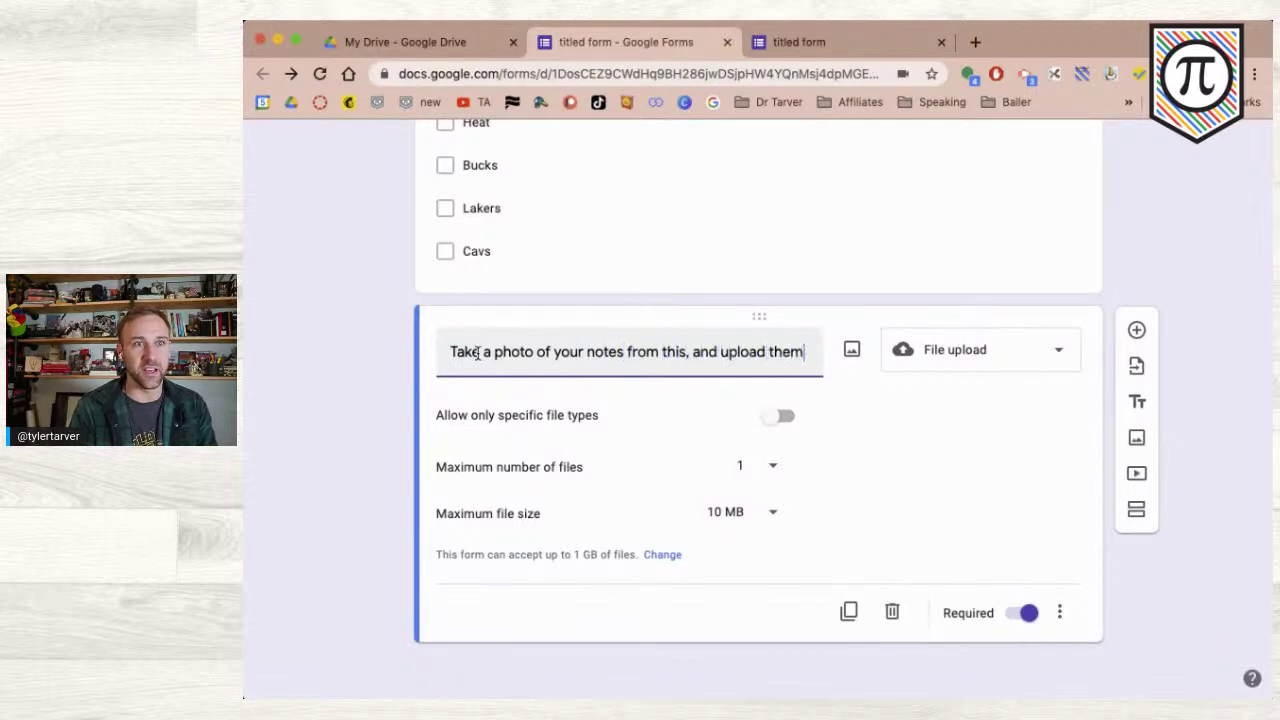
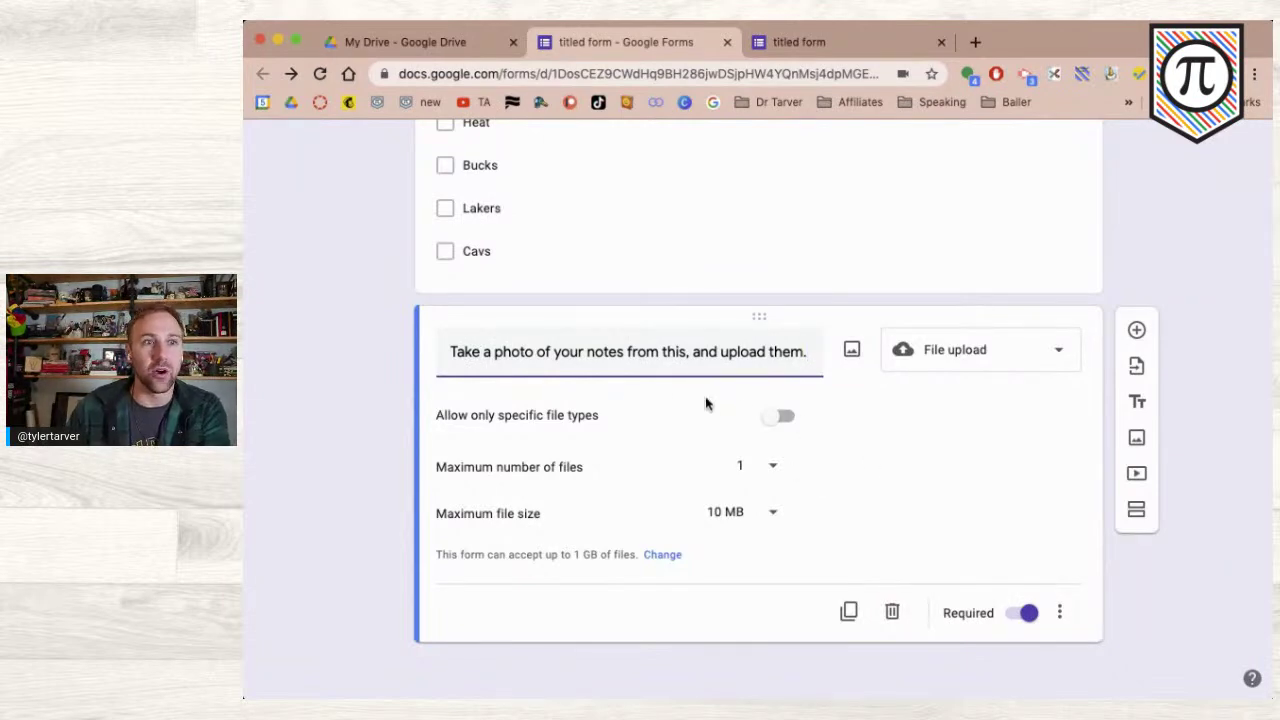
- Restrict the file upload question to specific file types: Document, Spreadsheet, PDF, Presentation, Drawing and Image
click(780, 417)
click(780, 417)
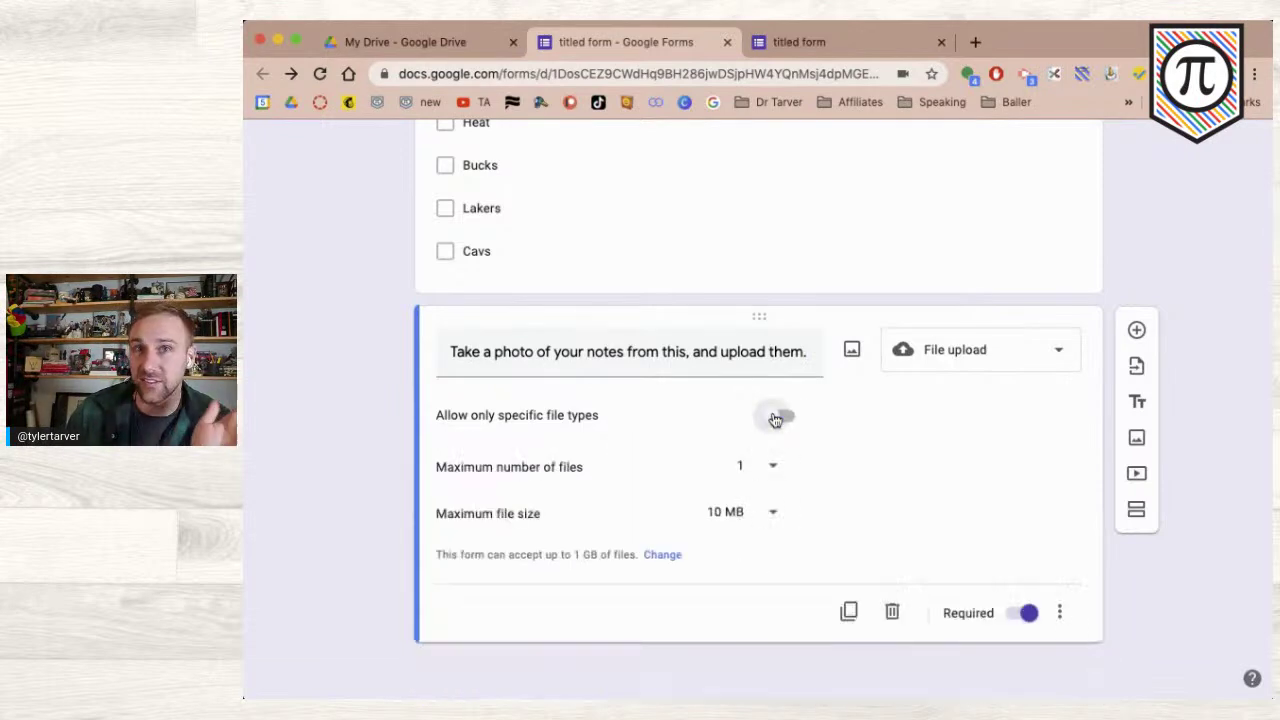
click(778, 417)
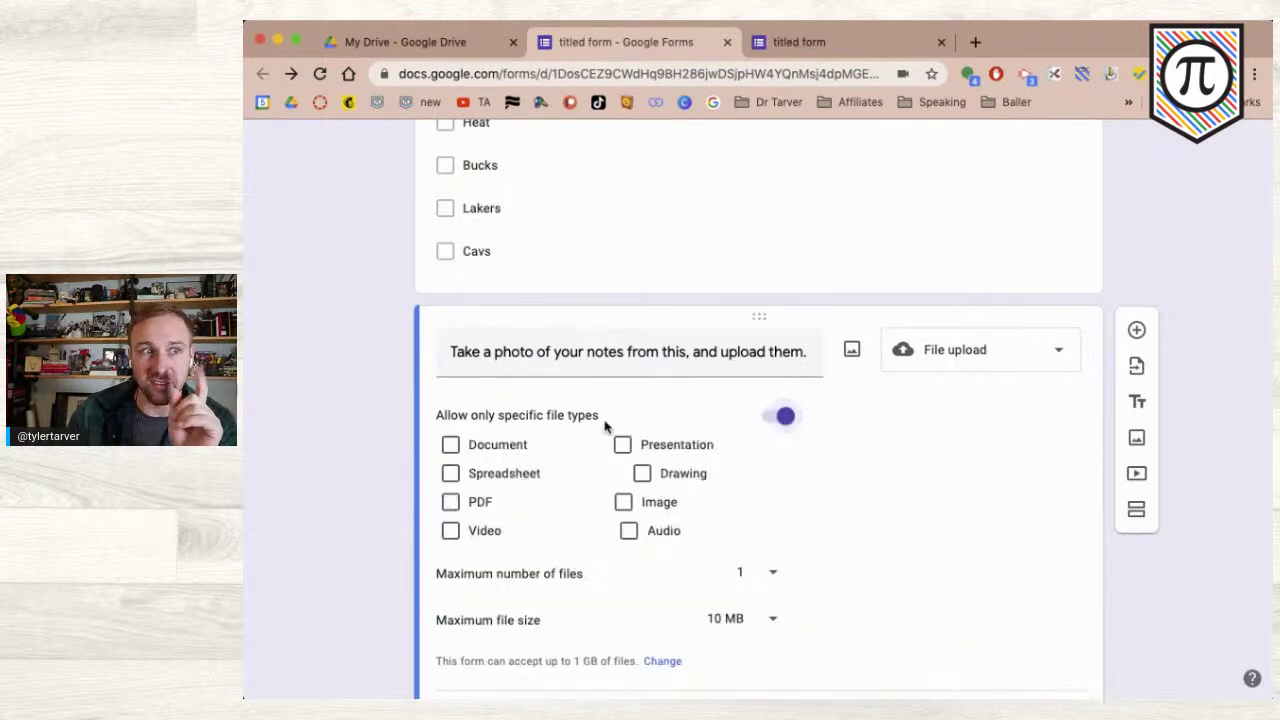
click(455, 447)
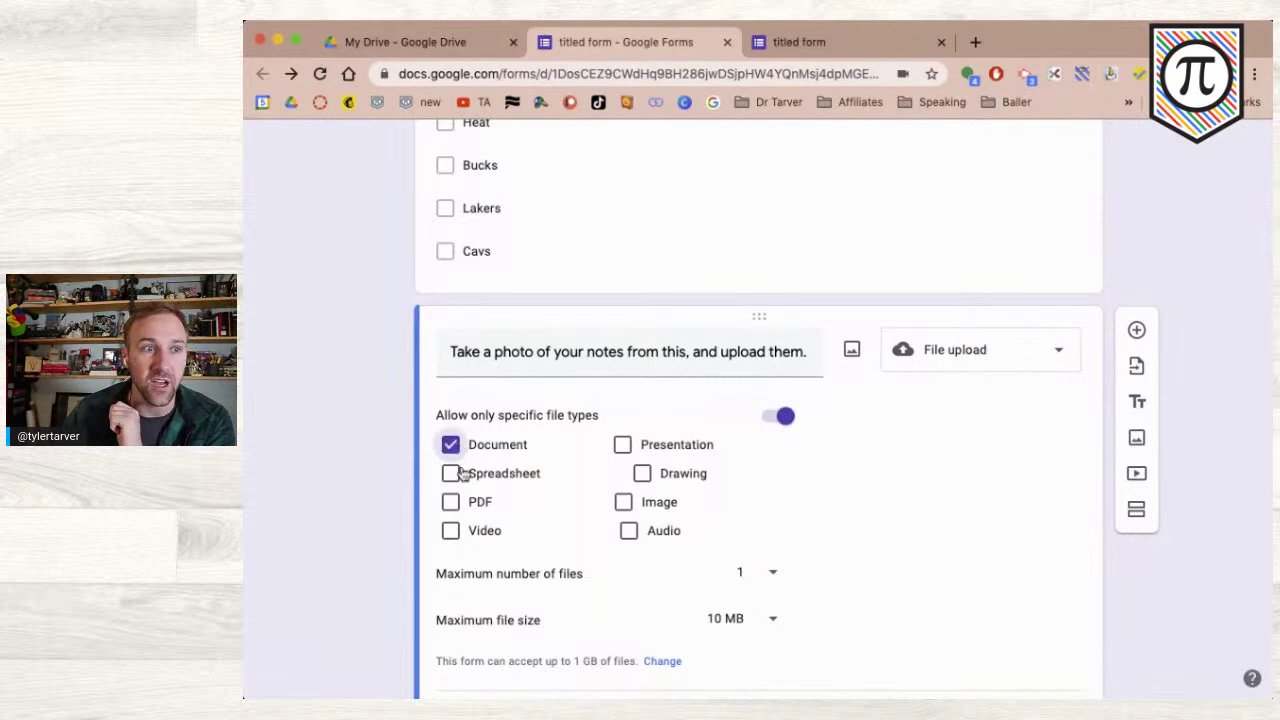
click(456, 474)
click(452, 503)
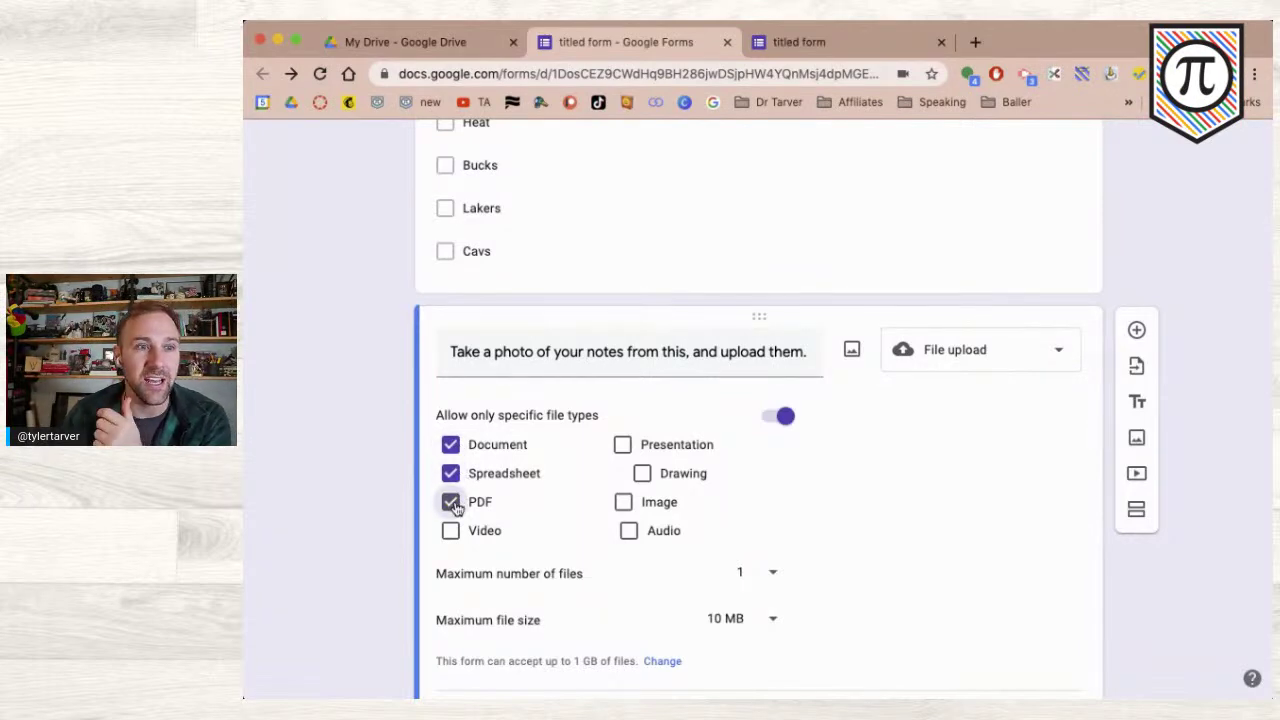
click(622, 444)
click(645, 473)
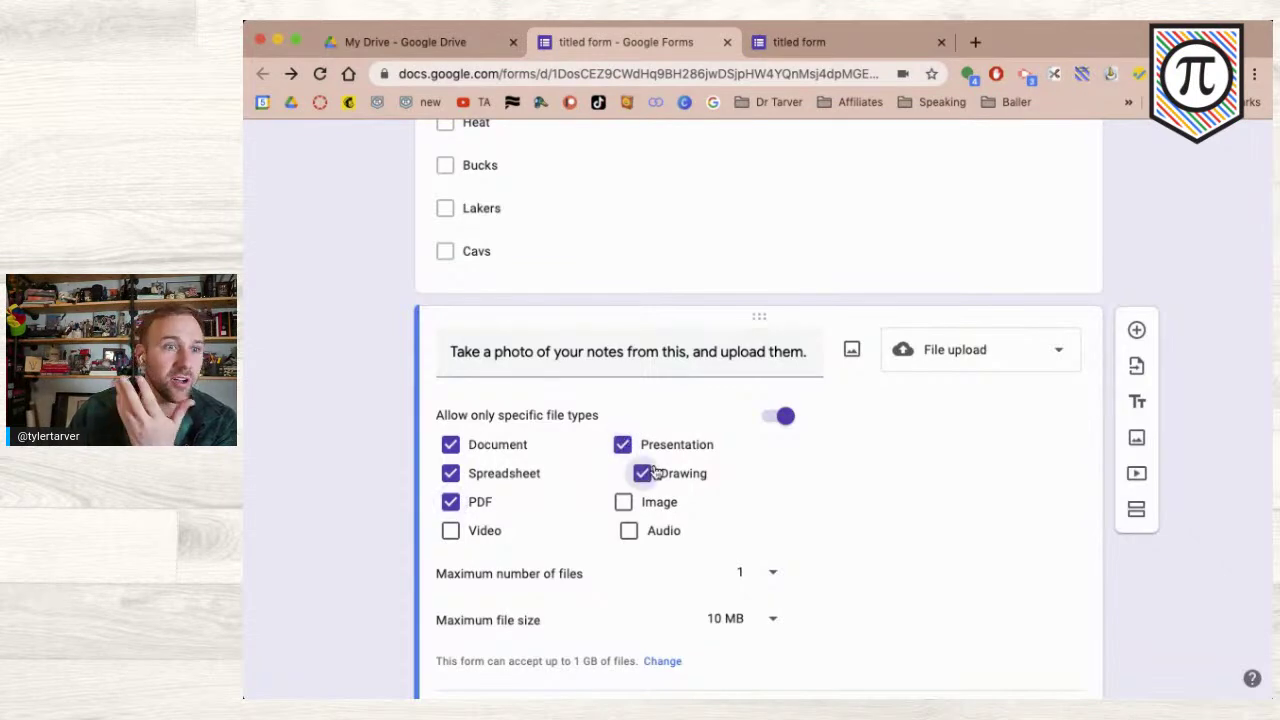
click(625, 503)
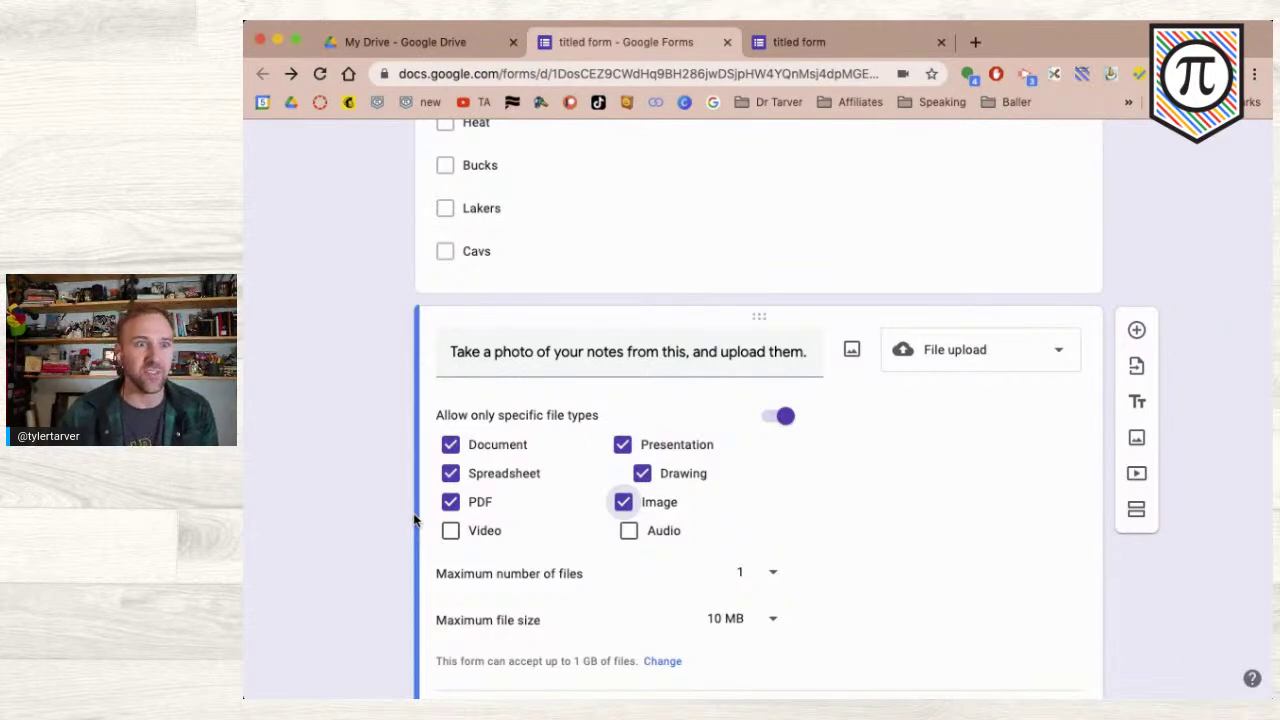
- Set the file upload question's maximum number of files to 10 and its maximum file size to 100 MB
scroll(416, 520, down, 1)
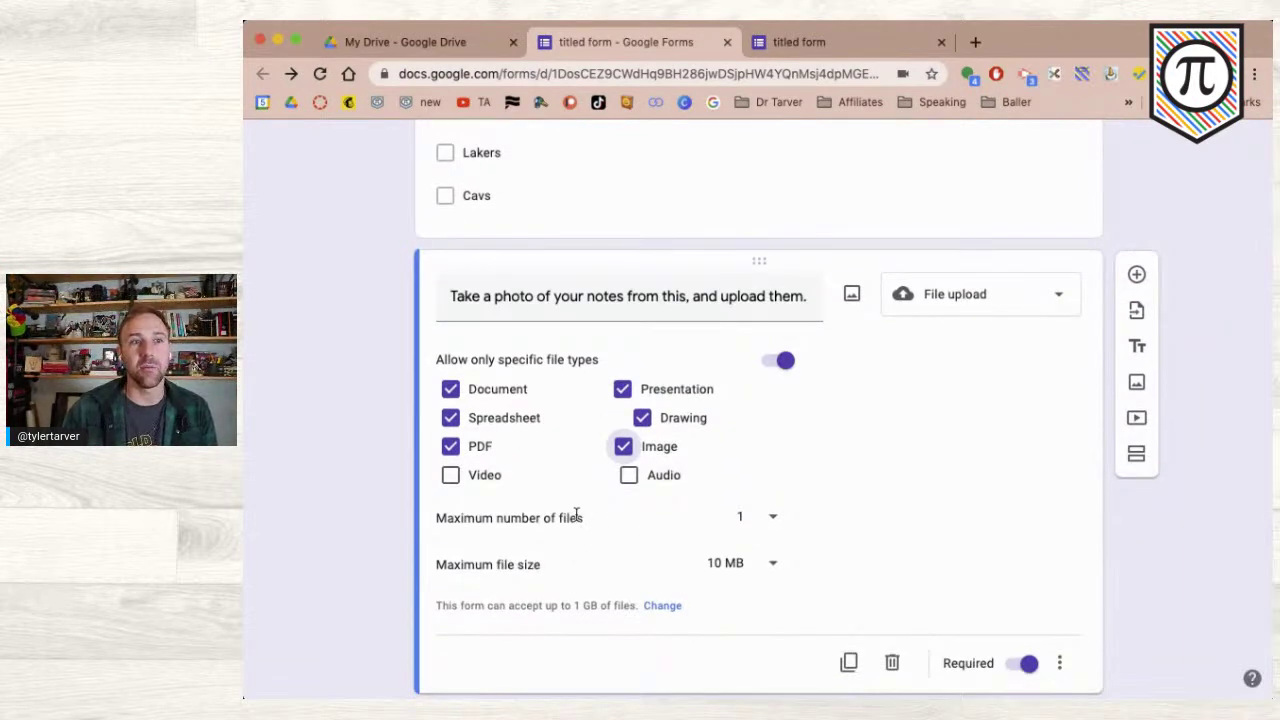
click(766, 518)
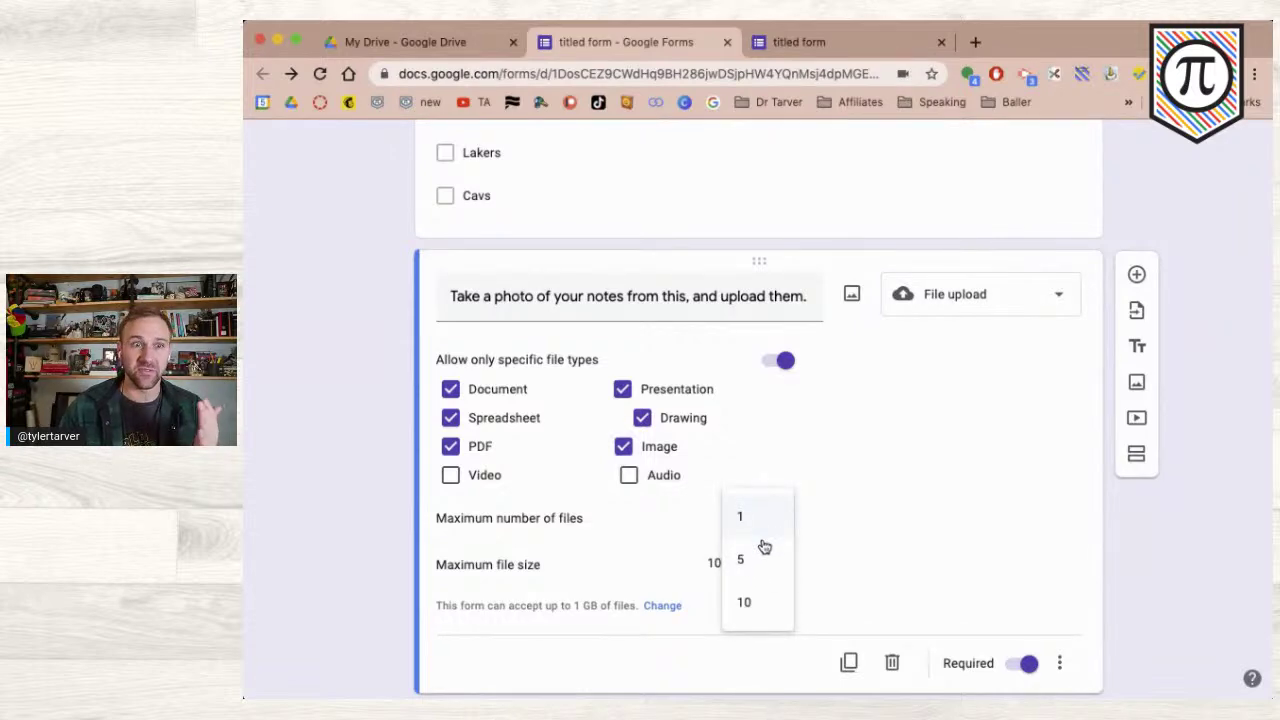
scroll(760, 612, down, 1)
scroll(760, 614, up, 1)
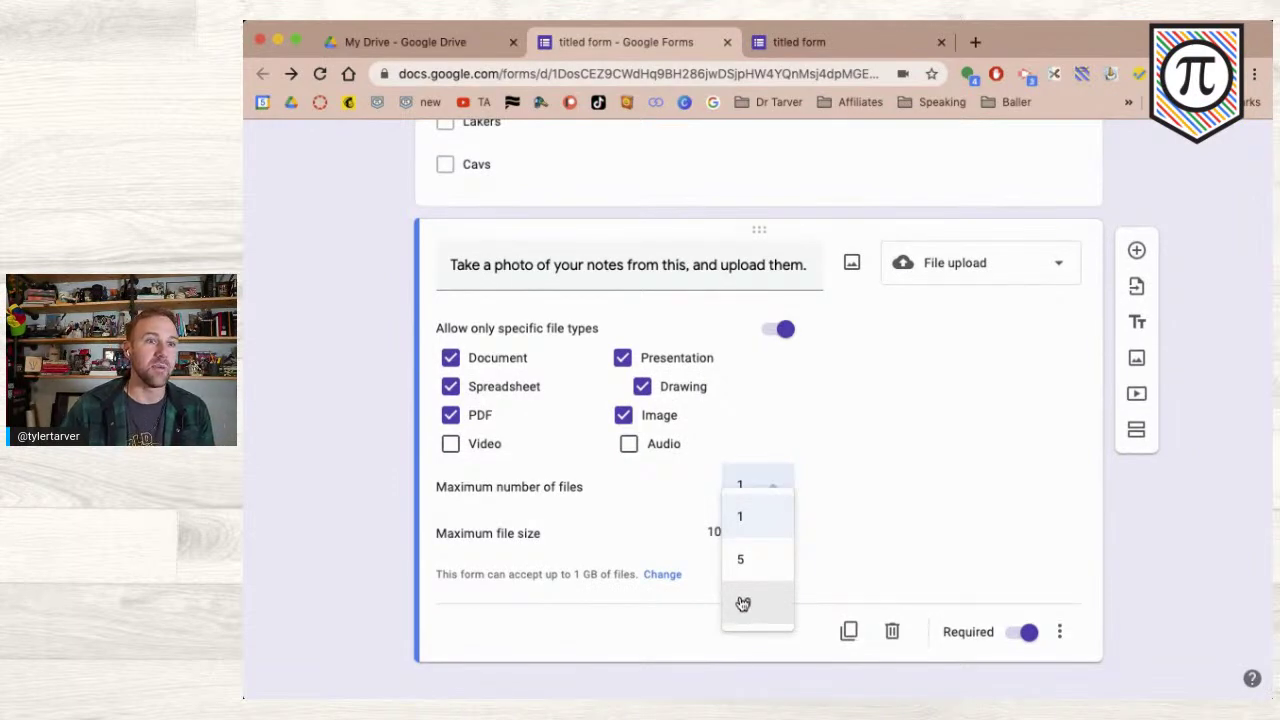
click(743, 603)
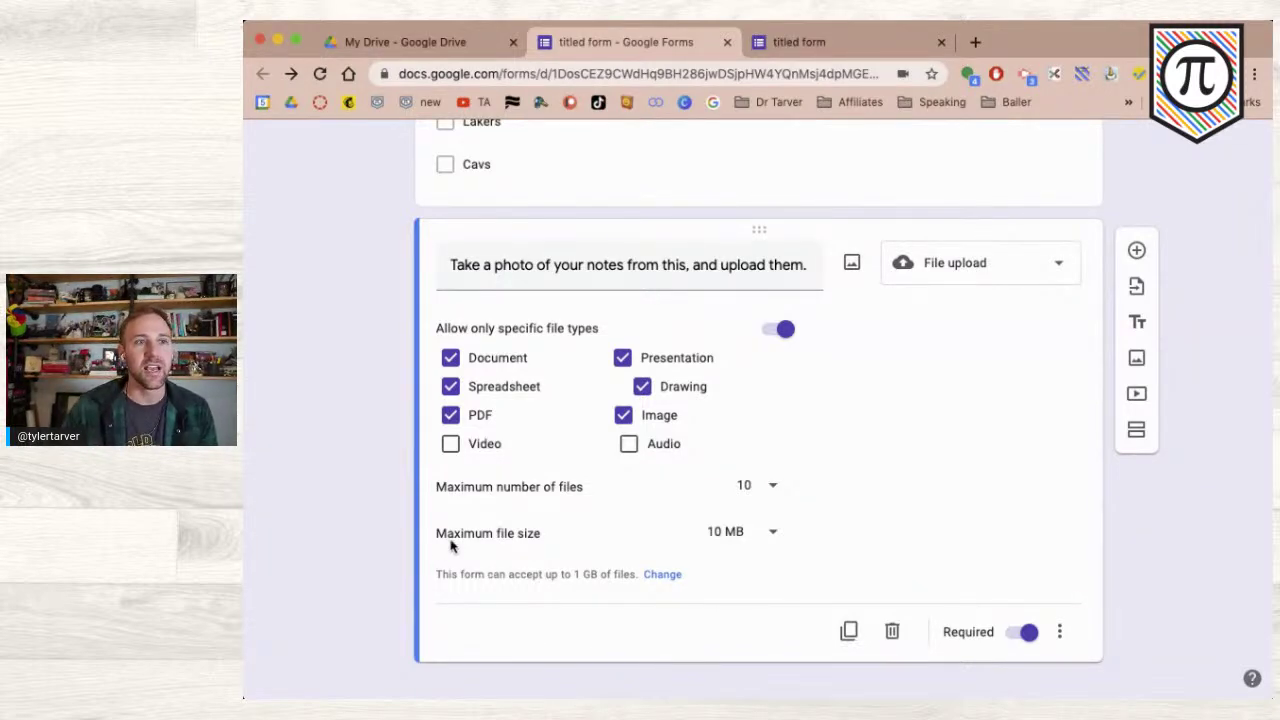
click(737, 535)
scroll(731, 648, down, 1)
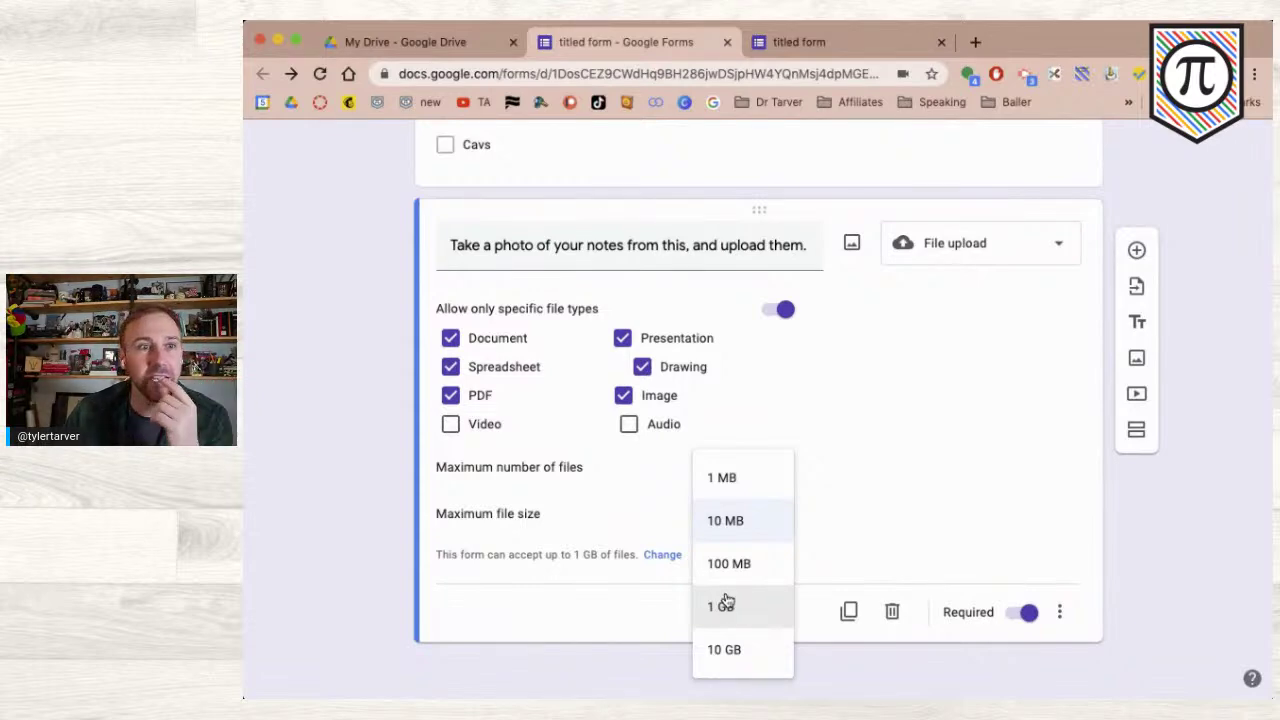
click(722, 576)
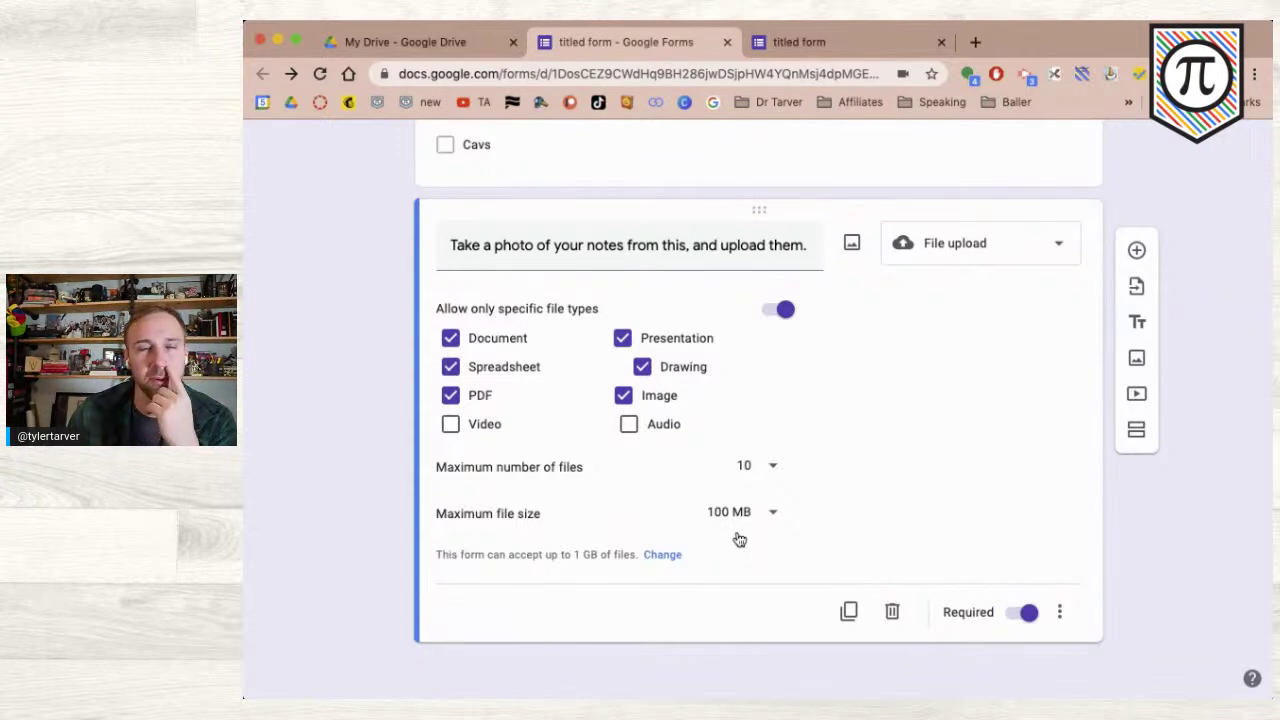
- Set and save the form's maximum size of all files uploaded as 10 GB, and review the upload question's file size options
click(671, 559)
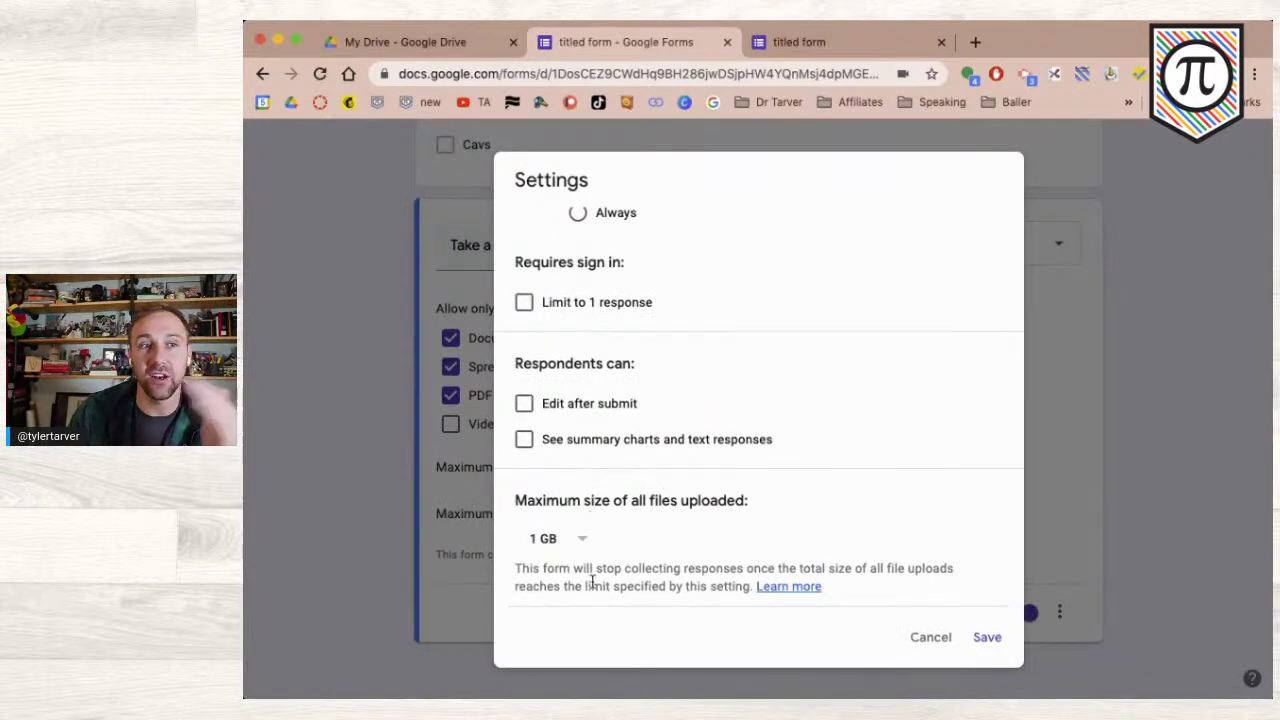
click(583, 545)
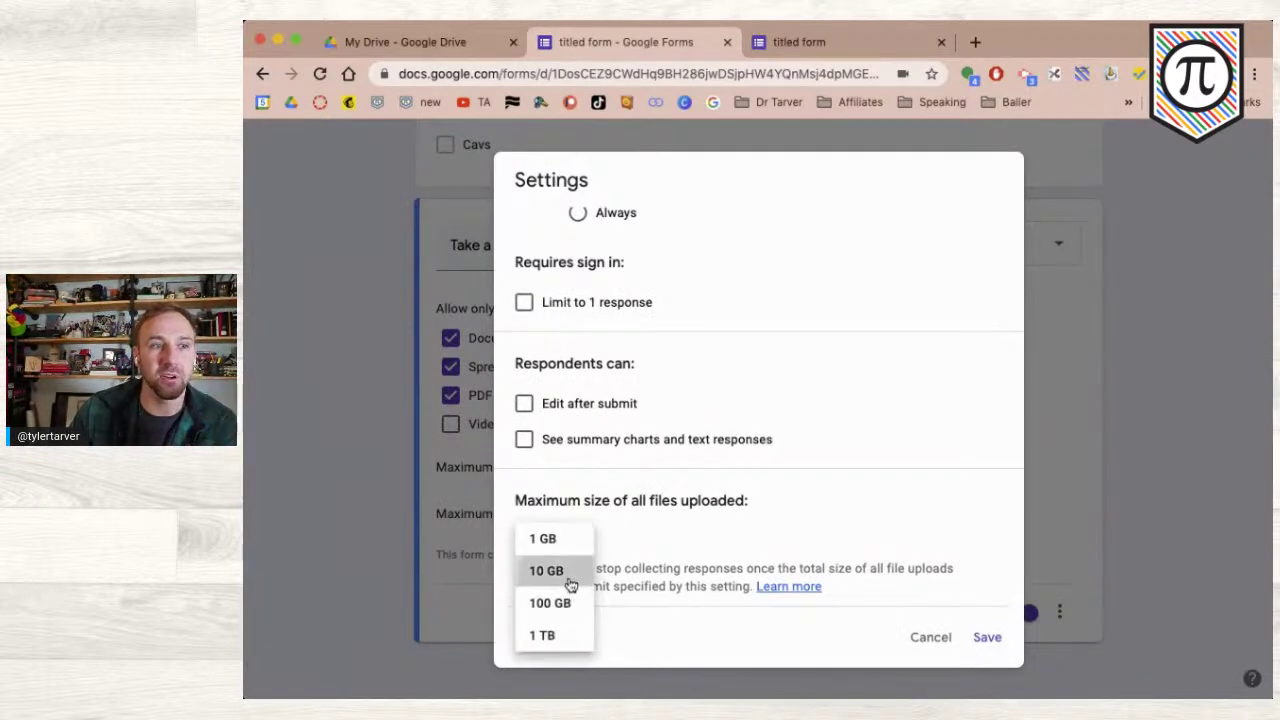
click(567, 576)
click(989, 640)
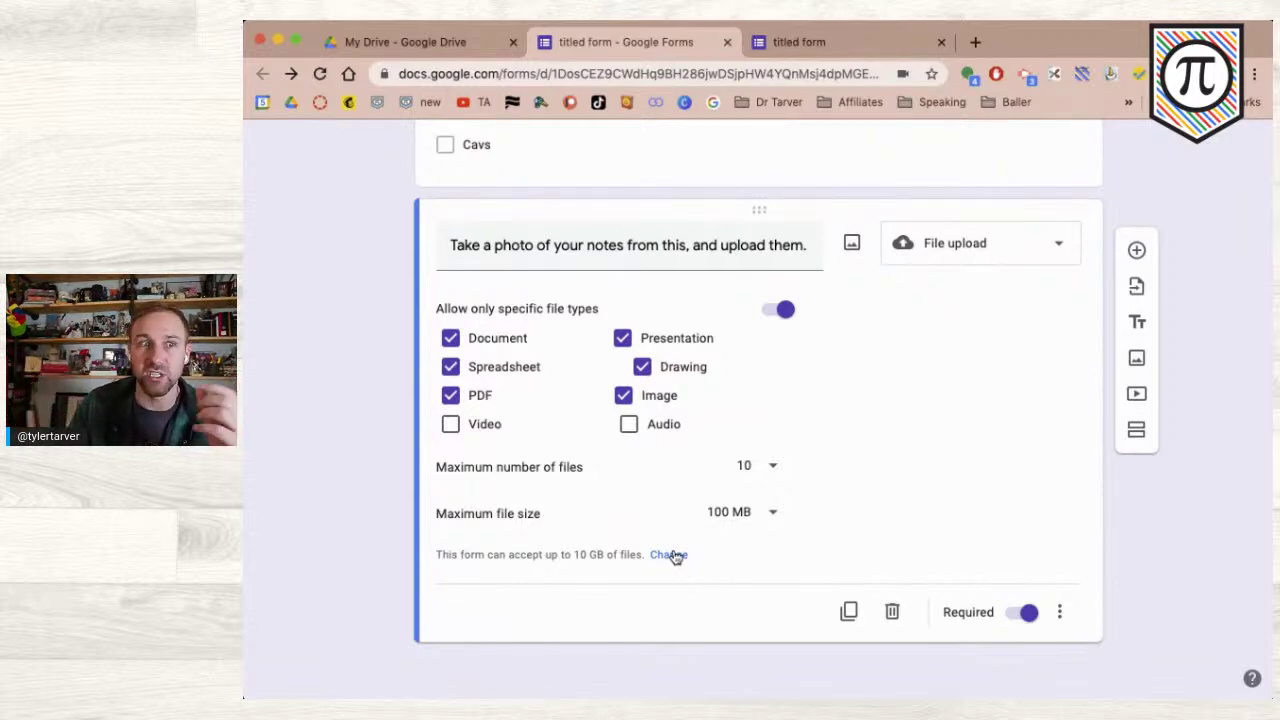
click(731, 515)
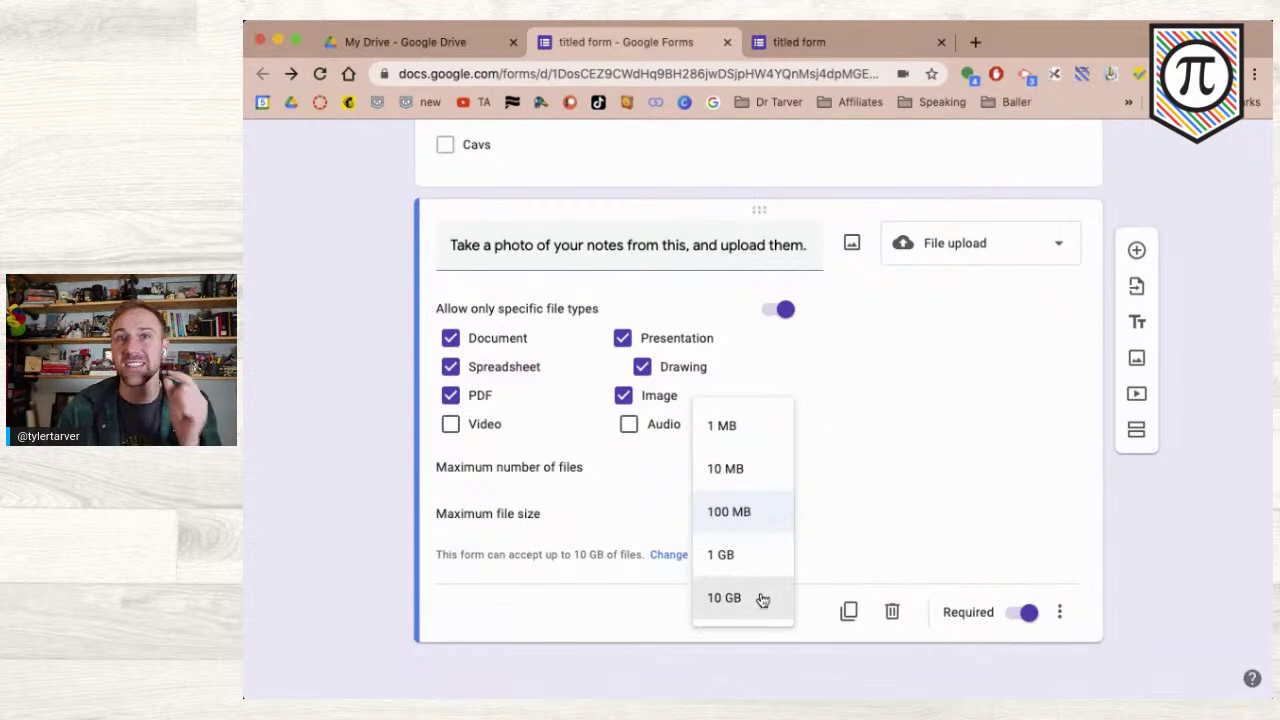
click(547, 610)
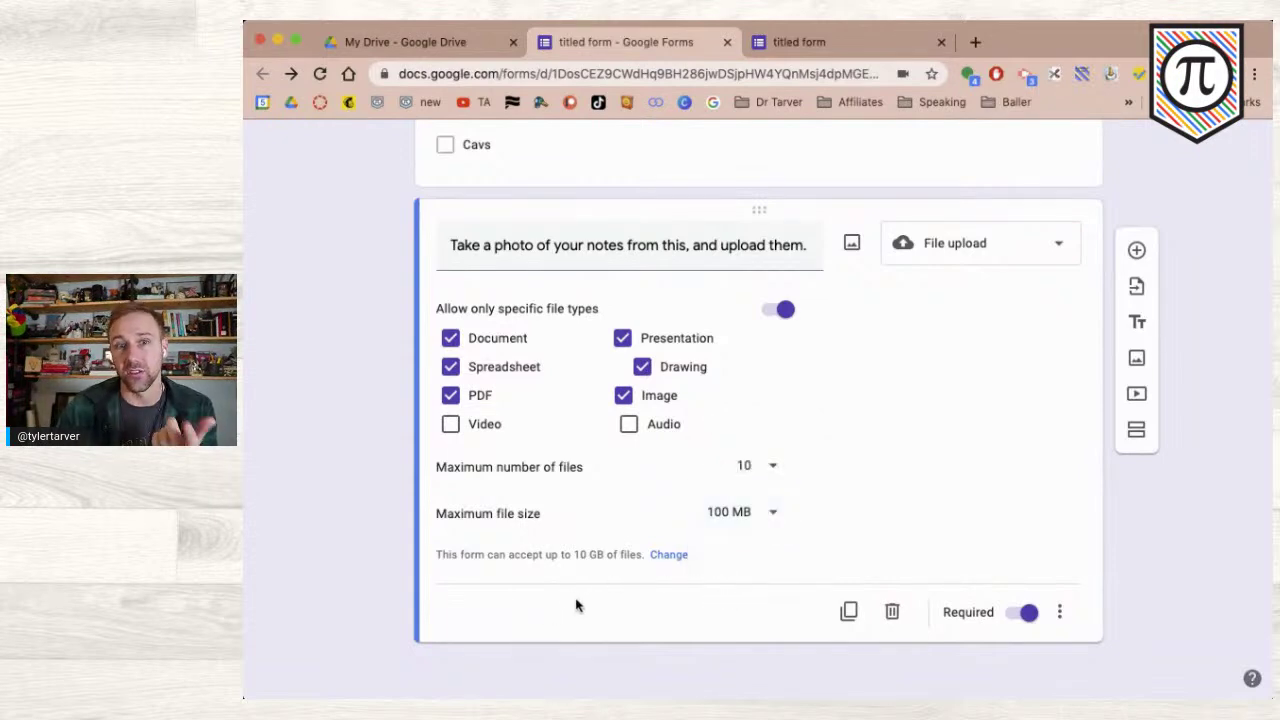
- Add two more questions below the file upload question and make the last one a Linear scale
click(1136, 250)
click(1137, 426)
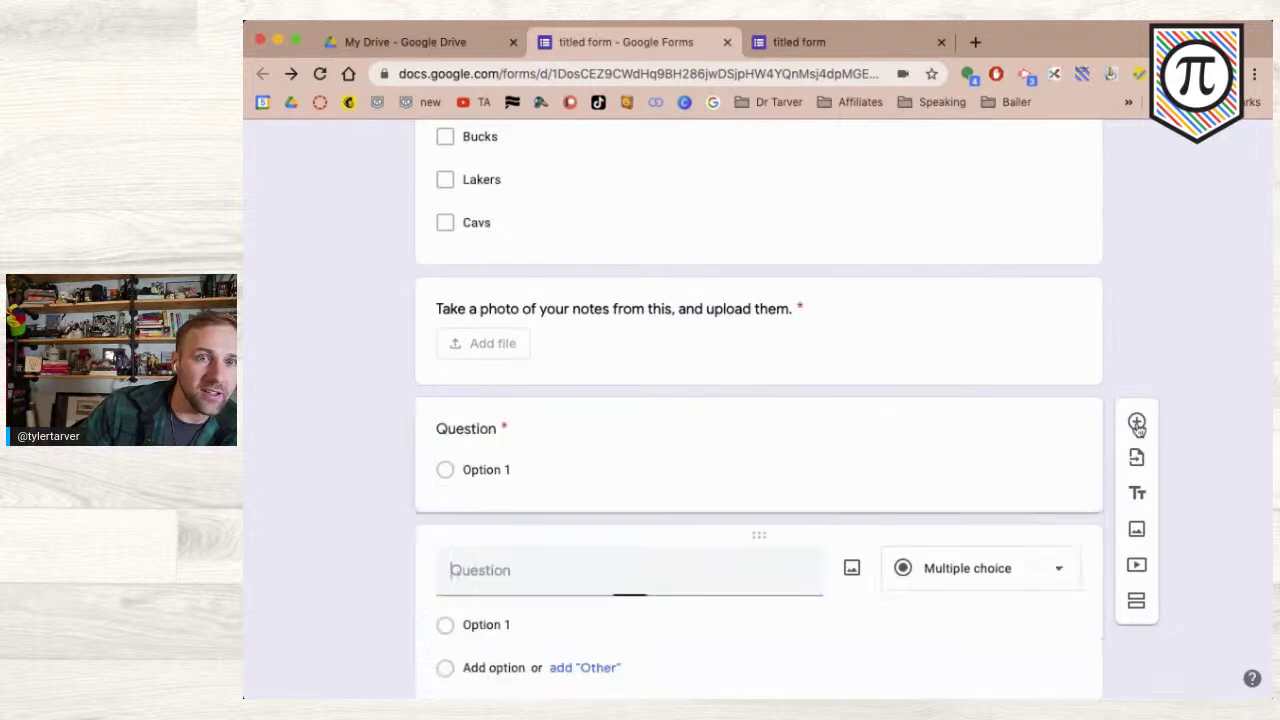
click(1003, 572)
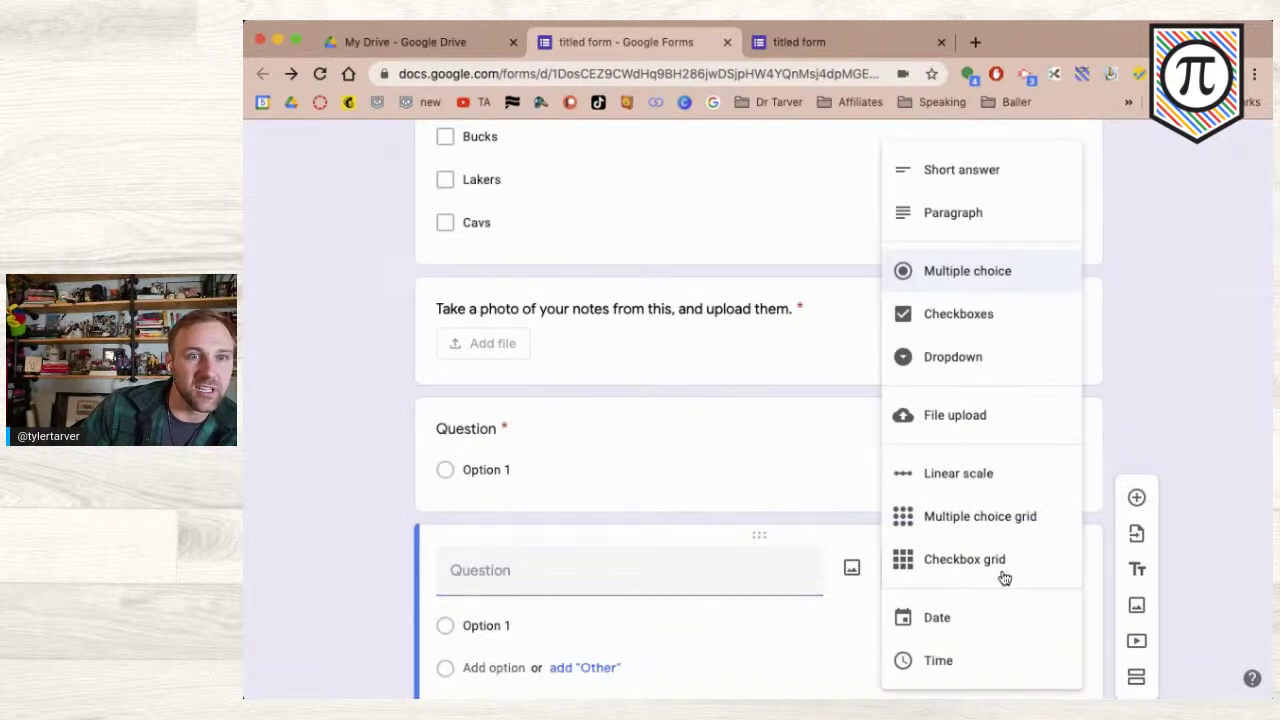
click(999, 491)
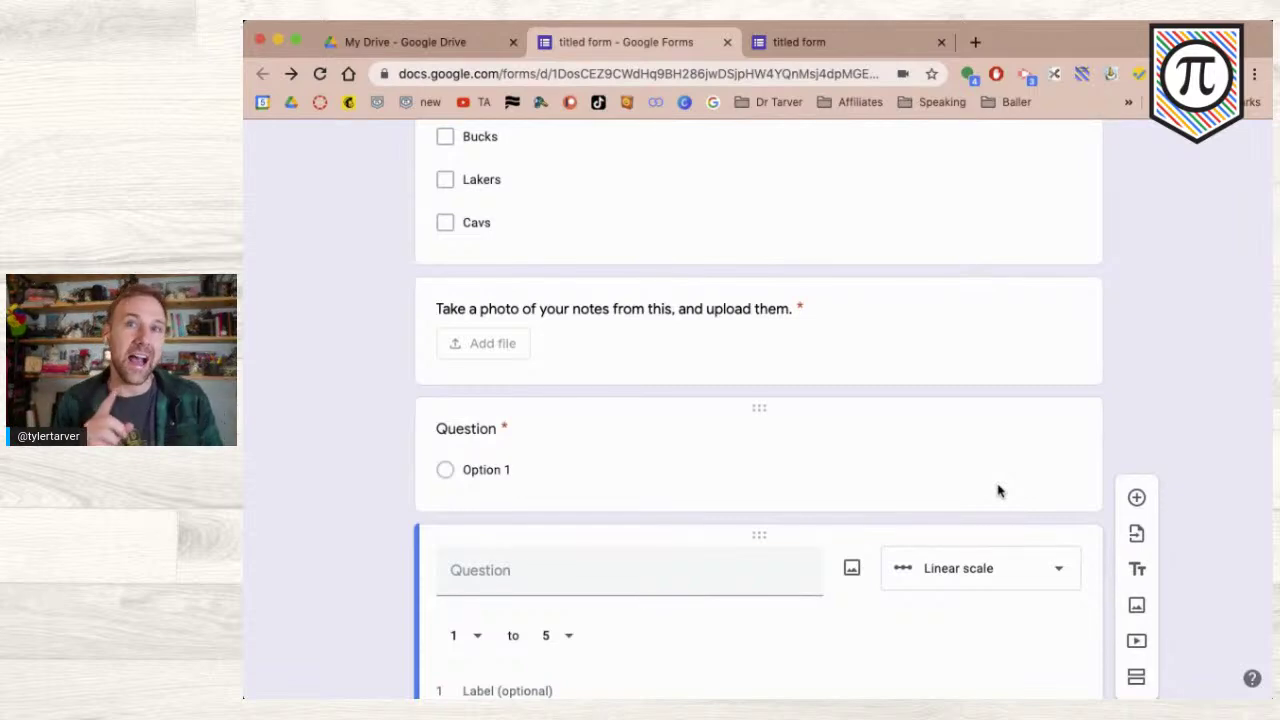
- Title the linear scale question "How confident are you in the test you just took?"
click(580, 577)
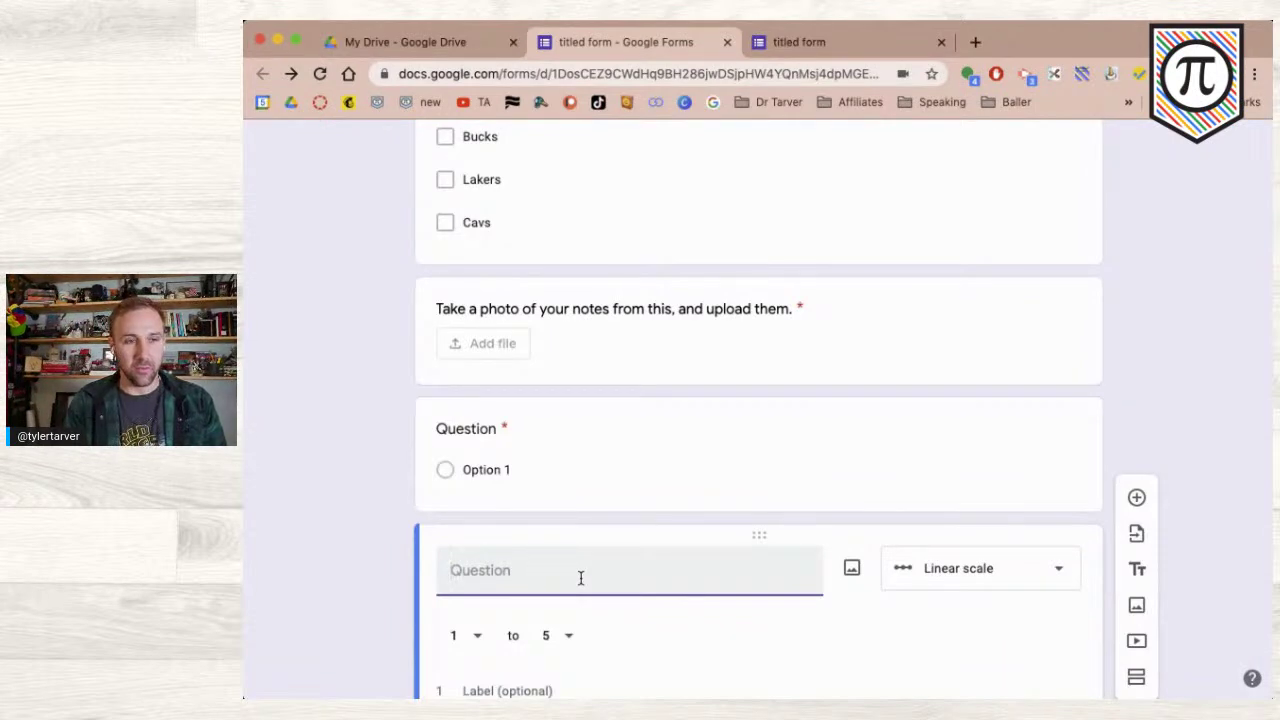
text(co)
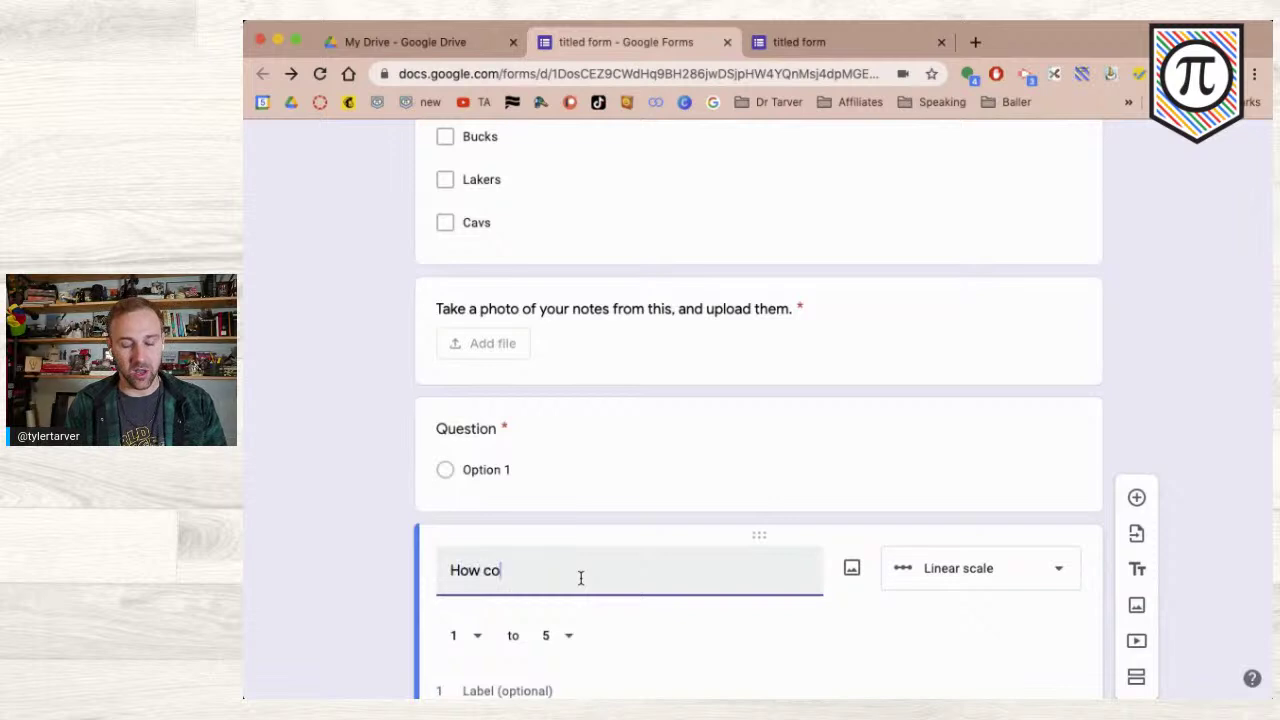
text(nfident are you)
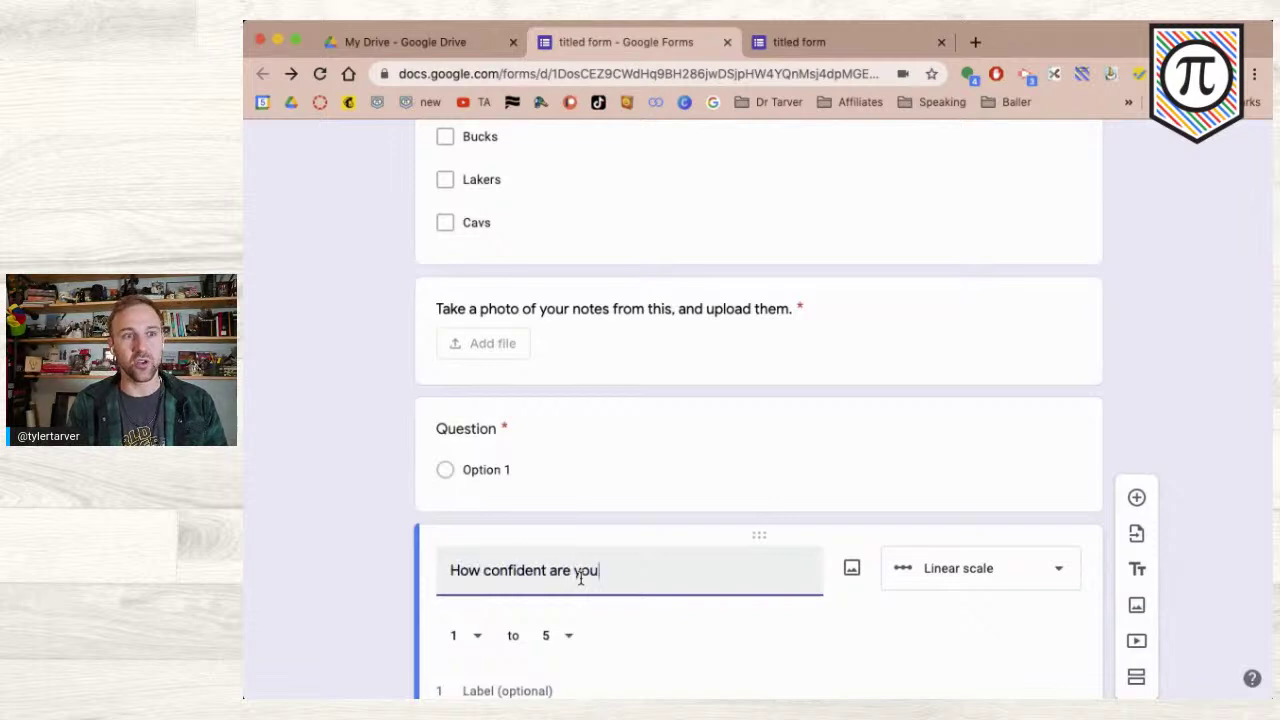
text( in the test you g)
key(BackSpace)
text(just )
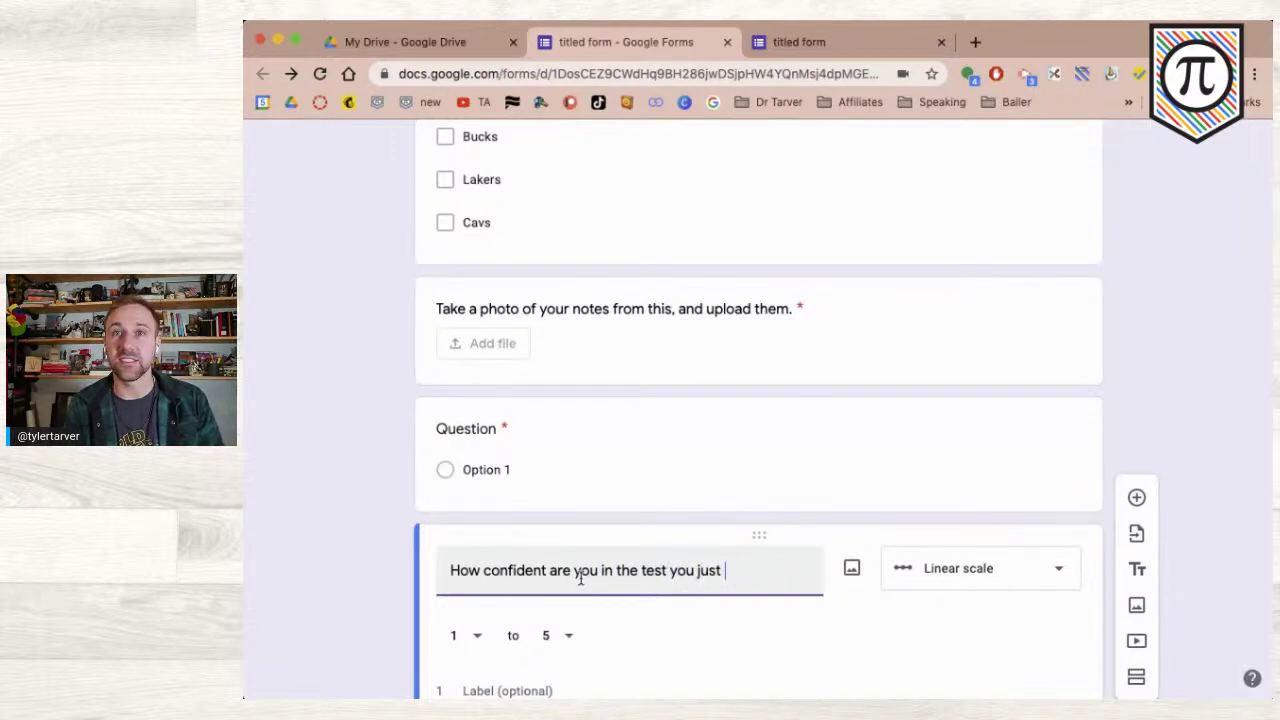
text(took?)
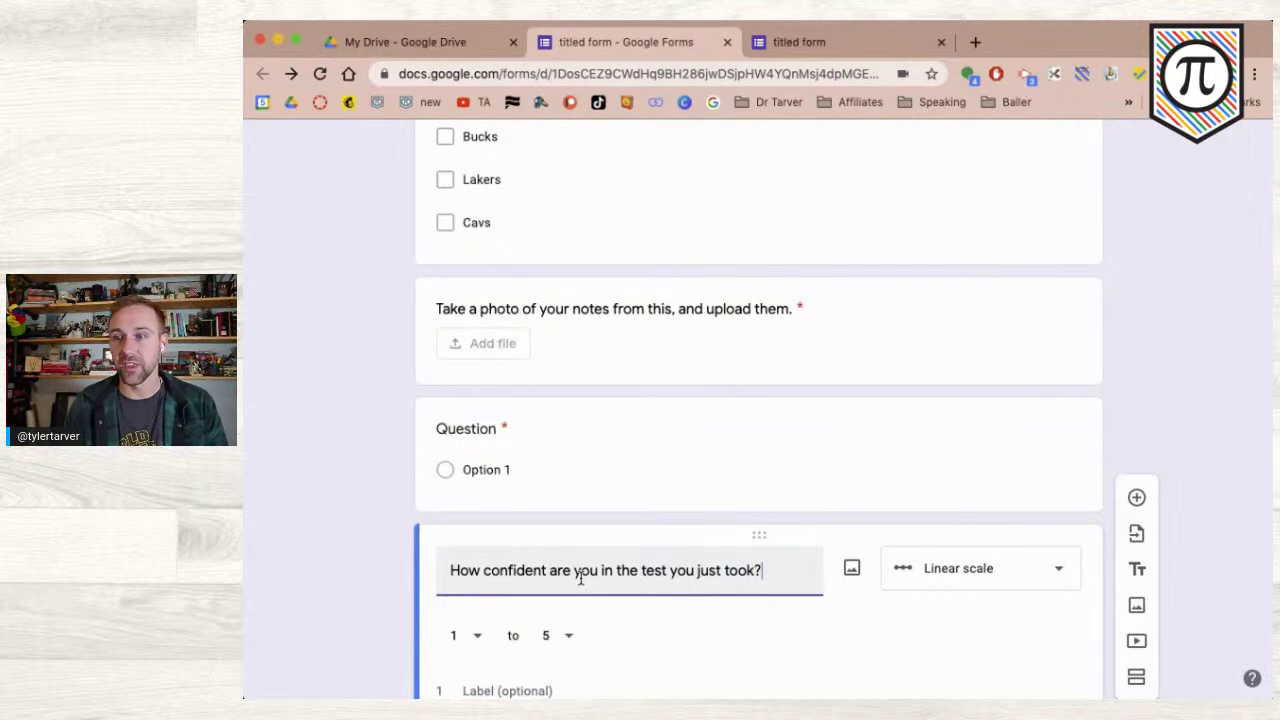
- Set the linear scale's upper end to 10 and label 1 "No clue" and 10 "I ACED IT!!!"
click(579, 645)
click(565, 650)
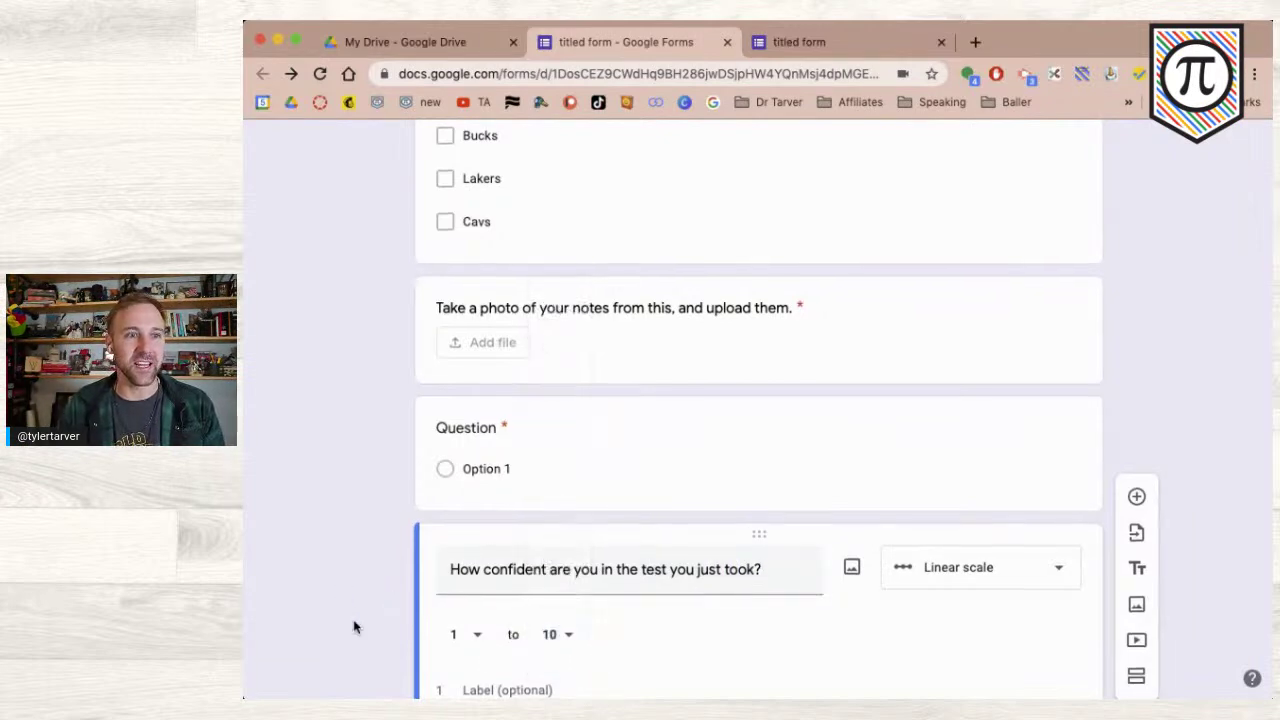
scroll(353, 627, down, 2)
click(490, 522)
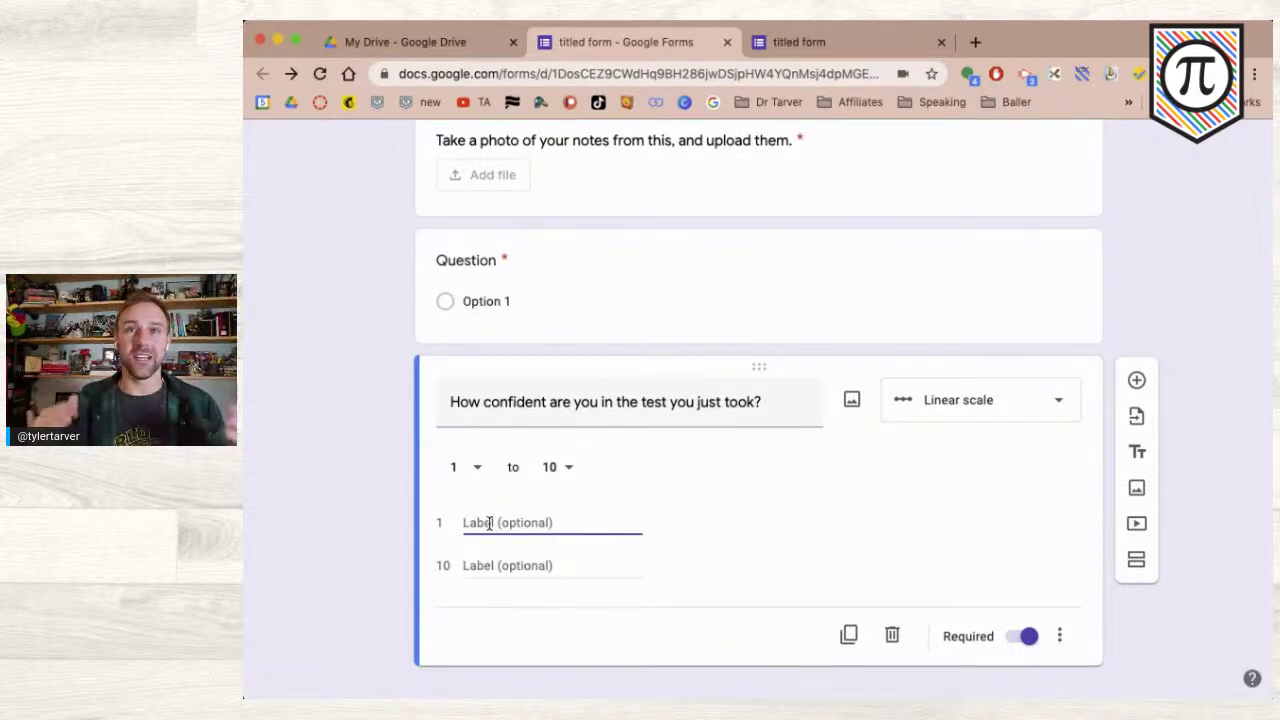
text(No clue)
key(Tab)
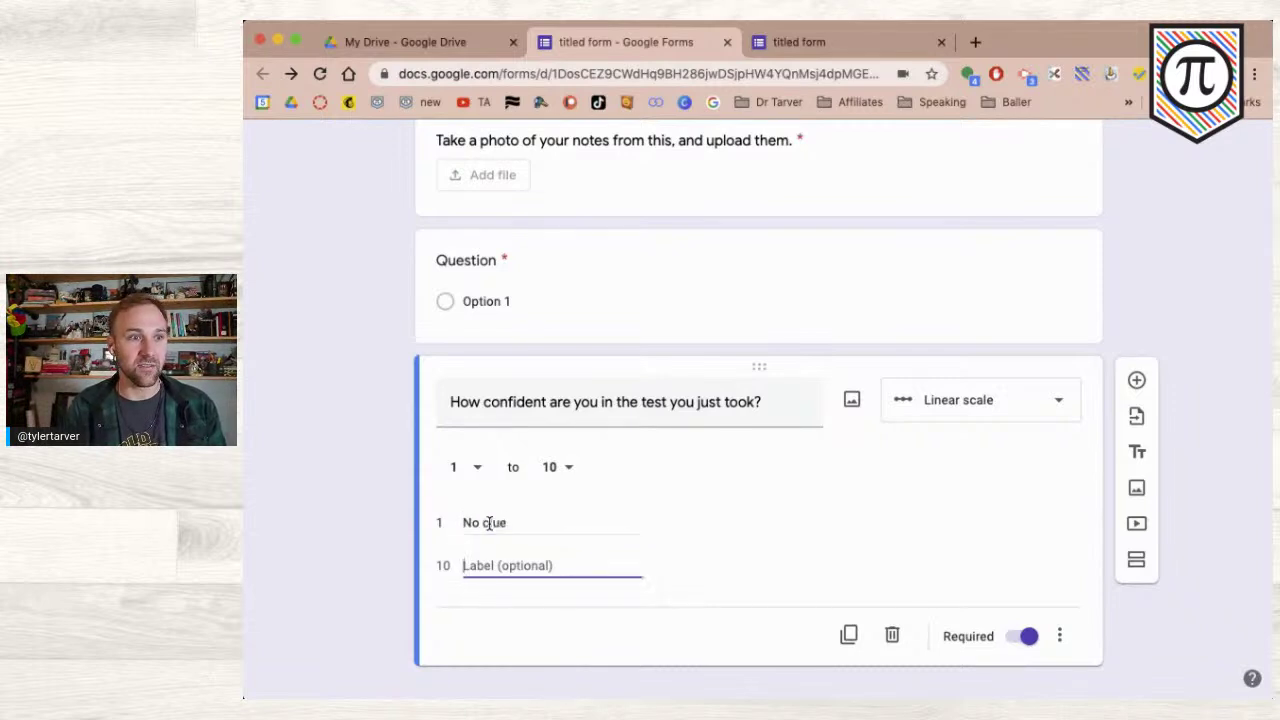
text(I ACED IT!!!)
click(350, 521)
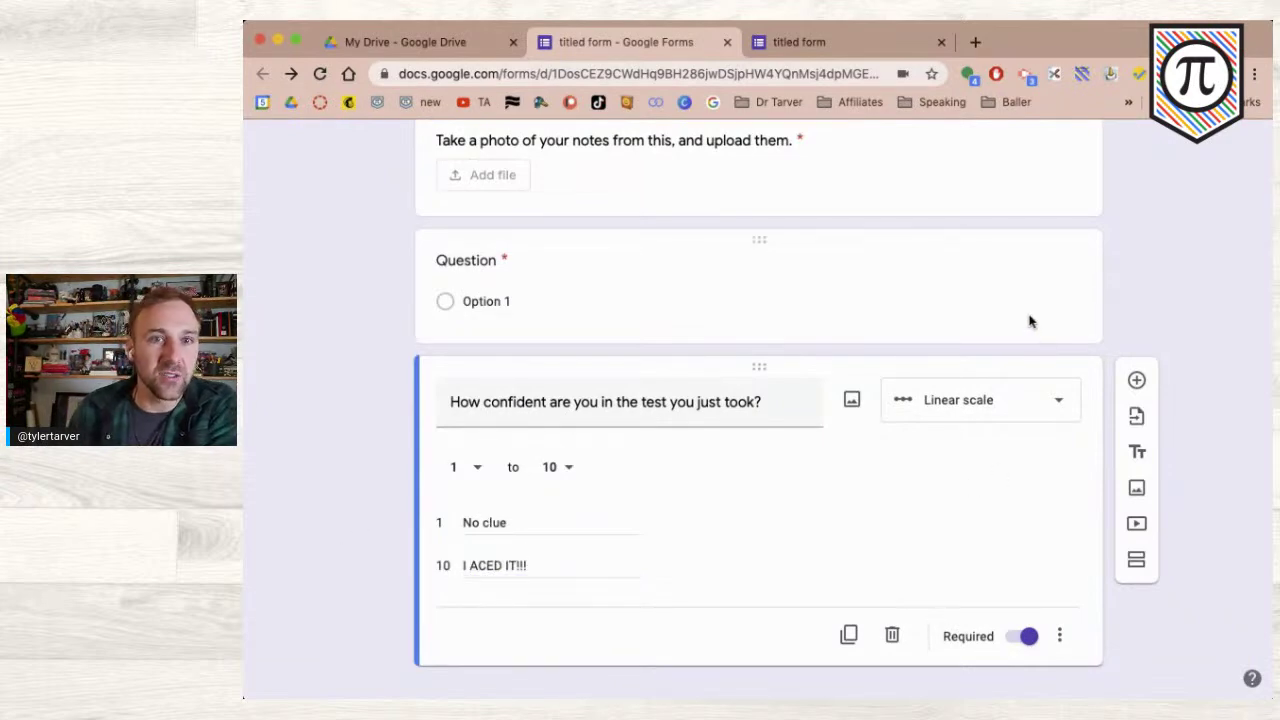
- Preview the form and look at the file upload question's Insert file dialog without uploading anything
scroll(929, 194, up, 10)
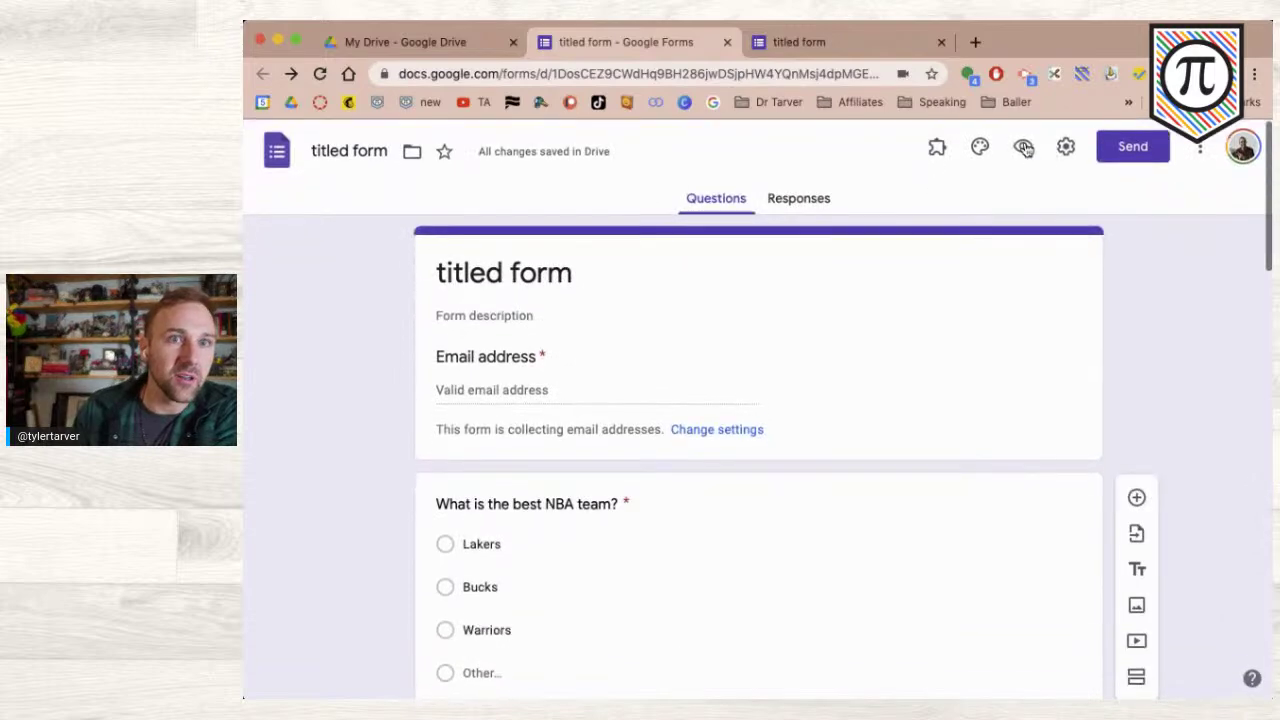
click(1024, 147)
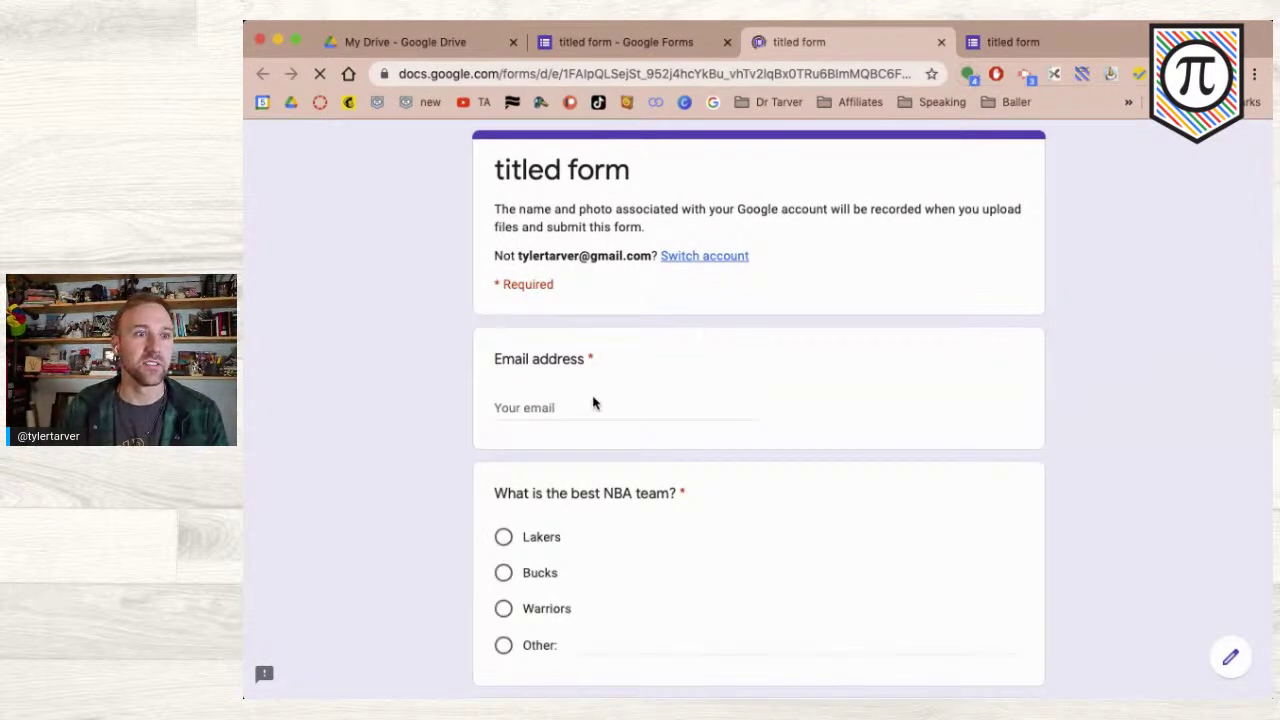
scroll(594, 400, down, 10)
scroll(594, 400, up, 3)
scroll(593, 403, up, 2)
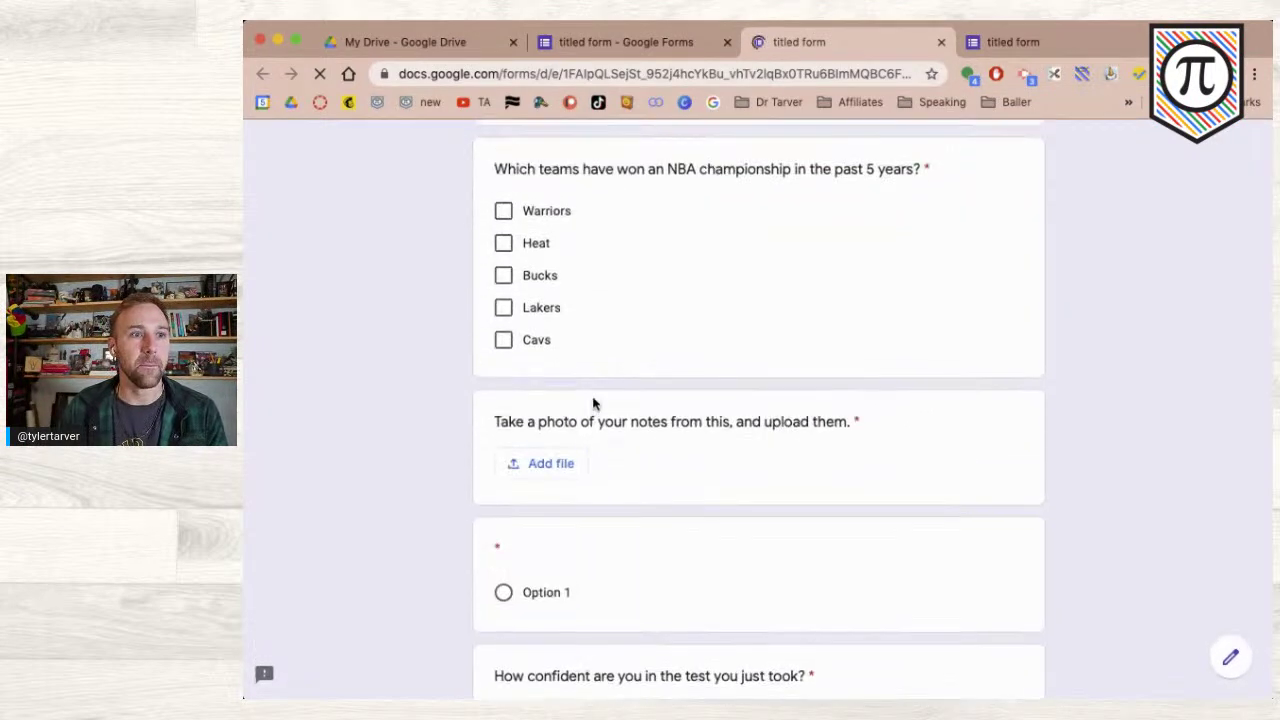
click(535, 467)
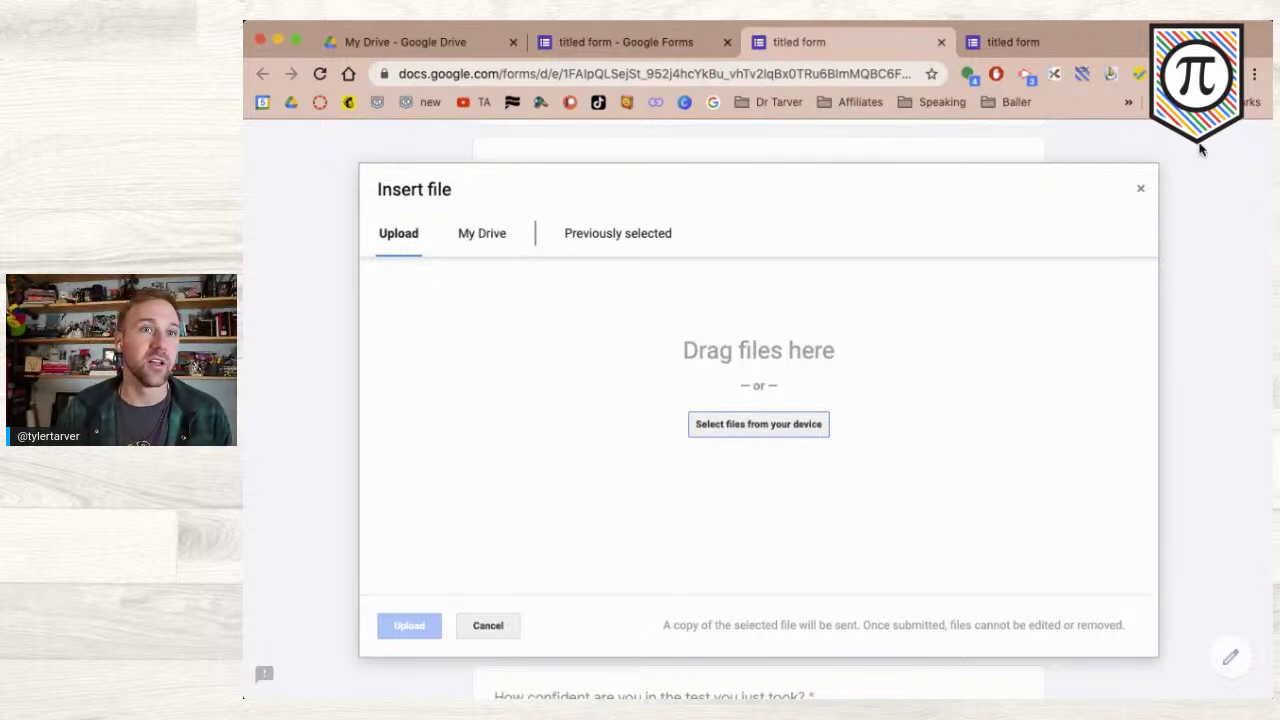
click(1138, 192)
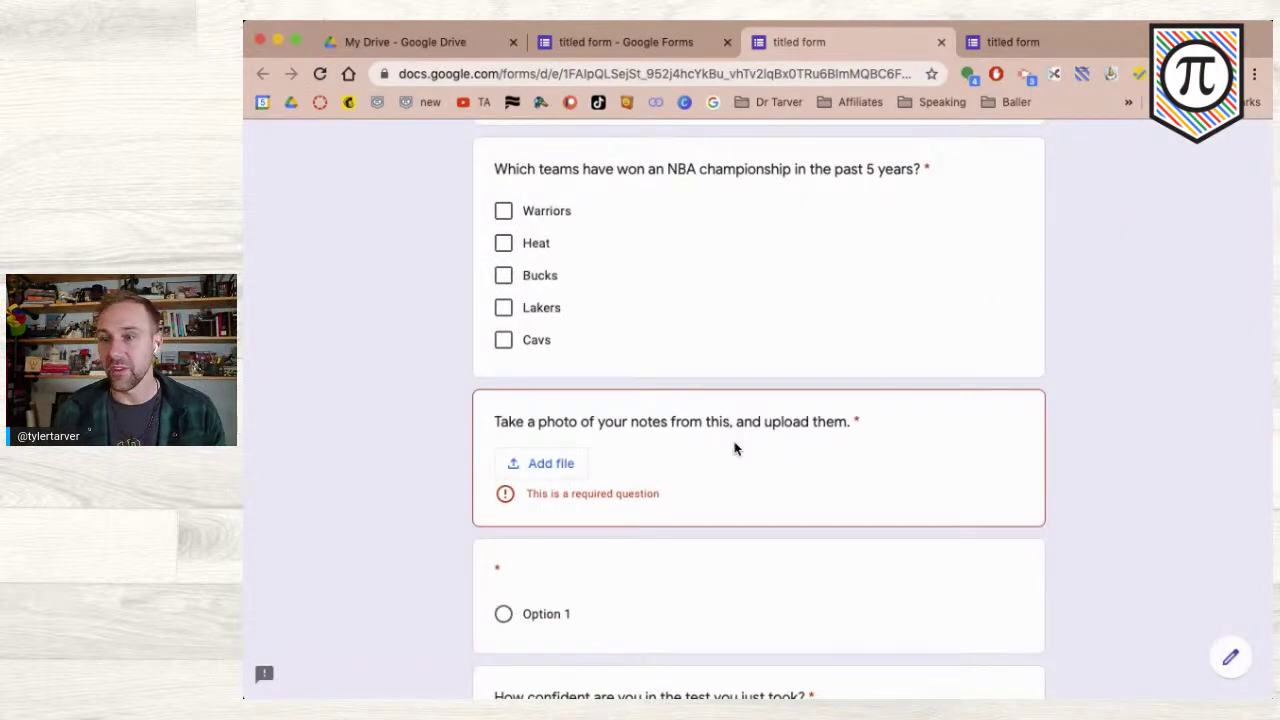
- Answer 8 on the confidence scale in the form preview
scroll(734, 446, down, 5)
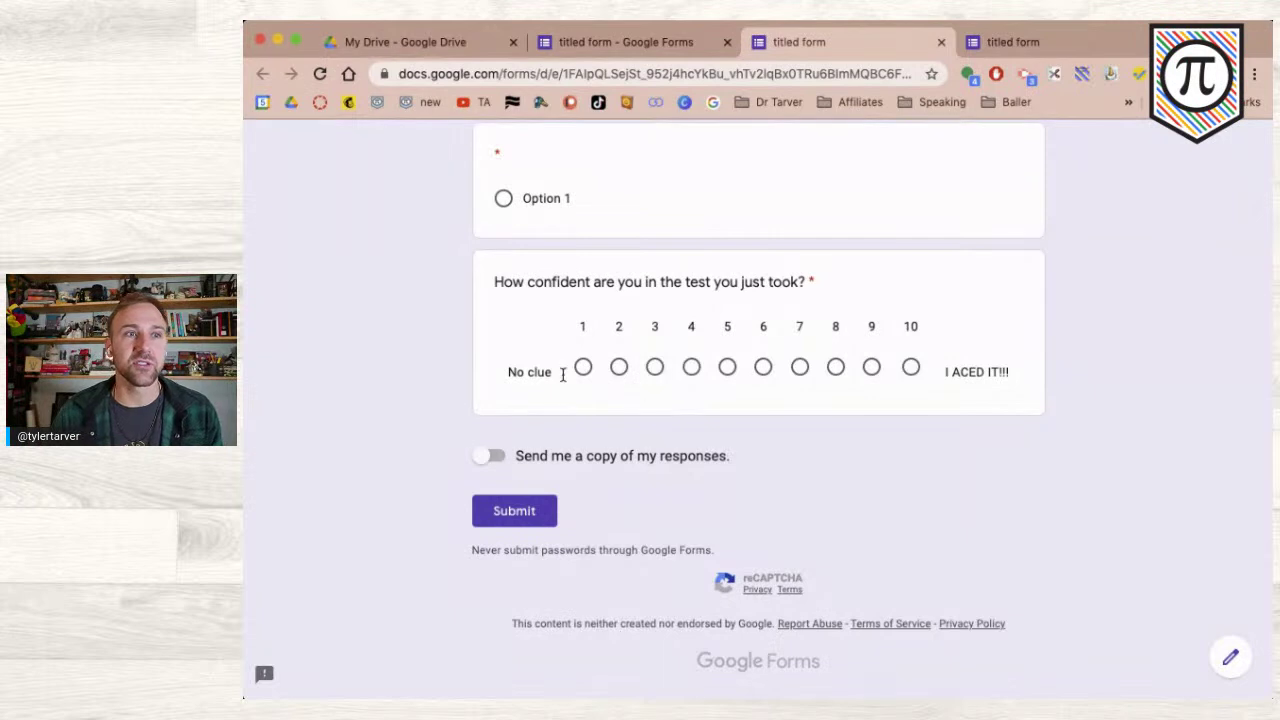
click(837, 368)
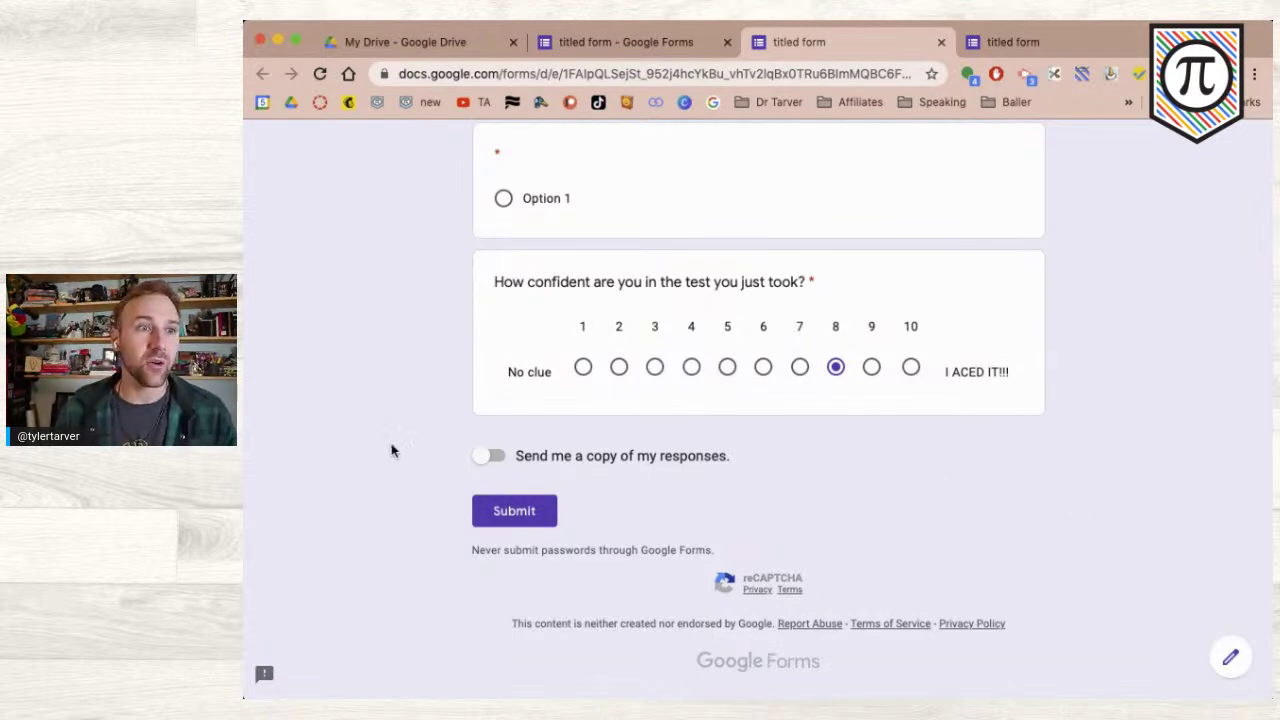
scroll(382, 442, up, 3)
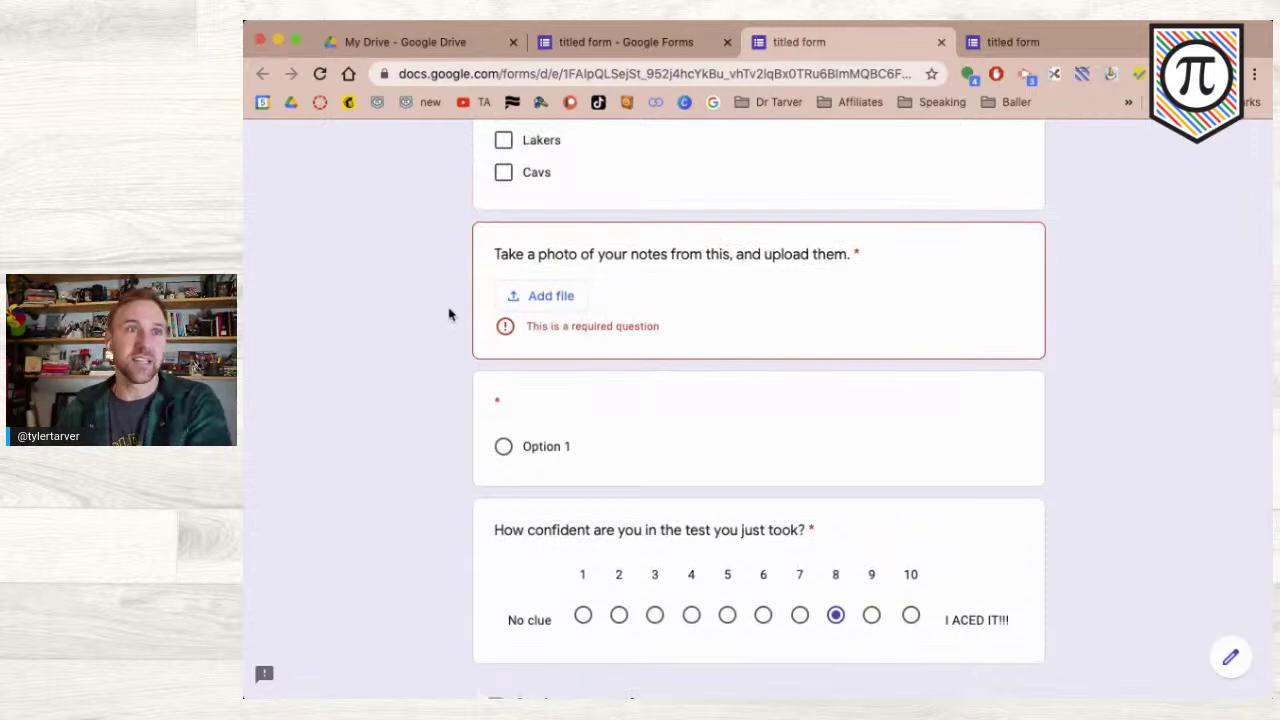
- Back in the form editor, change the linear scale question to a Multiple choice grid titled "Which players play for which team?"
click(676, 42)
scroll(670, 470, down, 10)
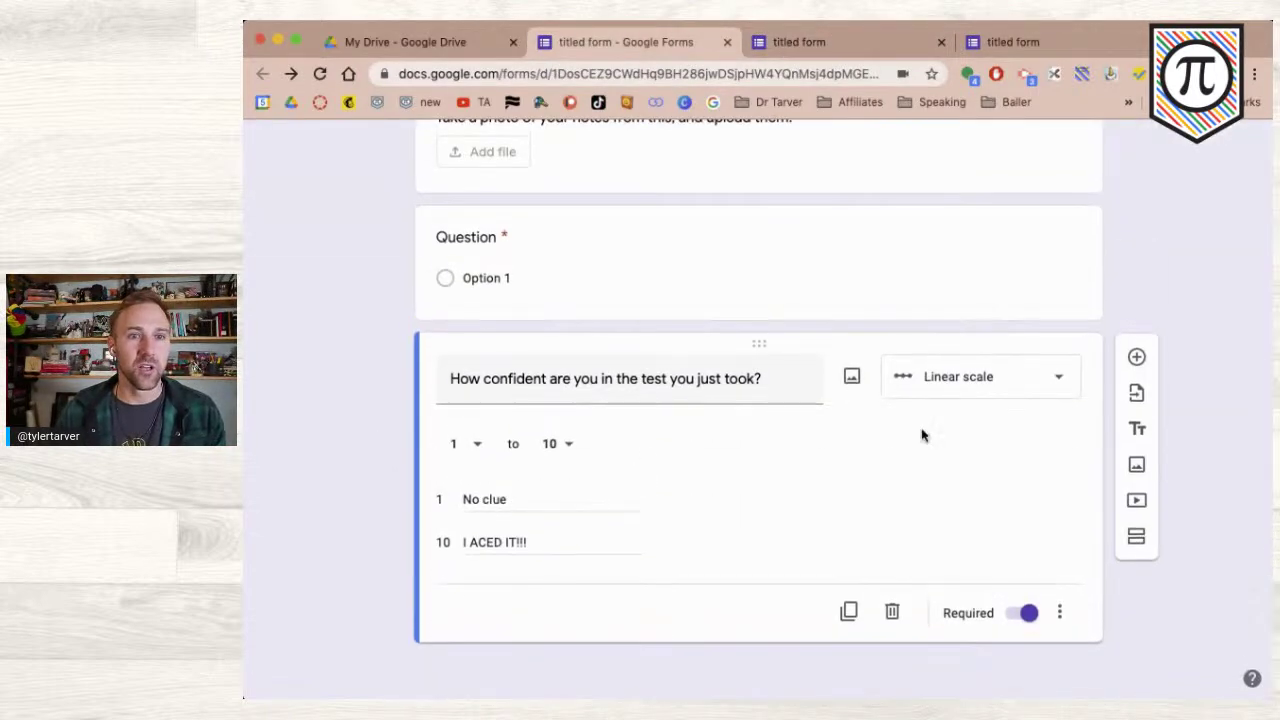
click(985, 376)
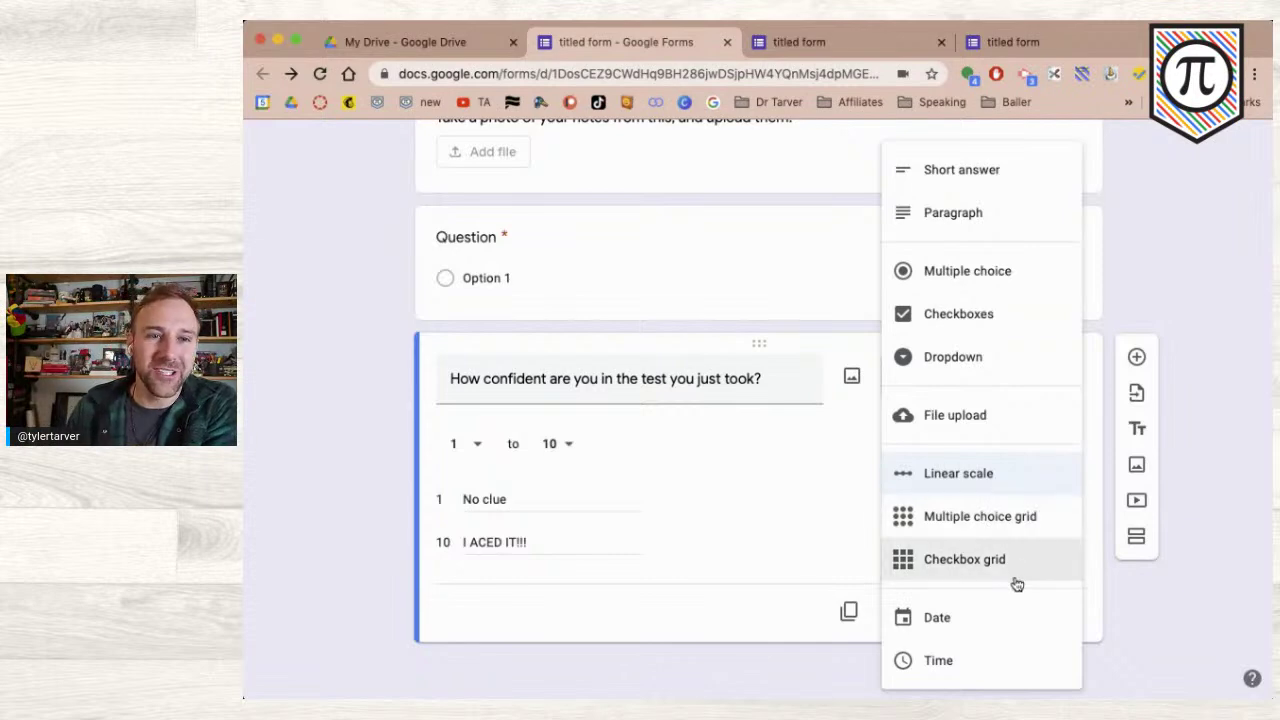
click(1008, 530)
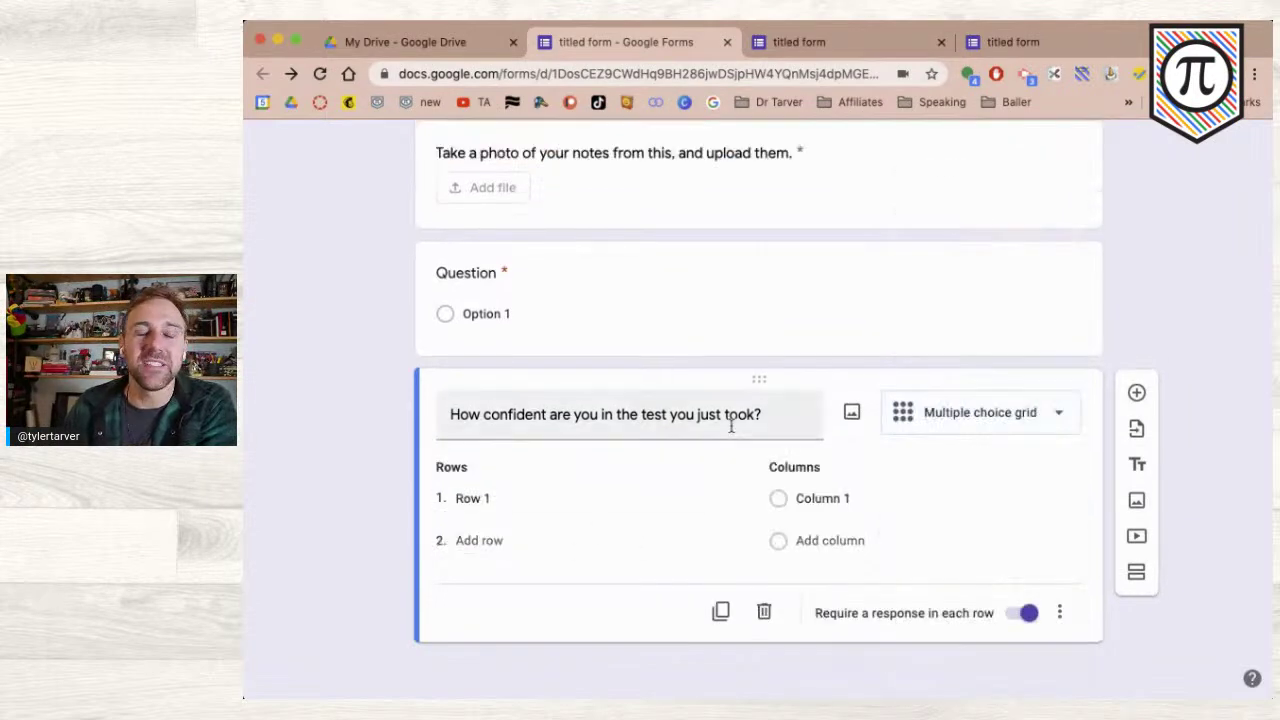
triple_click(586, 414)
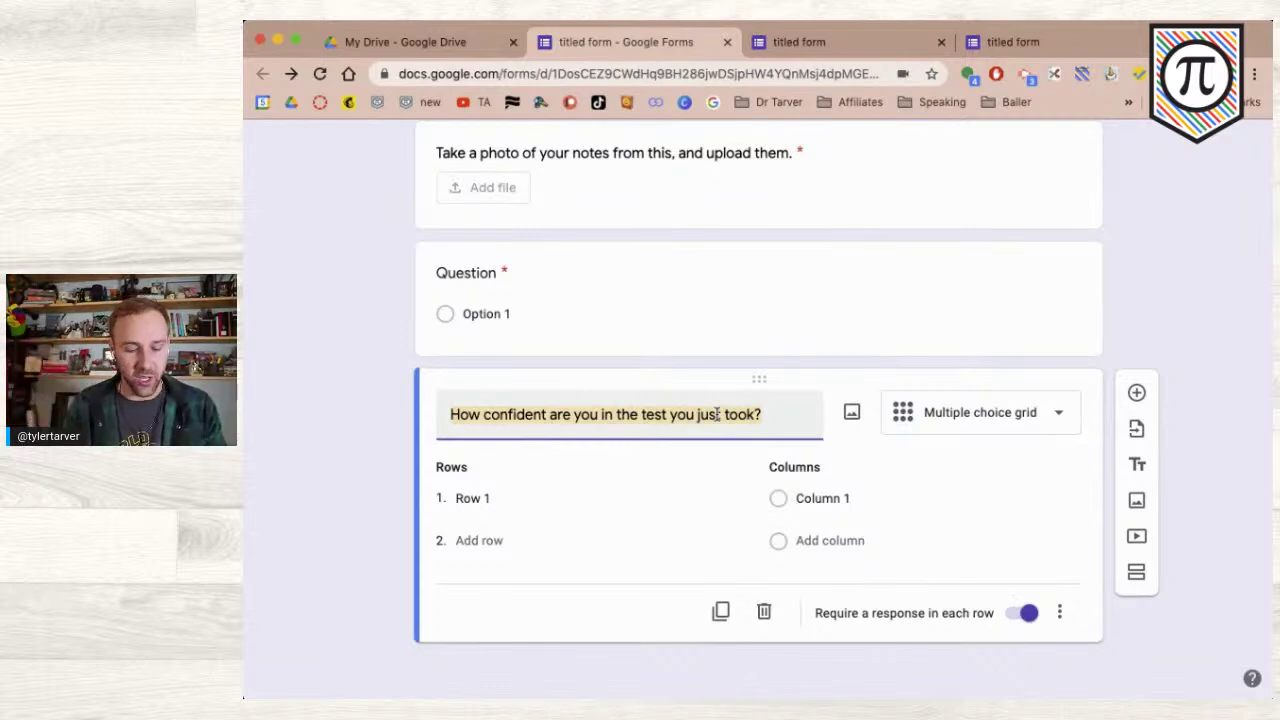
text(Which players play for which team?)
- Fill in the grid question's rows with Lakers, Warriors and Hornets
click(577, 491)
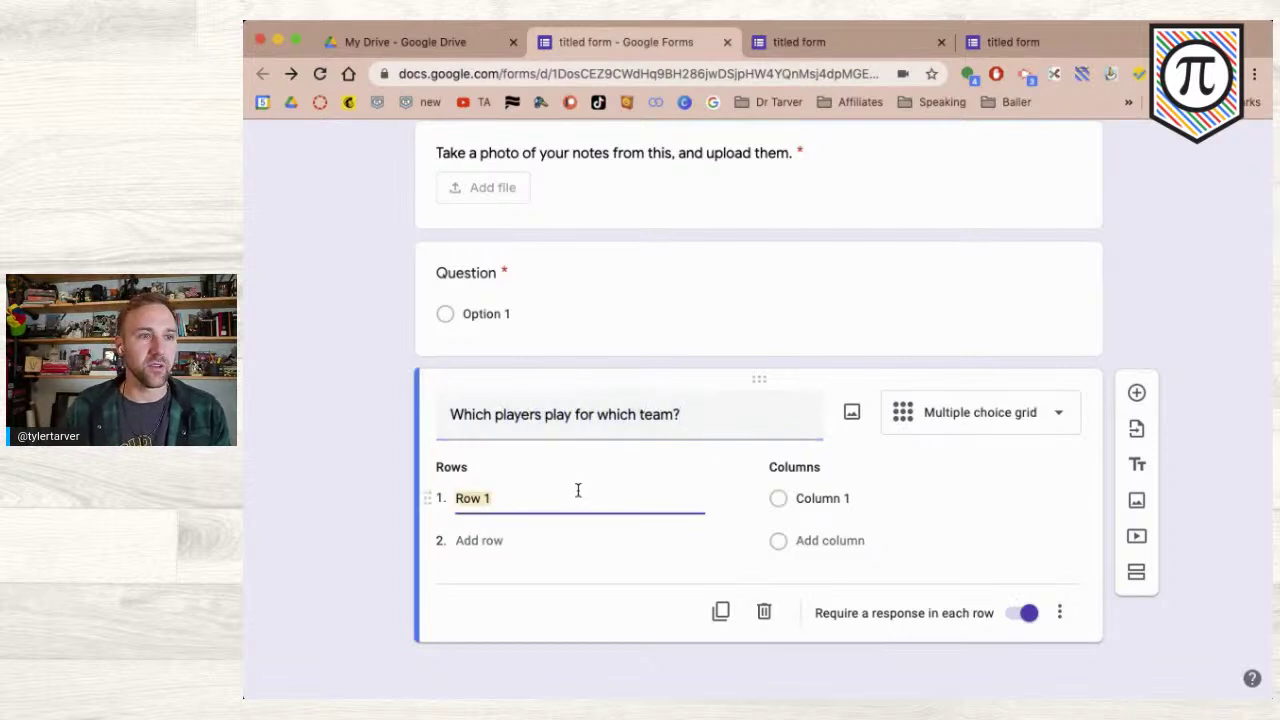
text(Lakers)
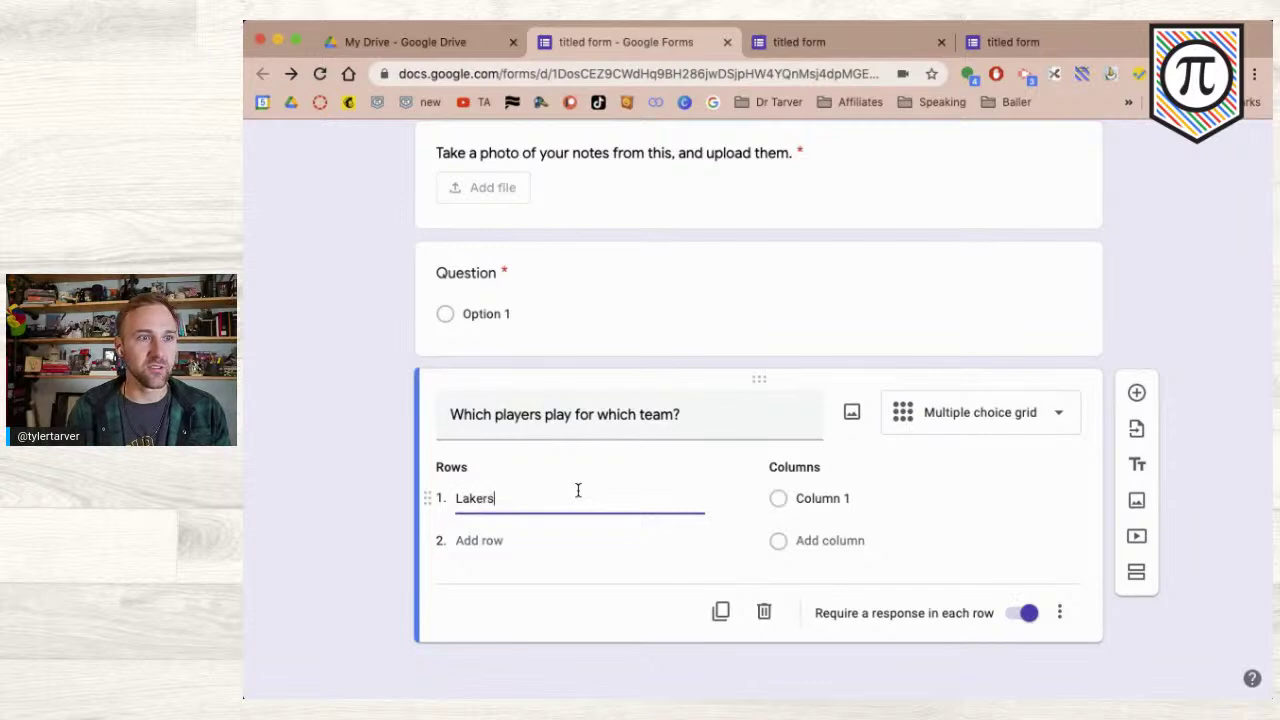
key(Return)
text(Warriors)
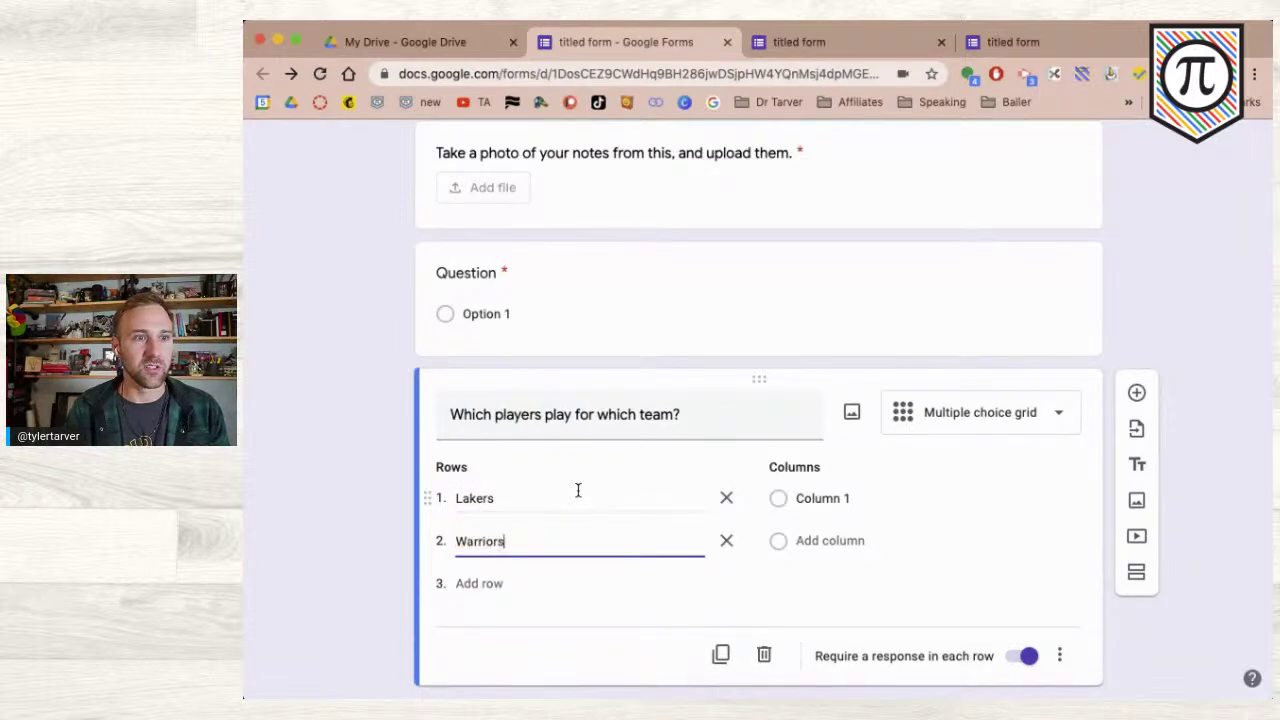
key(Return)
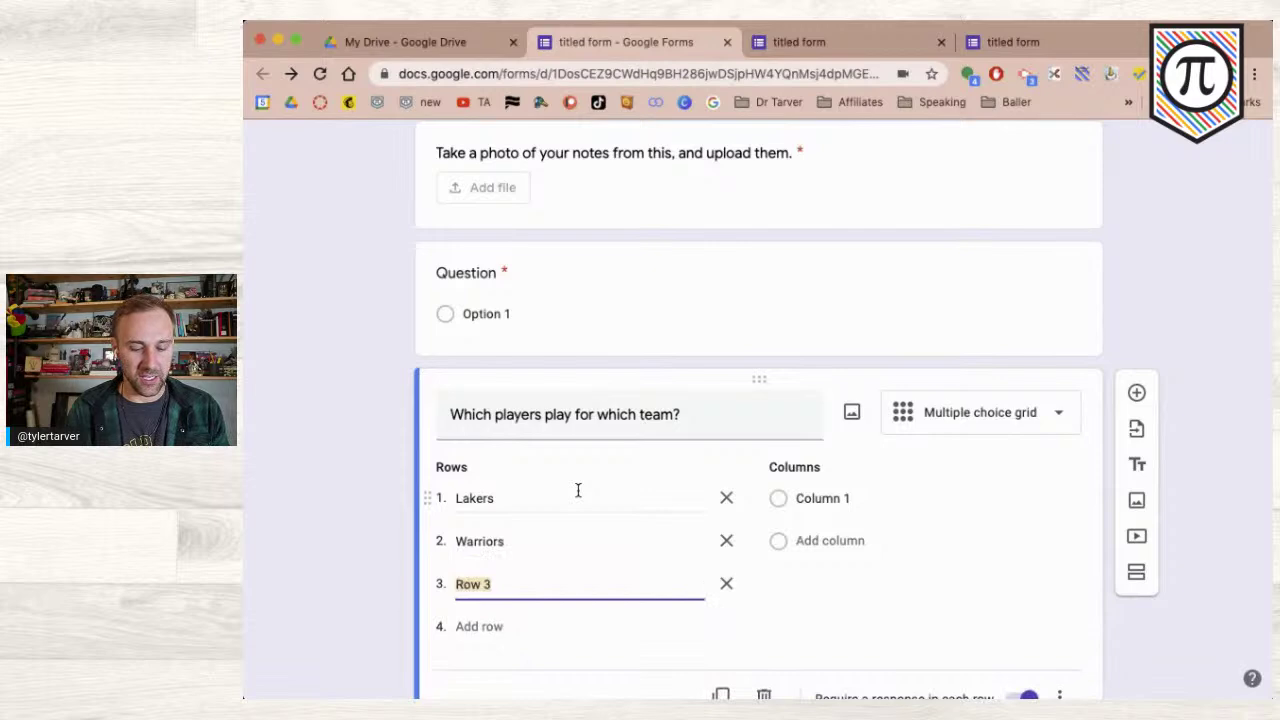
text(Hornet)
key(BackSpace)
key(BackSpace)
key(BackSpace)
key(BackSpace)
text(nets)
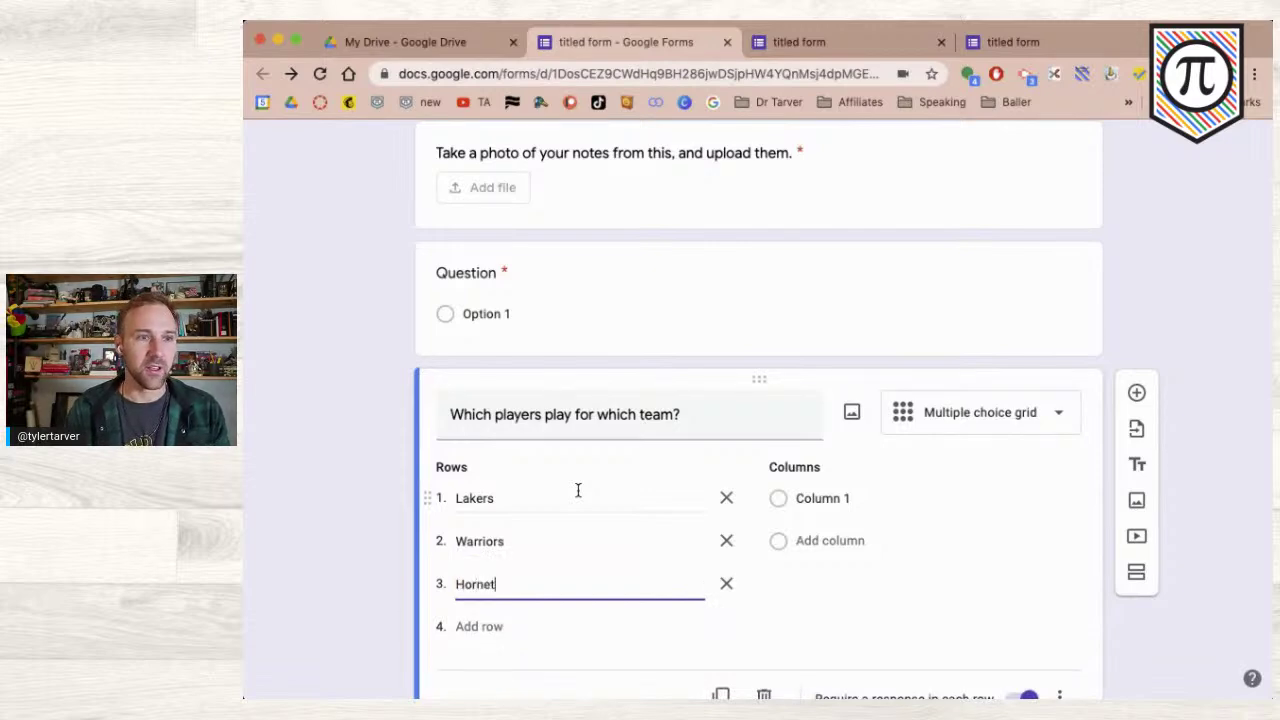
- Fill in the grid question's columns with Lebron, Curry and Ball
click(859, 500)
text(Lebron)
key(Return)
text(Curry)
key(Return)
text(Ball)
click(1189, 583)
- Preview the form and view how the players and teams grid question looks to respondents
scroll(1189, 583, down, 3)
scroll(1162, 572, up, 5)
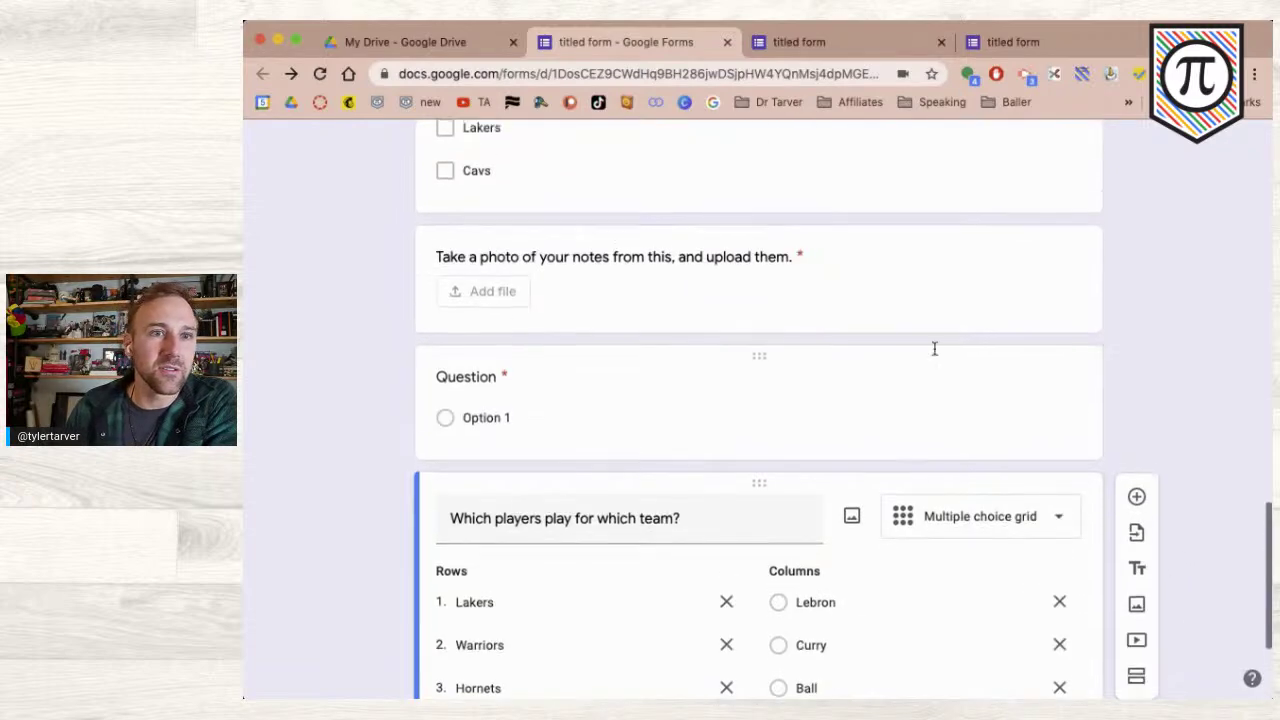
scroll(863, 200, up, 10)
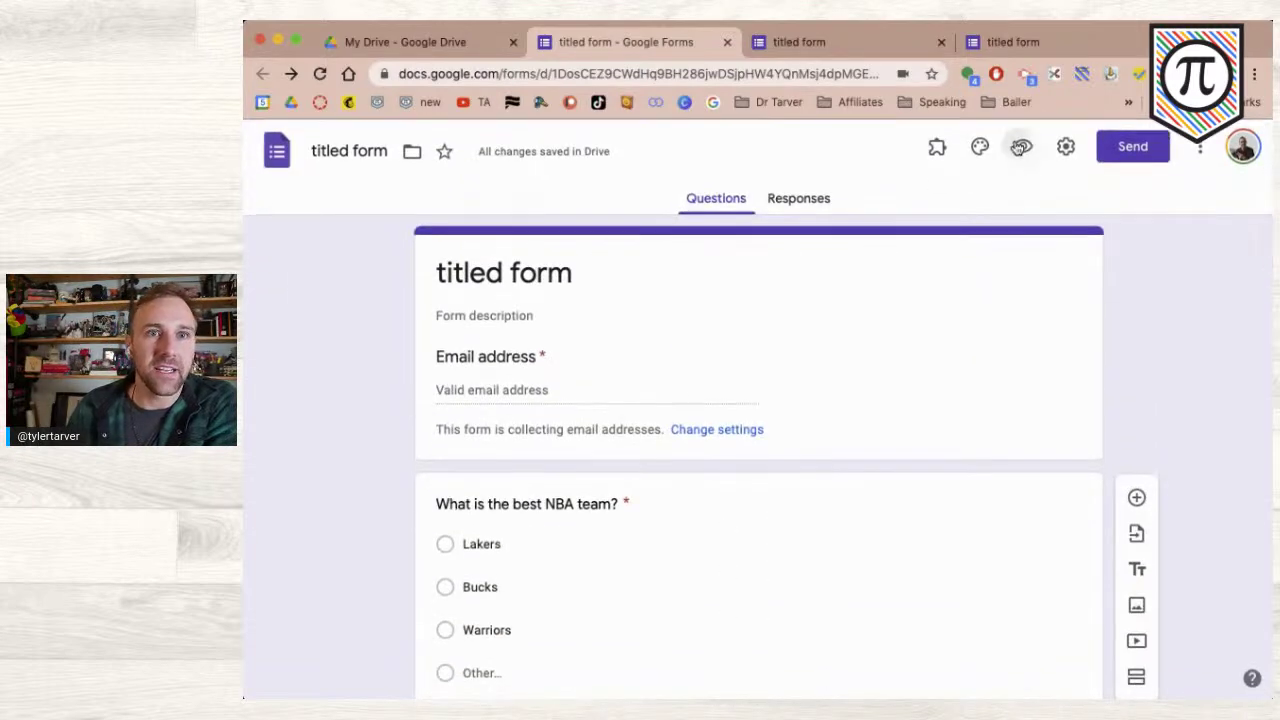
click(1019, 148)
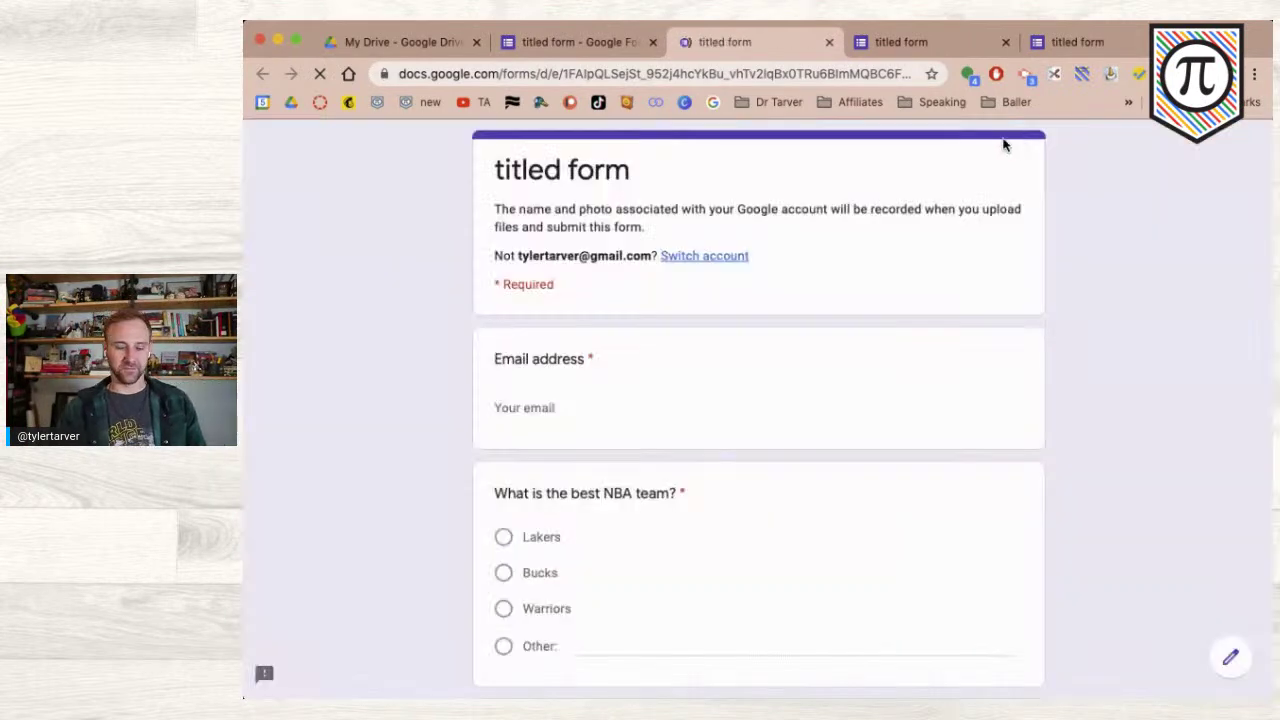
scroll(737, 257, down, 10)
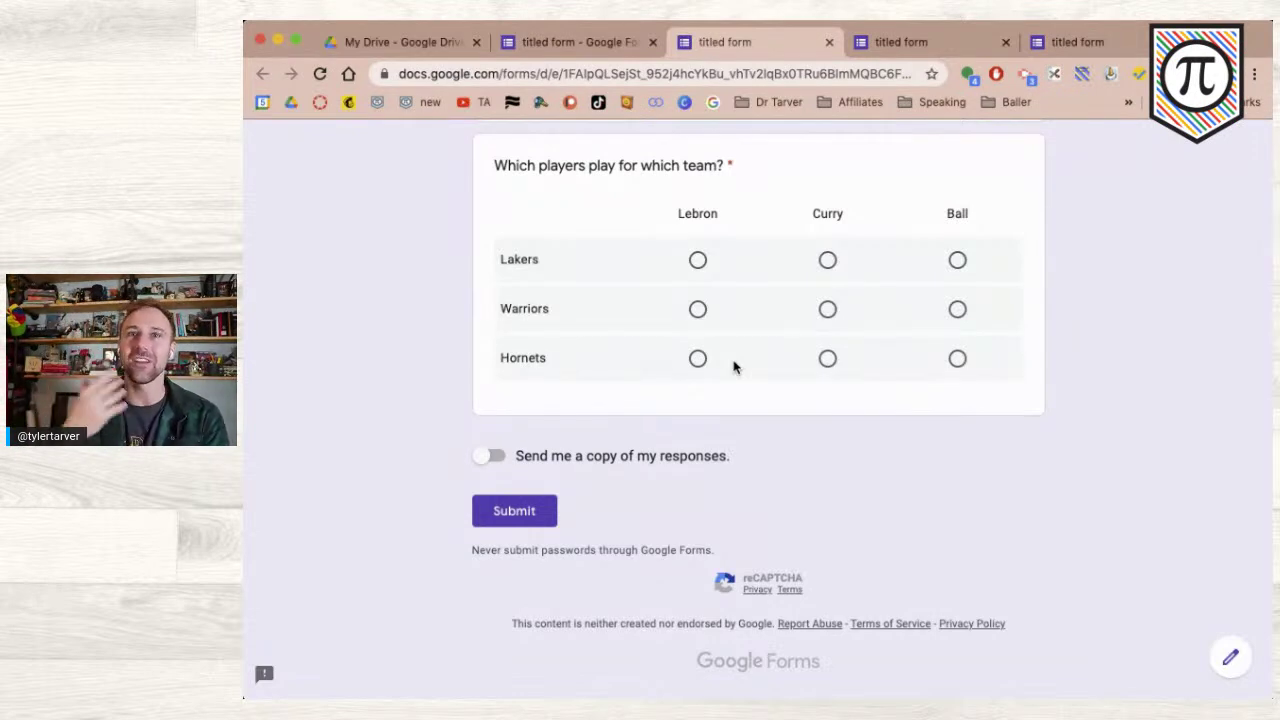
- In the preview, match Lakers with Lebron, Warriors with Curry and Hornets with Ball, and return to the grid question in the editor
click(697, 261)
click(827, 311)
click(955, 362)
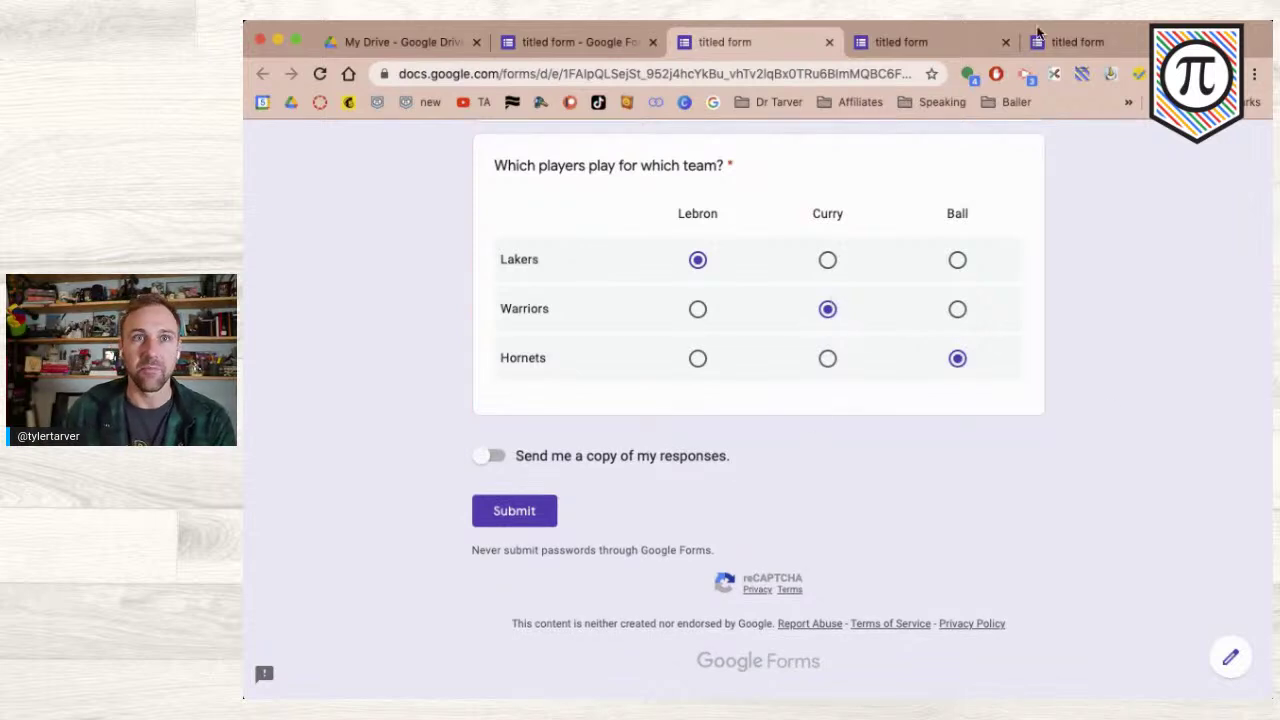
click(610, 42)
scroll(626, 469, down, 10)
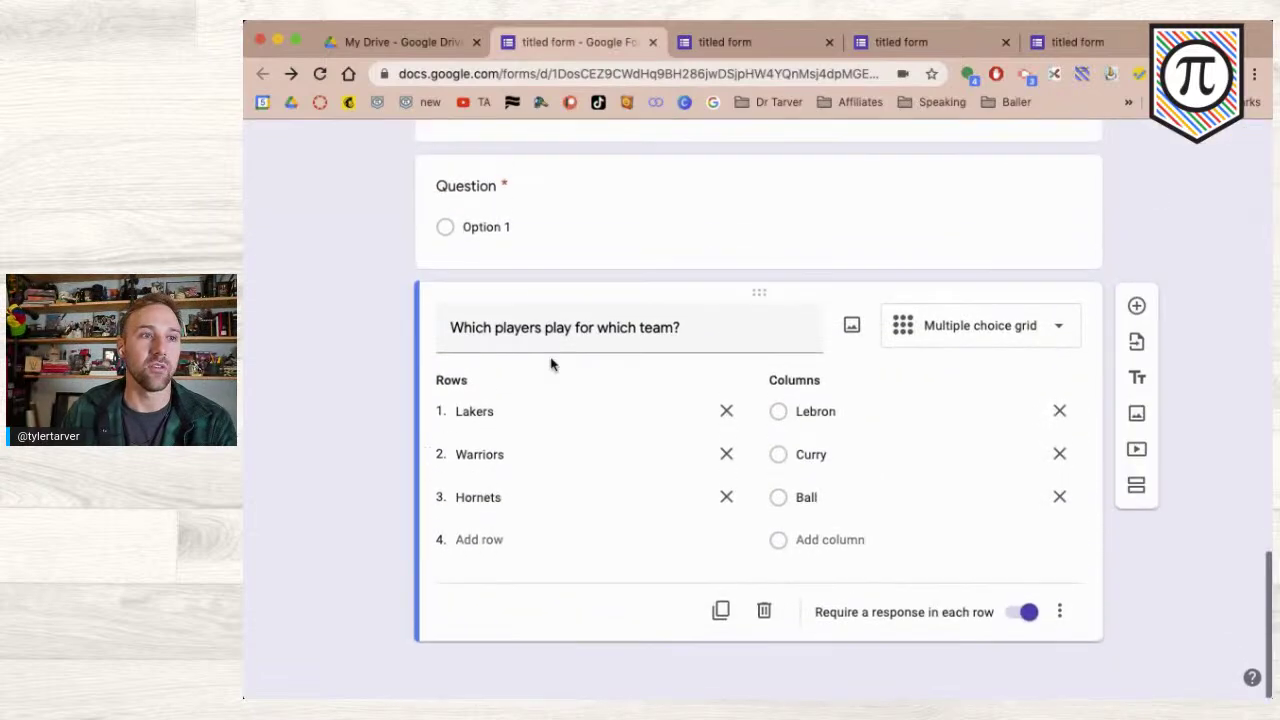
- Duplicate the players and teams grid question and title the copy "Answer the questions appropriately"
click(722, 614)
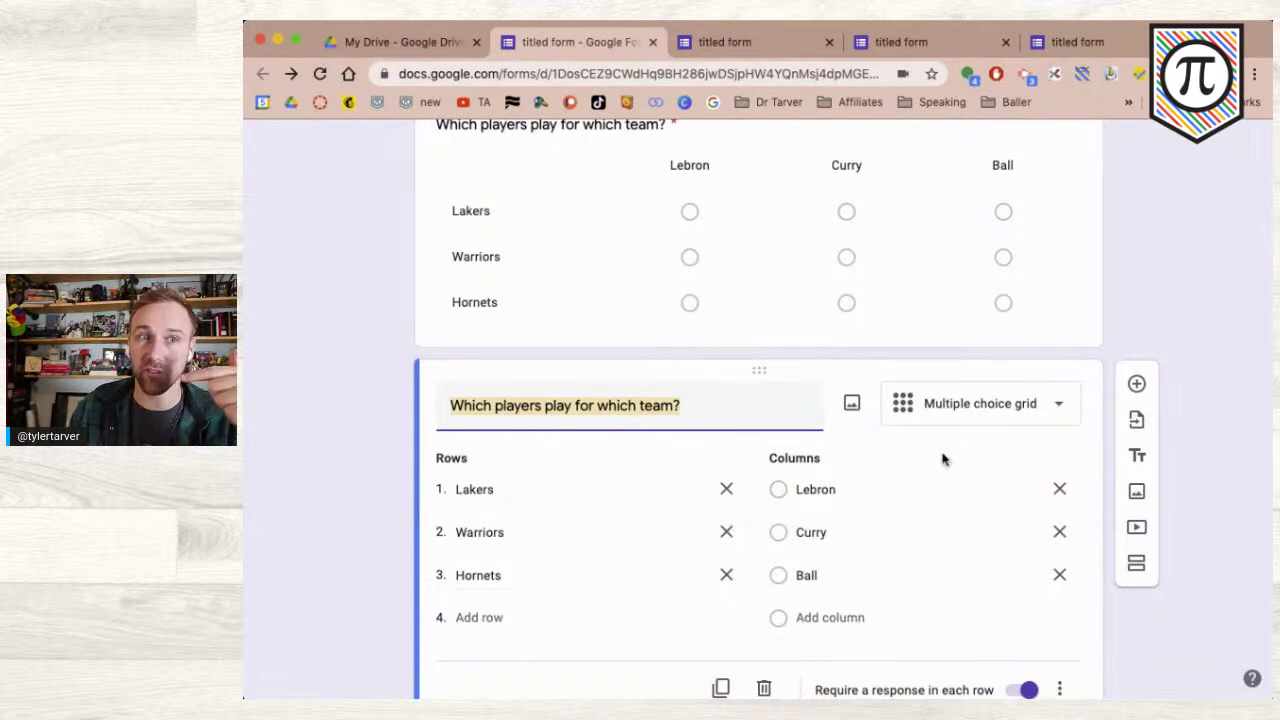
scroll(857, 551, down, 1)
scroll(857, 551, down, 1)
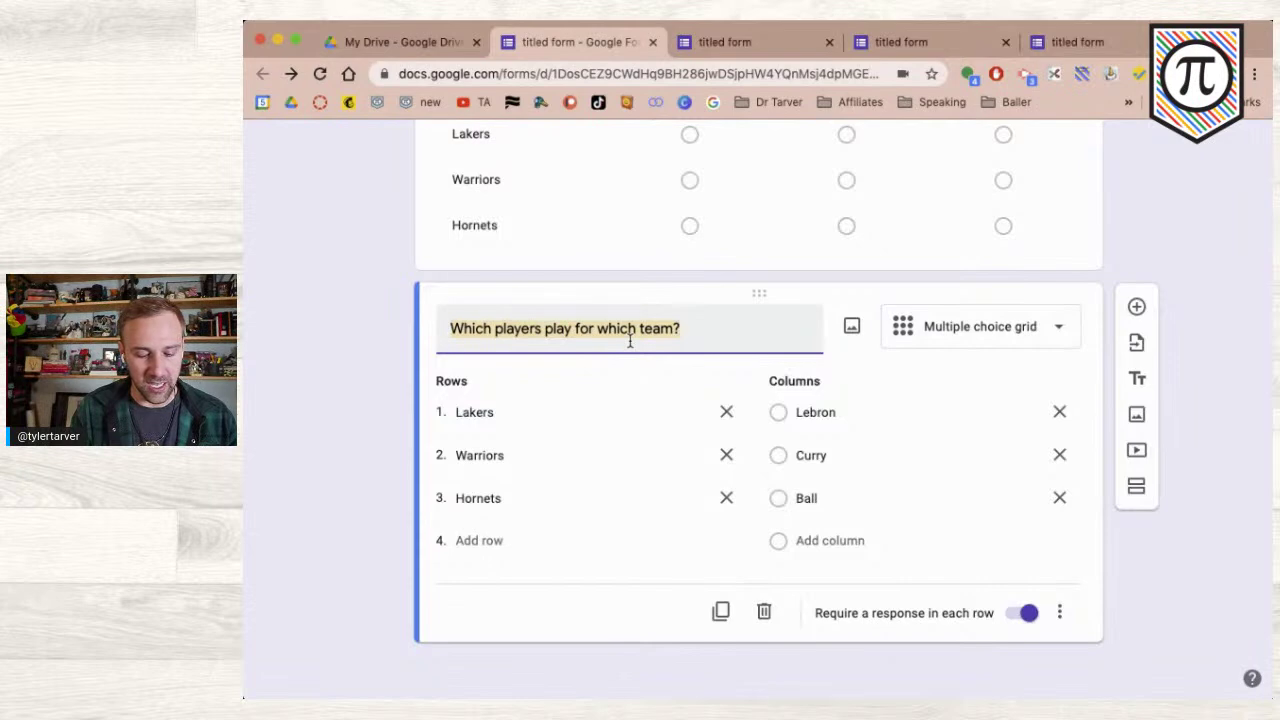
text(Answer)
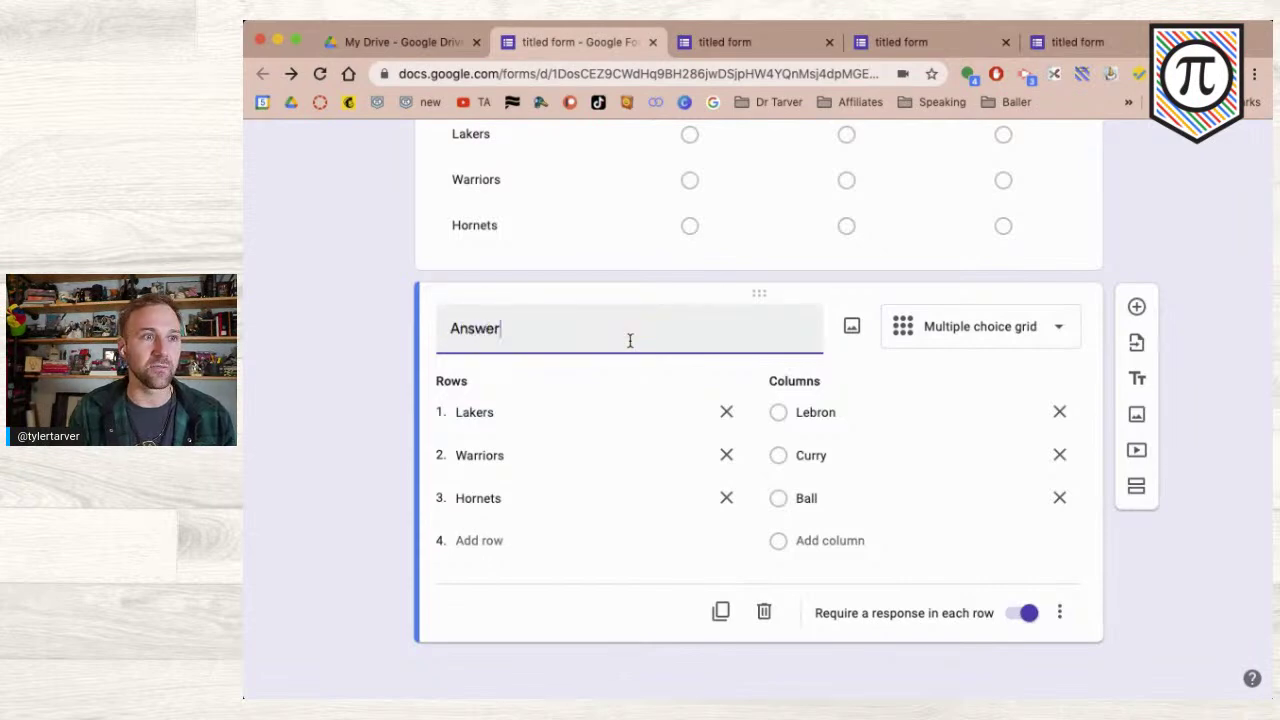
text( the question)
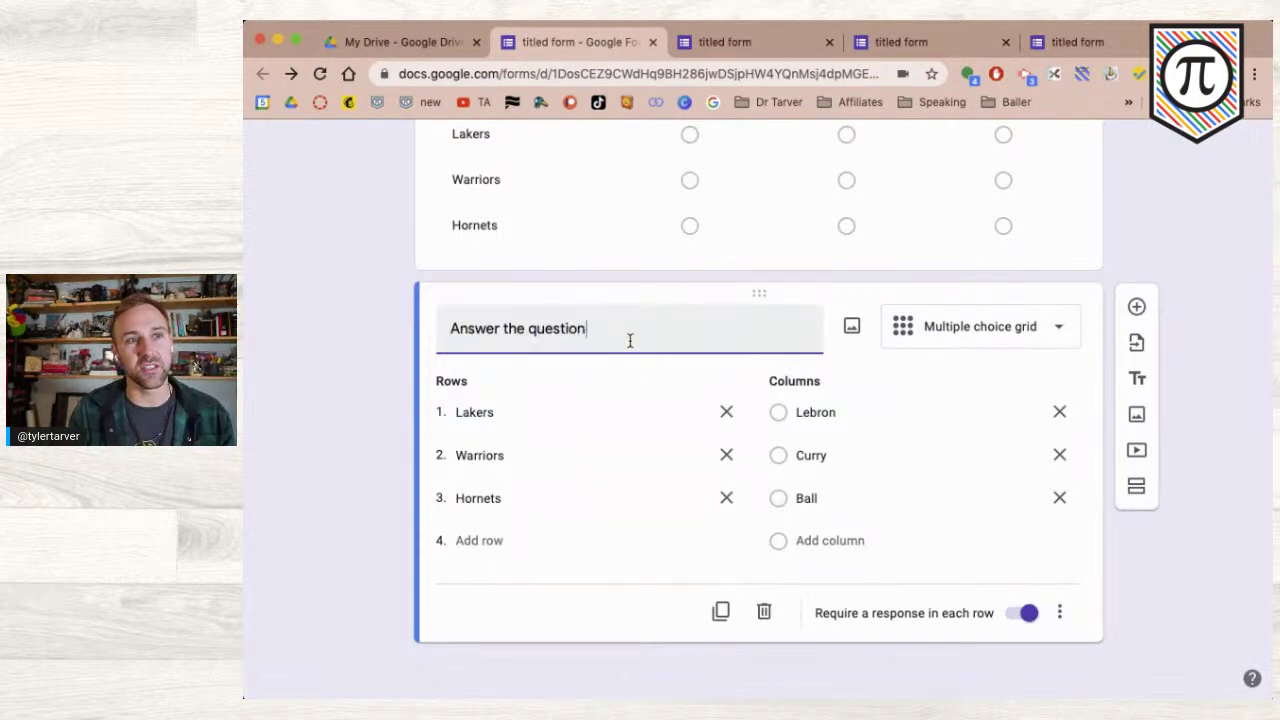
text(s appro)
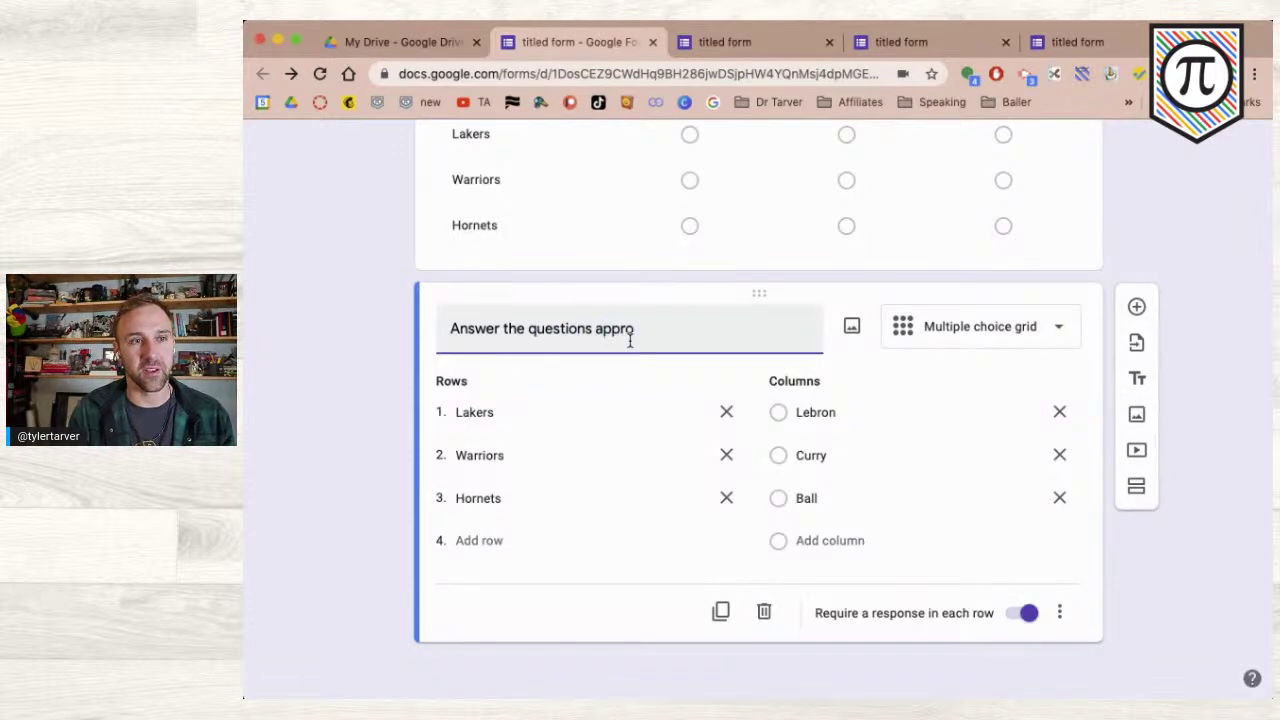
text(priately)
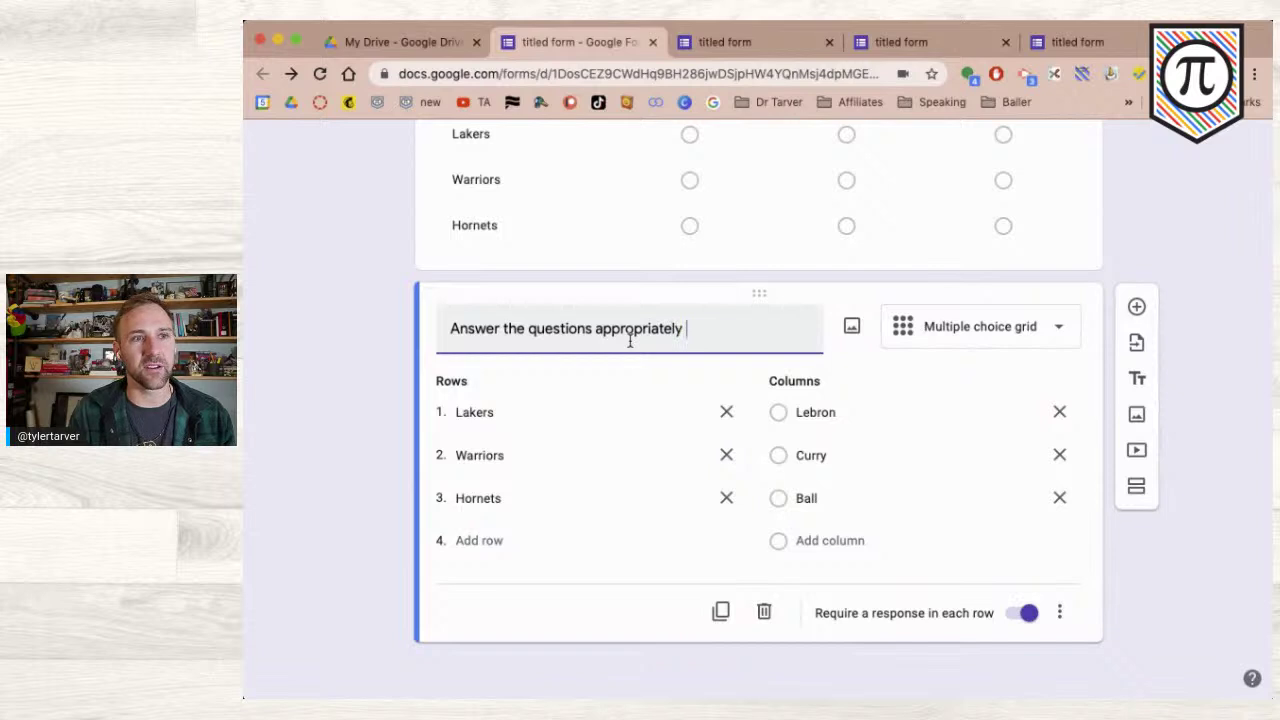
- Replace the first row of the duplicated grid with "How likely are you to steal from us?"
click(549, 416)
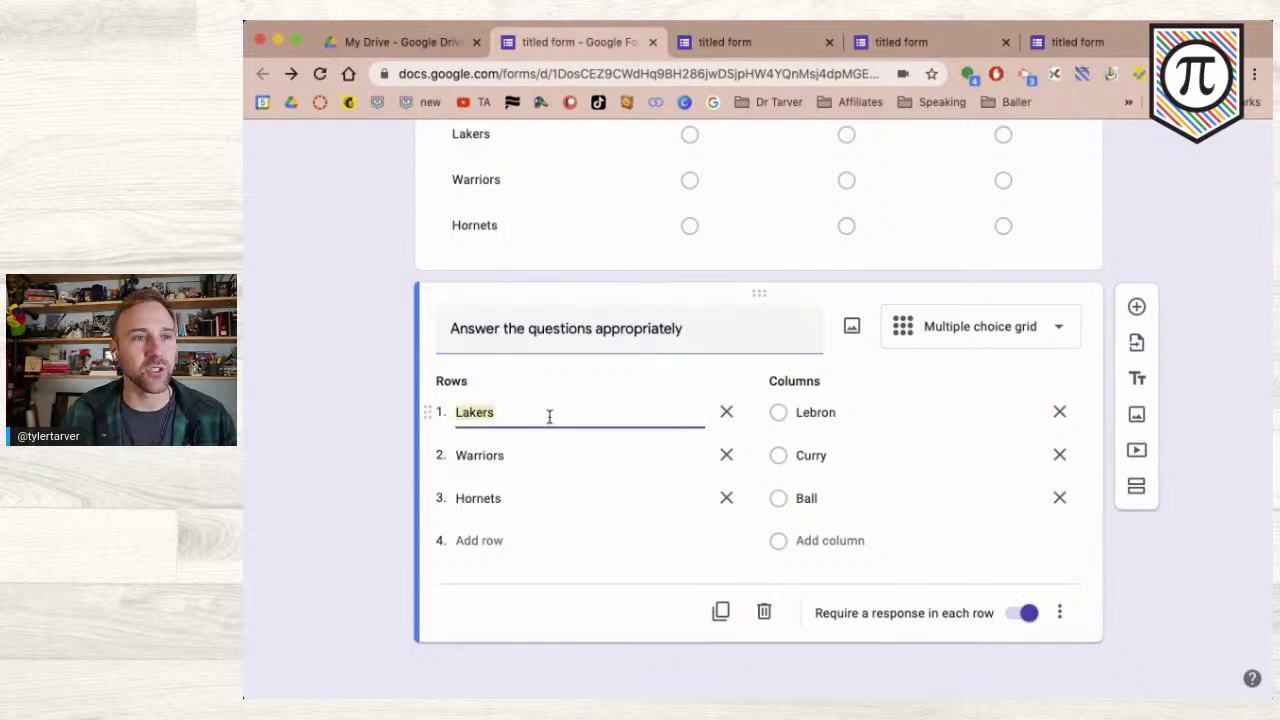
text(How likely are you d)
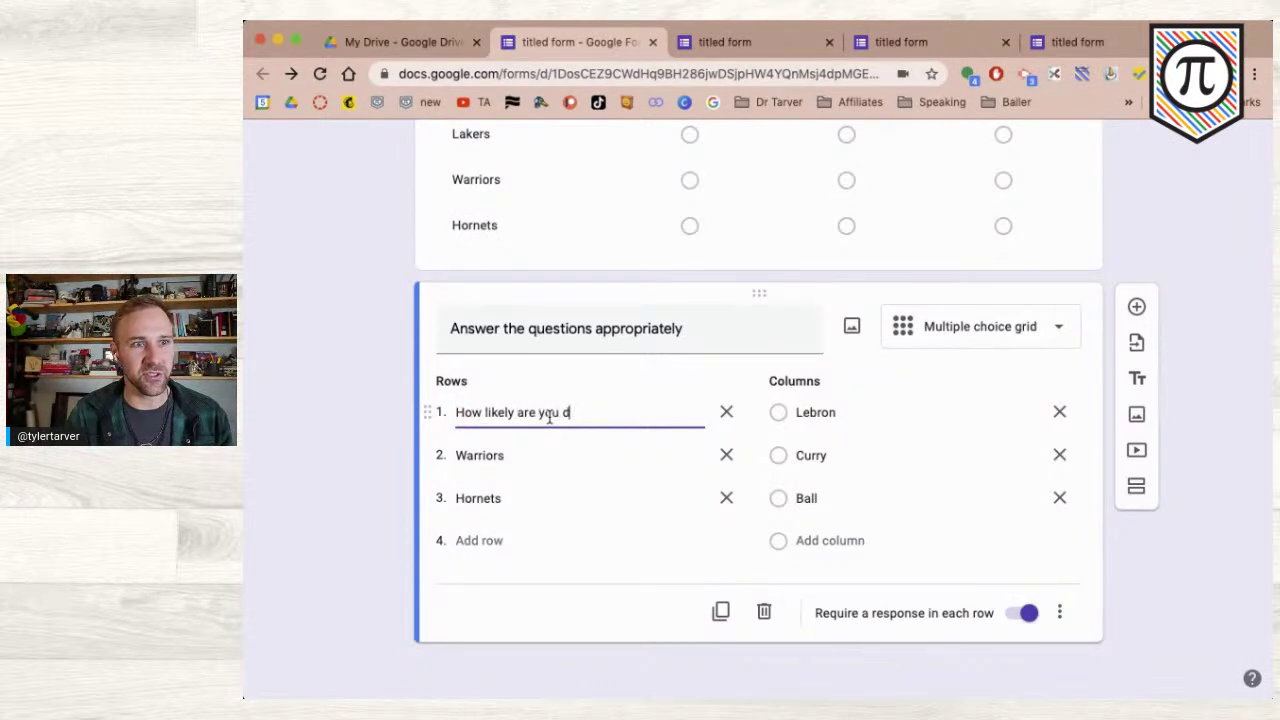
key(BackSpace)
text(to)
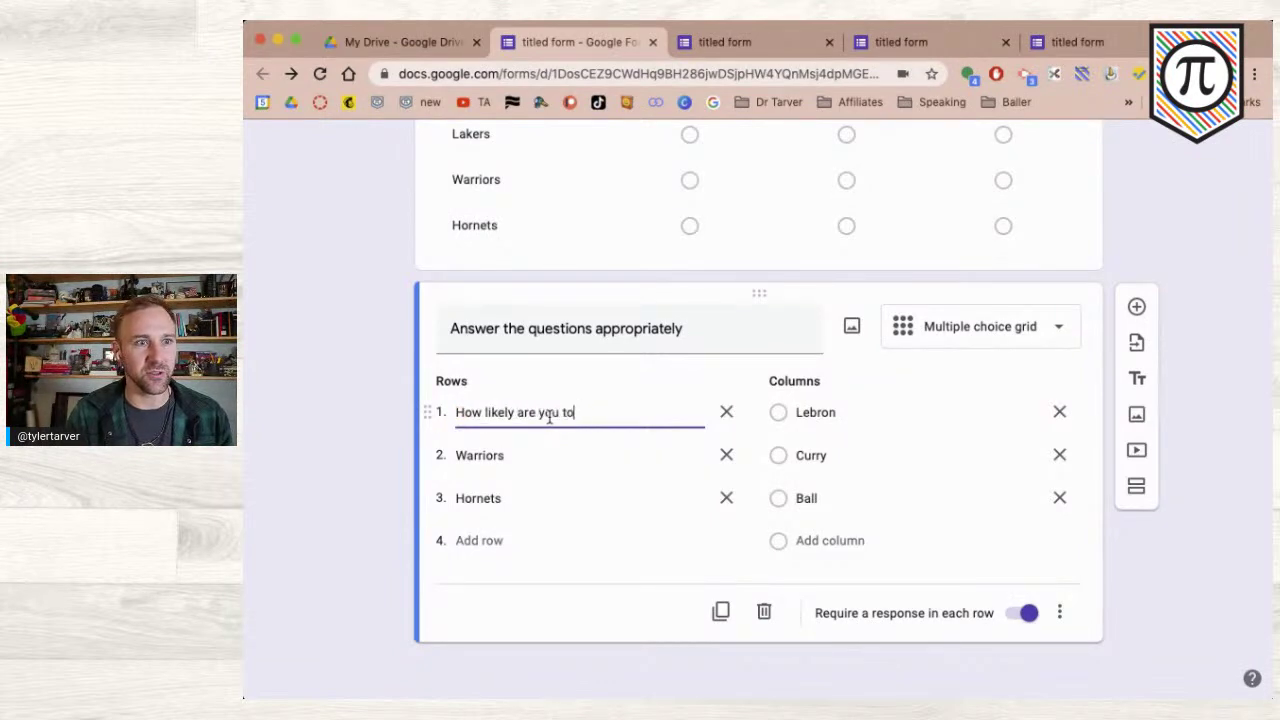
text( setteal frmo us)
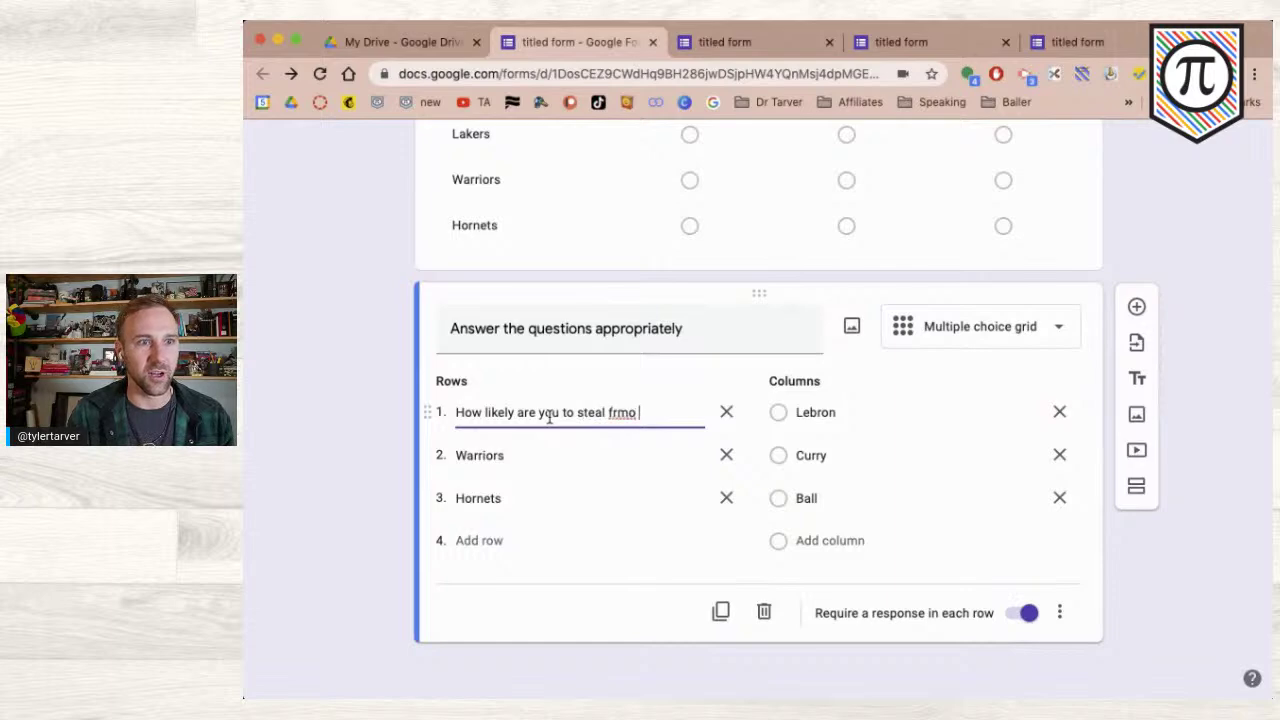
key(BackSpace)
key(BackSpace)
text(om)
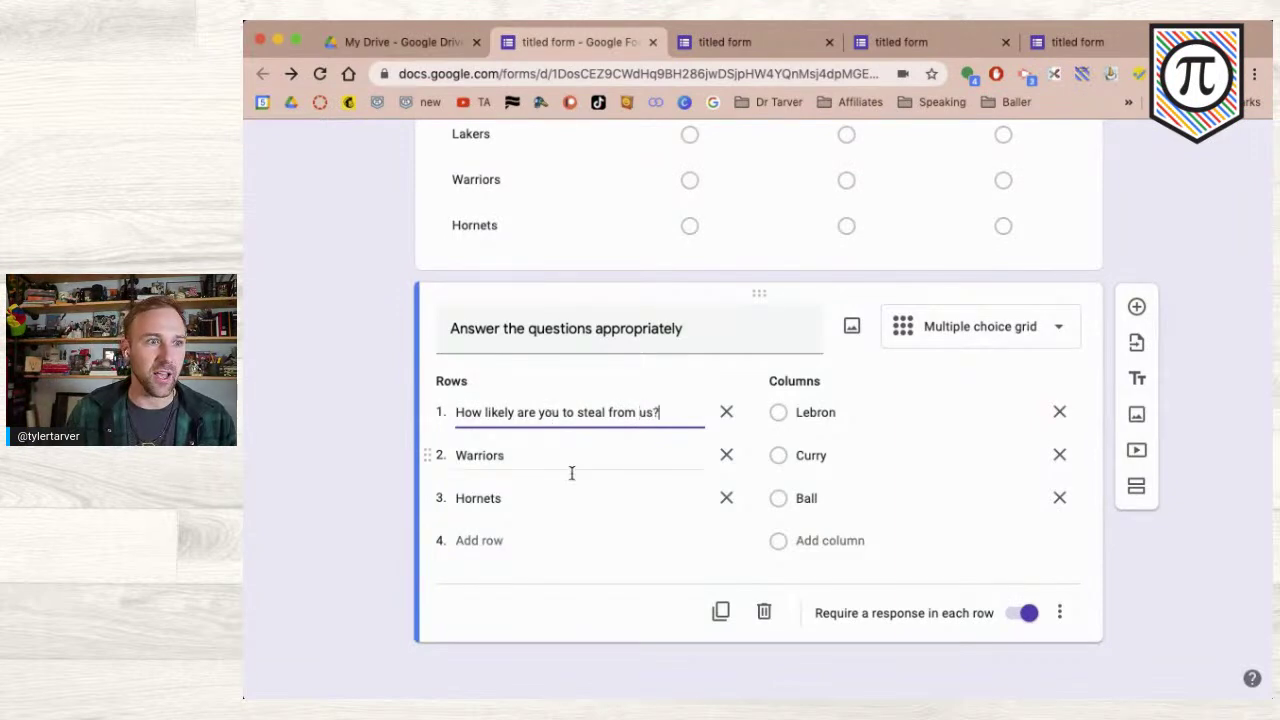
- Change the grid's second row to "How excited are you to work here?" and remove the third row, Hornets
click(540, 449)
text(How excited are you to work here?)
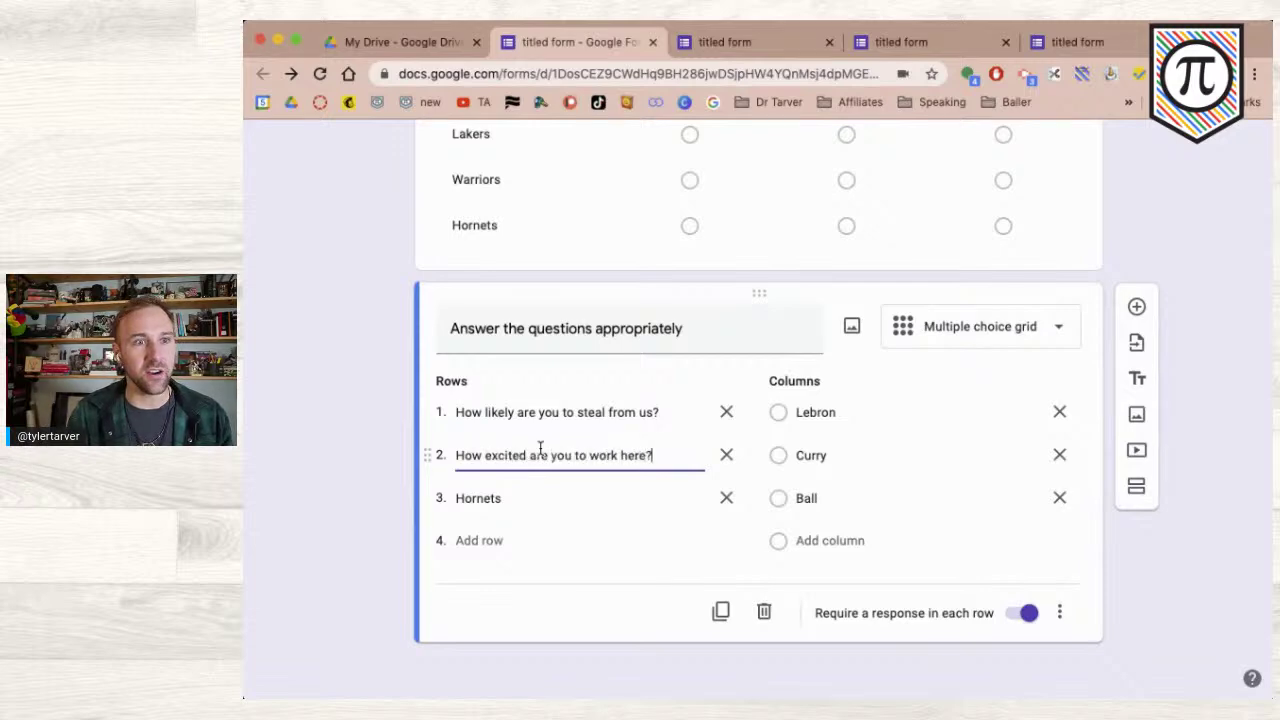
click(529, 497)
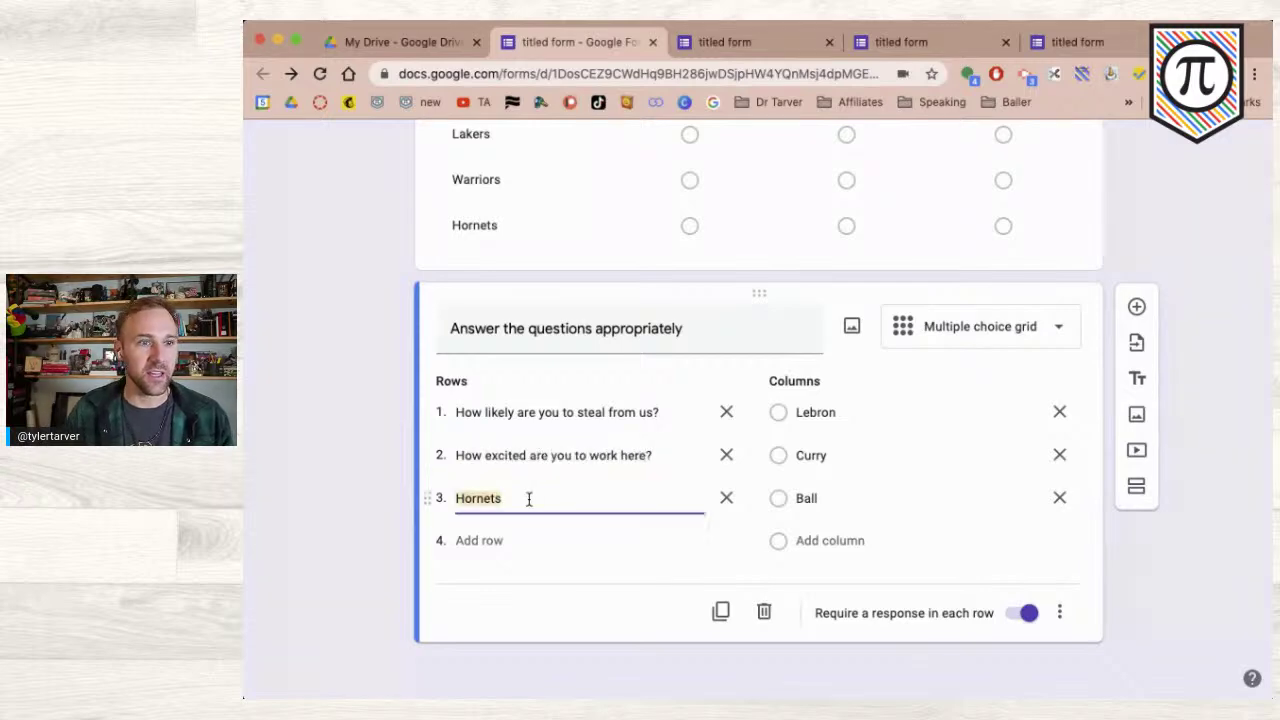
text(Whaet)
key(BackSpace)
key(BackSpace)
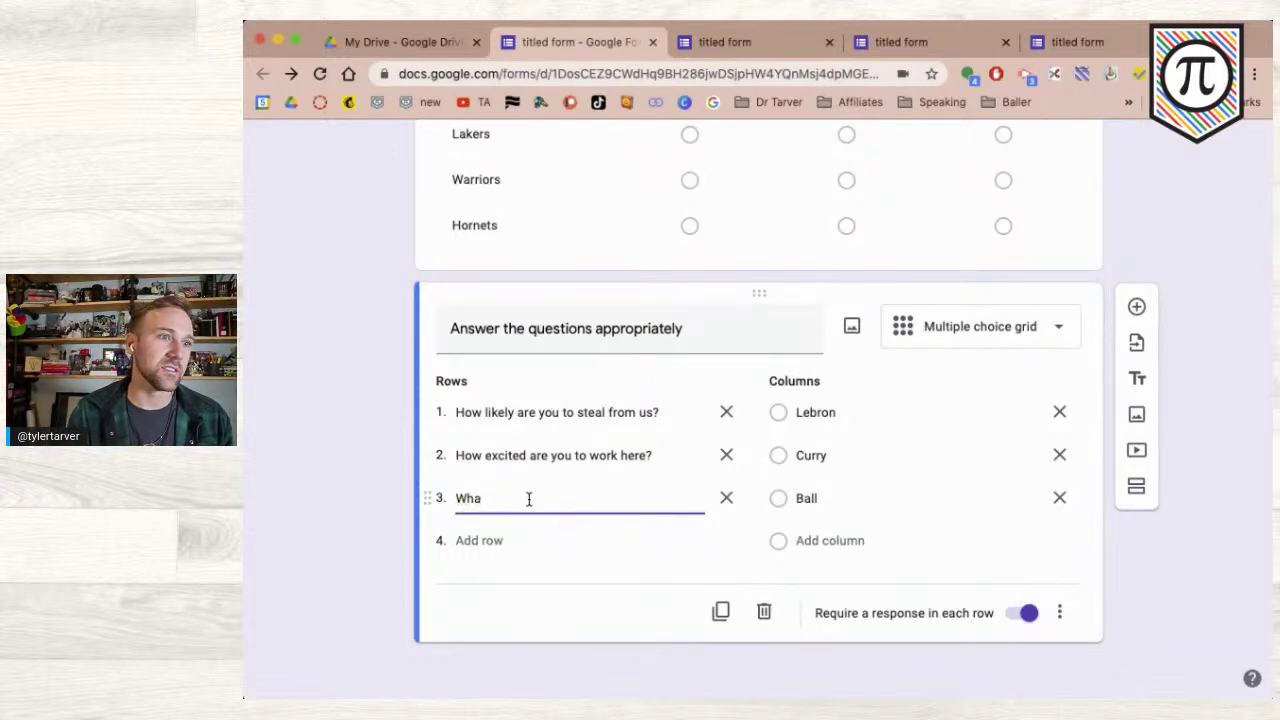
key(BackSpace)
key(BackSpace)
key(BackSpace)
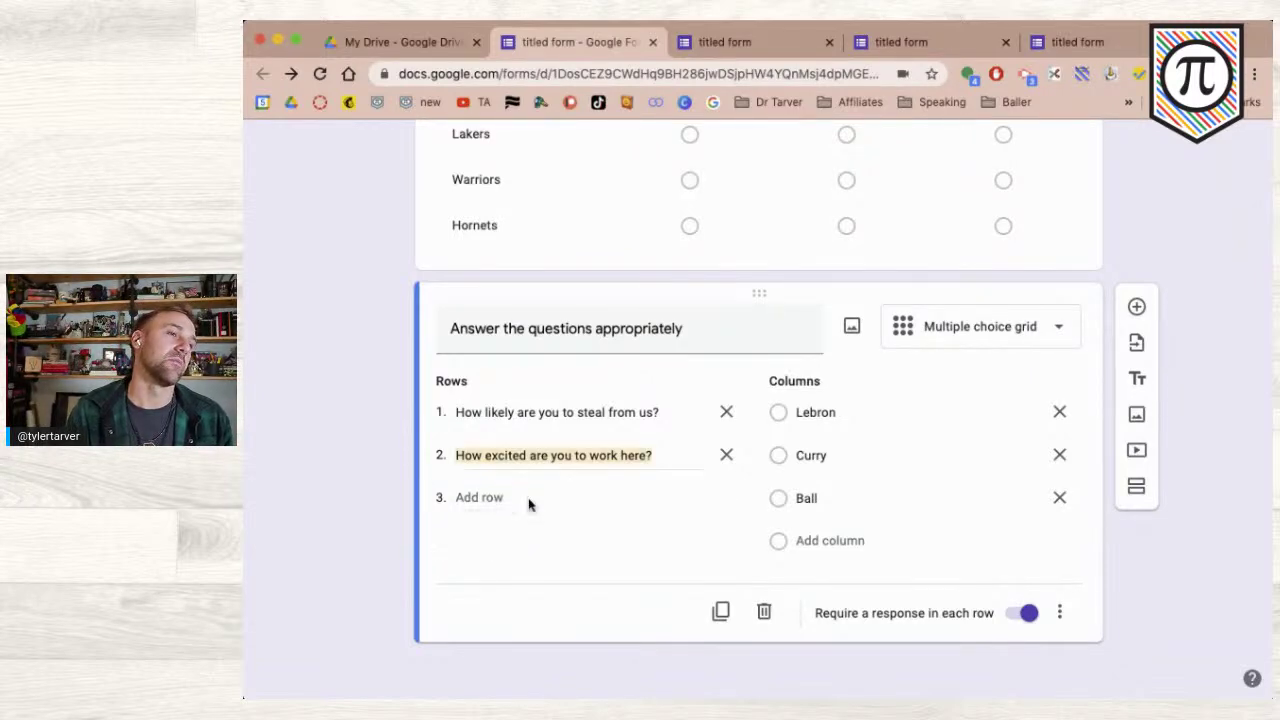
- Set the grid's second row to "How likely are you to stay here long term?"
text(How likely are you to staa)
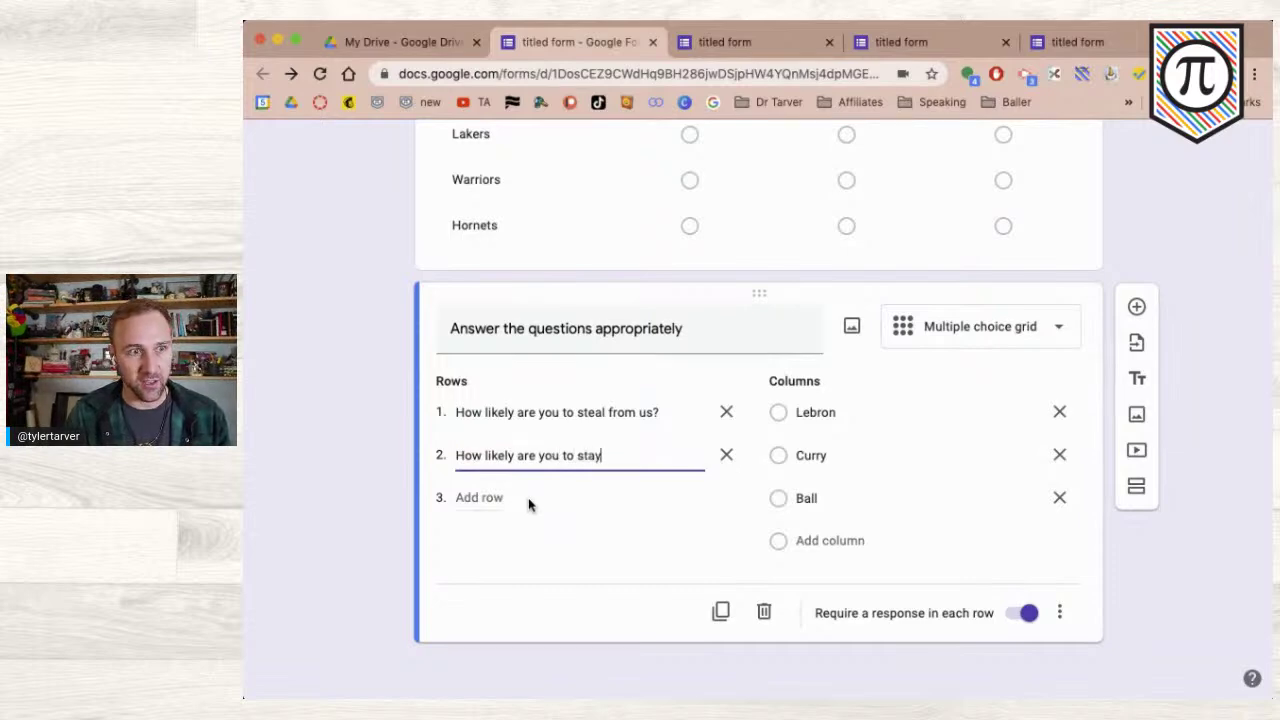
text( her)
text(e long her)
text(rm)
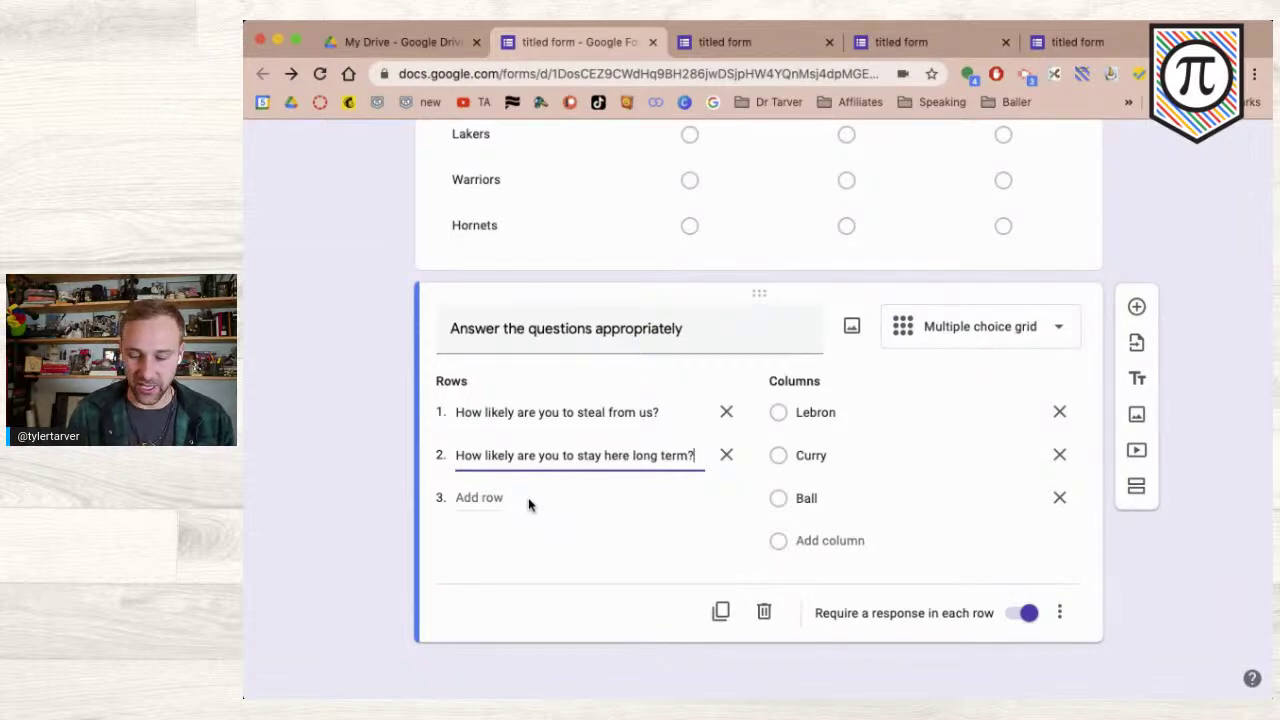
- Add a third row to the grid reading "How likely are you to make friends?"
click(529, 504)
text(How liek)
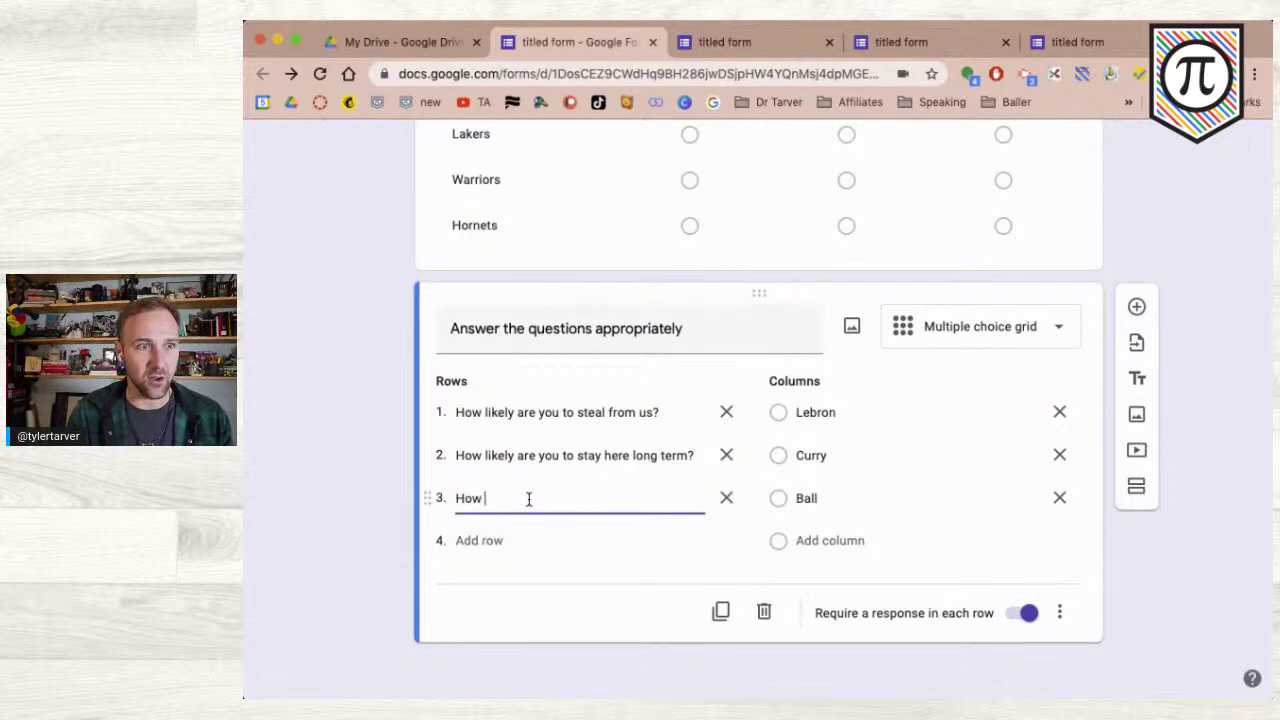
key(BackSpace)
key(BackSpace)
text(kely are you to make )
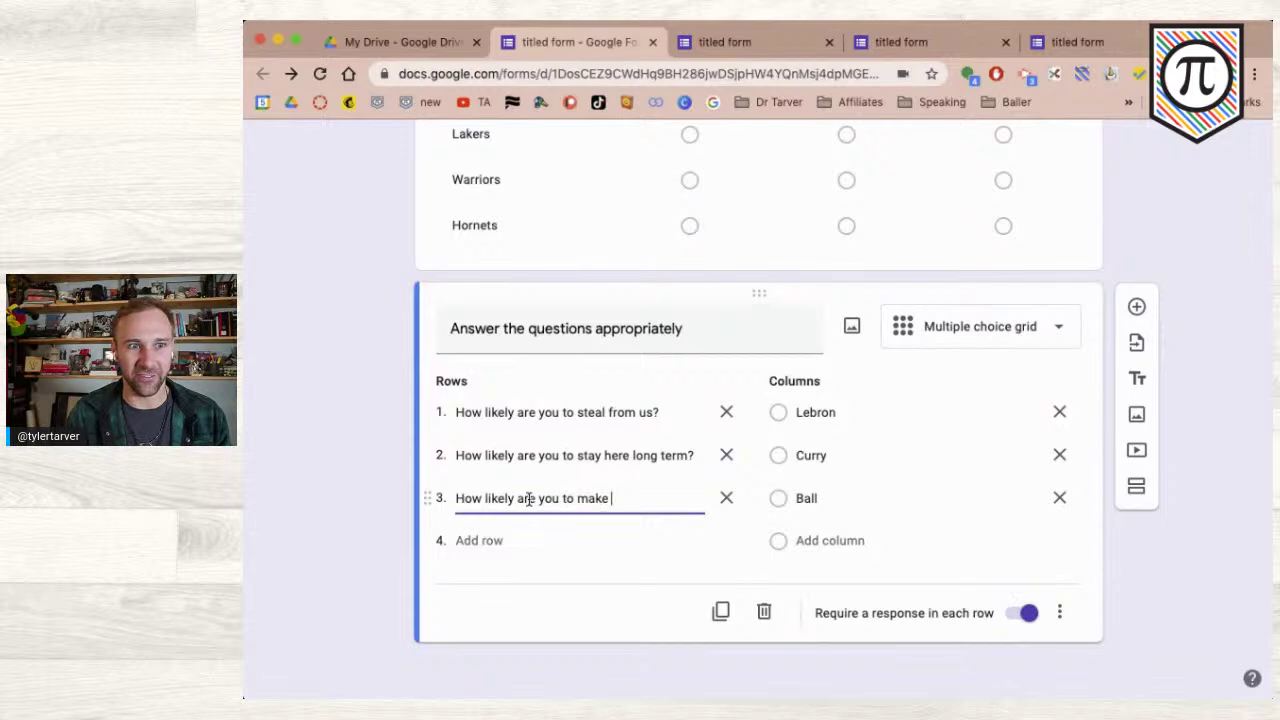
text(friends?)
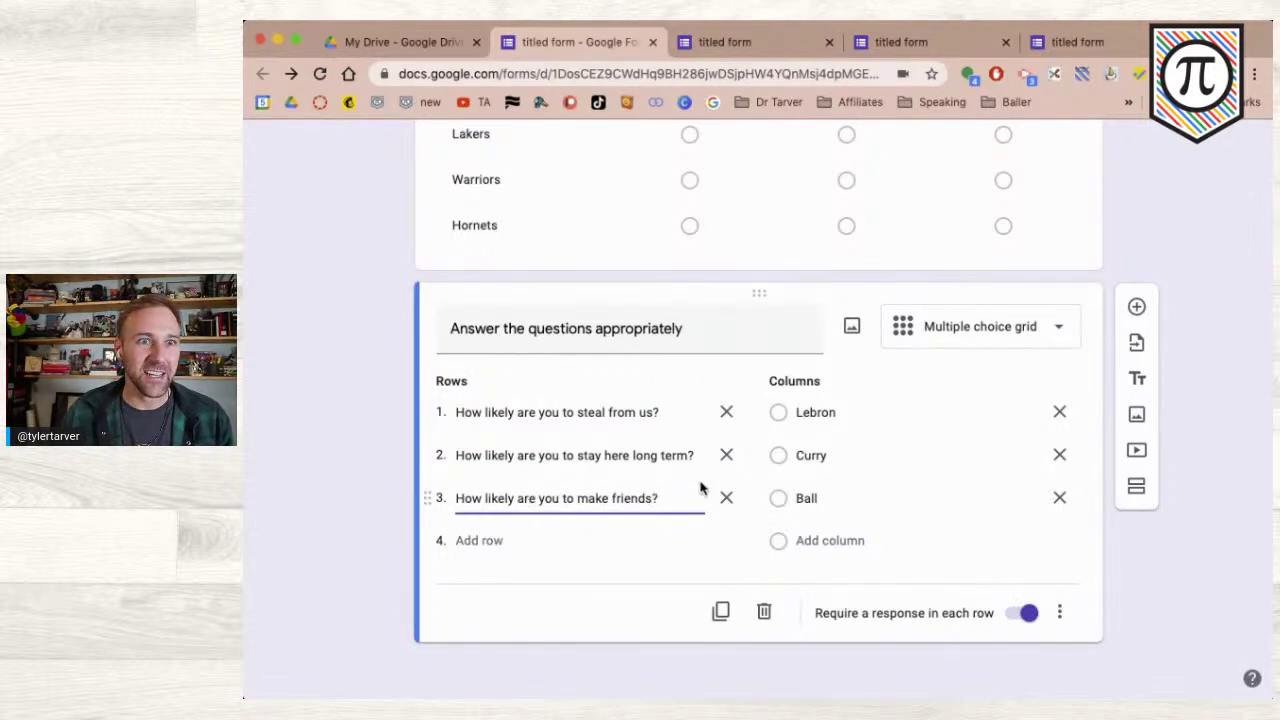
- Fill in the grid's first three columns with "Not likely at all", "Kinda likely" and "Likely", inserting the second as a new column
click(858, 415)
text(N)
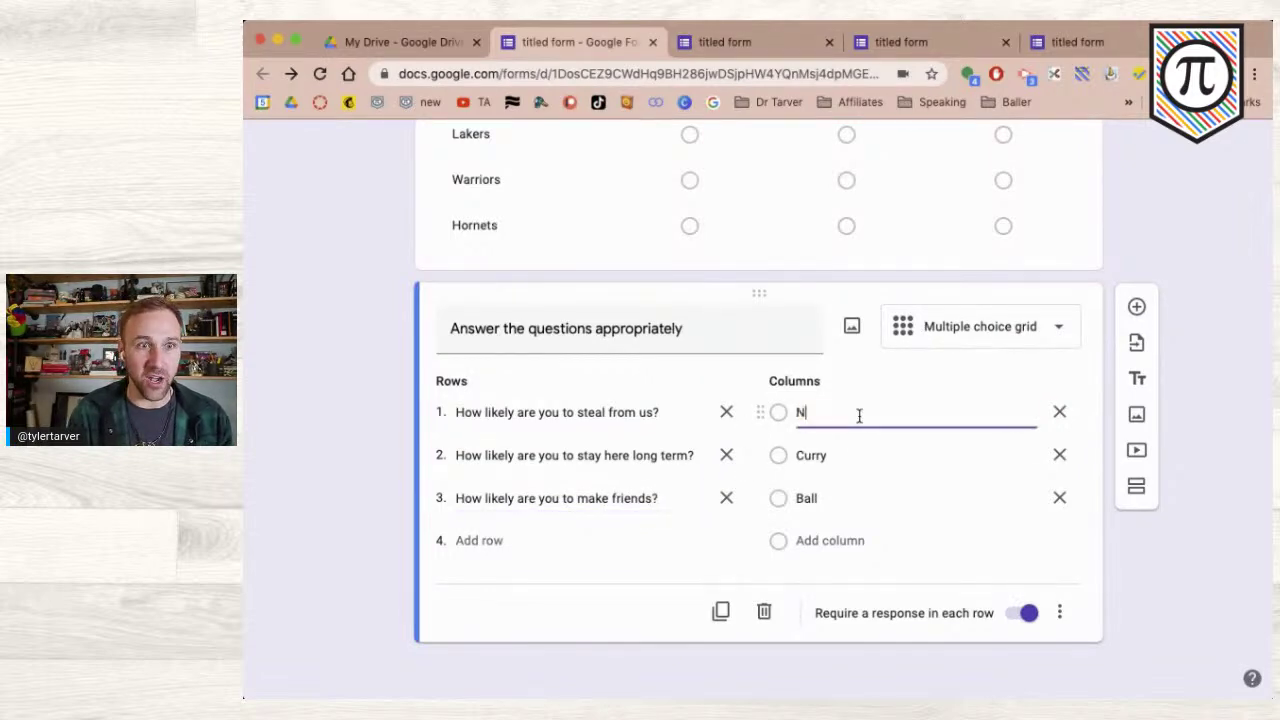
text(ot likely at all)
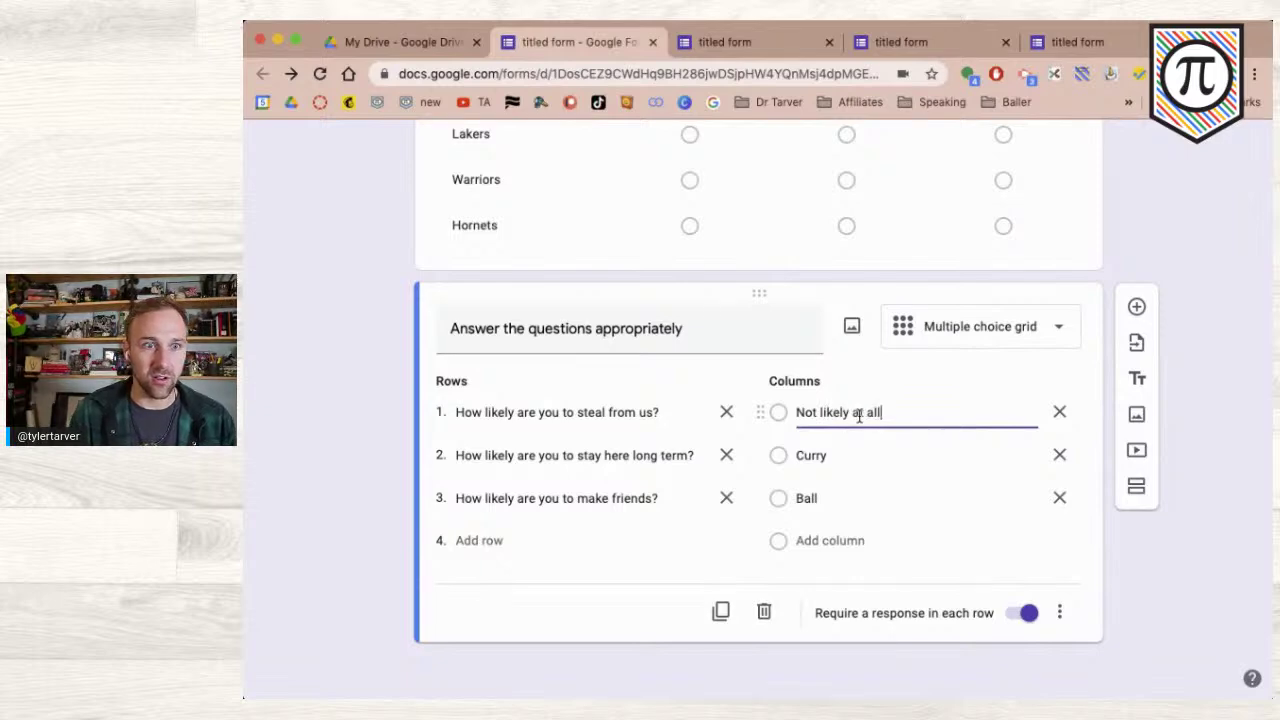
key(Return)
text(Kin)
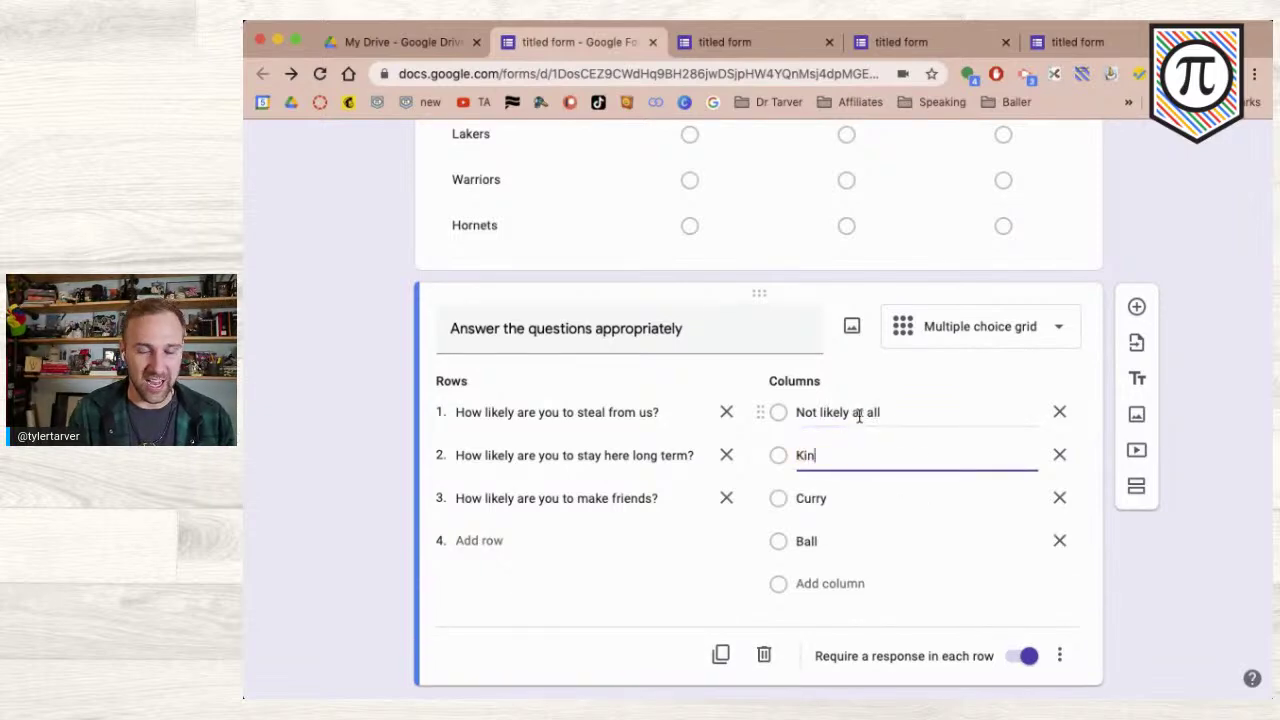
text(da likely)
click(848, 492)
text(Lie)
key(BackSpace)
text(kel)
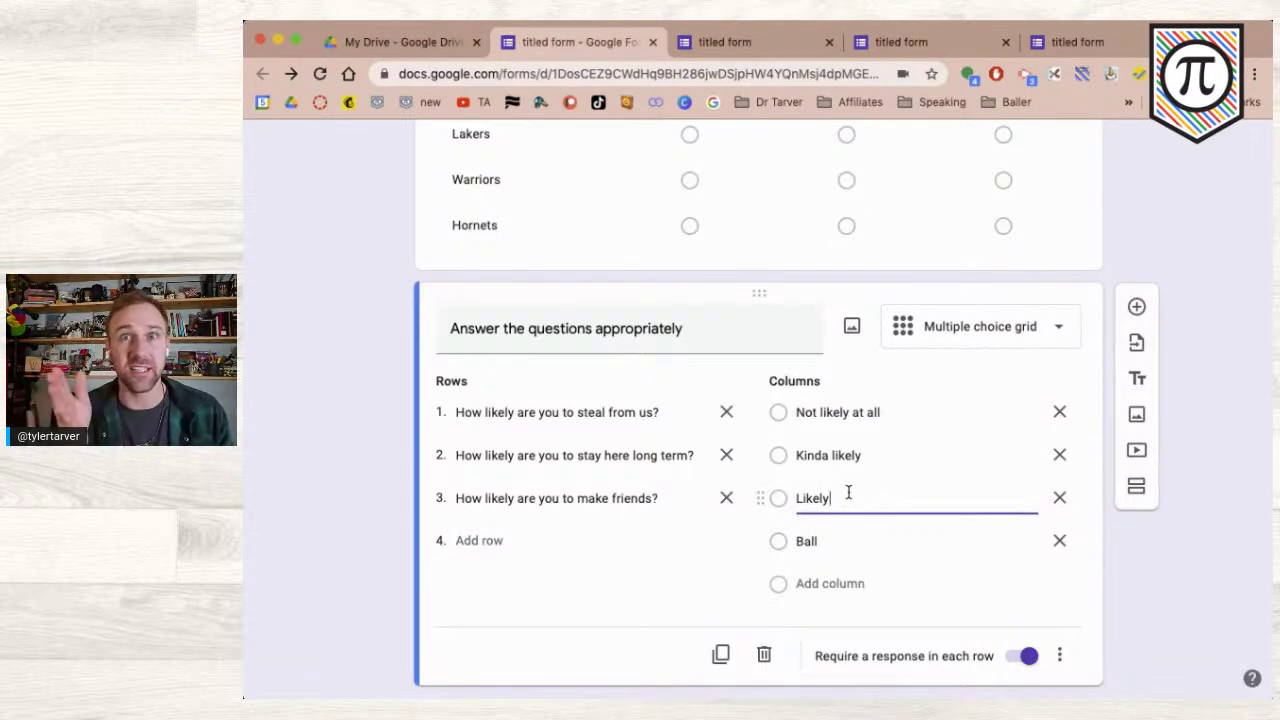
- Remove the leftover Ball column from the grid
double_click(818, 543)
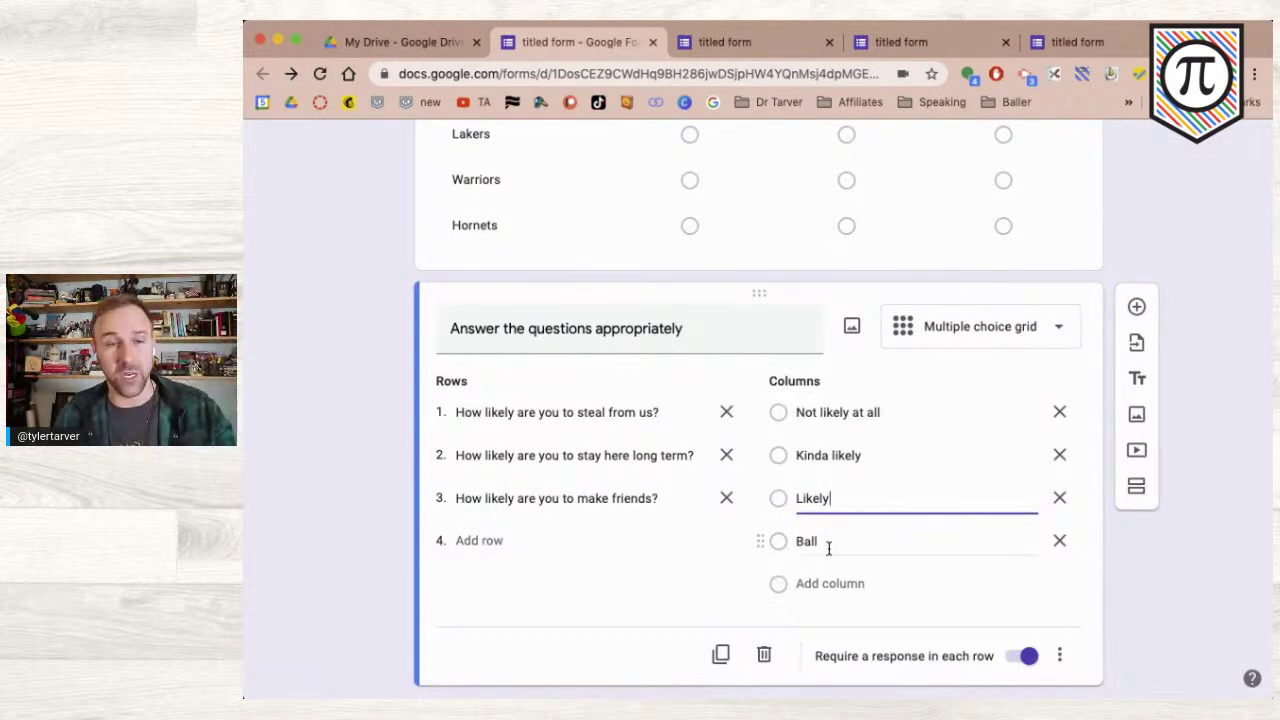
text(Kinda)
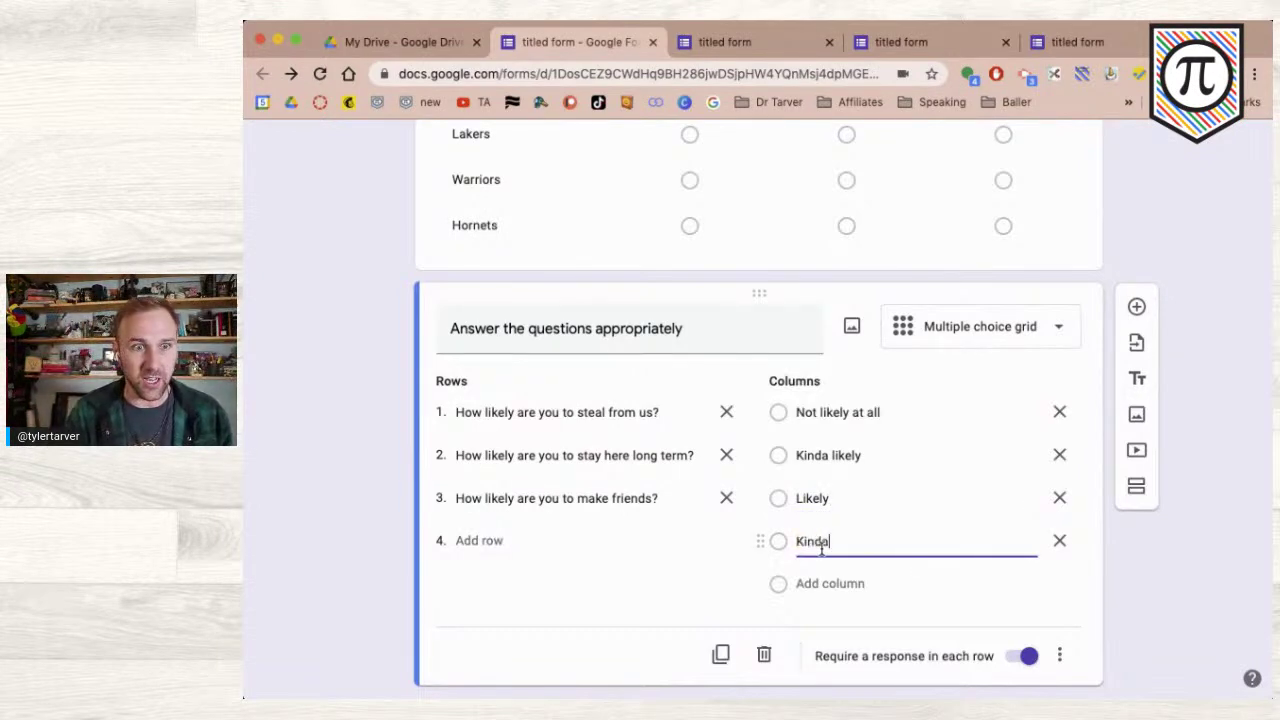
key(BackSpace)
key(BackSpace)
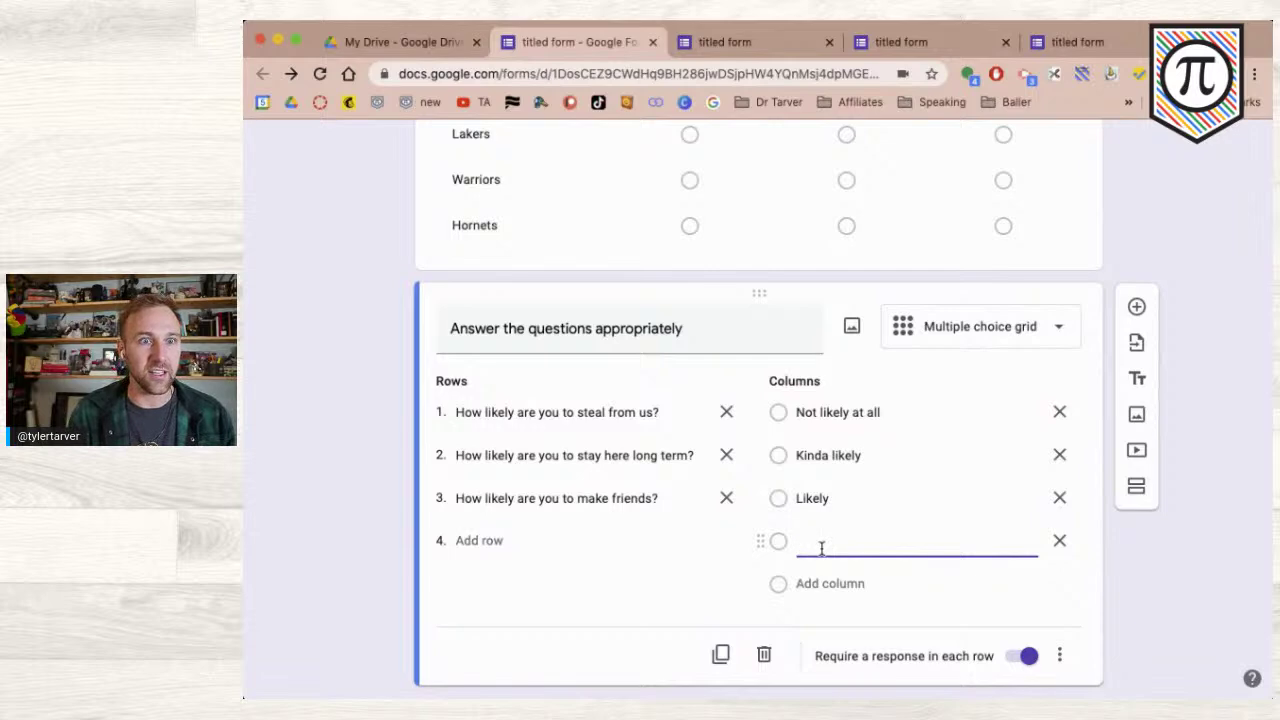
key(BackSpace)
- Add a fourth column named "Very Likely" after the Likely column
click(841, 502)
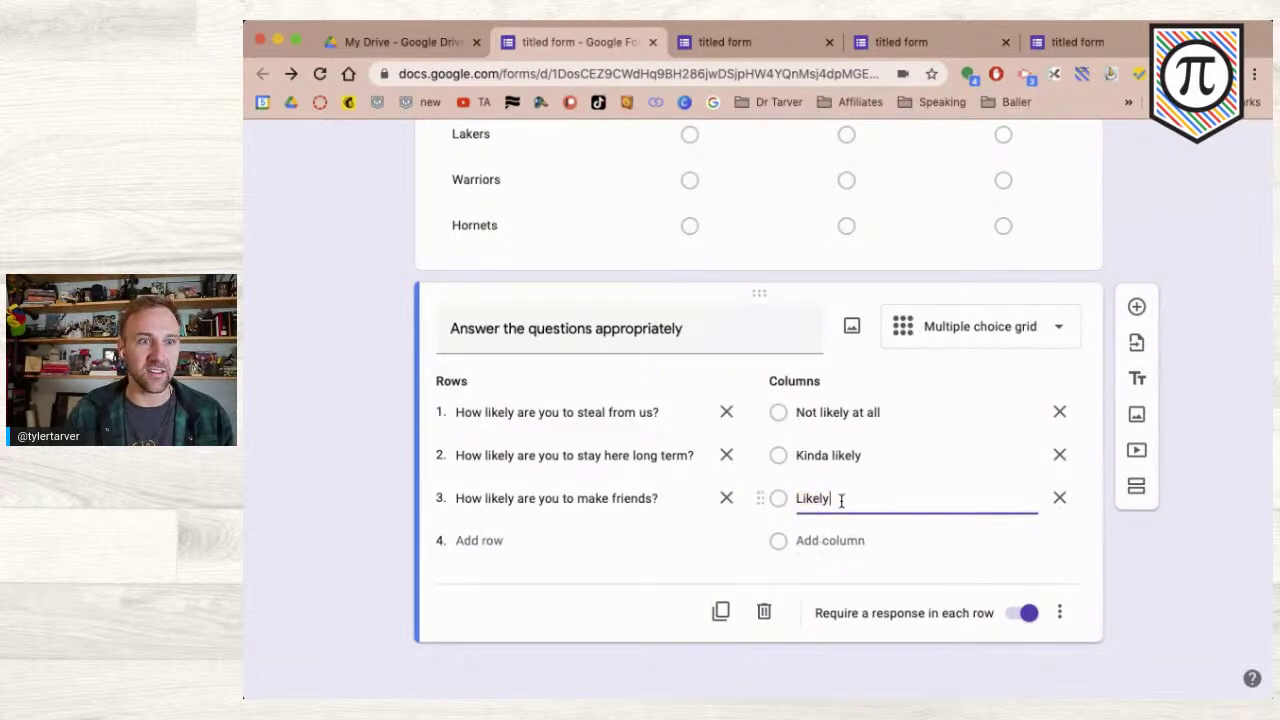
key(Return)
text(Very)
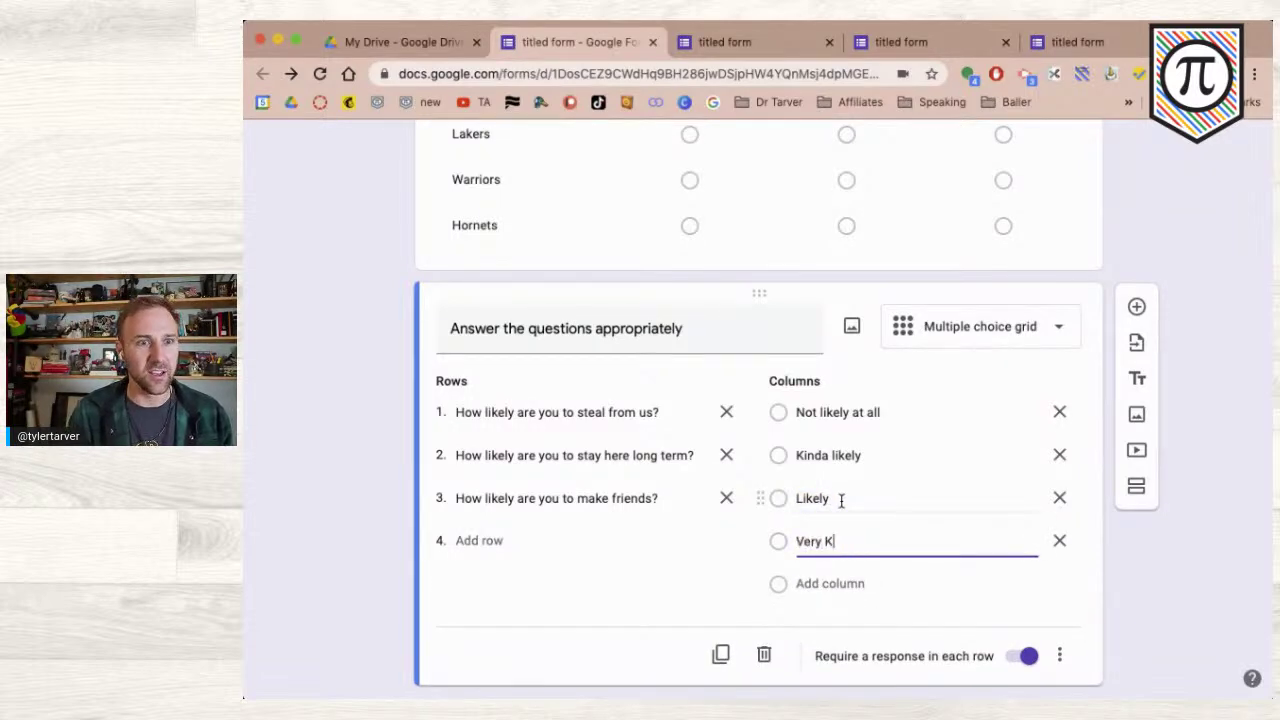
text( Like)
key(BackSpace)
text(ke)
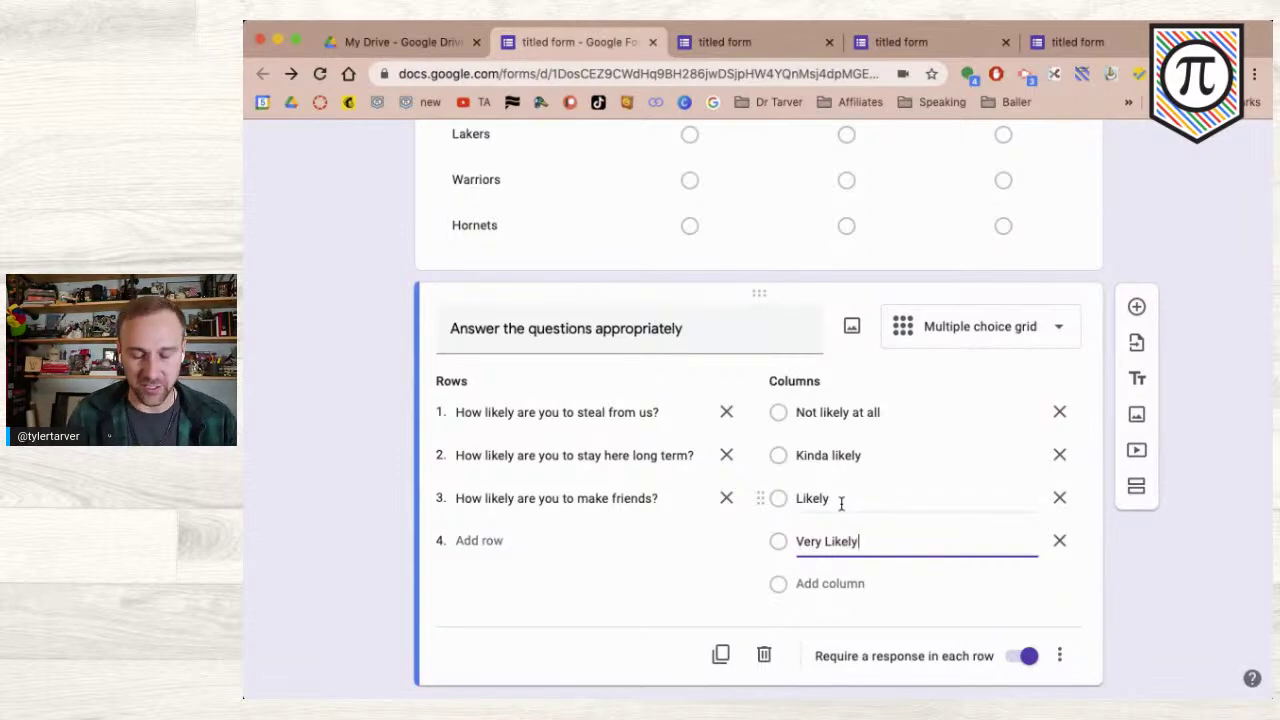
key(BackSpace)
text(ley)
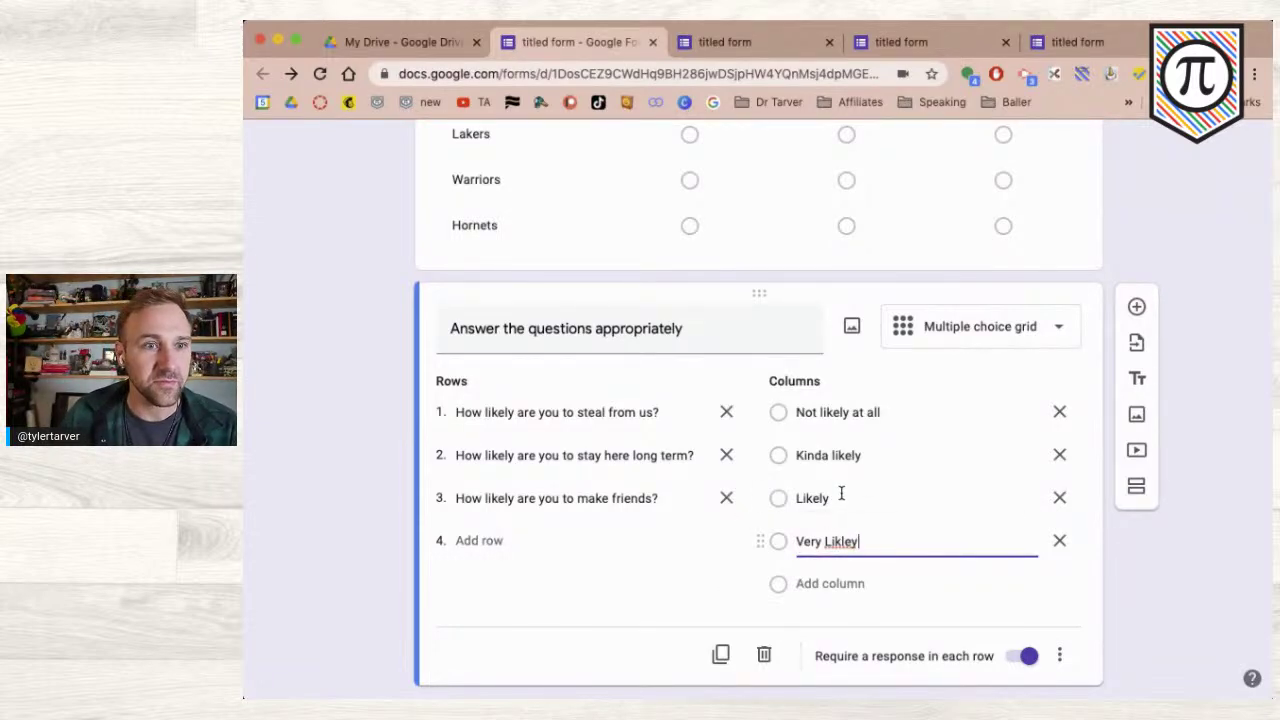
double_click(833, 545)
text(Likely)
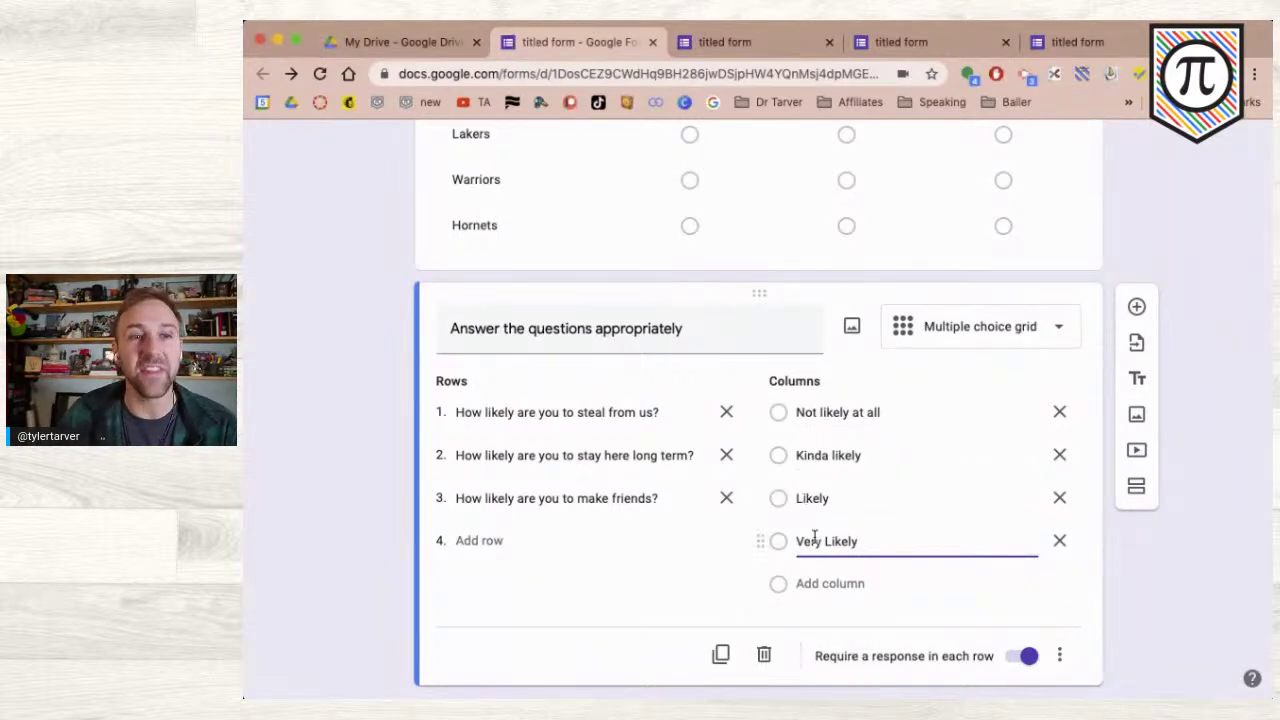
- Open a preview of the form with the new likelihood grid question
mouse_move(756, 500)
mouse_down()
mouse_move(760, 446)
mouse_move(760, 503)
mouse_move(770, 497)
mouse_up()
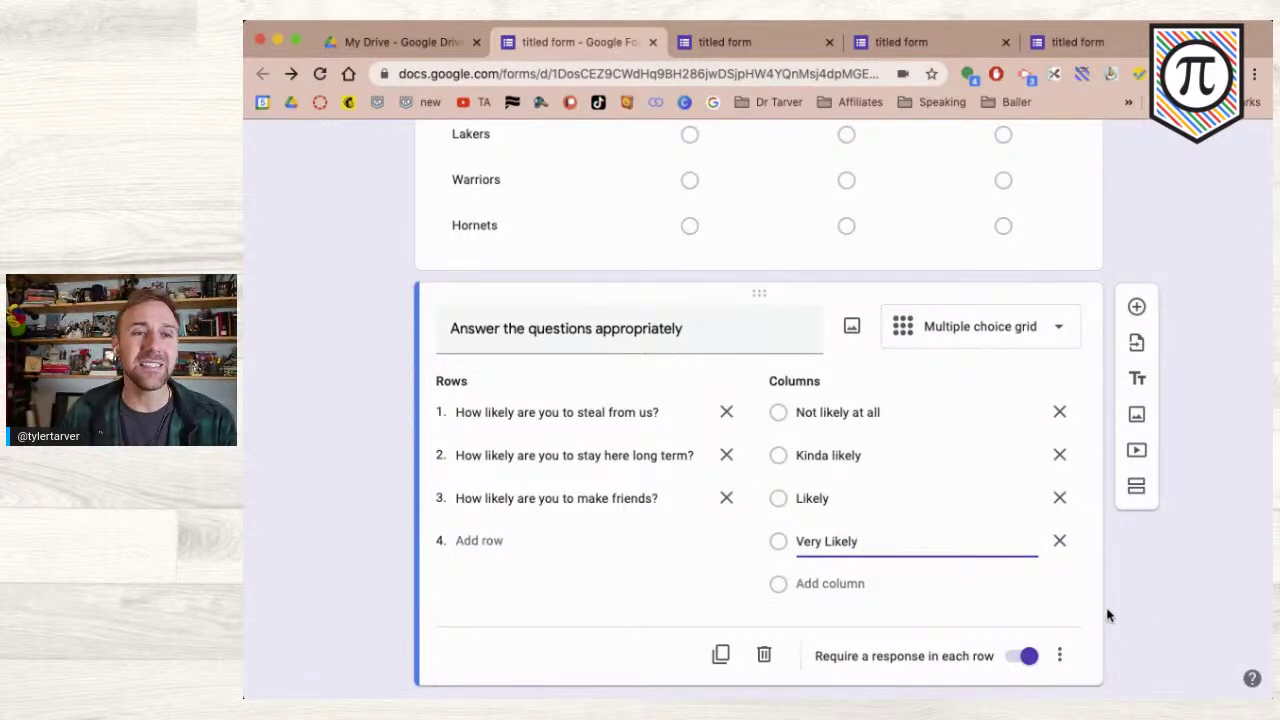
scroll(988, 277, up, 15)
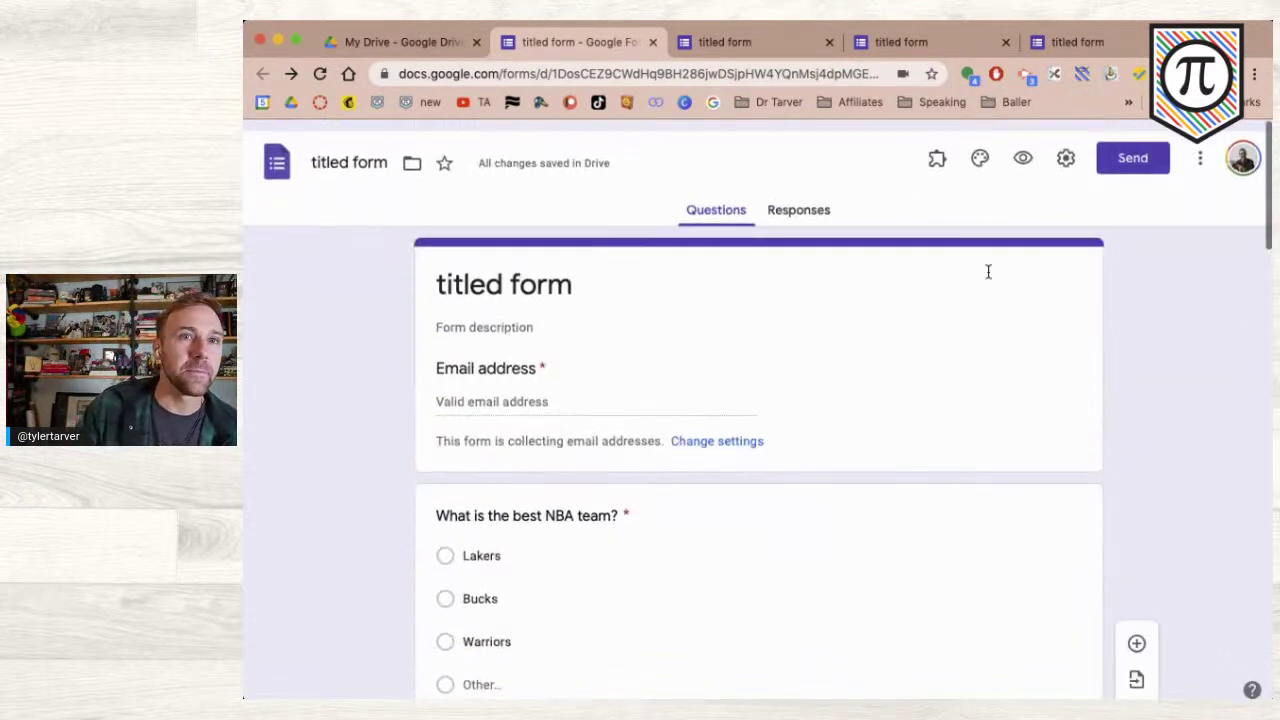
click(1022, 148)
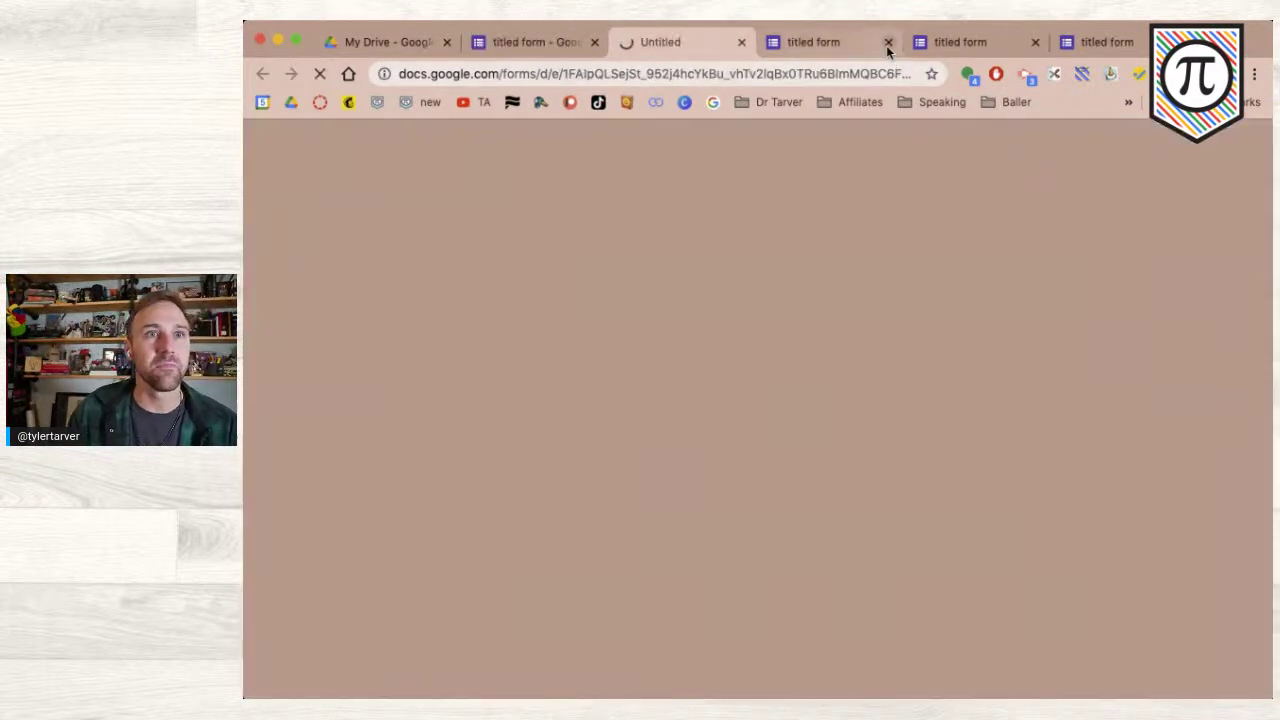
- Close the older form preview tabs, keeping the newest preview open
click(886, 44)
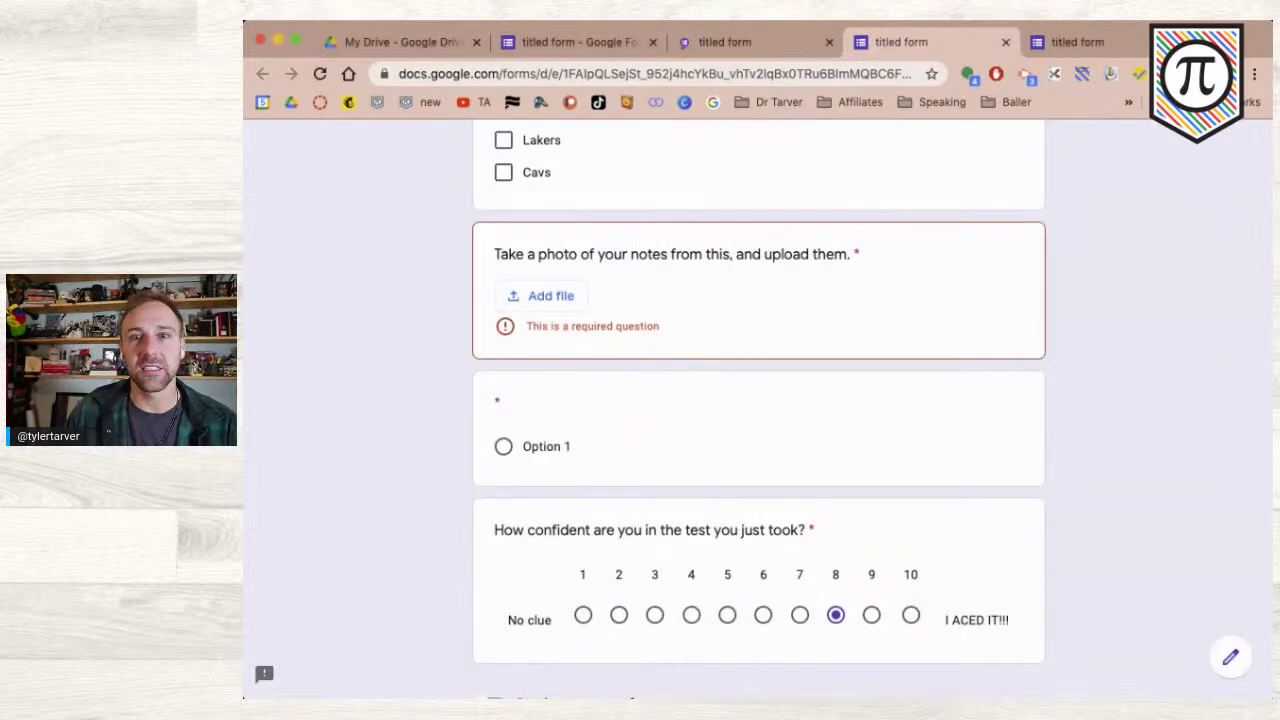
click(1006, 42)
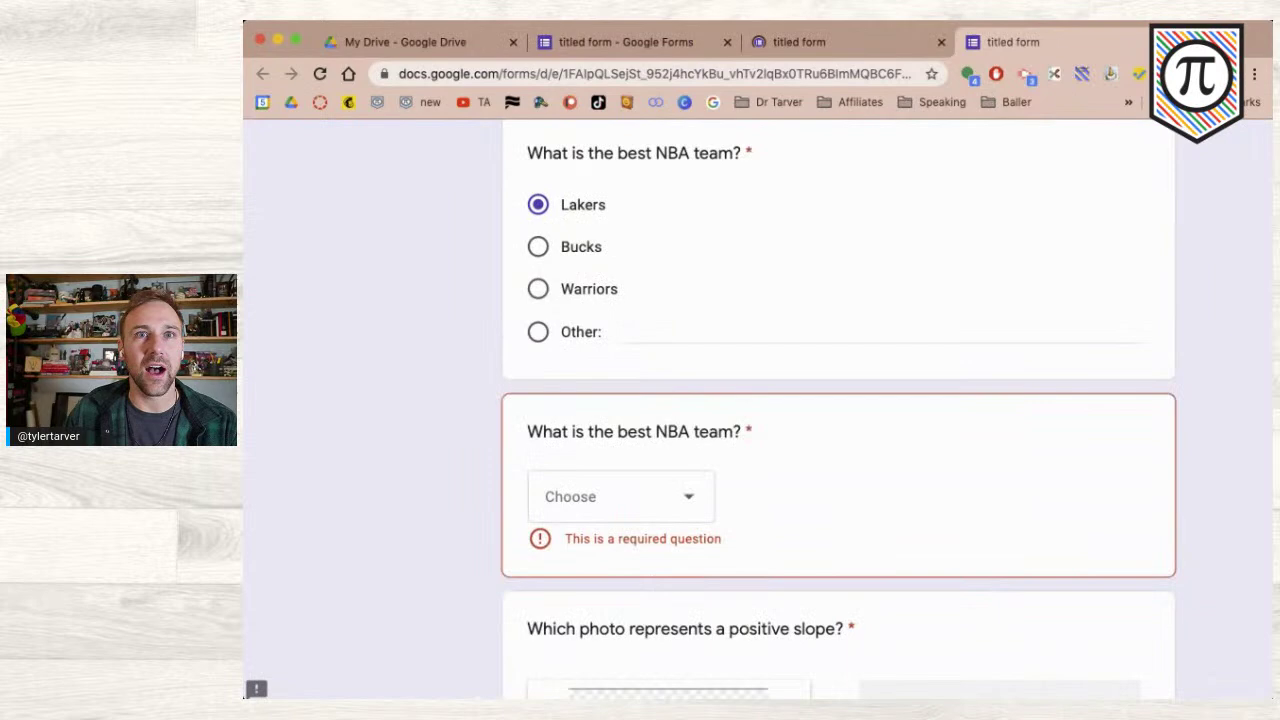
click(1155, 42)
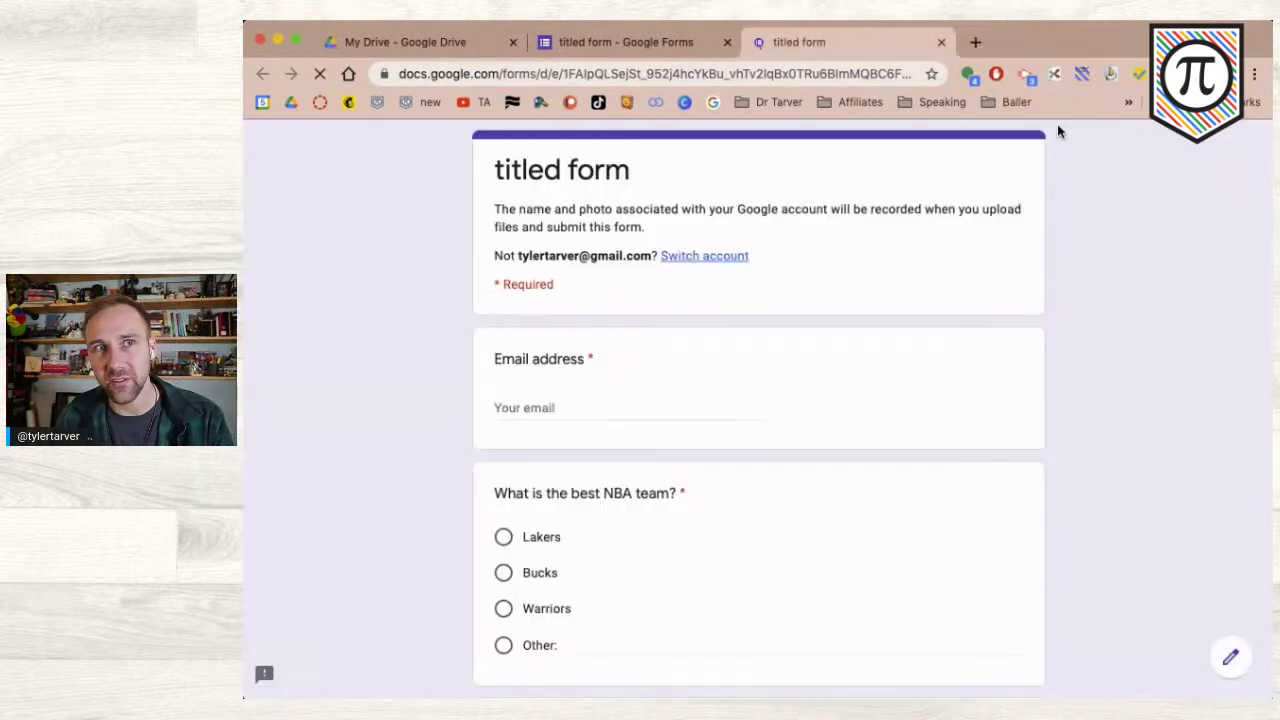
- Answer the likelihood grid in the preview: "Not likely at all" for stealing, "Kinda likely" for staying long term, "Very Likely" for making friends
scroll(765, 396, down, 2)
scroll(763, 394, down, 15)
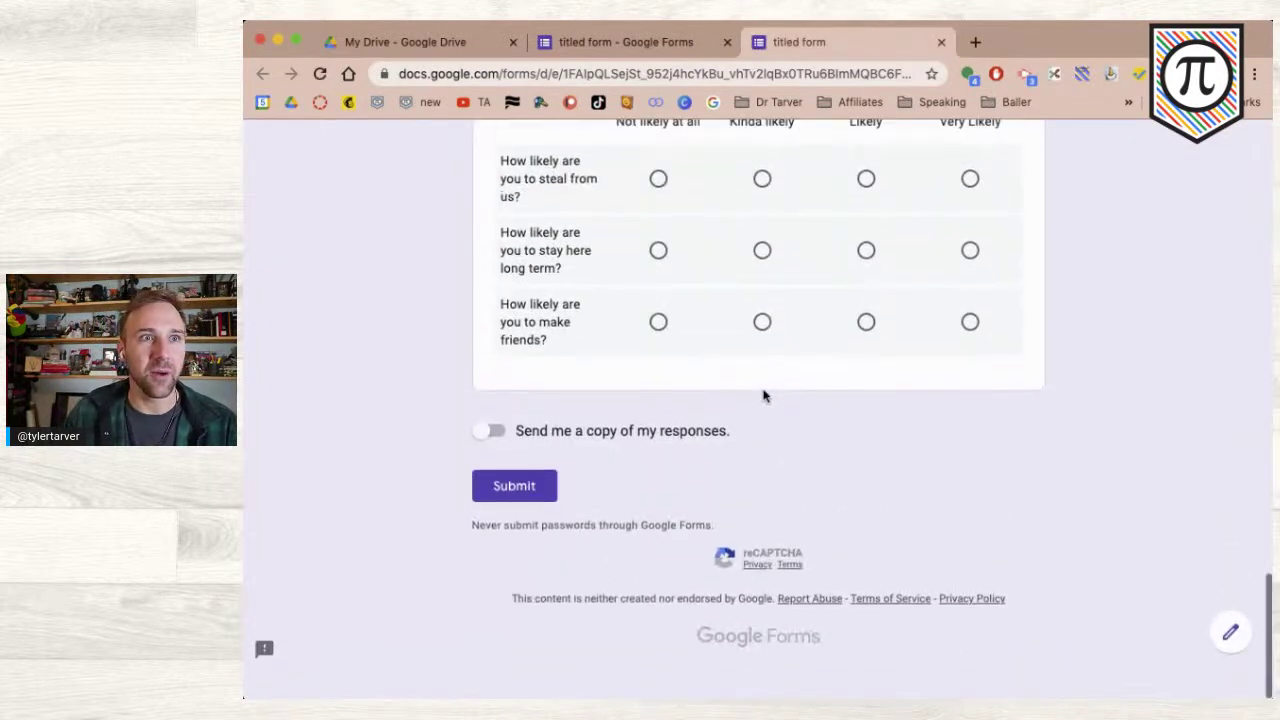
scroll(740, 527, up, 4)
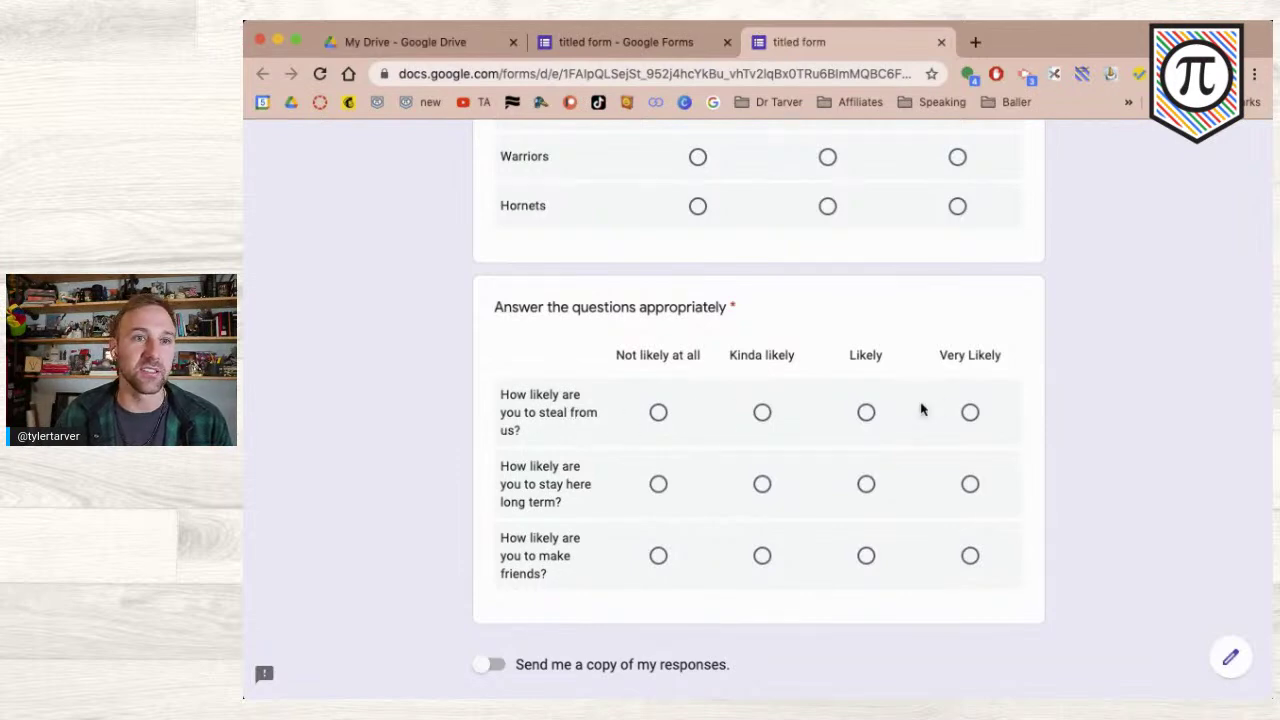
click(659, 413)
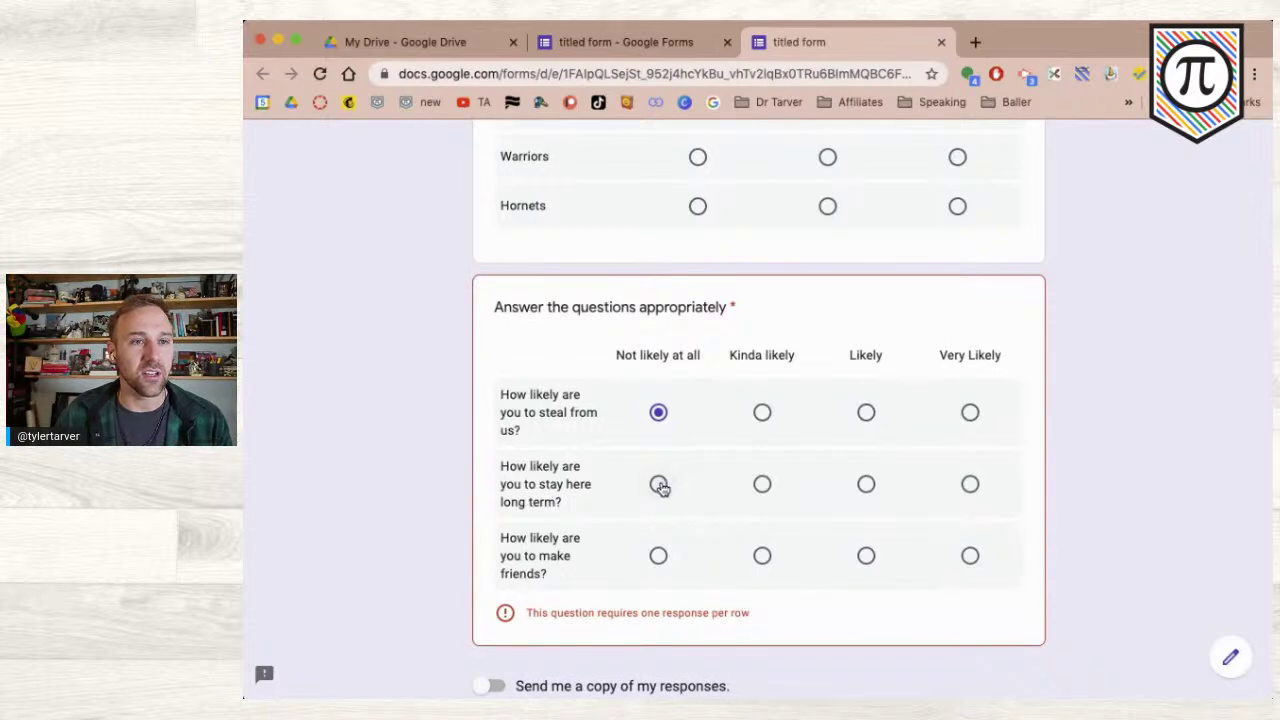
click(762, 485)
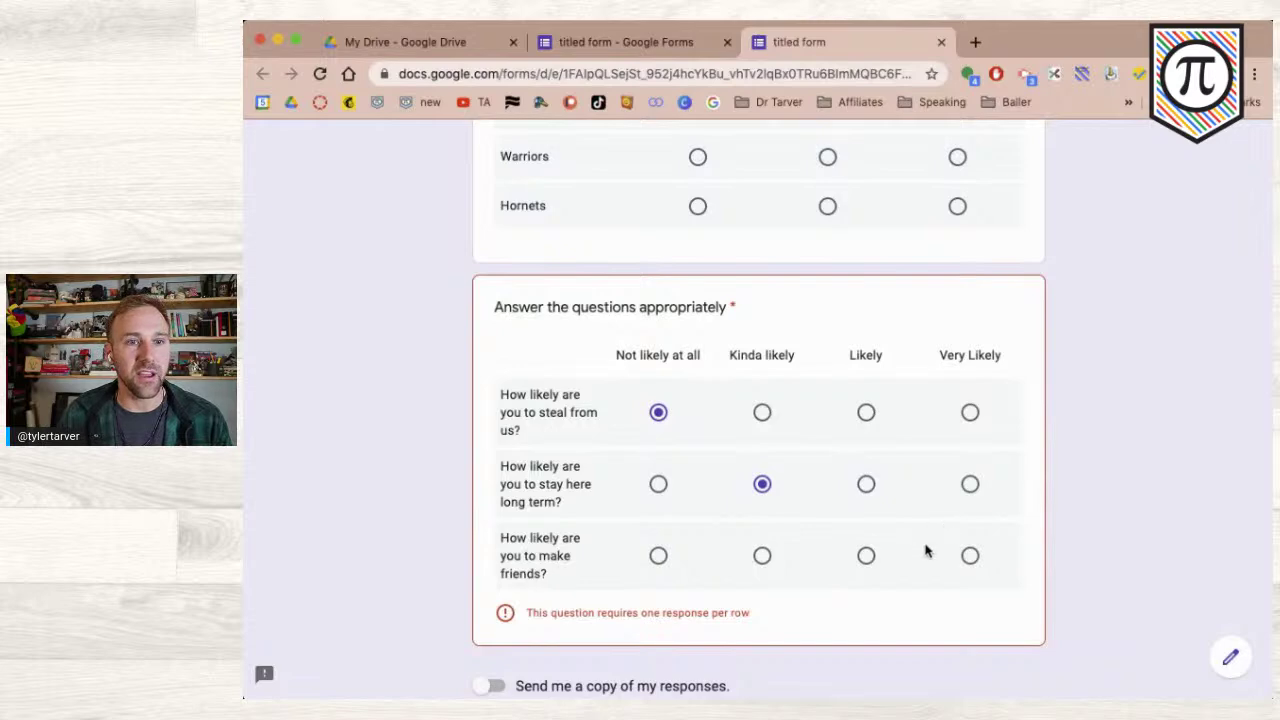
click(970, 556)
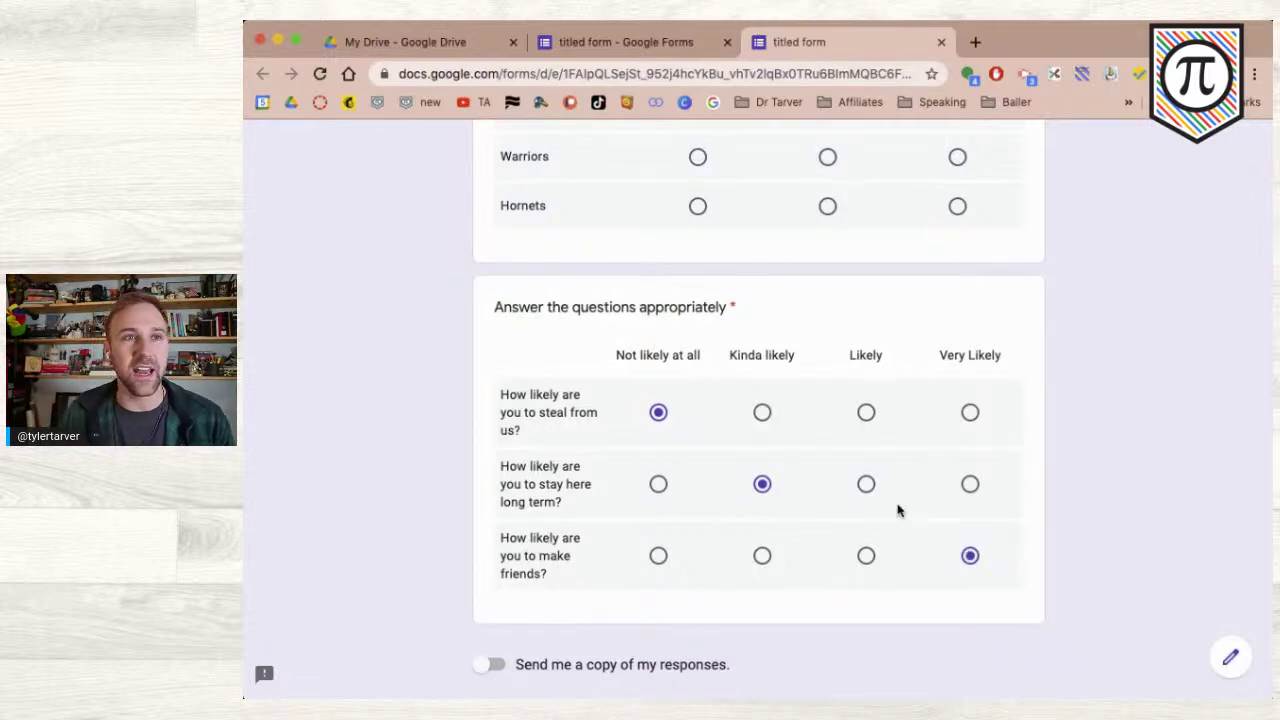
- Return to the form editor and change the "Answer the questions appropriately" question to a Checkbox grid
click(647, 42)
scroll(748, 592, down, 2)
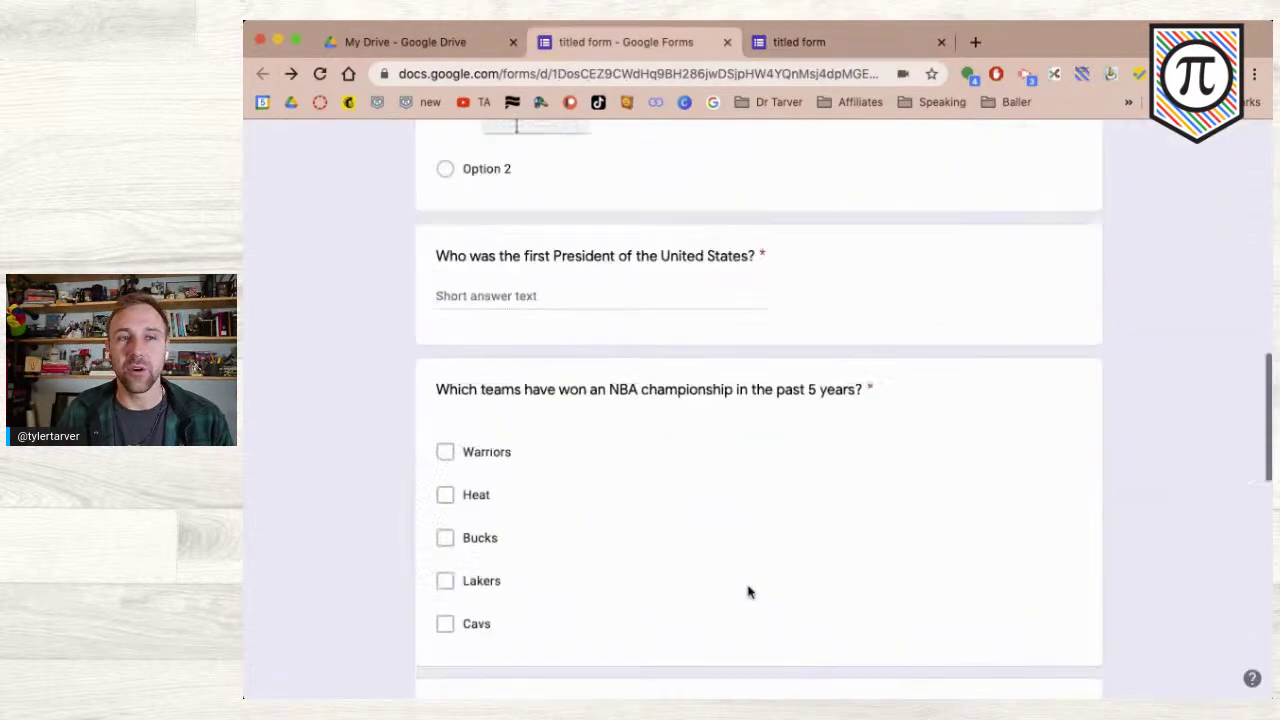
scroll(748, 592, down, 10)
click(993, 291)
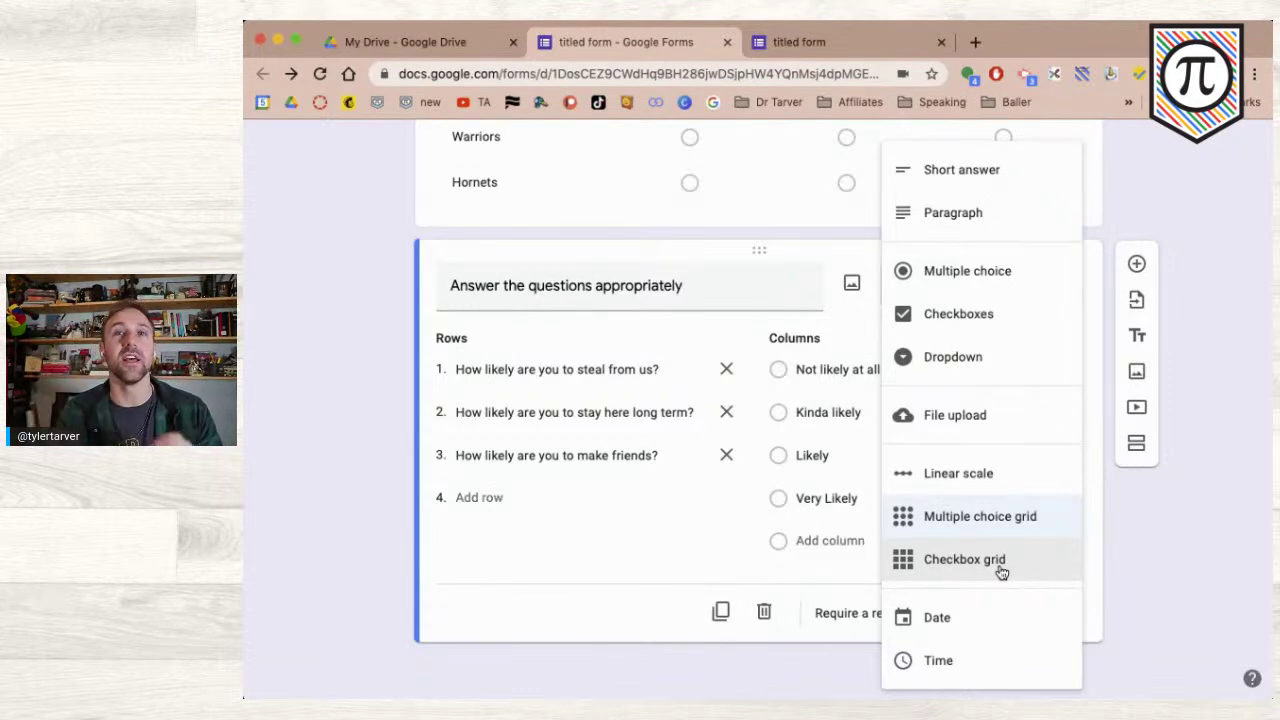
click(999, 568)
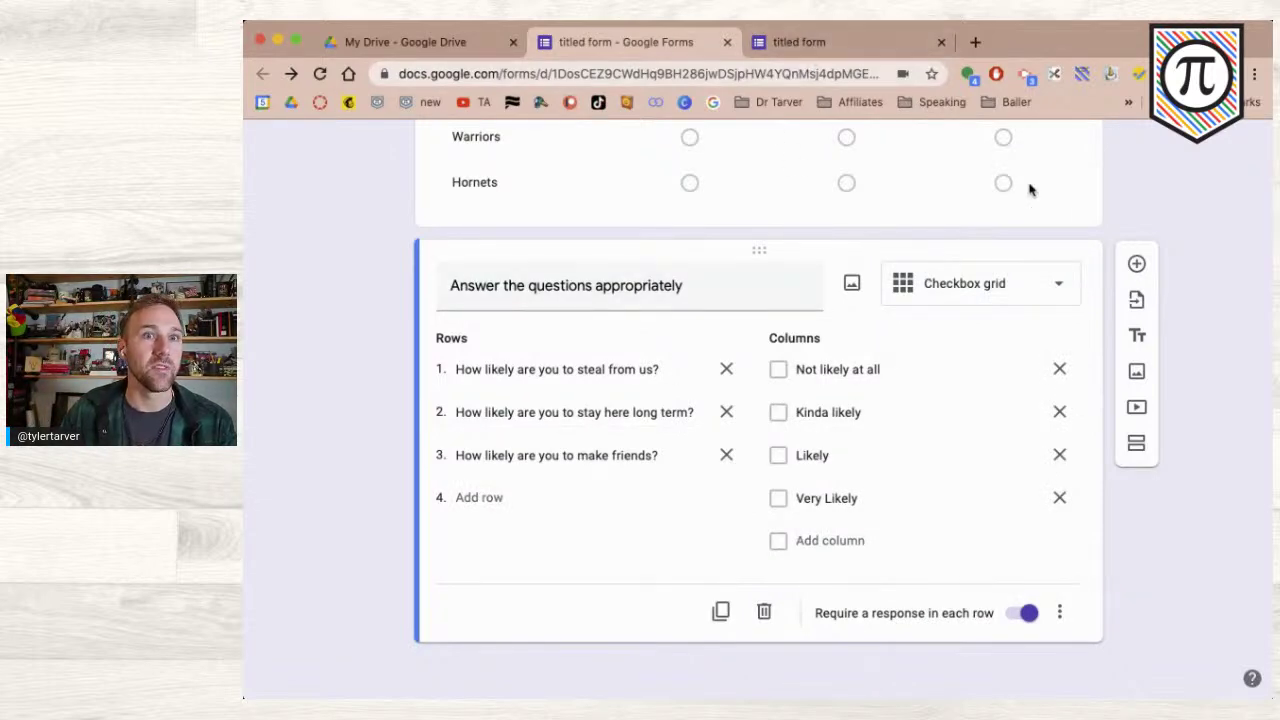
- Open a new preview of the form and go to the checkbox grid question
scroll(1007, 187, up, 15)
click(1019, 152)
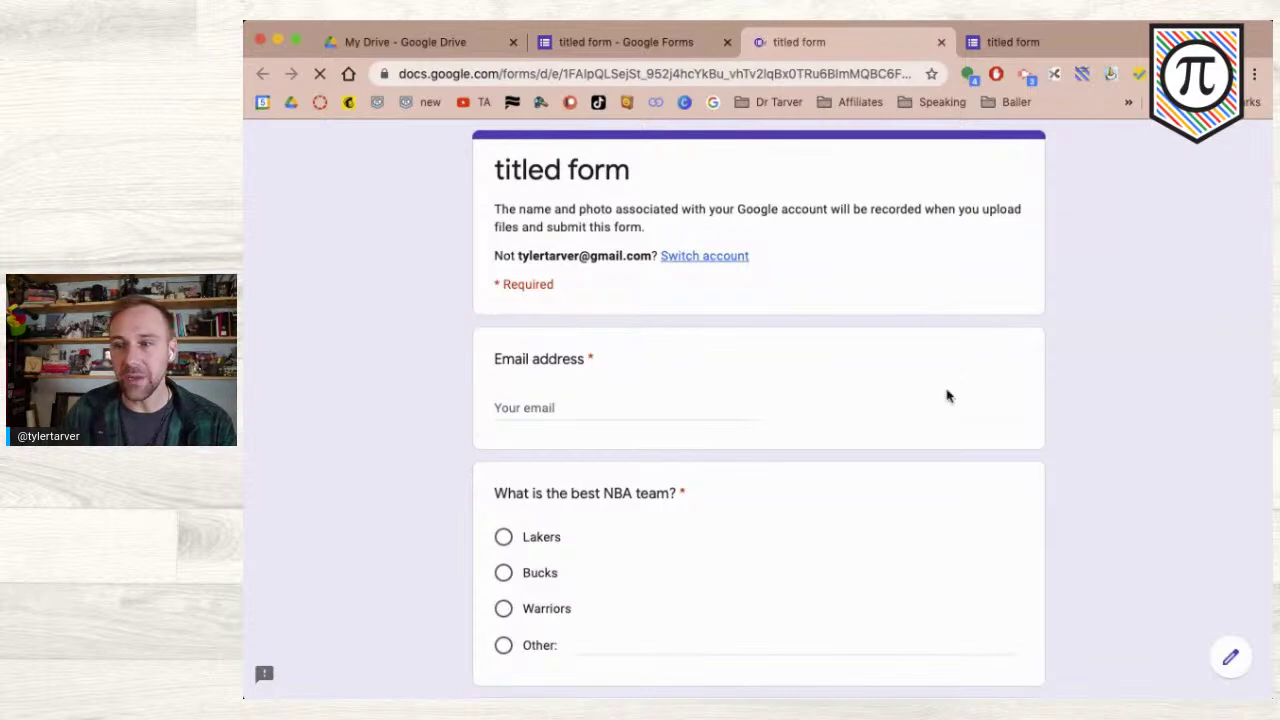
scroll(946, 394, down, 15)
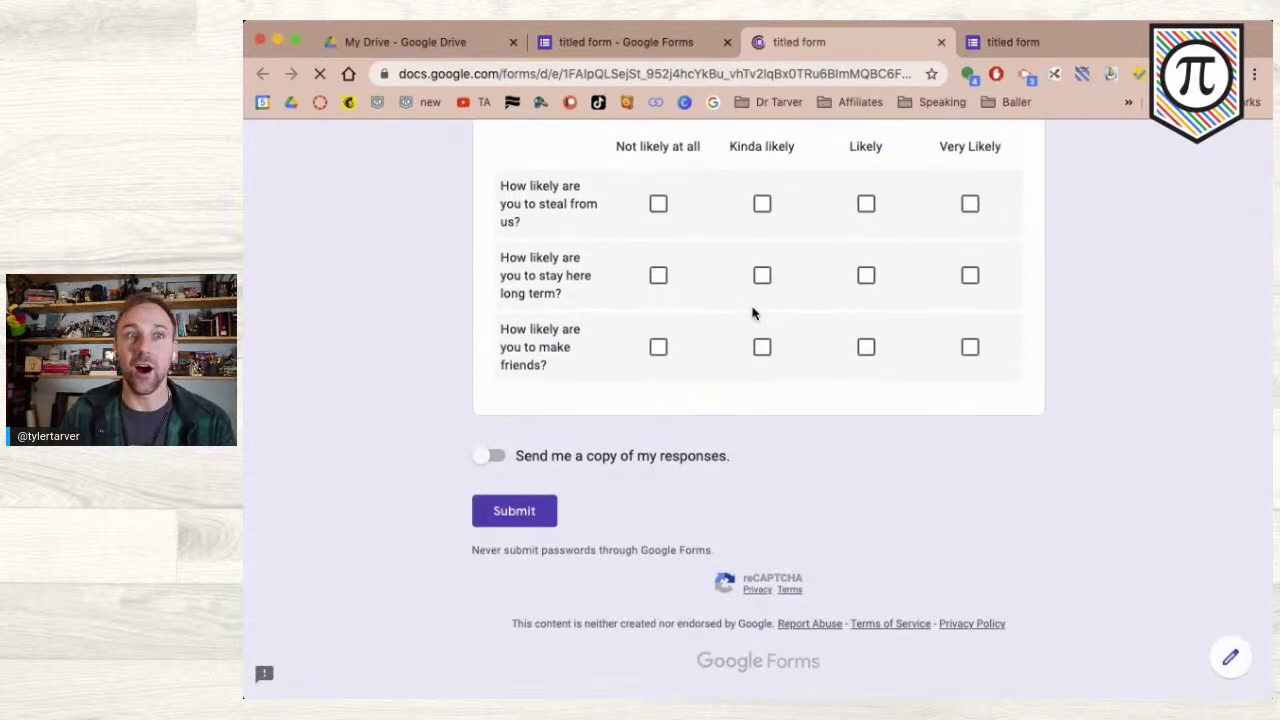
- Test the Lakers row of the multiple choice grid by selecting Lebron, switching to Curry, and selecting Lebron again
scroll(739, 300, up, 5)
click(697, 266)
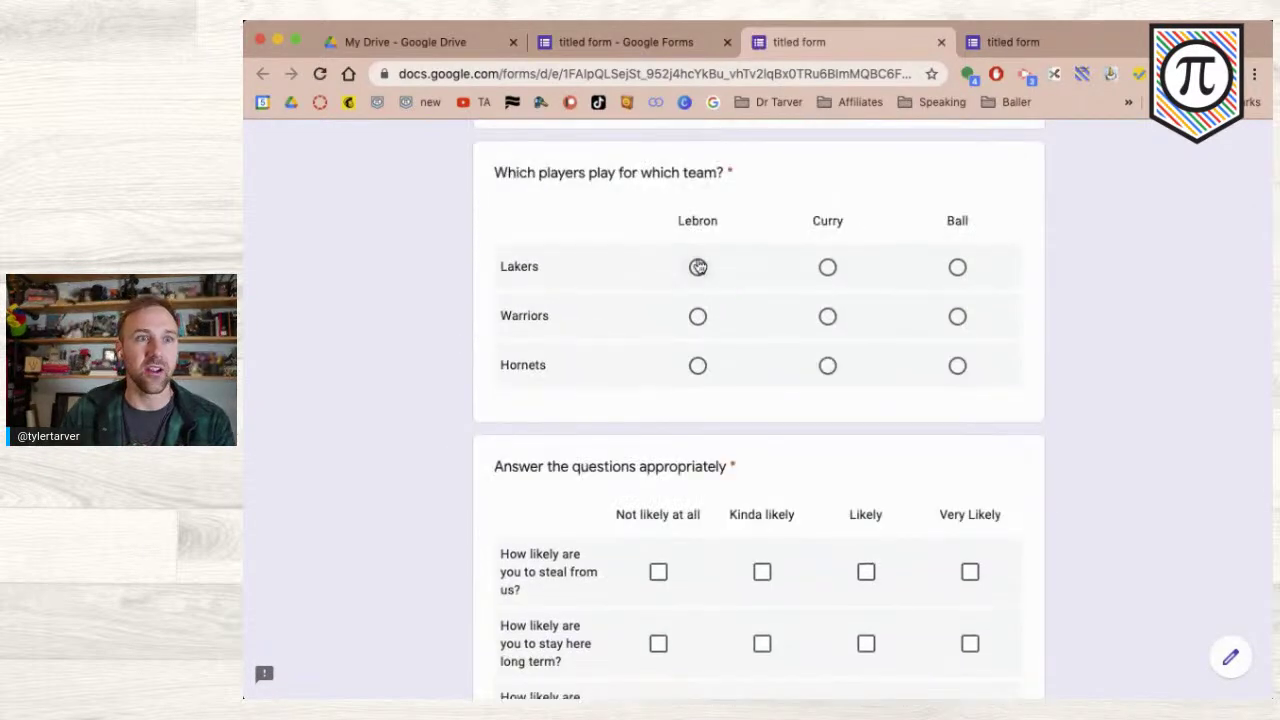
click(822, 268)
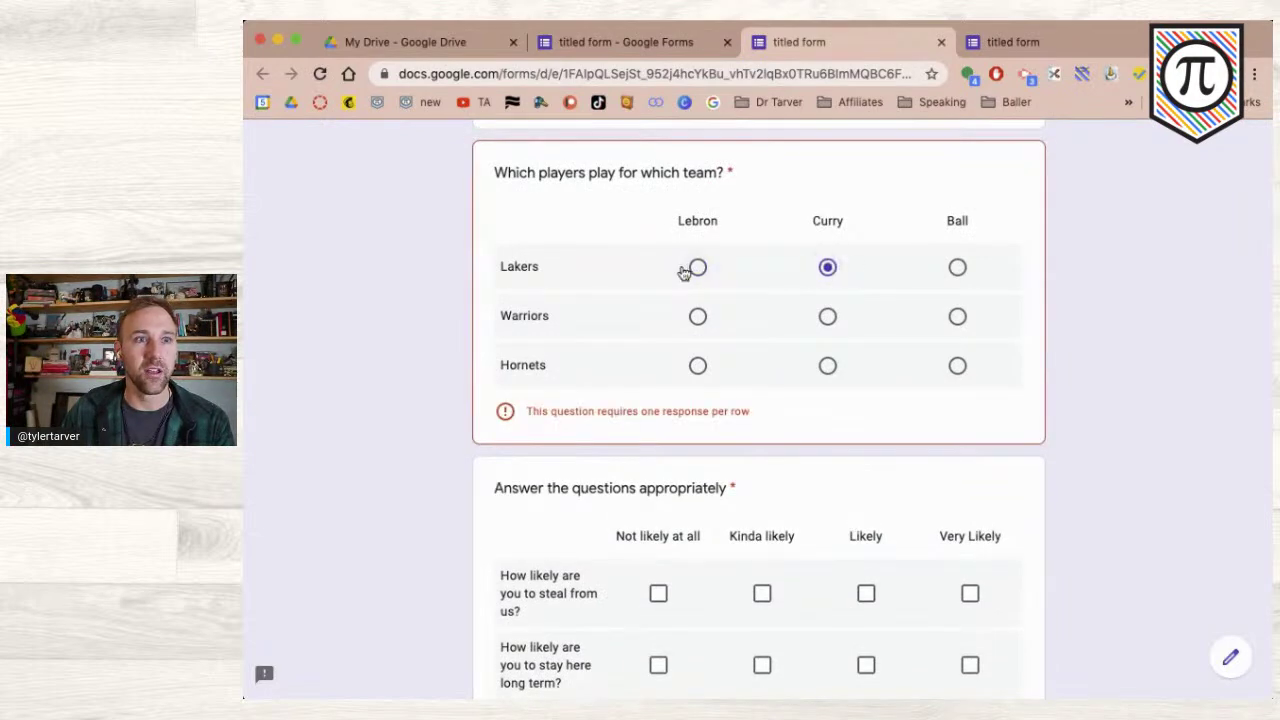
click(697, 266)
- Check two likelihoods for stealing, Kinda likely through Very Likely for staying long term, and Not likely at all for making friends
scroll(780, 554, down, 3)
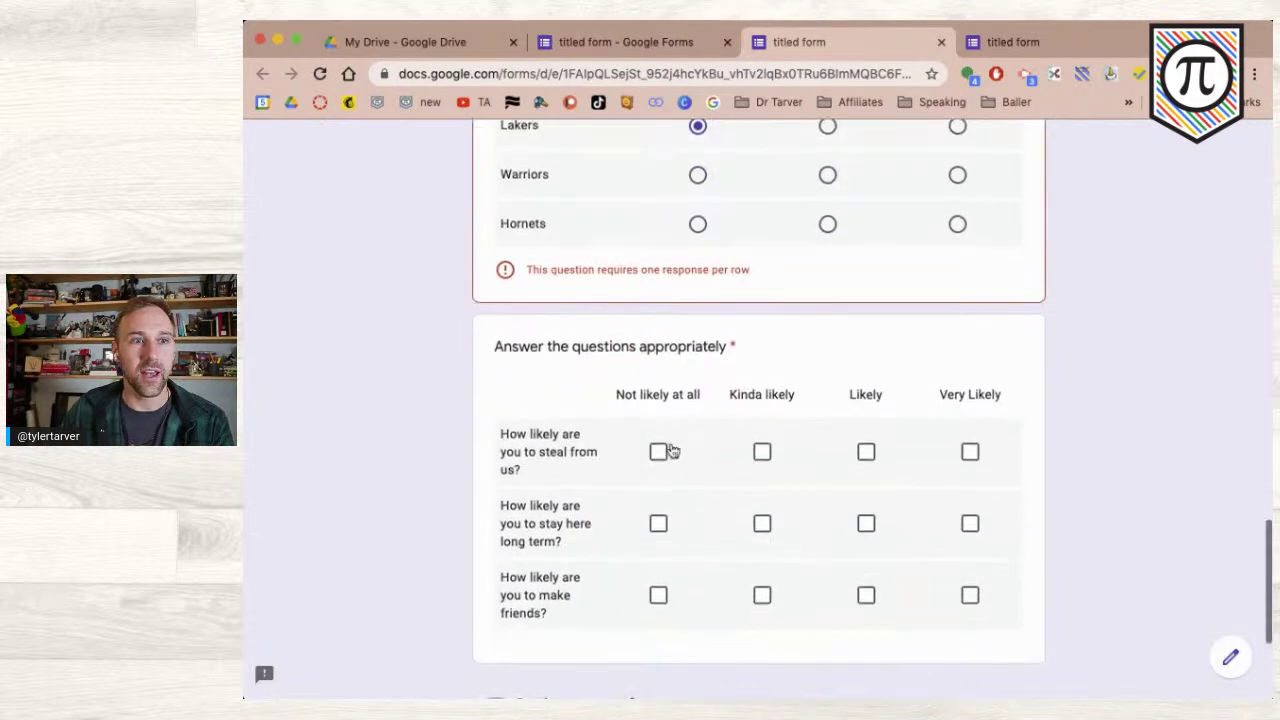
click(658, 452)
click(762, 452)
click(762, 523)
click(866, 524)
click(970, 524)
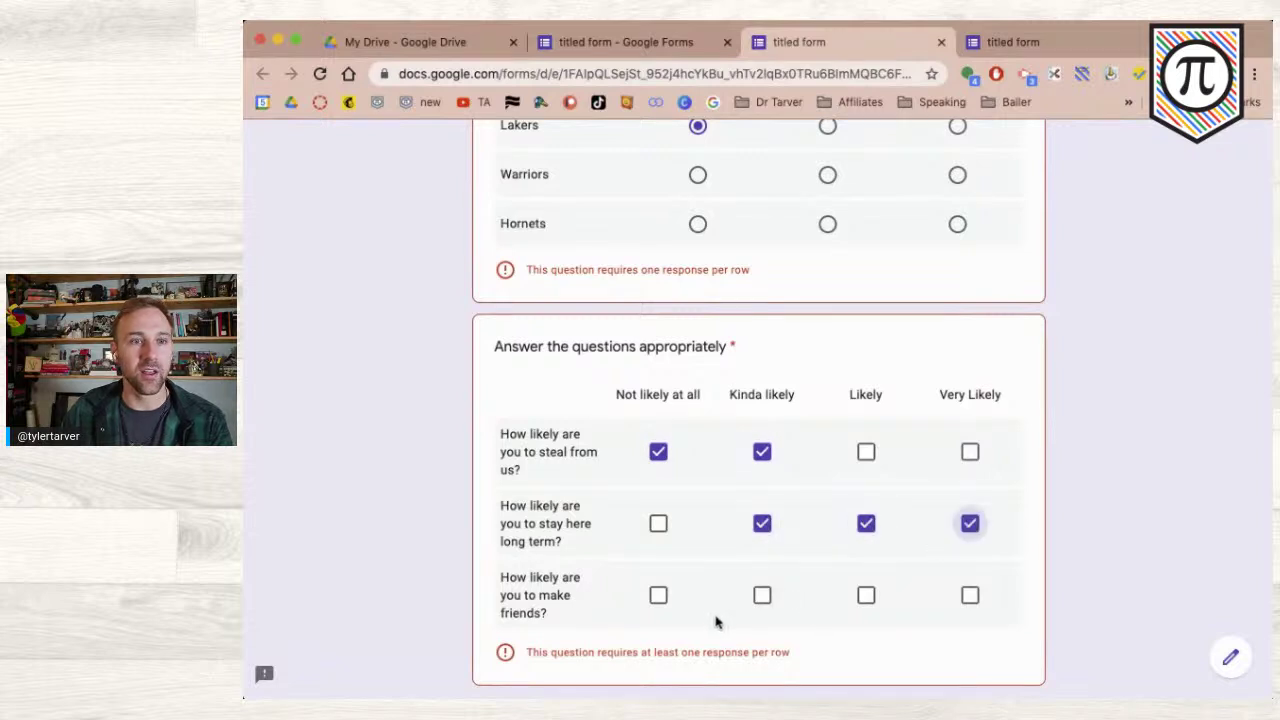
click(658, 596)
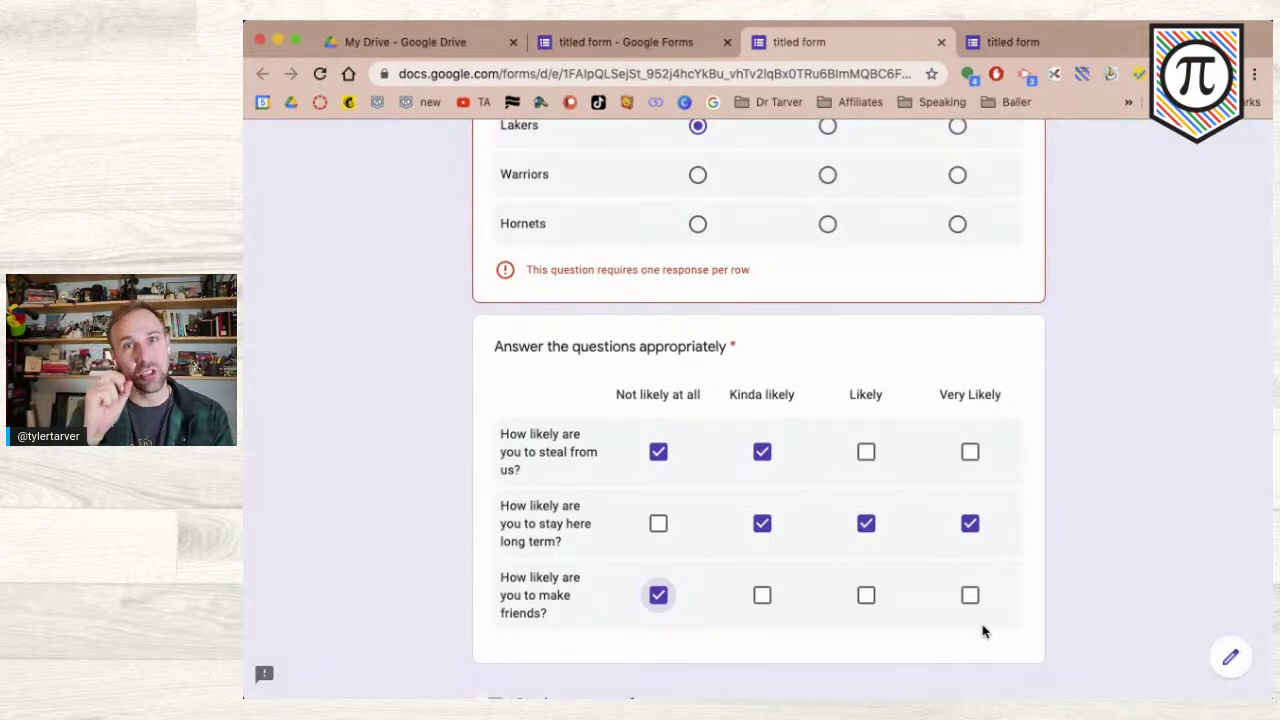
- Return to the form editor and add a Date question after the checkbox grid
click(662, 48)
scroll(958, 484, down, 10)
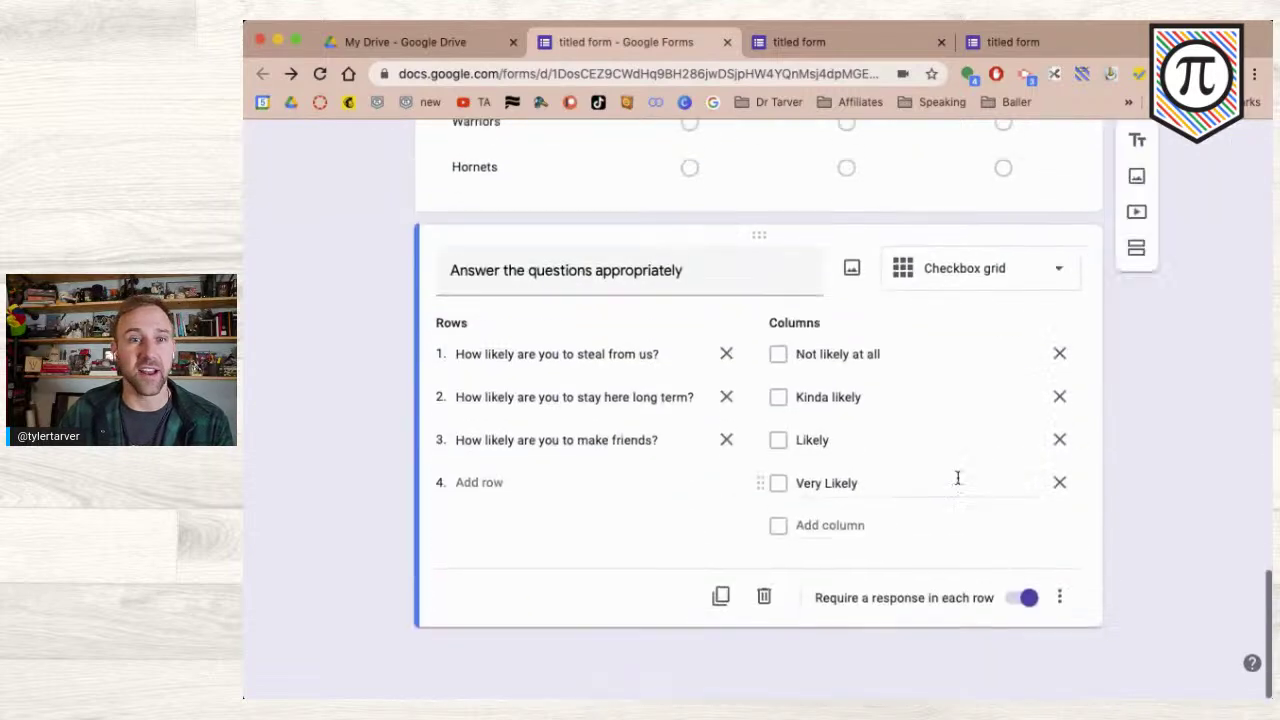
click(1020, 279)
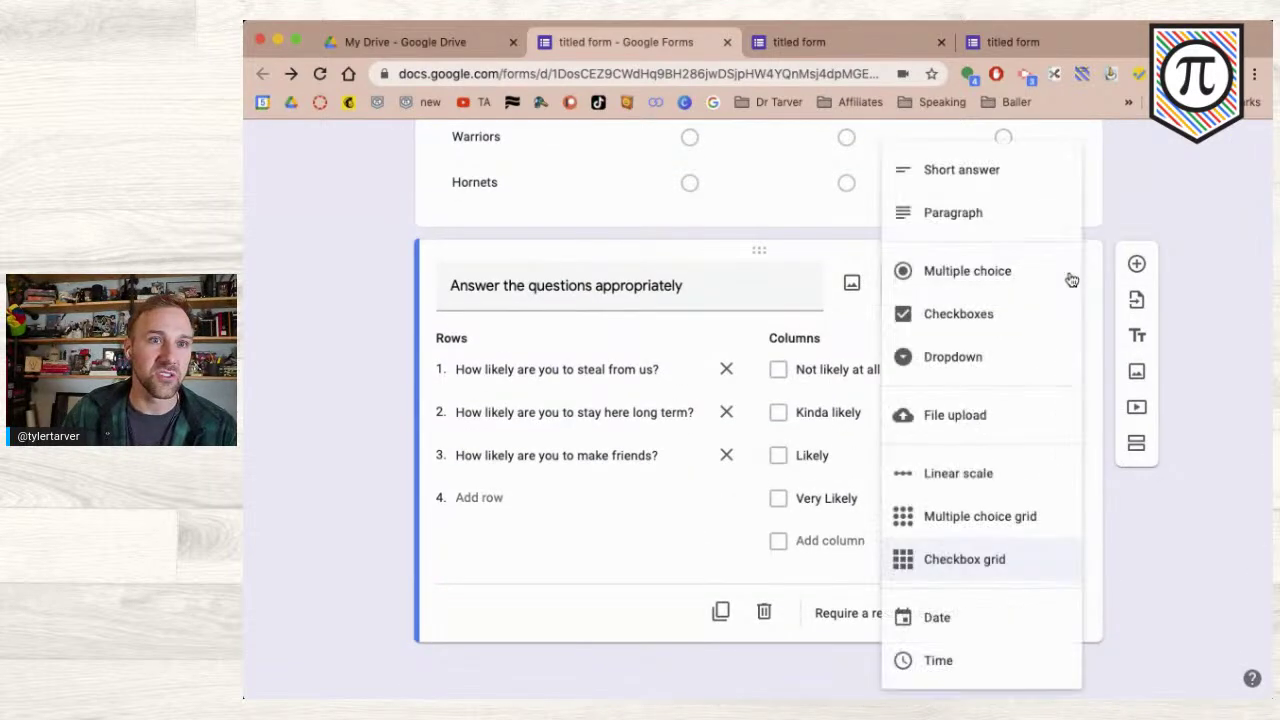
click(1192, 352)
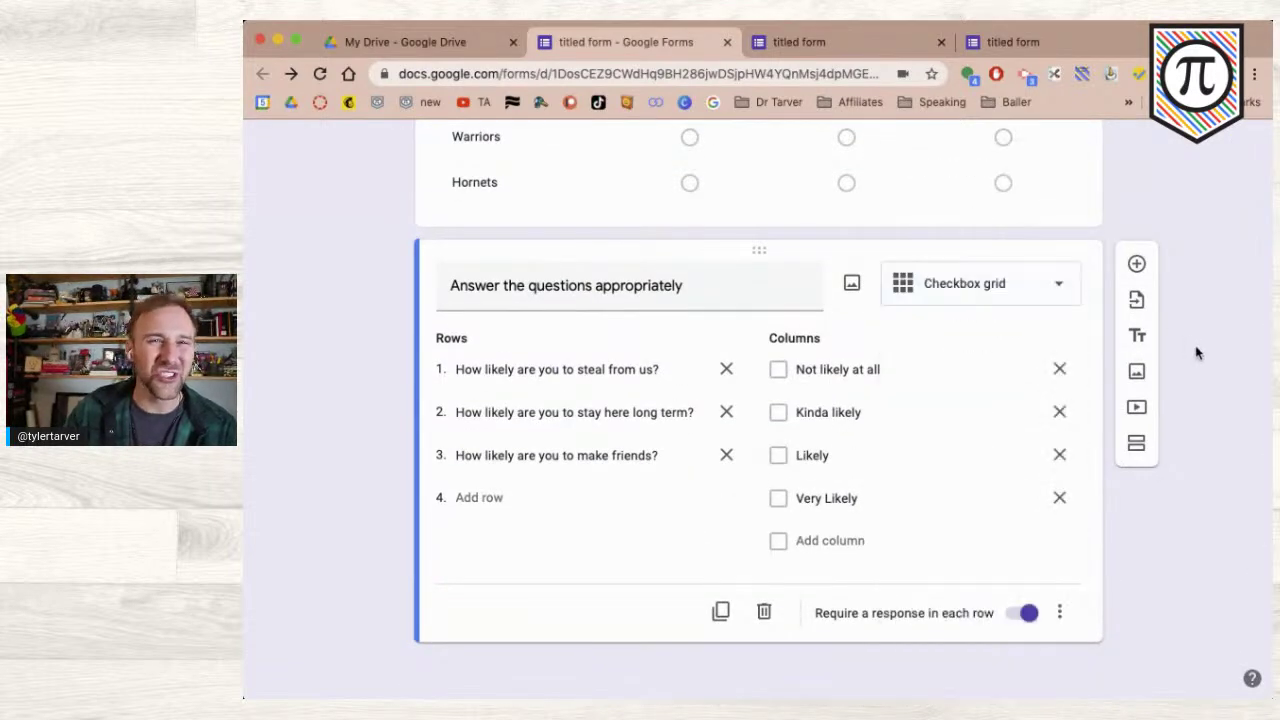
click(1136, 264)
click(985, 484)
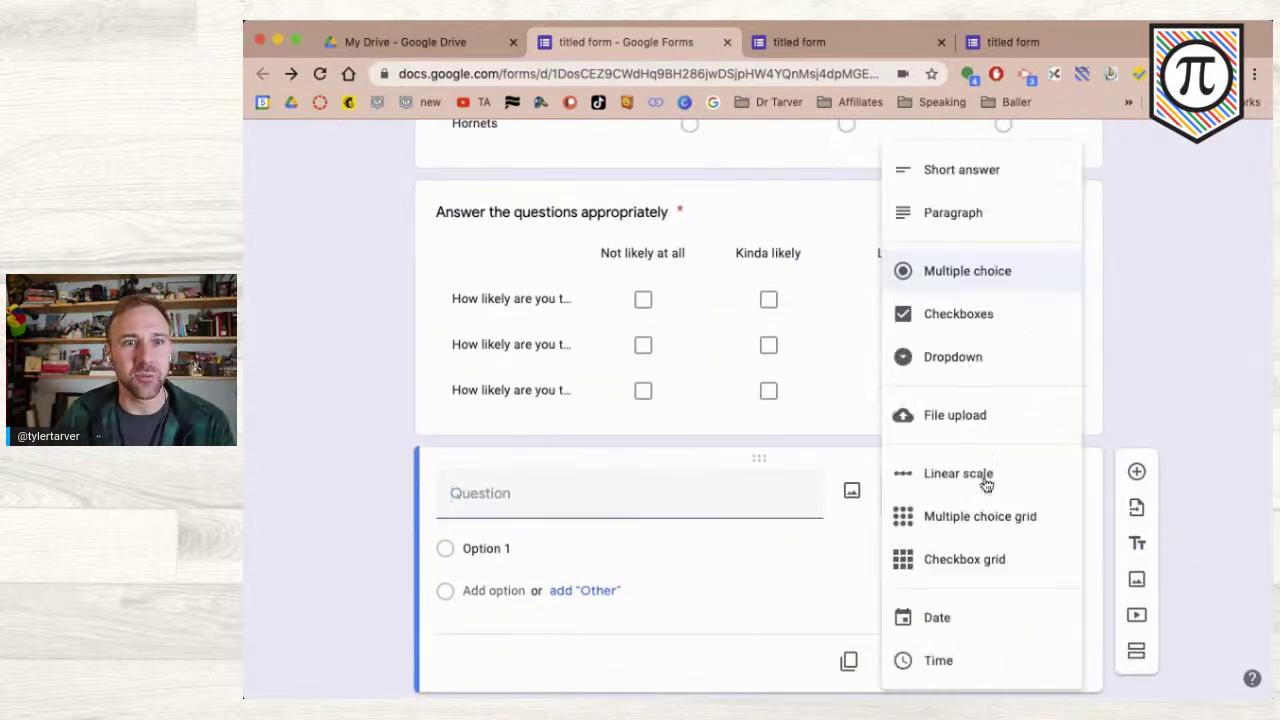
scroll(986, 514, down, 1)
click(975, 620)
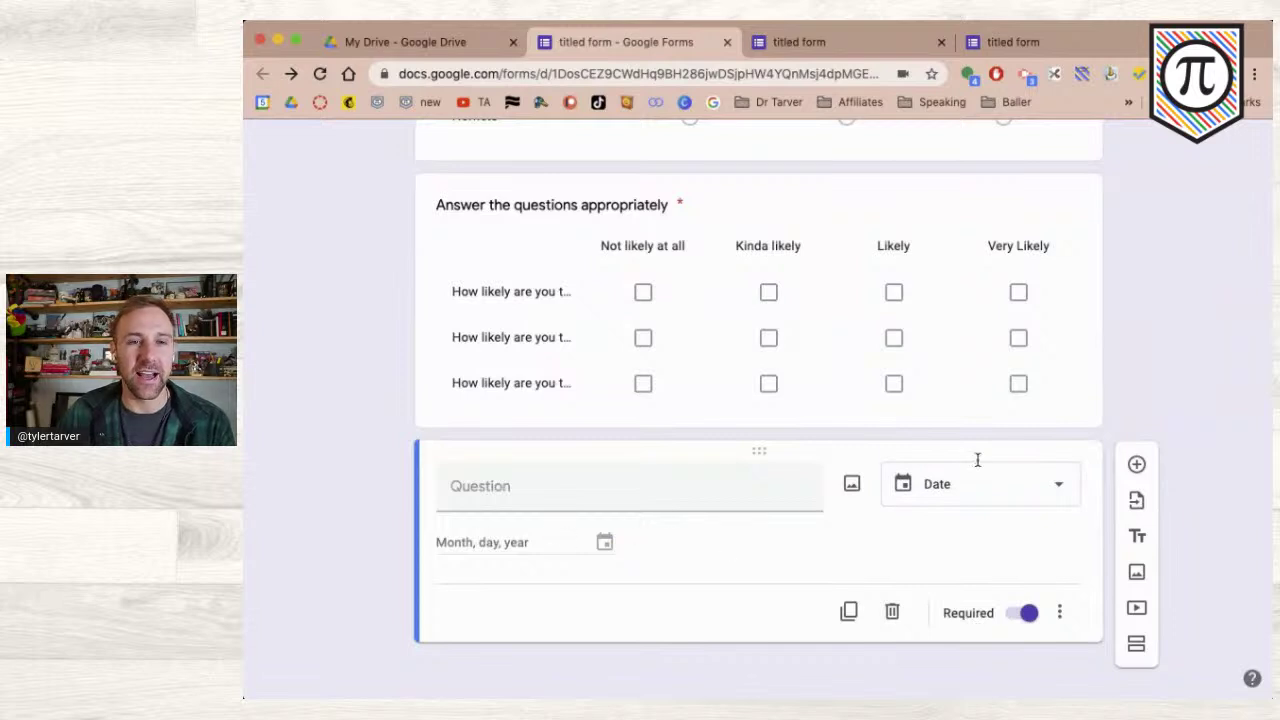
- Title the date question "Which day did this occur?"
click(663, 508)
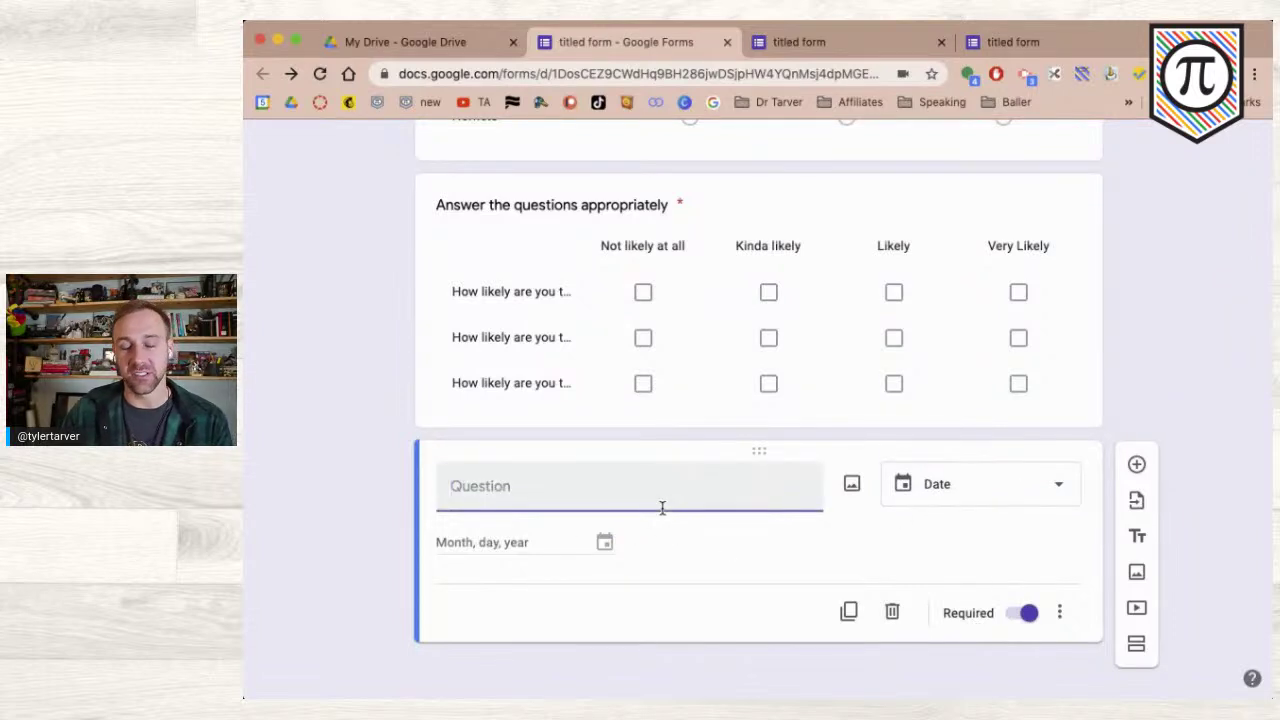
text(Which da)
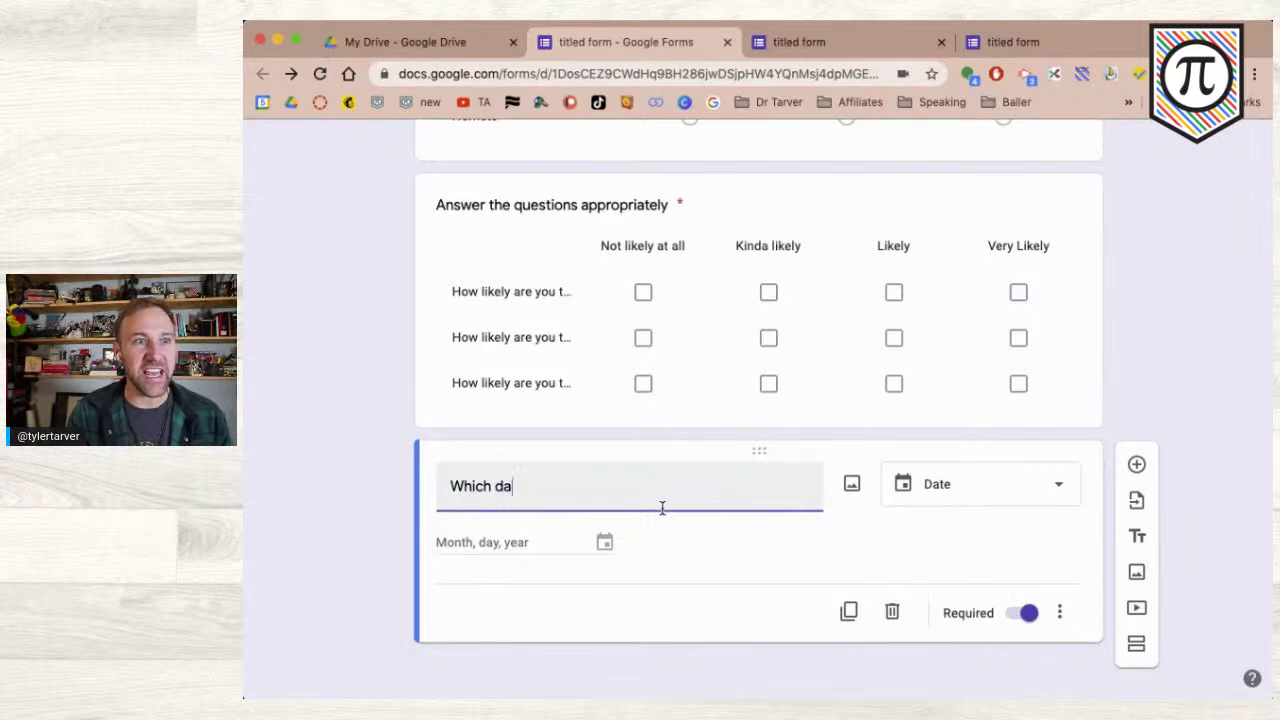
text(y did this occur?)
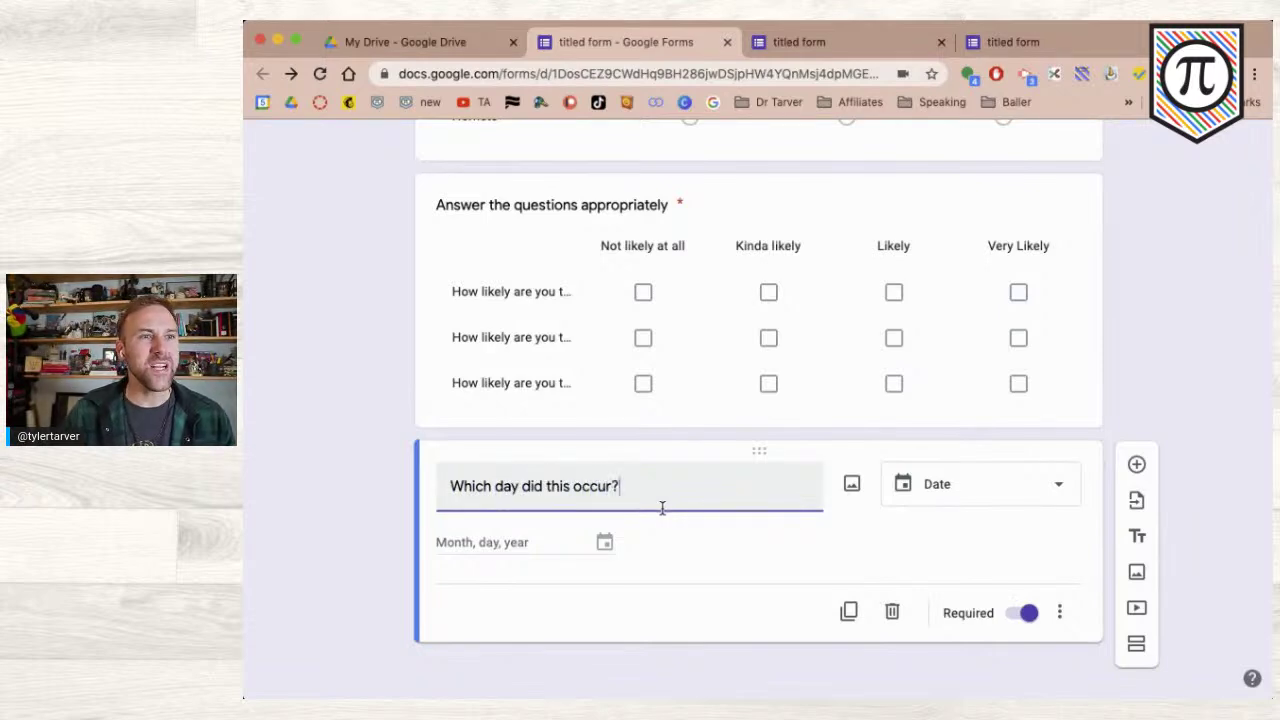
click(405, 532)
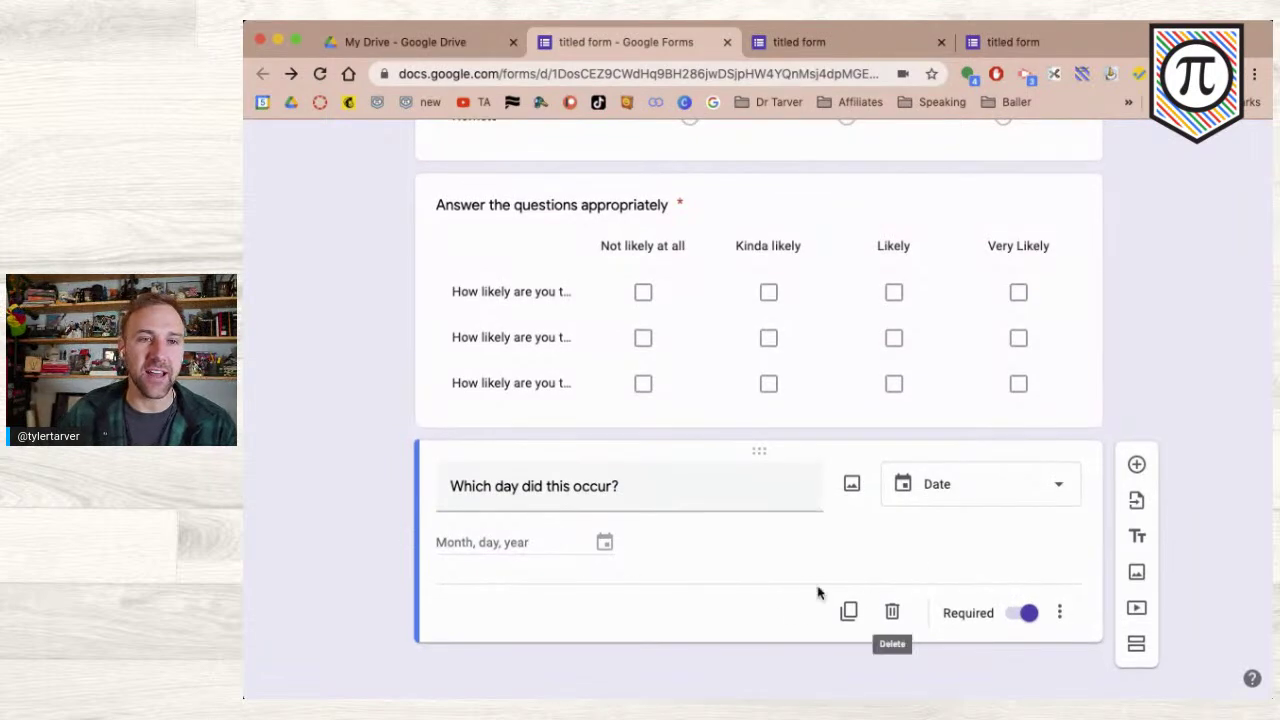
- Duplicate the date question and change the copy to the Time question type
click(848, 611)
click(963, 615)
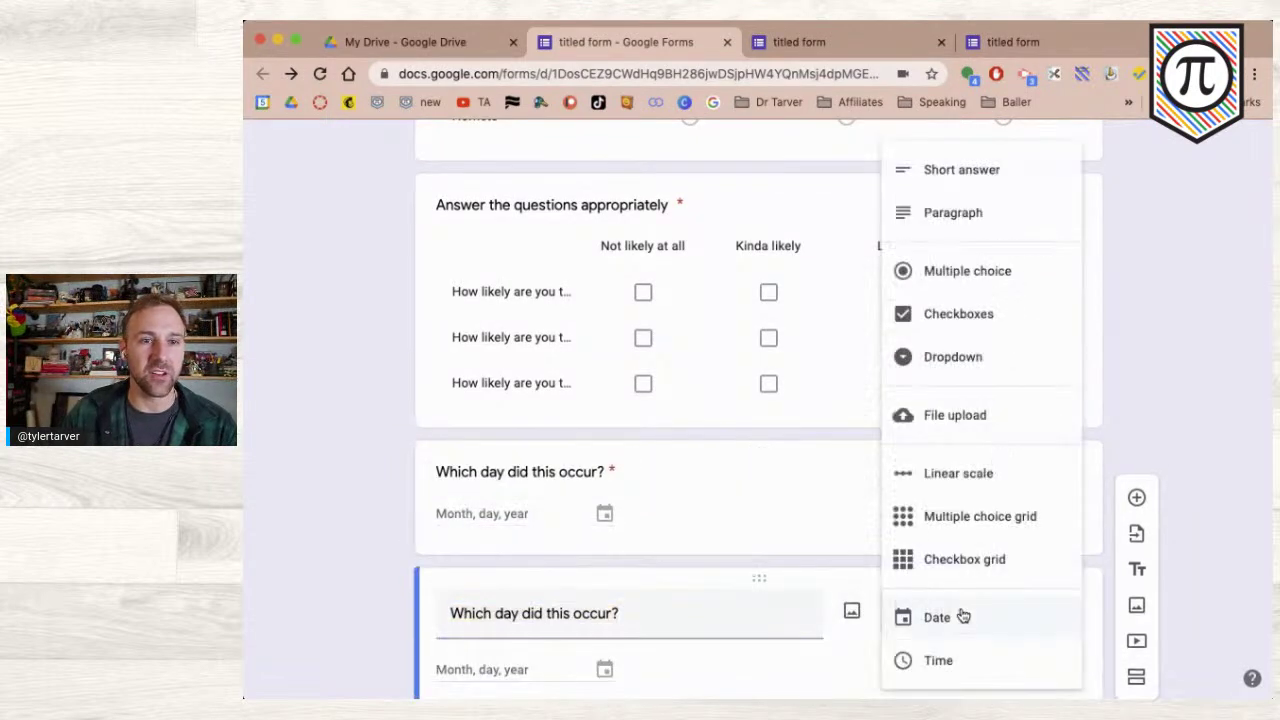
click(948, 659)
- Retitle the duplicated question as "What time did this occur?"
triple_click(531, 617)
text(What time did this occur)
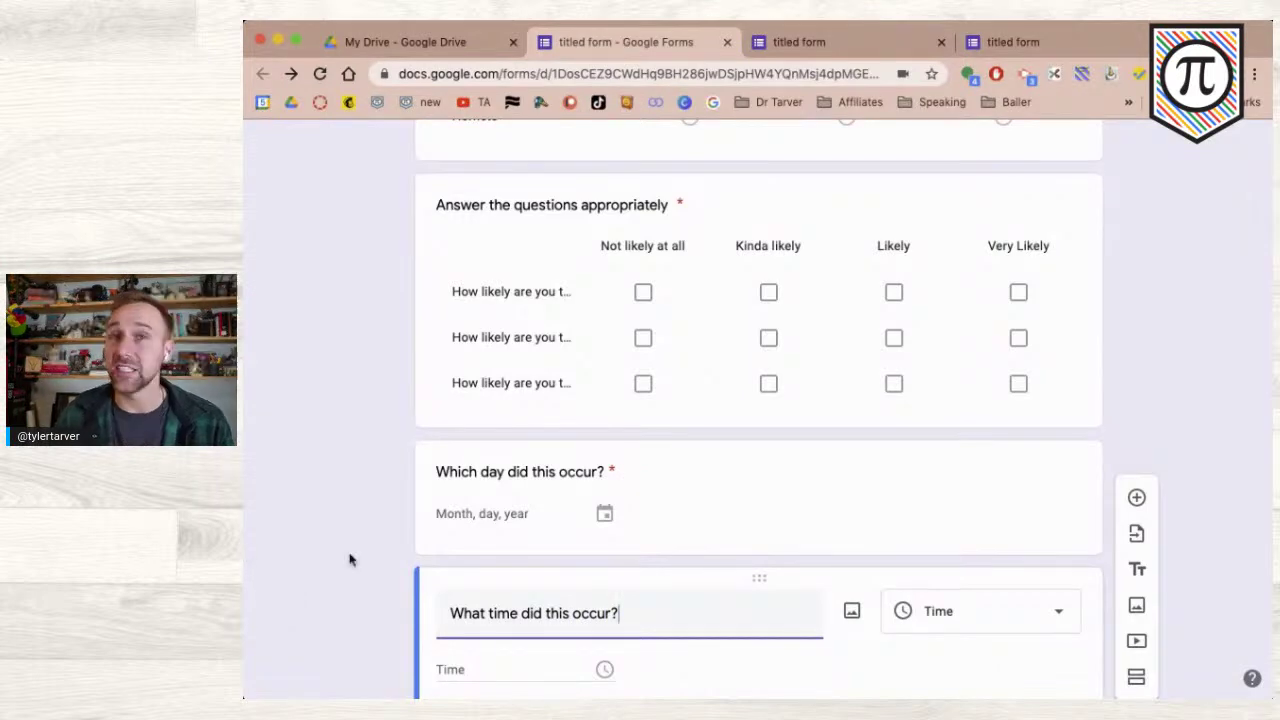
scroll(360, 559, down, 2)
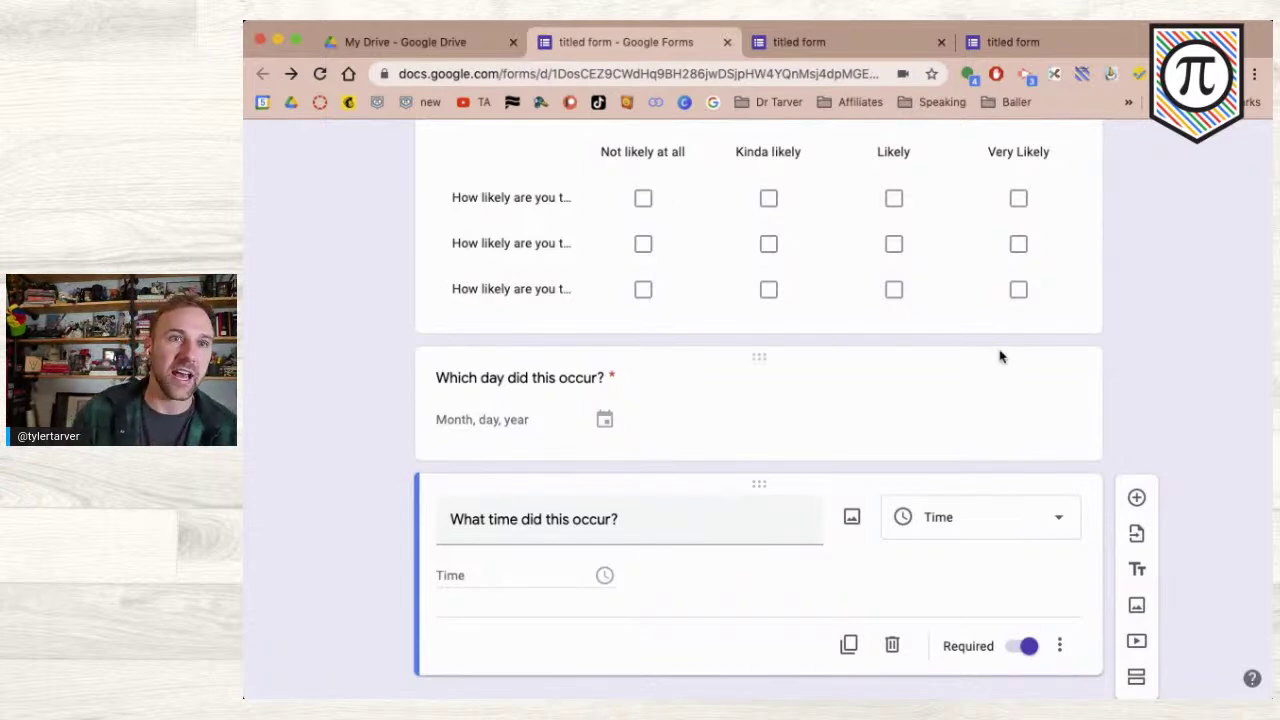
- Open a new preview of the form and go to the date and time questions at its end
scroll(1000, 354, up, 15)
click(1023, 149)
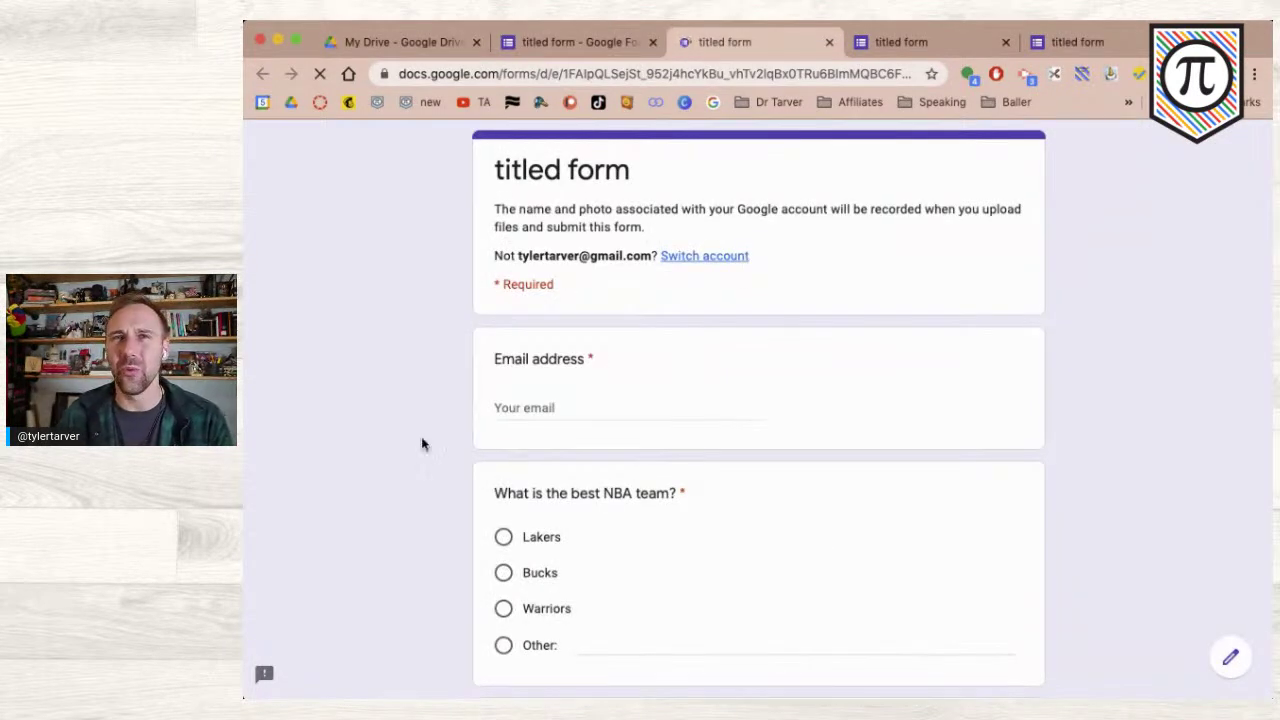
scroll(450, 430, down, 3)
scroll(449, 428, down, 5)
scroll(449, 431, down, 3)
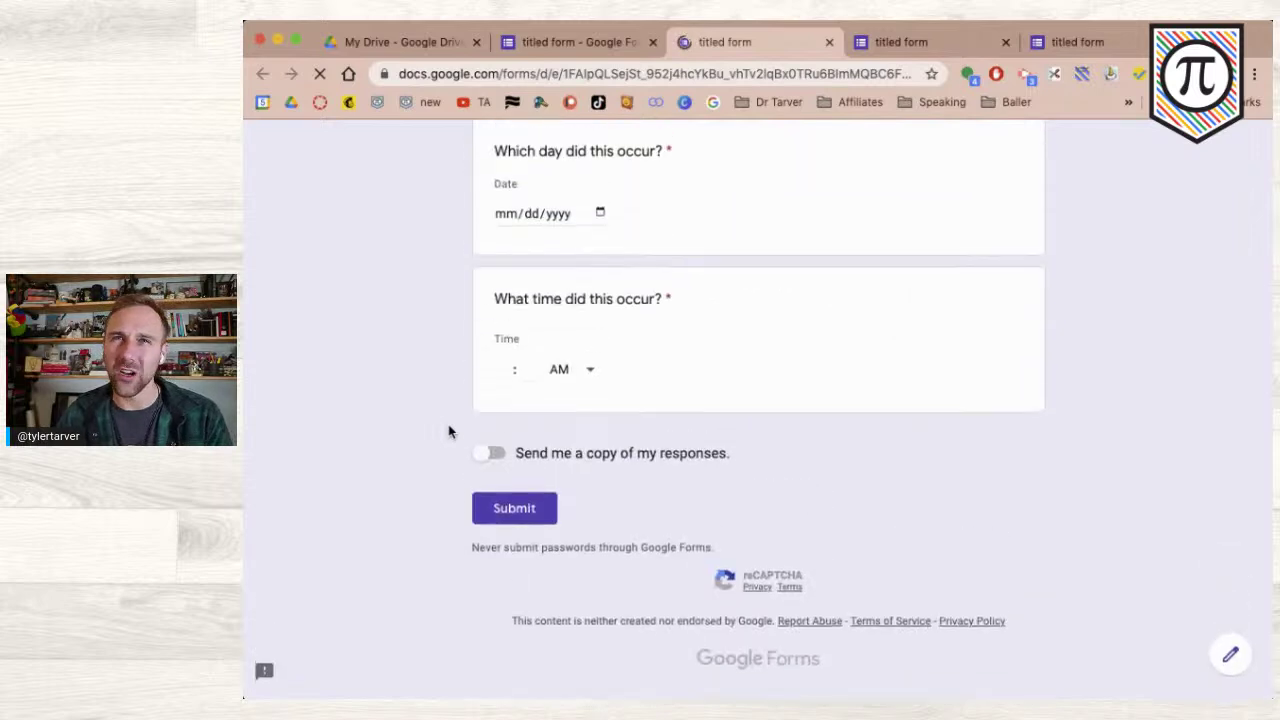
- Enter 06/15 as the month and day in the preview's "Which day did this occur?" question
scroll(449, 431, up, 1)
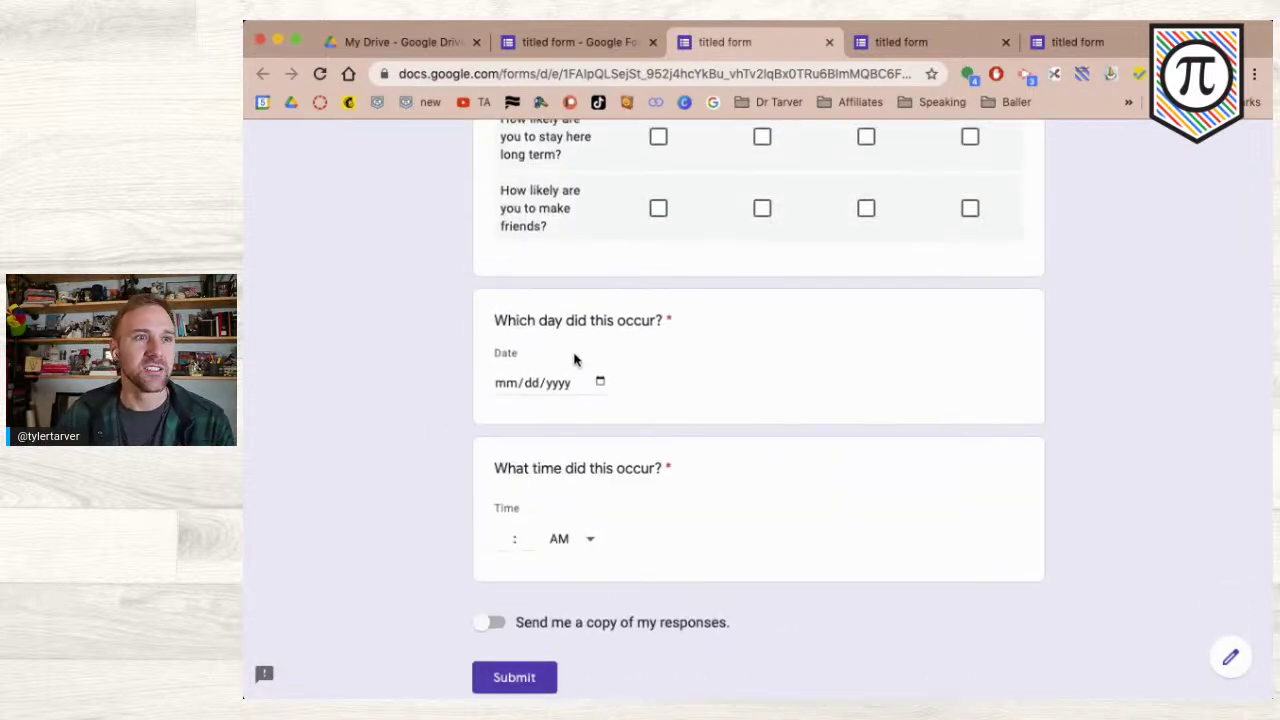
click(557, 385)
click(506, 388)
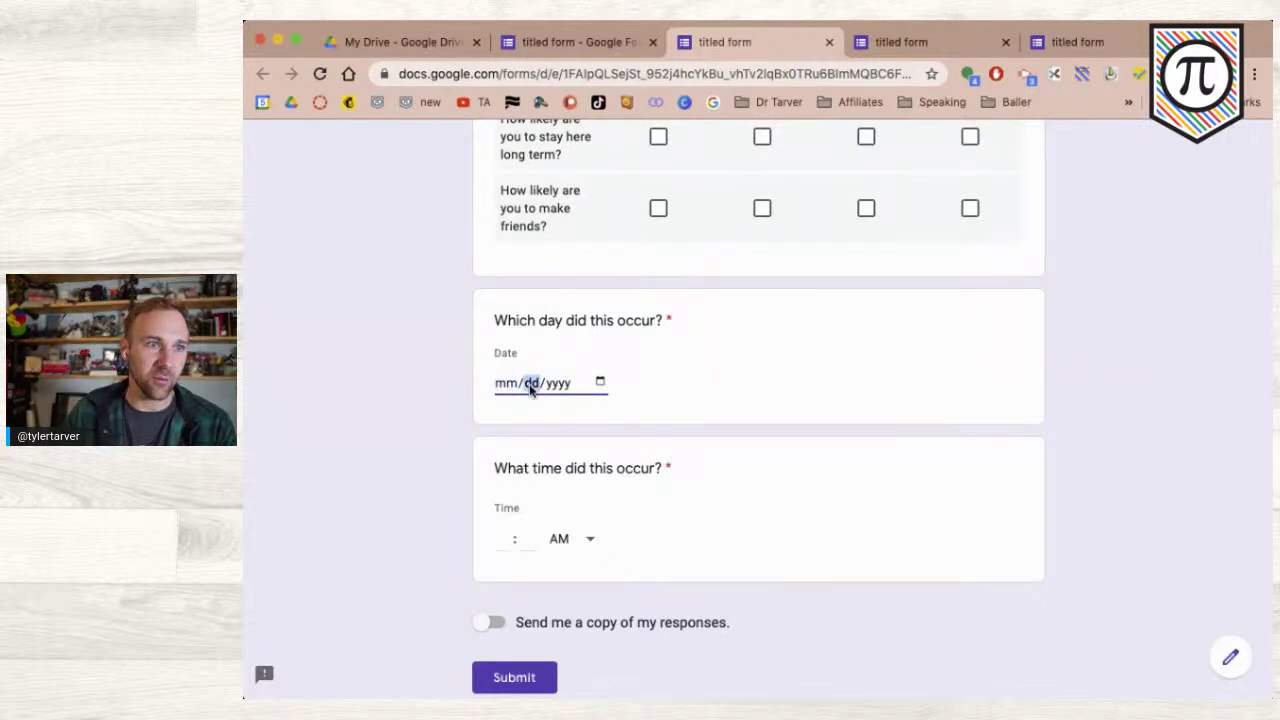
text(0615)
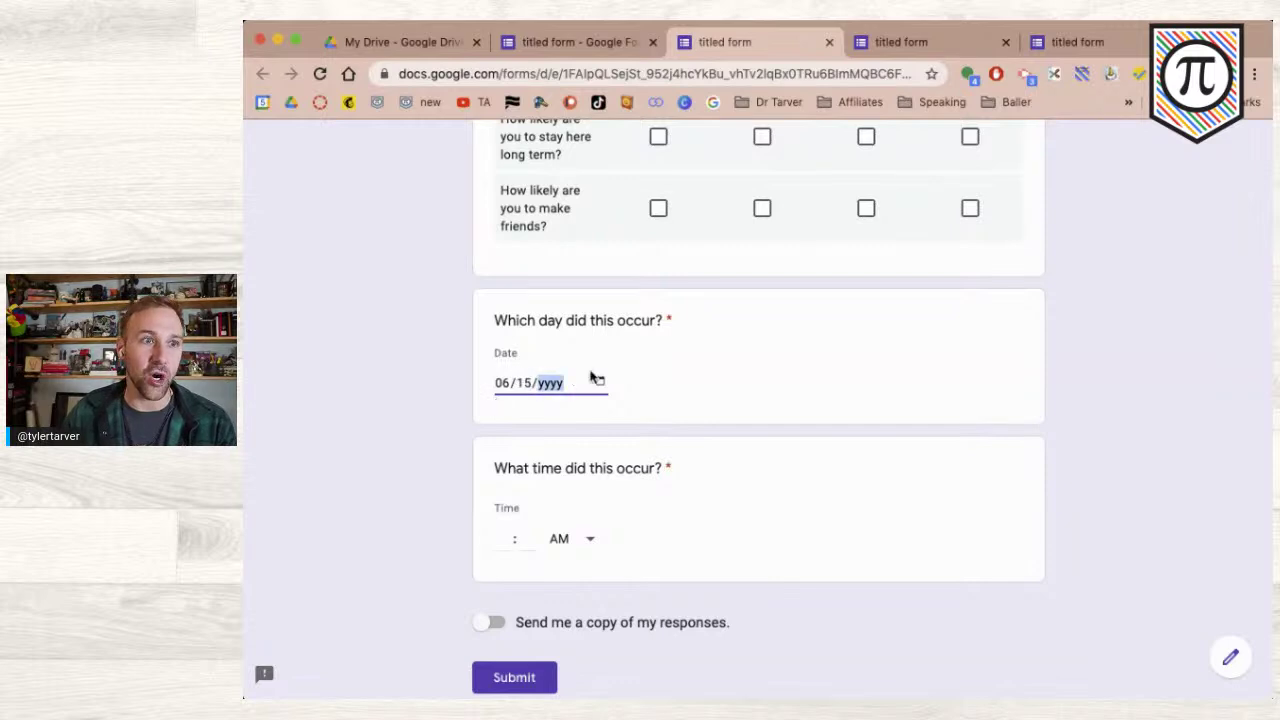
- Choose 05/13/2021 from the calendar as the answer to "Which day did this occur?"
click(601, 384)
click(672, 423)
click(672, 423)
click(672, 423)
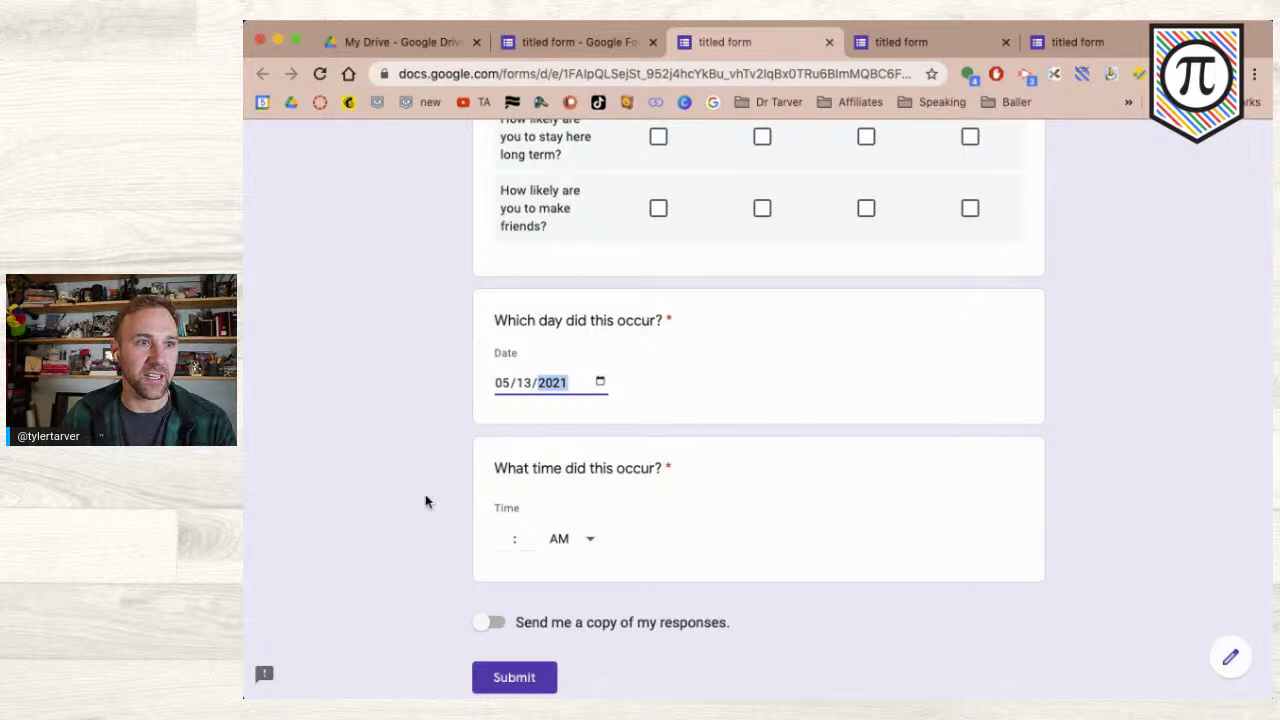
- Answer the preview's "What time did this occur?" question with 08:30 PM
click(518, 508)
click(503, 538)
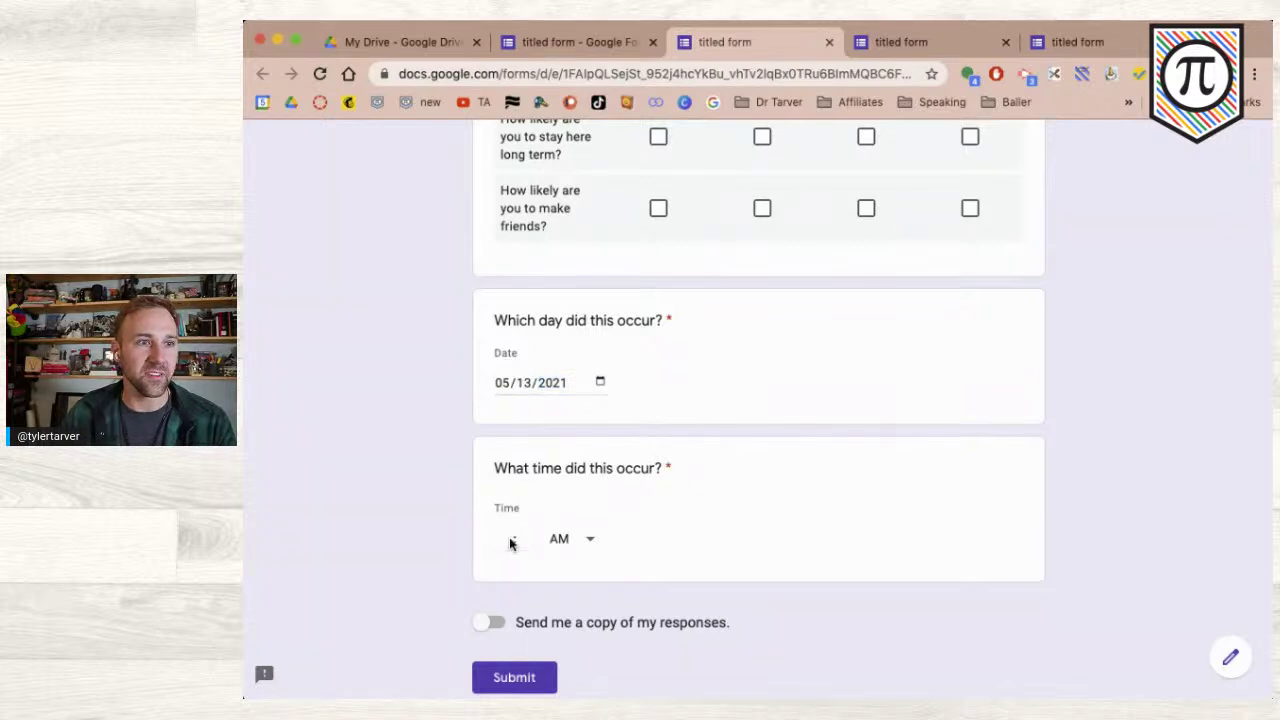
text(8 : 30)
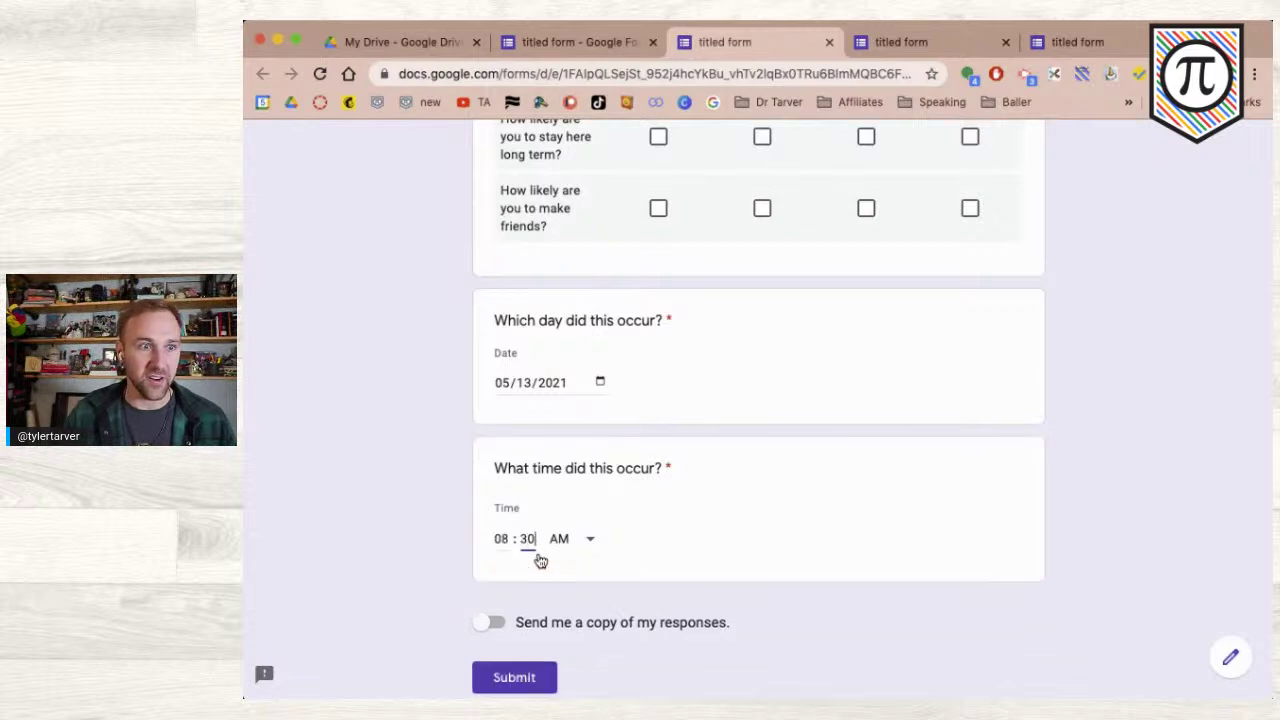
click(588, 540)
click(576, 598)
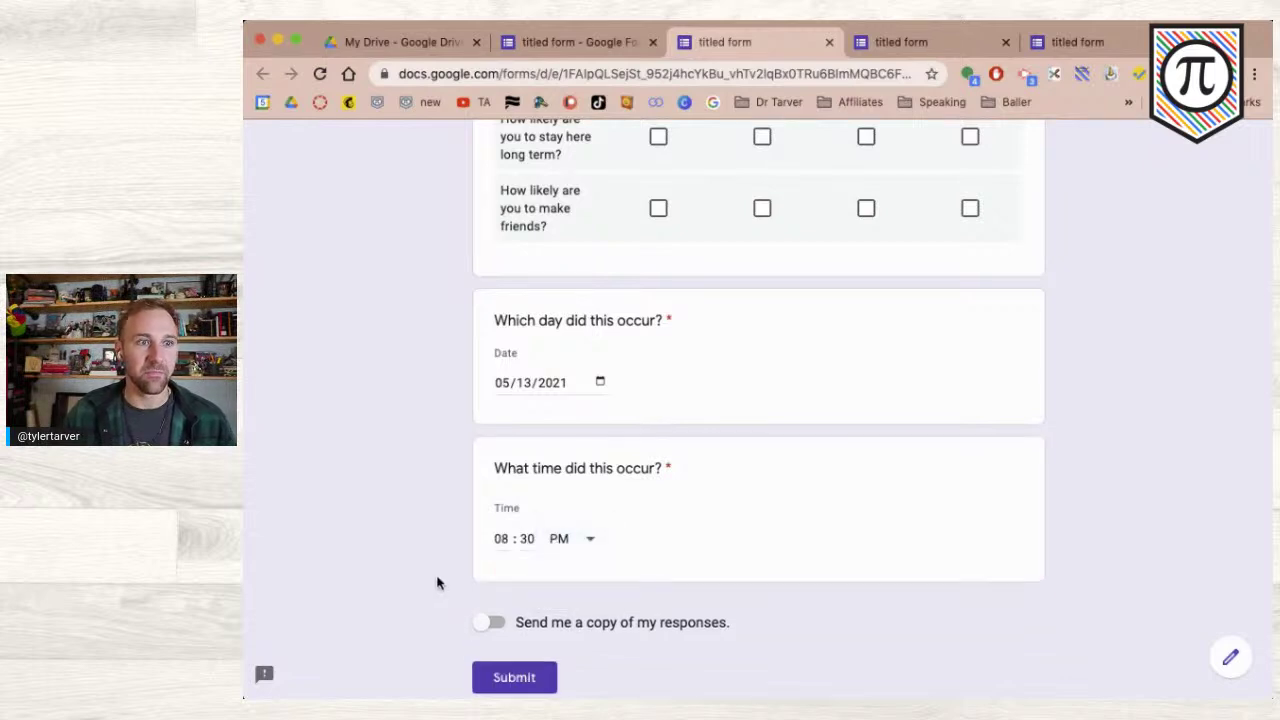
- Return to the form editor and look over the questions down to the time question and back to the form's start
click(570, 45)
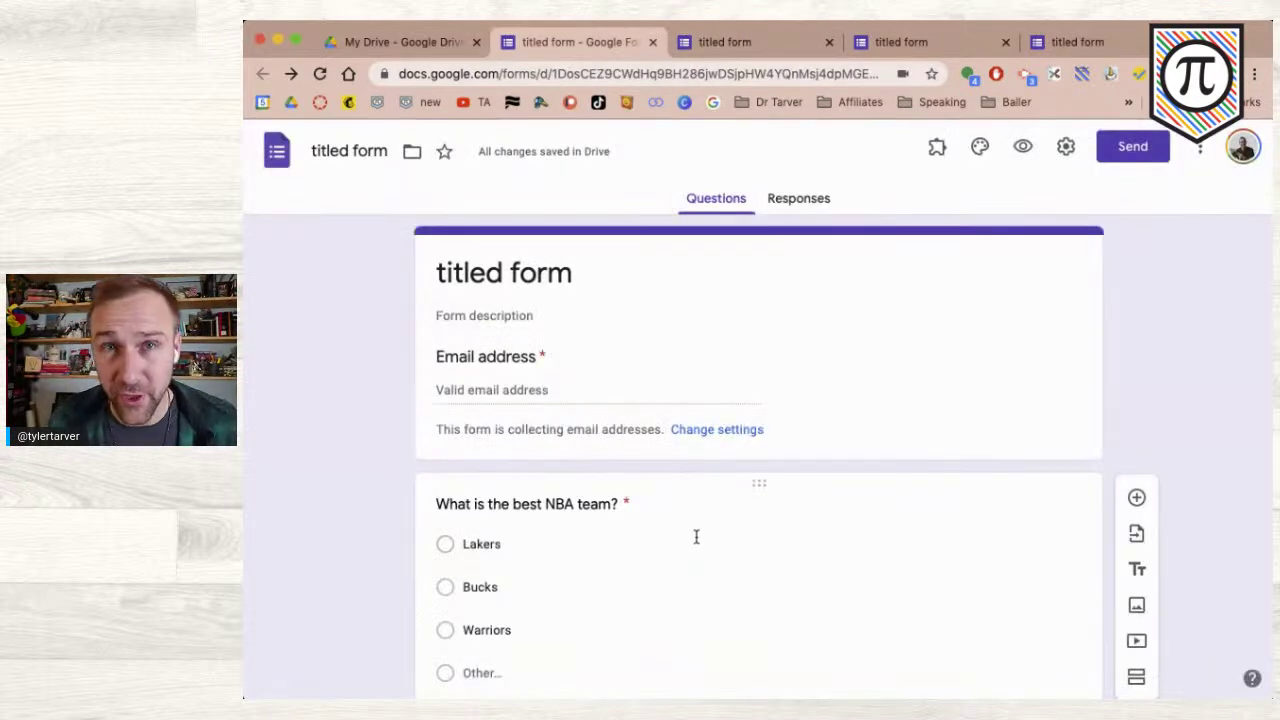
scroll(697, 539, down, 20)
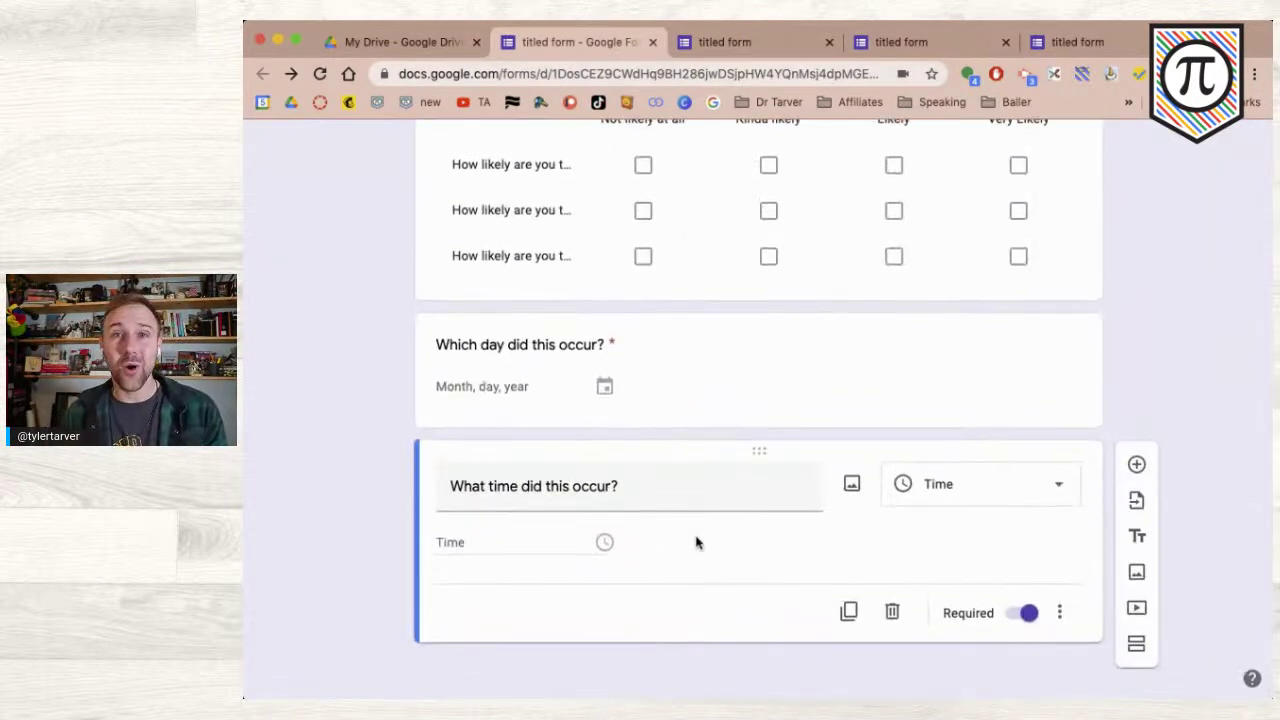
scroll(697, 542, up, 20)
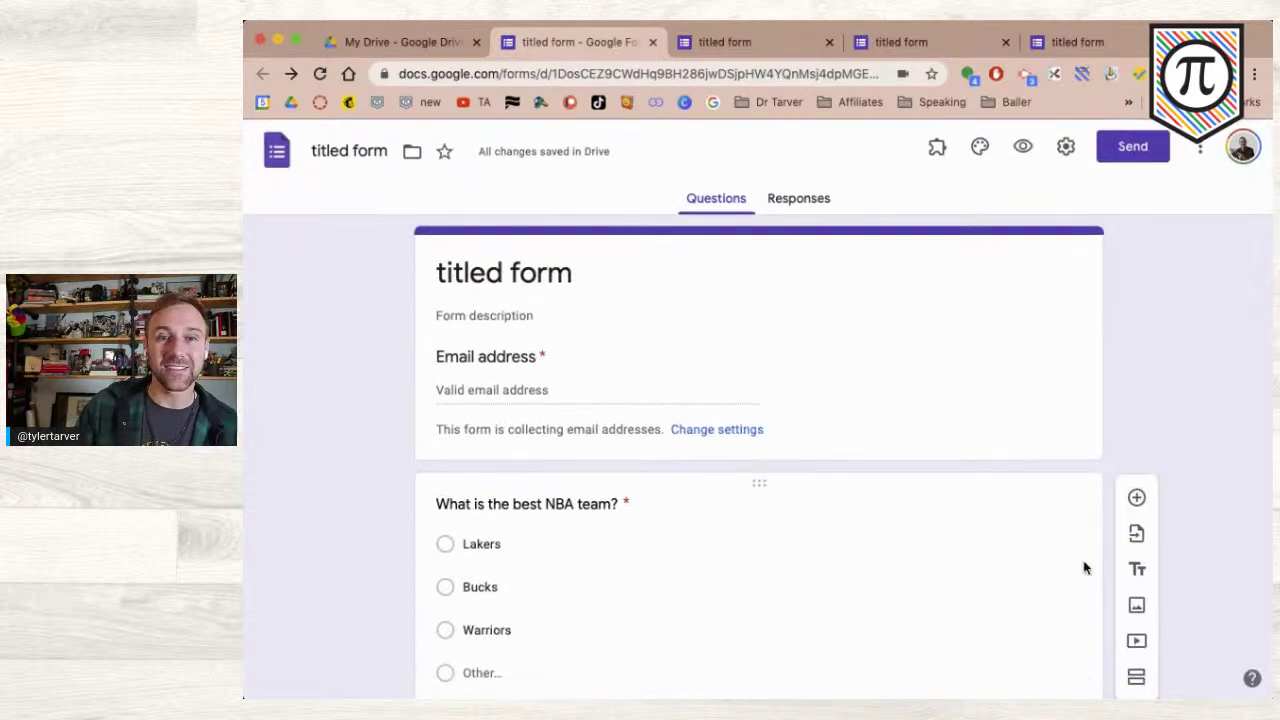